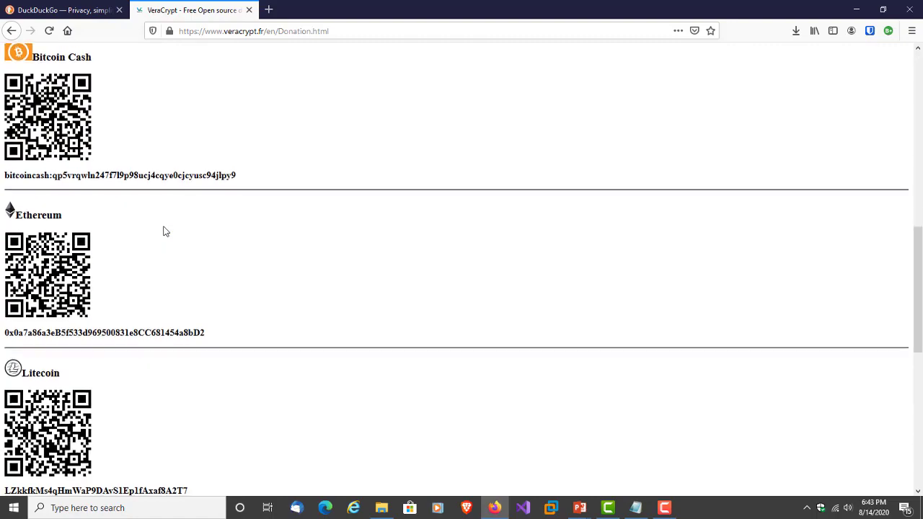
Download the VeraCrypt Setup 1.24-Update7.exe installer for Windows 8 and later from the VeraCrypt site.
scroll(163, 231, "up", 12)
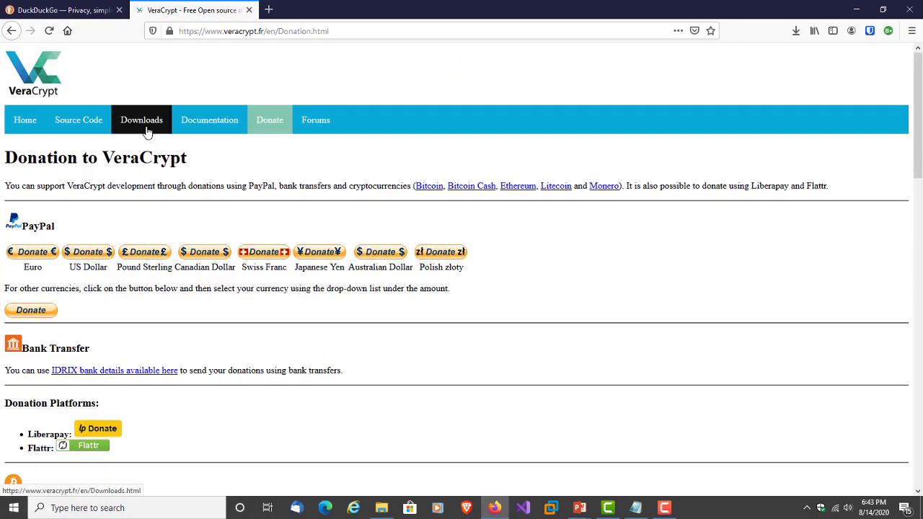
left_click(146, 131)
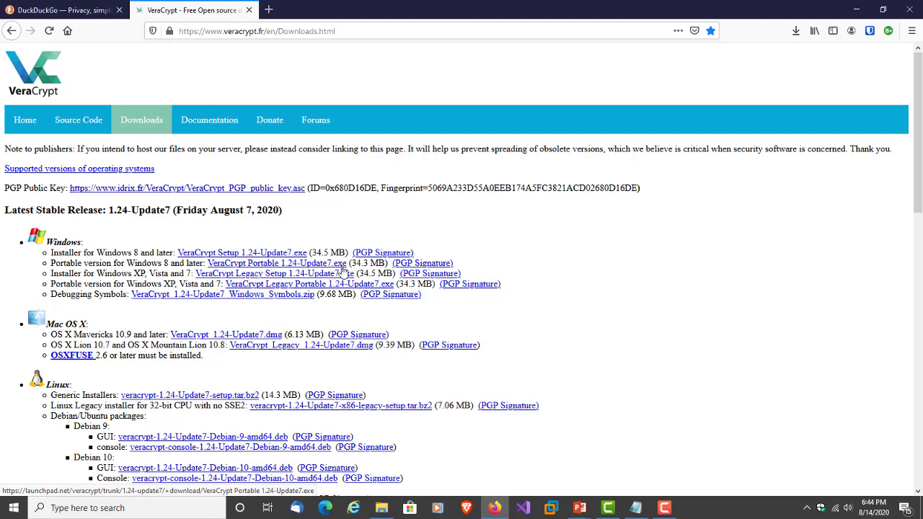
left_click(288, 254)
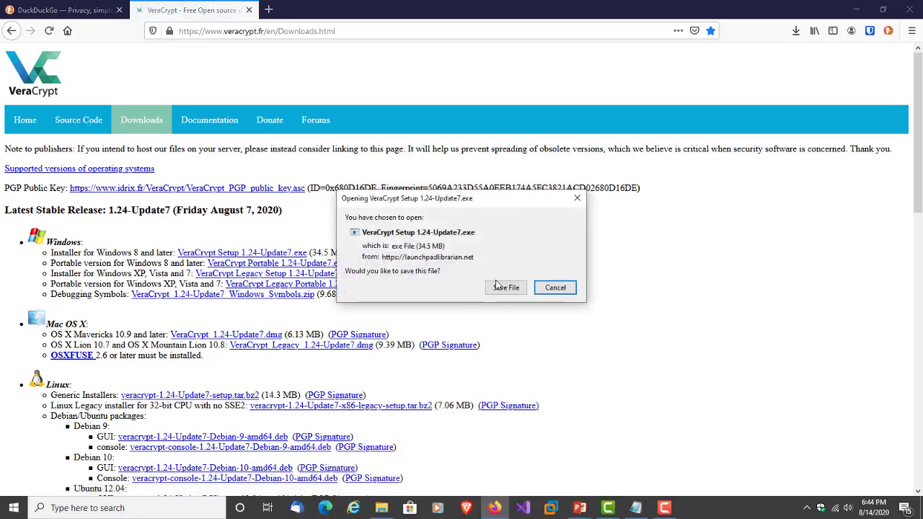
left_click(506, 287)
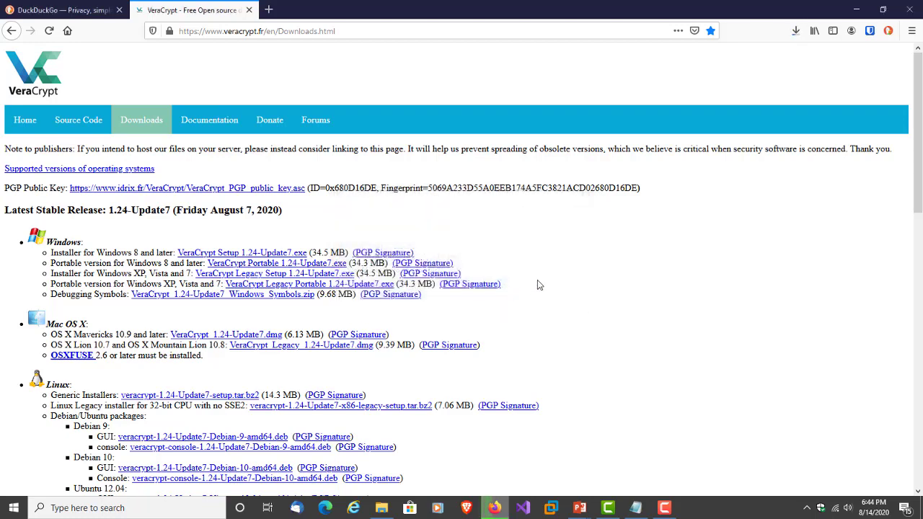
Launch the downloaded VeraCrypt Setup 1.24-Update7.exe from its containing folder and close the folder window.
left_click(795, 32)
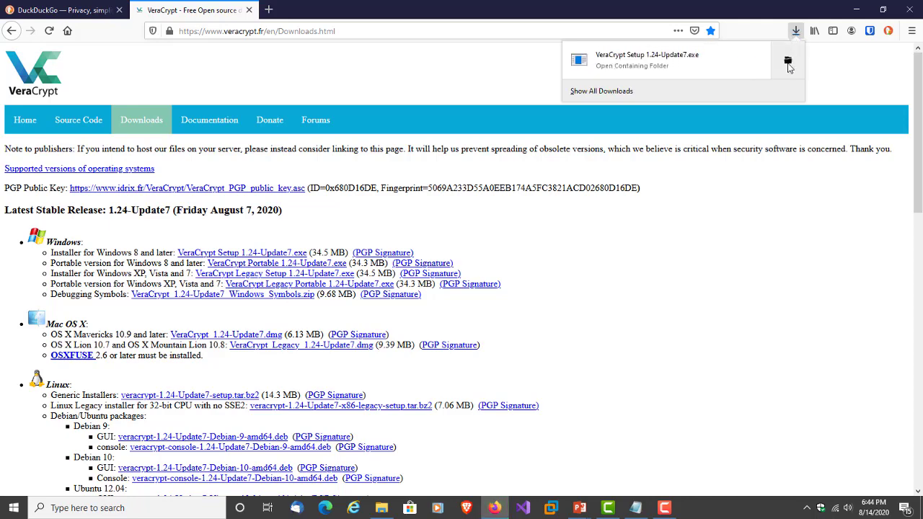
left_click(787, 61)
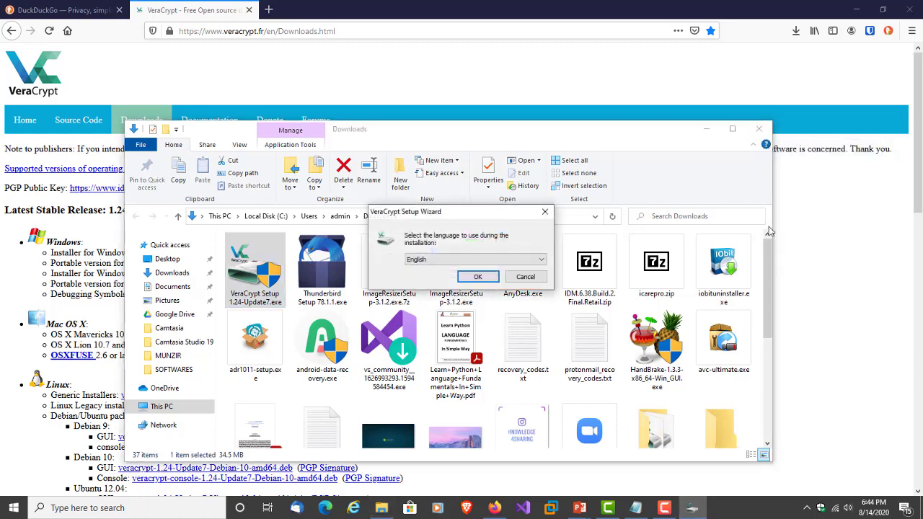
left_click(759, 128)
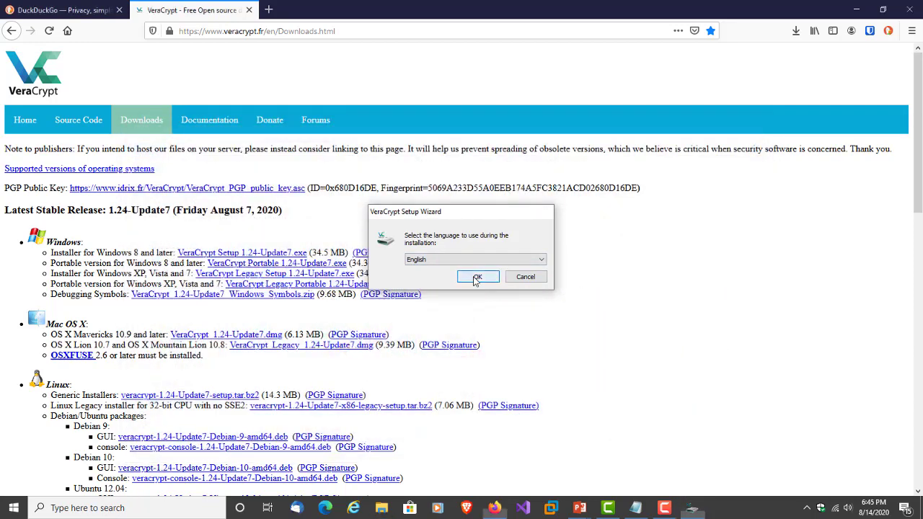
Install VeraCrypt in English with the licence terms accepted, Install mode and the default setup options.
left_click(476, 279)
left_click(368, 326)
left_click(556, 354)
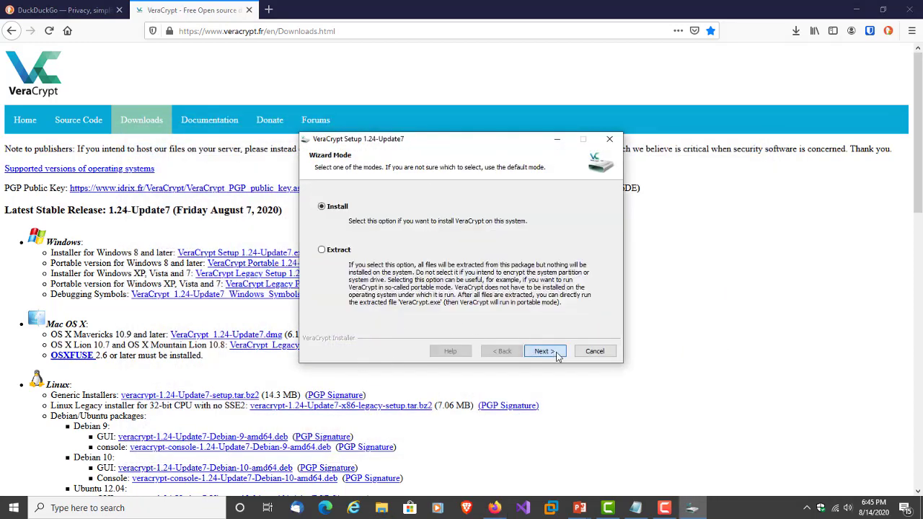
left_click(548, 352)
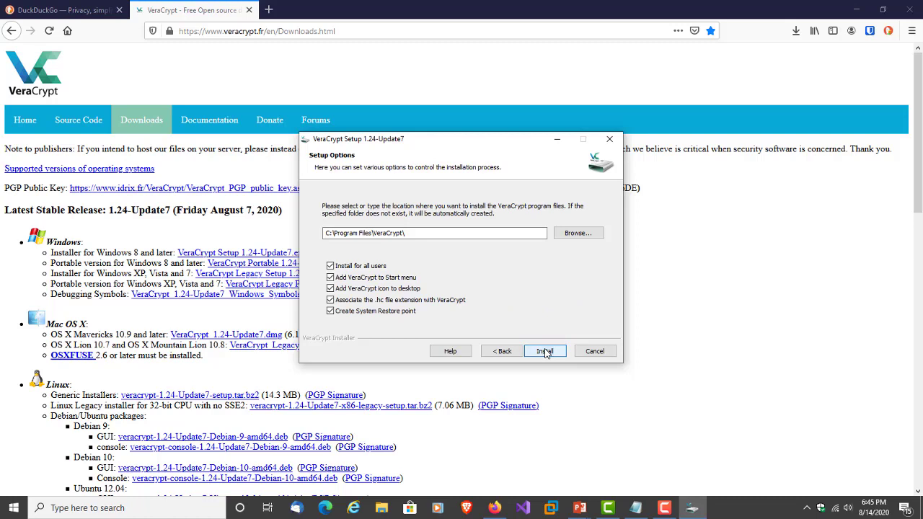
left_click(545, 352)
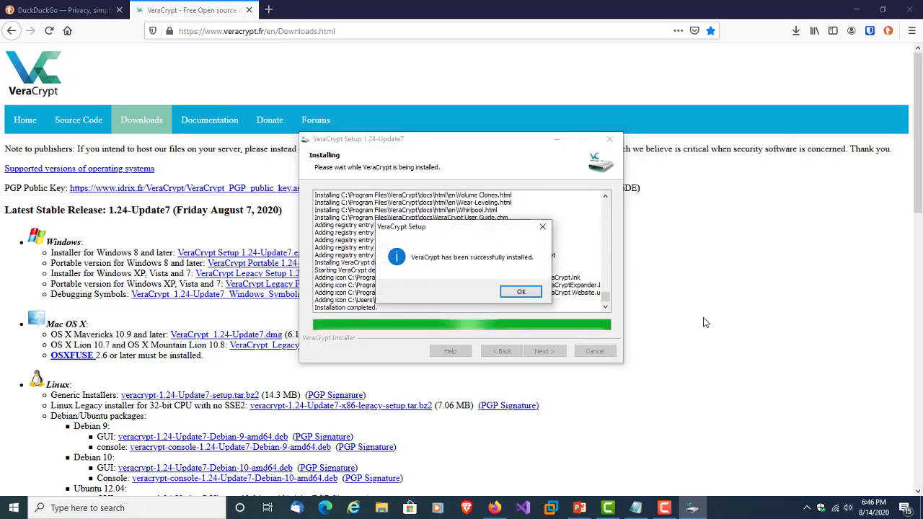
Finish the VeraCrypt setup without viewing the tutorial and minimize the browser to reach the desktop.
left_click(530, 293)
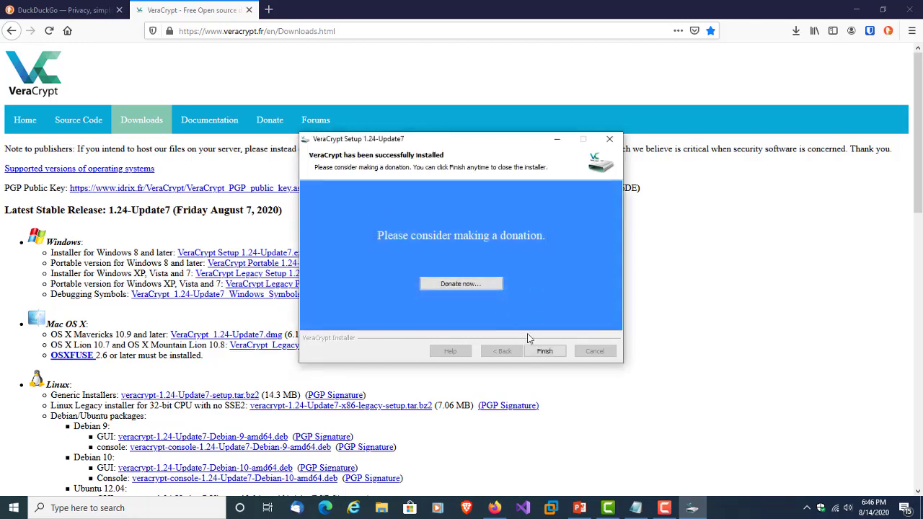
left_click(545, 351)
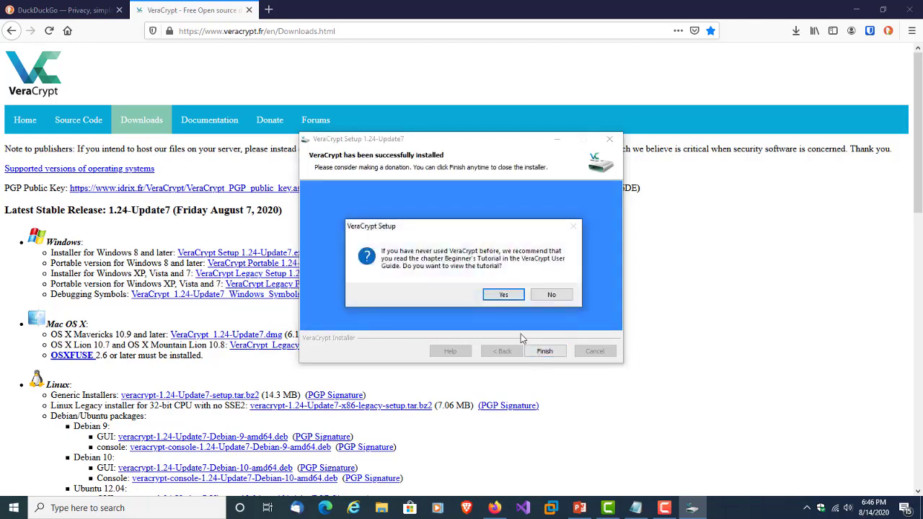
left_click(563, 298)
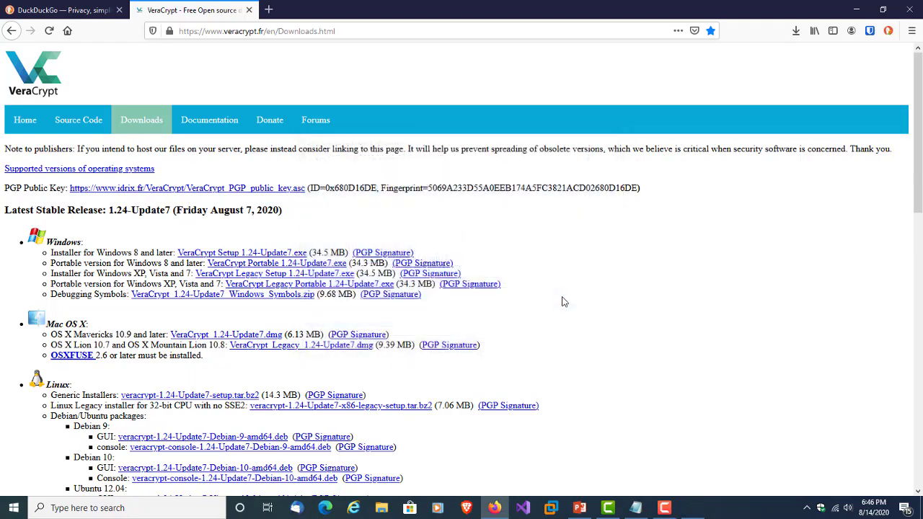
left_click(856, 14)
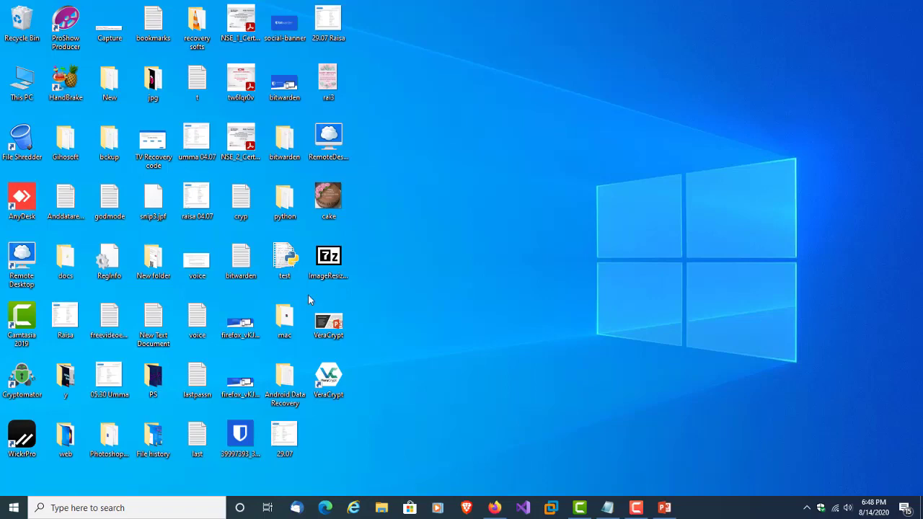
Examine the computer's local drives C: and D: in This PC and put the window away.
double_click(22, 80)
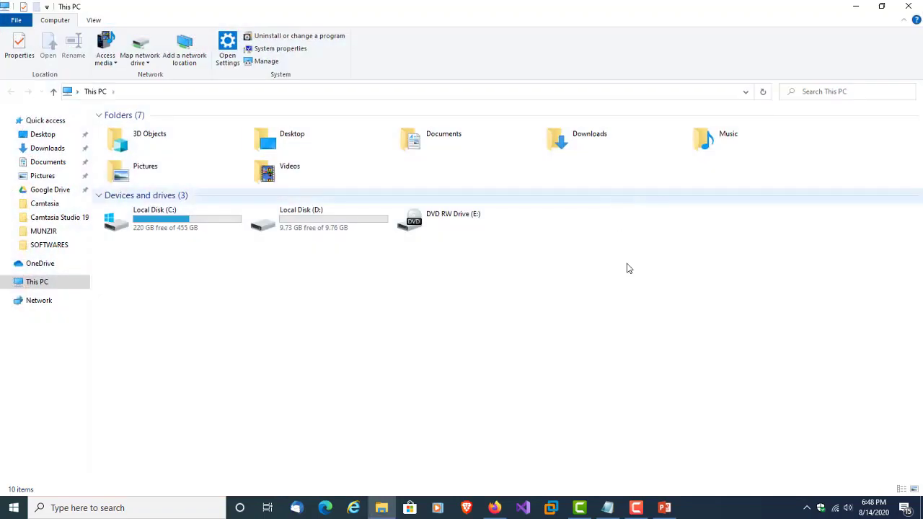
left_click(163, 230)
left_click(319, 224)
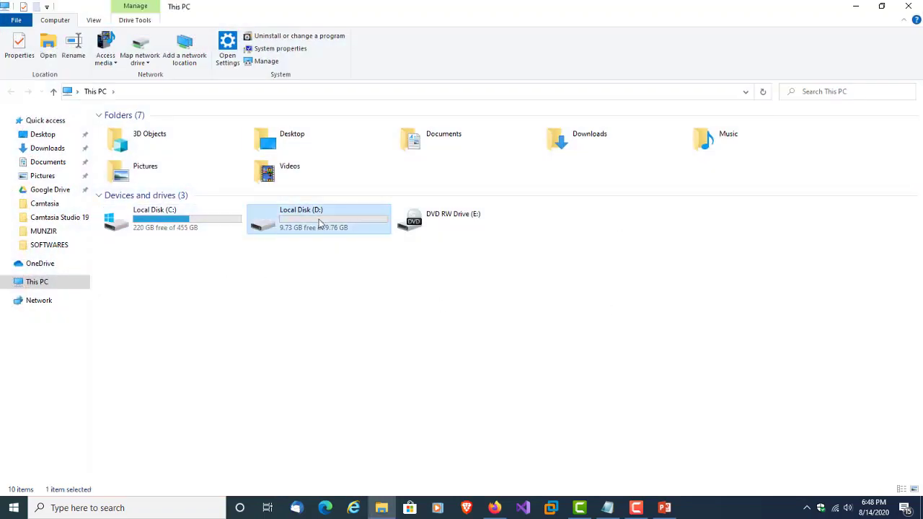
left_click(292, 269)
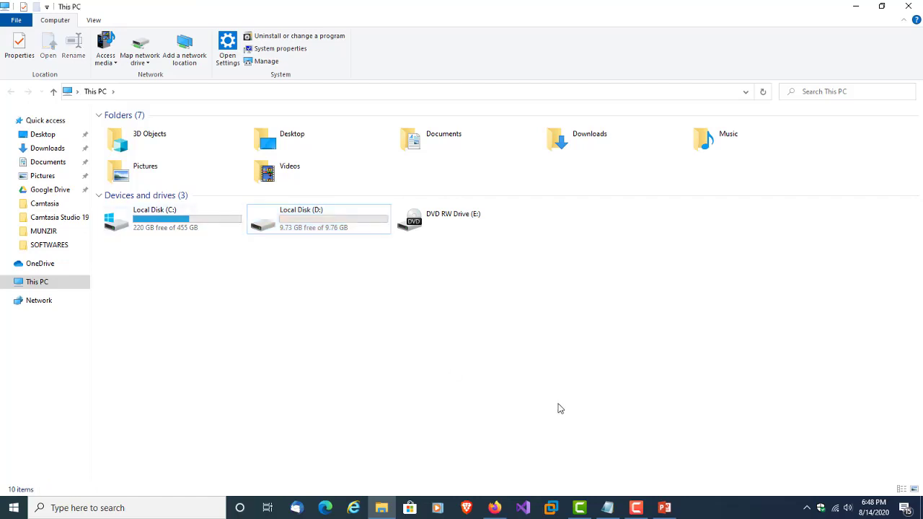
left_click(850, 10)
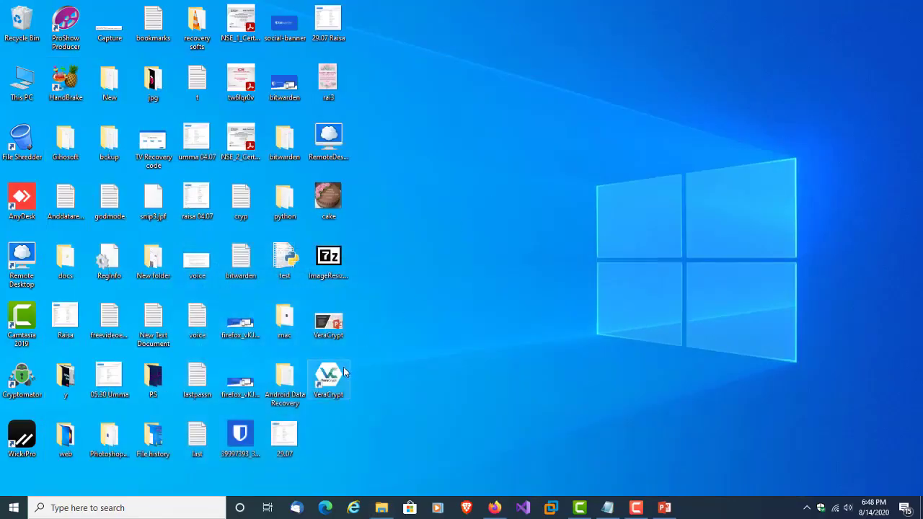
In VeraCrypt, start creating a standard volume as an encrypted file container and open the selection of its file location.
double_click(332, 375)
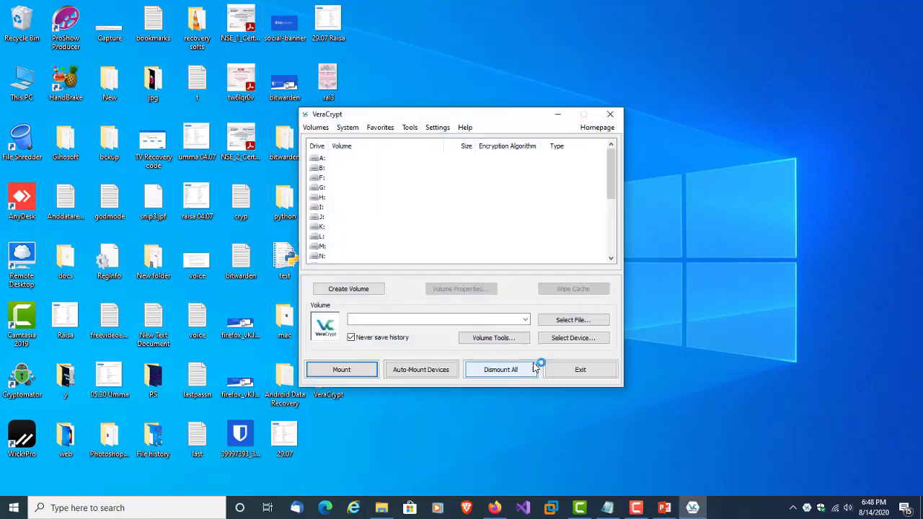
left_click(348, 289)
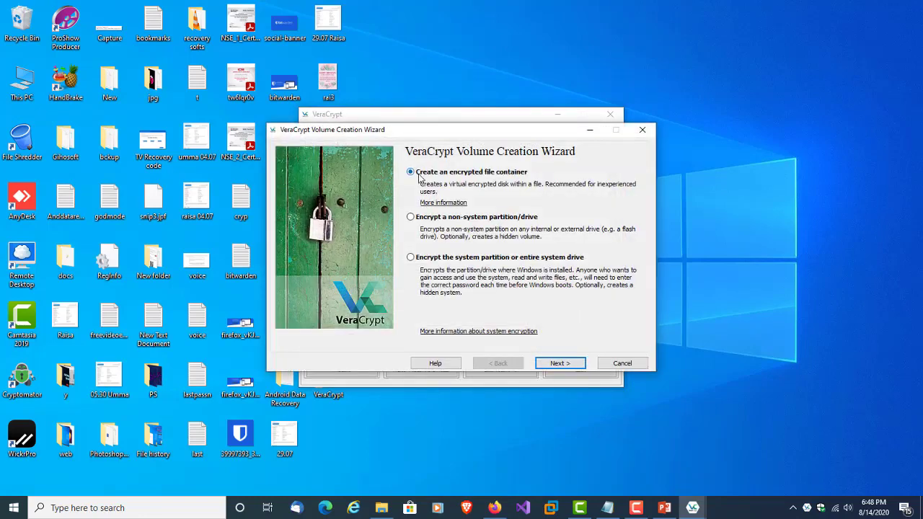
left_click(560, 364)
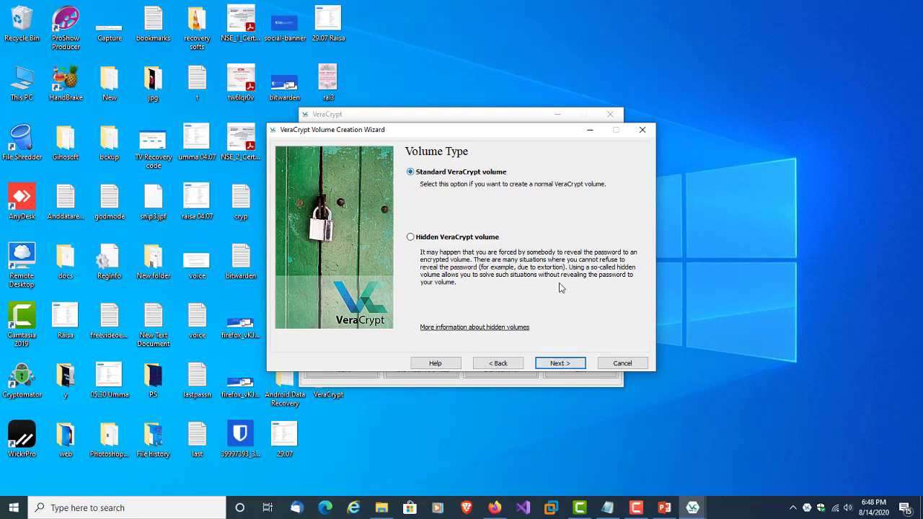
left_click(560, 363)
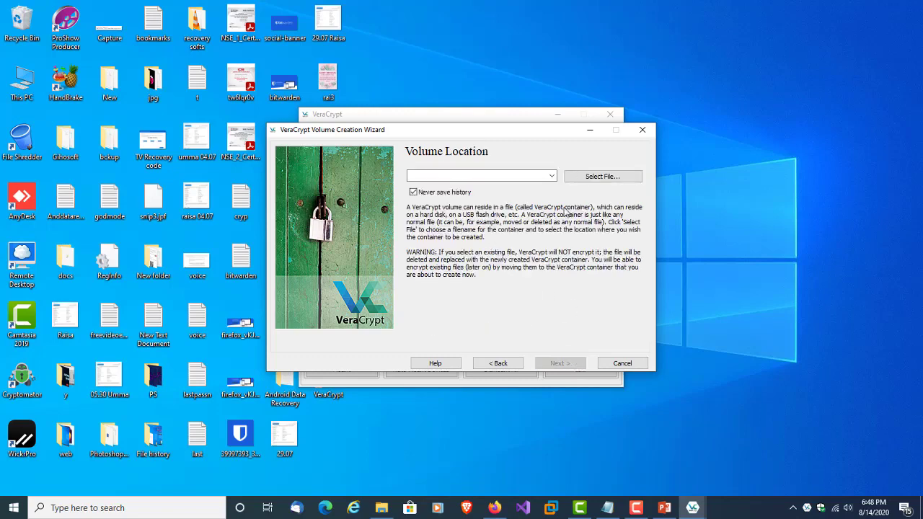
left_click(594, 177)
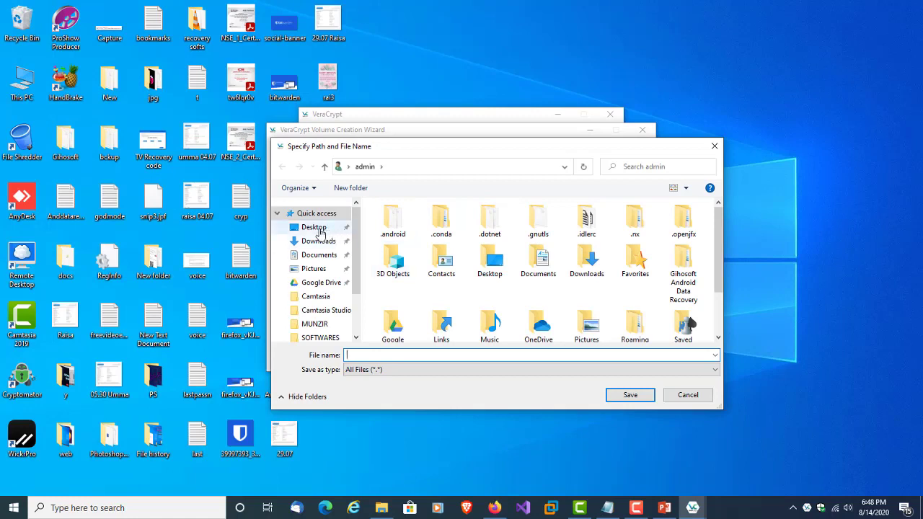
scroll(320, 232, "down", 2)
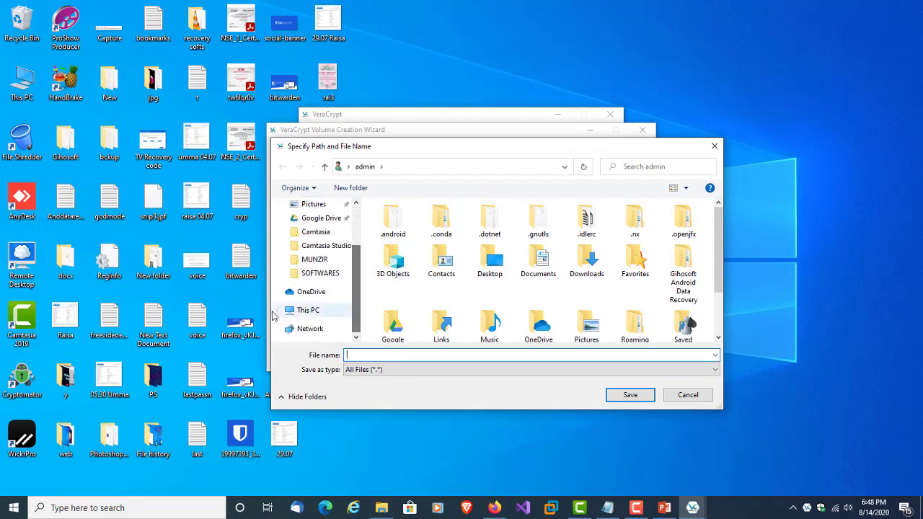
left_click(280, 311)
scroll(324, 304, "down", 1)
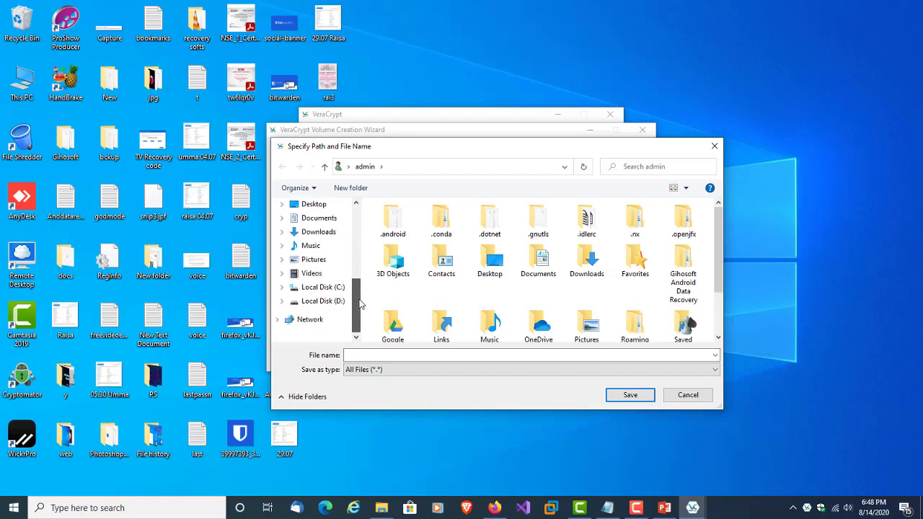
left_click(322, 302)
left_click(322, 287)
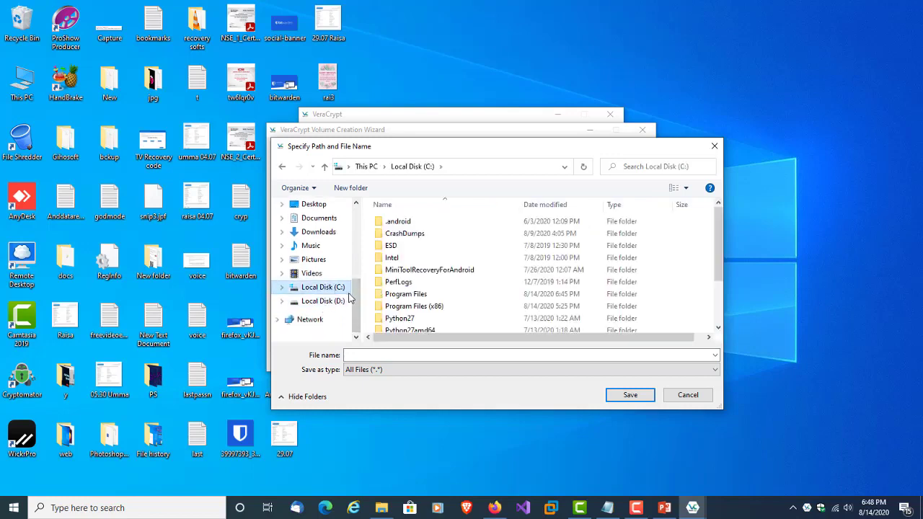
left_click_drag(360, 297, 356, 232)
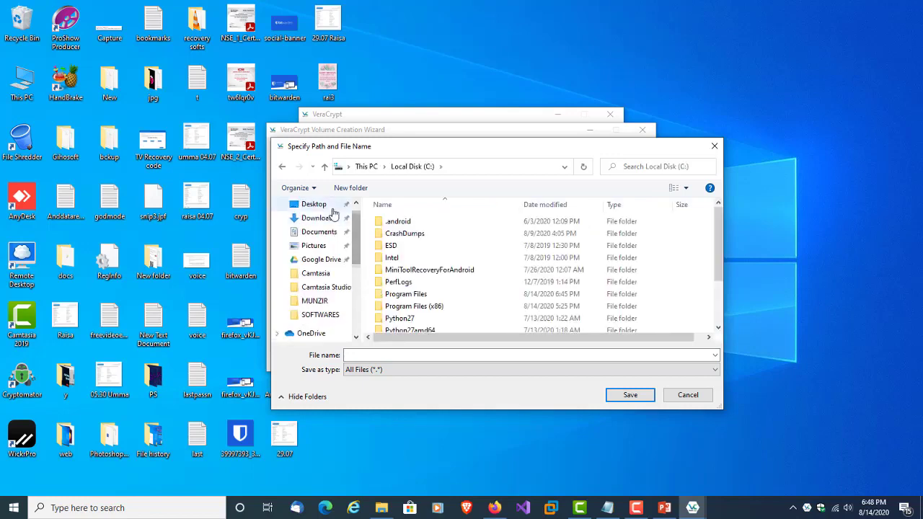
Set the container's location to the Desktop with the file name Personal.hc and accept the volume location.
left_click(312, 204)
left_click(448, 354)
type("Personal.hc")
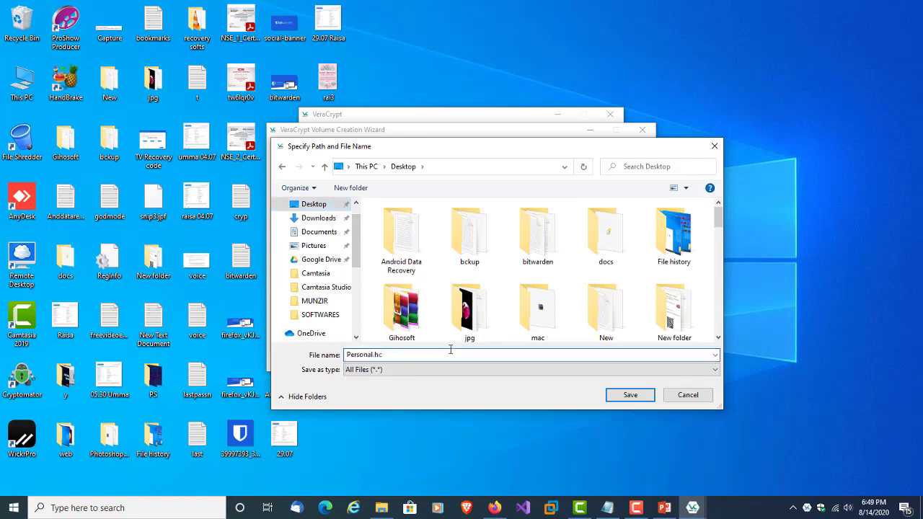
left_click(621, 394)
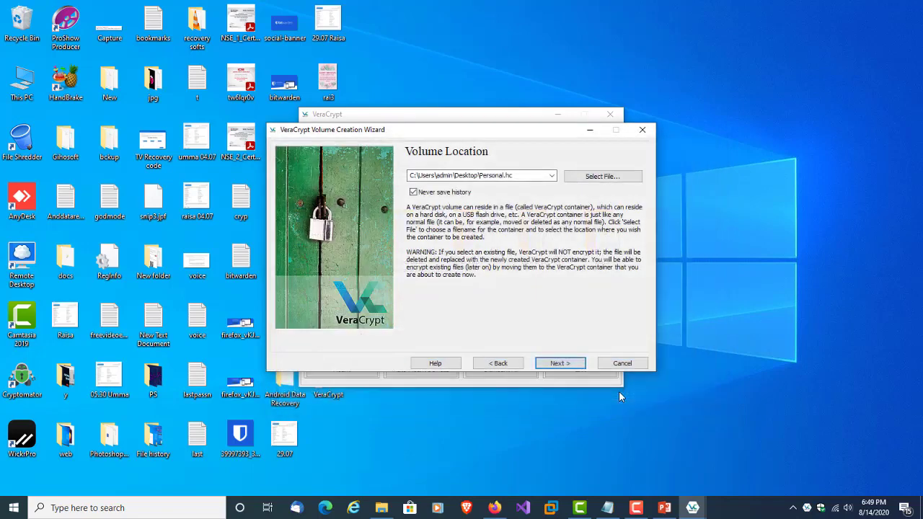
left_click(555, 364)
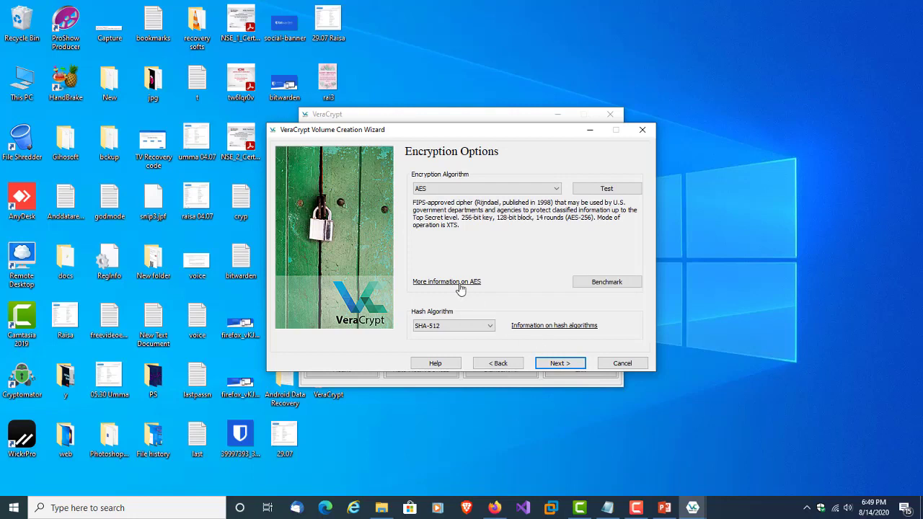
Keep AES encryption with the SHA-512 hash and set the volume size to 1 GB.
left_click(554, 364)
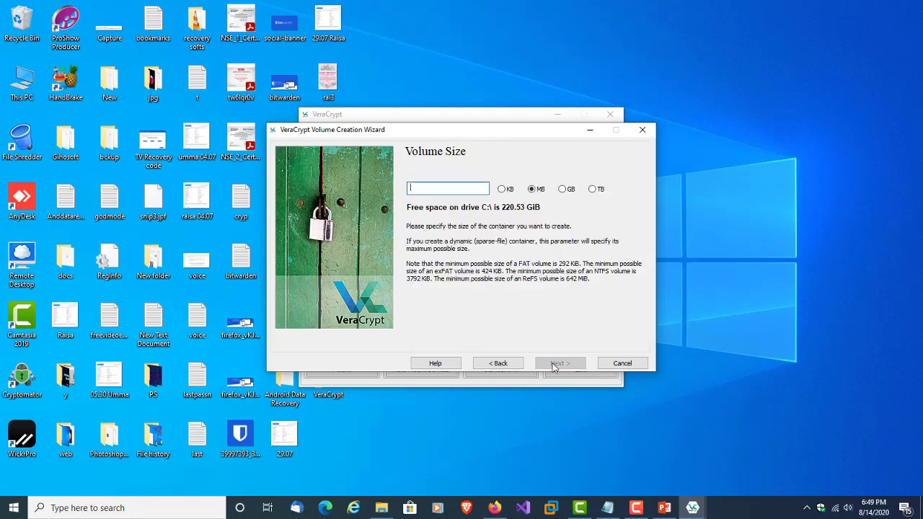
left_click(563, 189)
left_click(451, 191)
type("1")
left_click(558, 364)
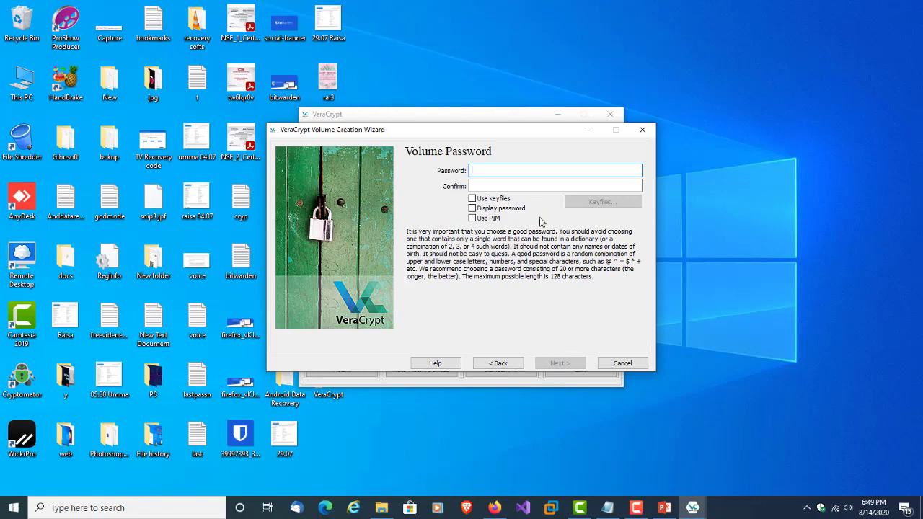
Switch to Firefox and generate a new password with the Bitwarden extension's password generator.
left_click(494, 507)
left_click(871, 31)
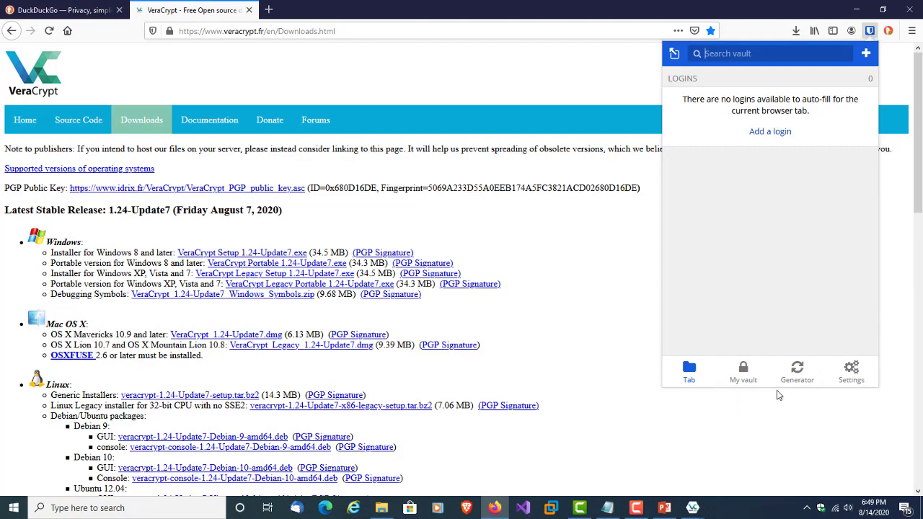
left_click(796, 374)
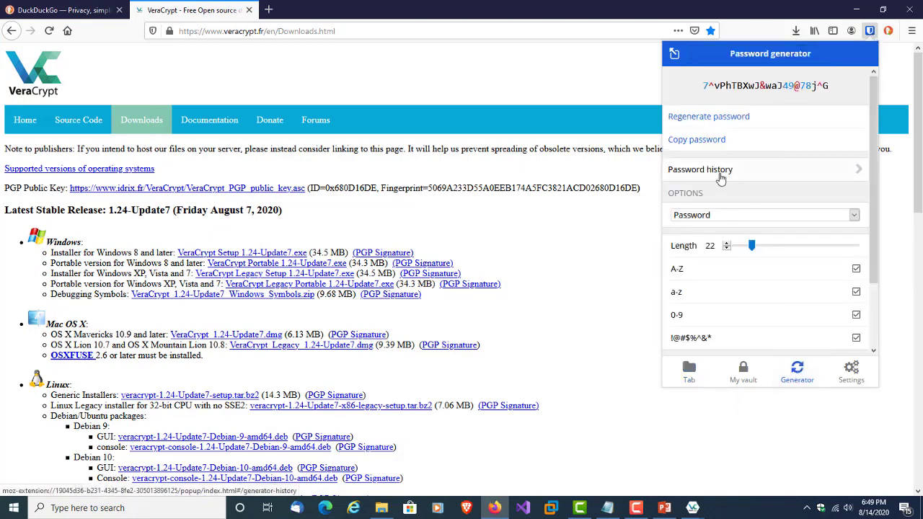
left_click(723, 123)
left_click(723, 122)
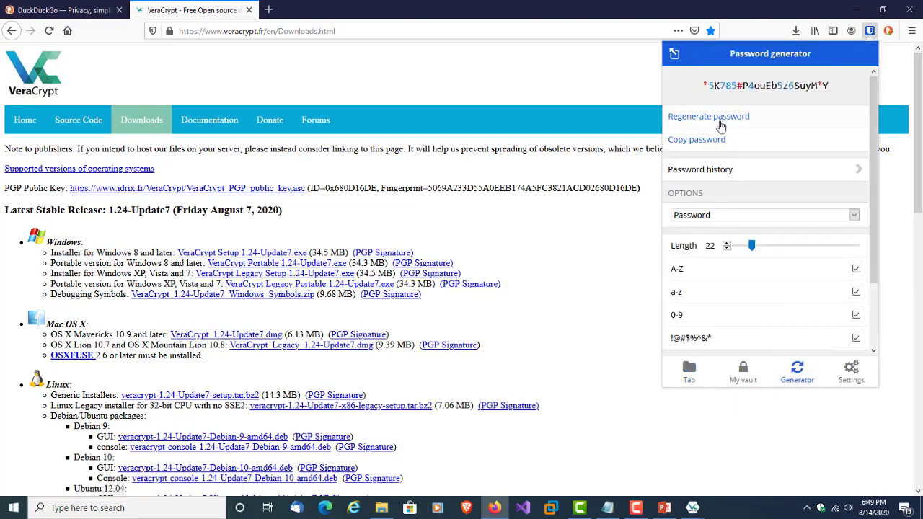
Copy the generated password and, in VeraCrypt, enter it as the volume password and its confirmation, then accept it.
left_click(716, 144)
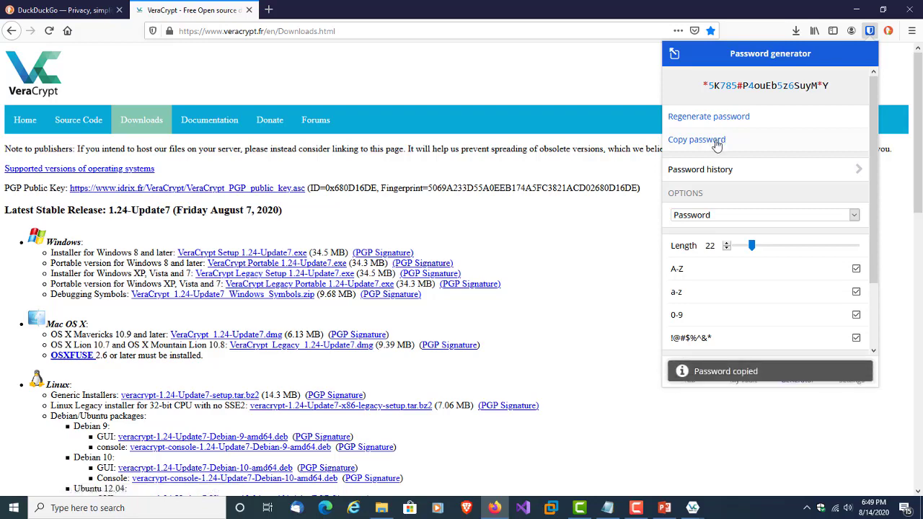
left_click(851, 18)
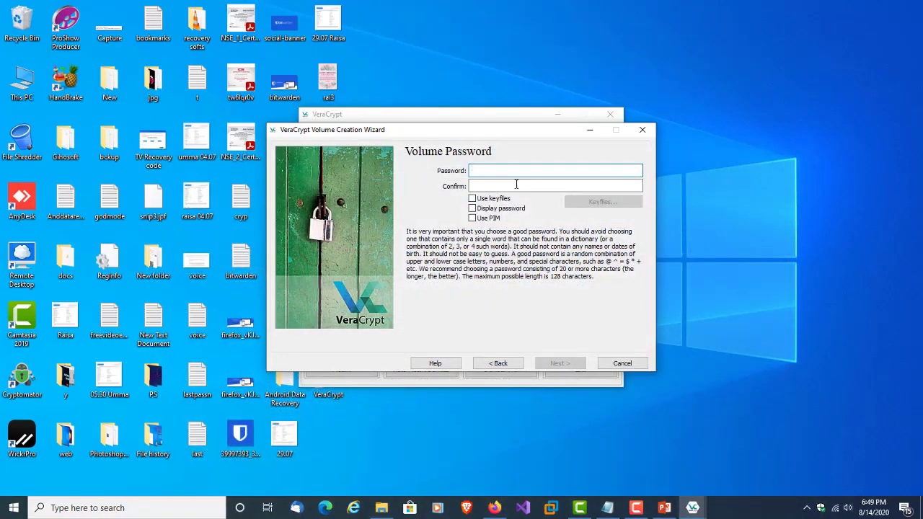
key("ctrl+v")
left_click(519, 186)
key("ctrl+v")
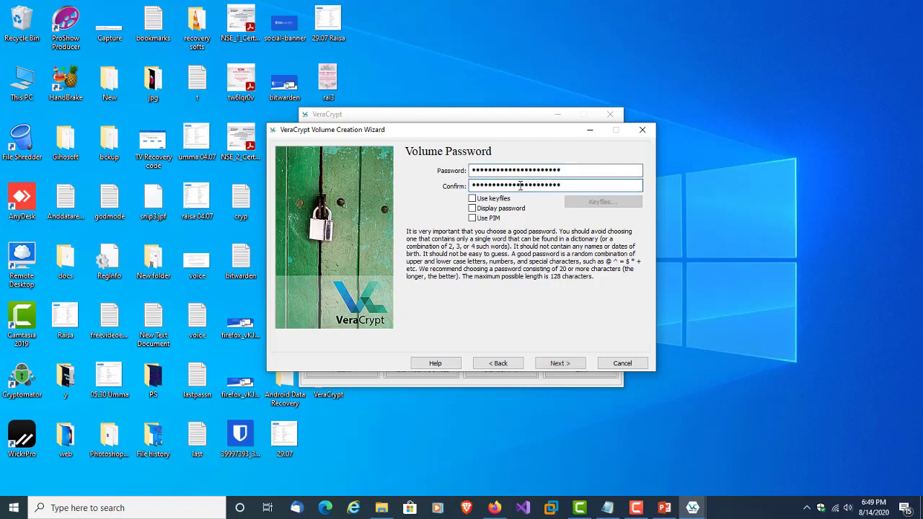
left_click(569, 365)
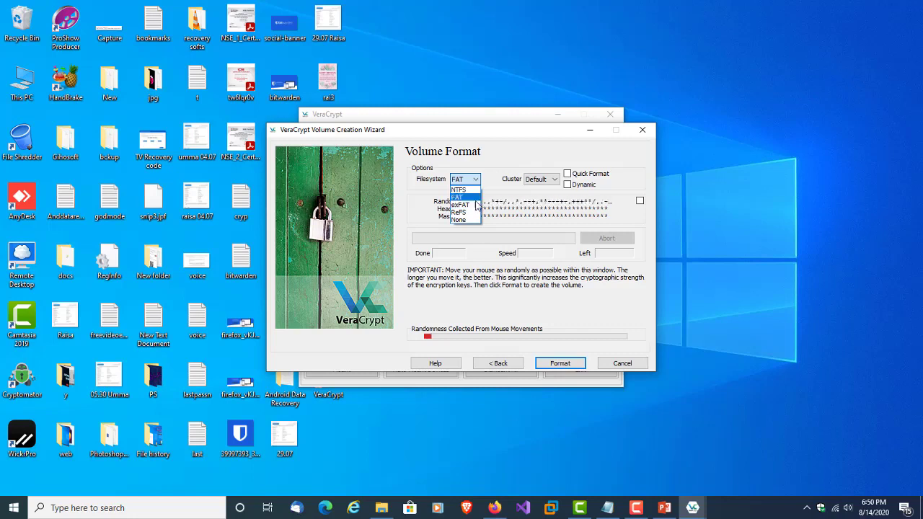
Format the volume with the exFAT filesystem and the random pool and keys displayed, then exit the wizard and close VeraCrypt.
left_click(474, 205)
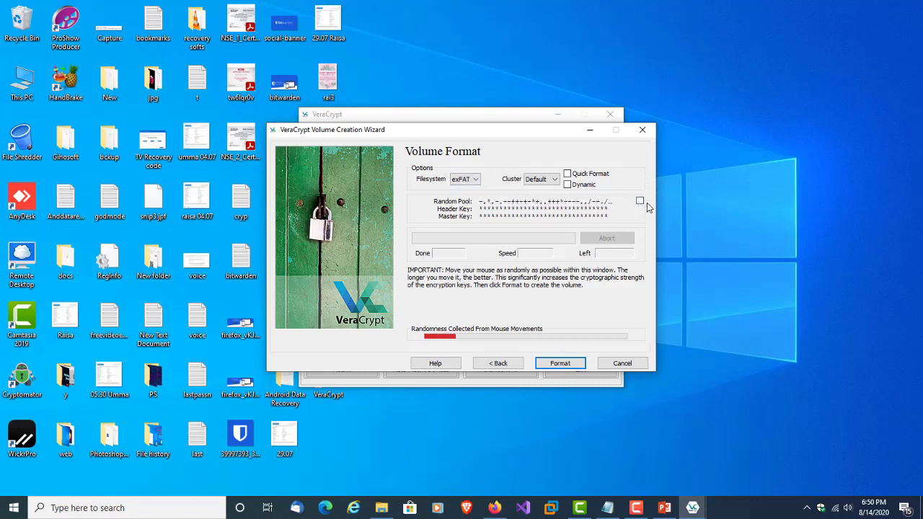
left_click(640, 201)
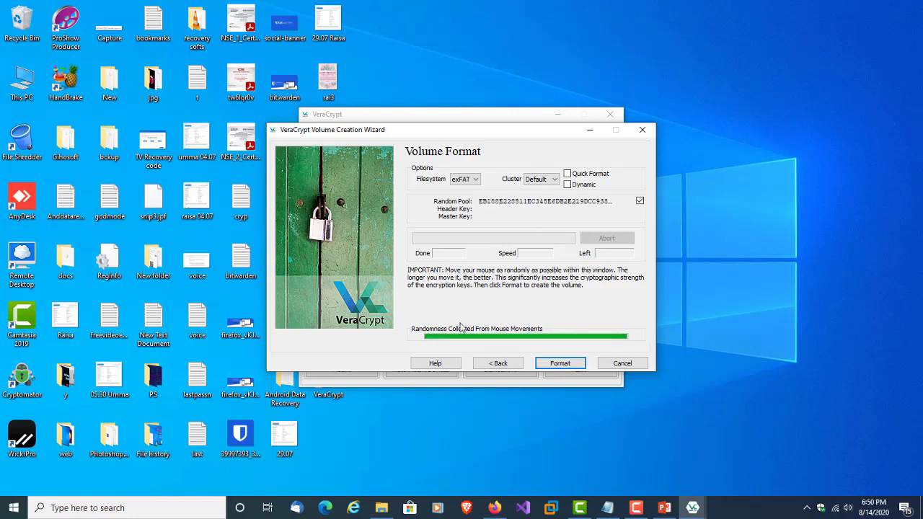
left_click(576, 365)
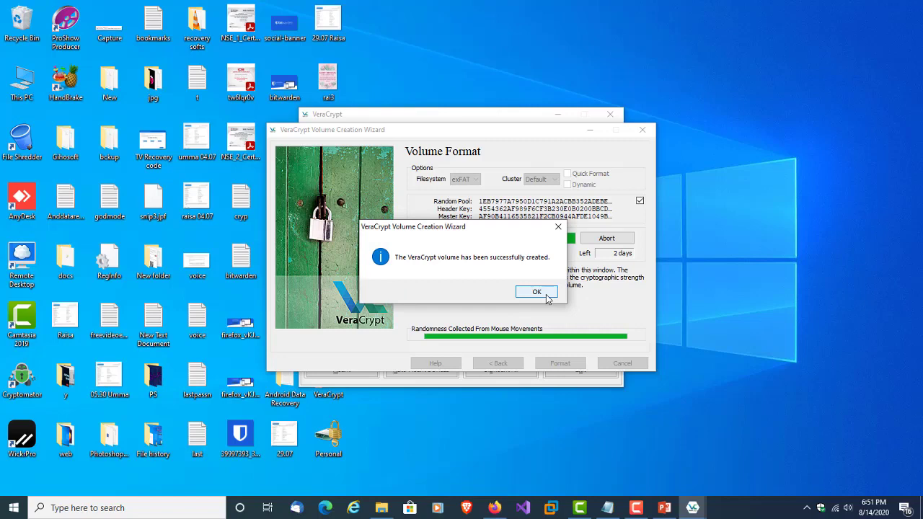
left_click(537, 292)
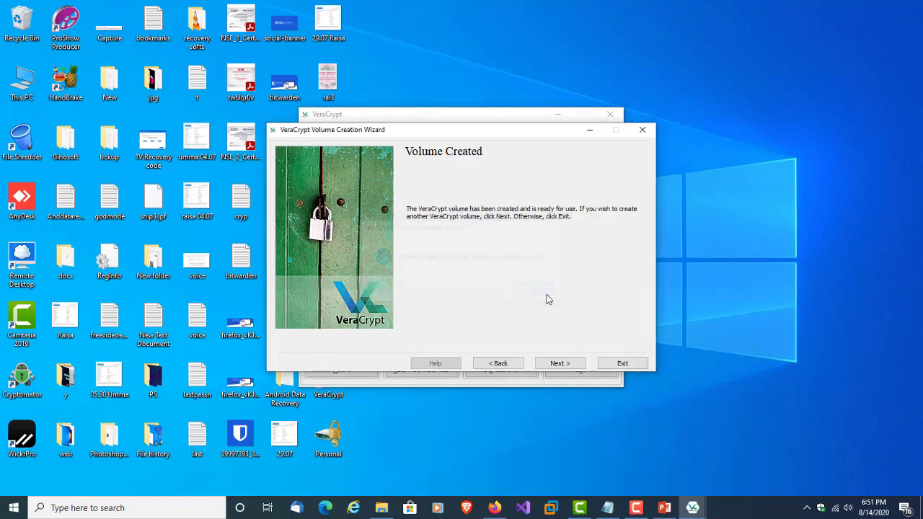
left_click(638, 366)
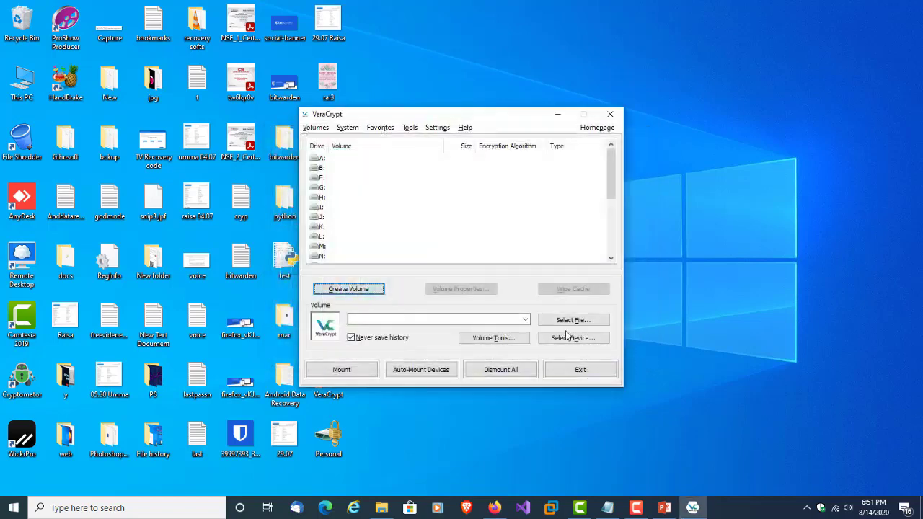
left_click(610, 114)
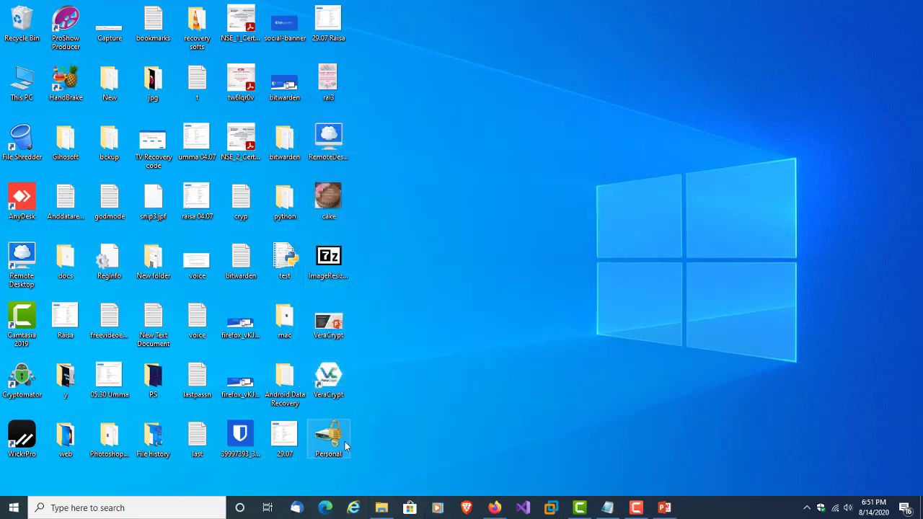
Open the Personal container from the desktop in VeraCrypt and mount it on drive J: using the volume password.
double_click(331, 442)
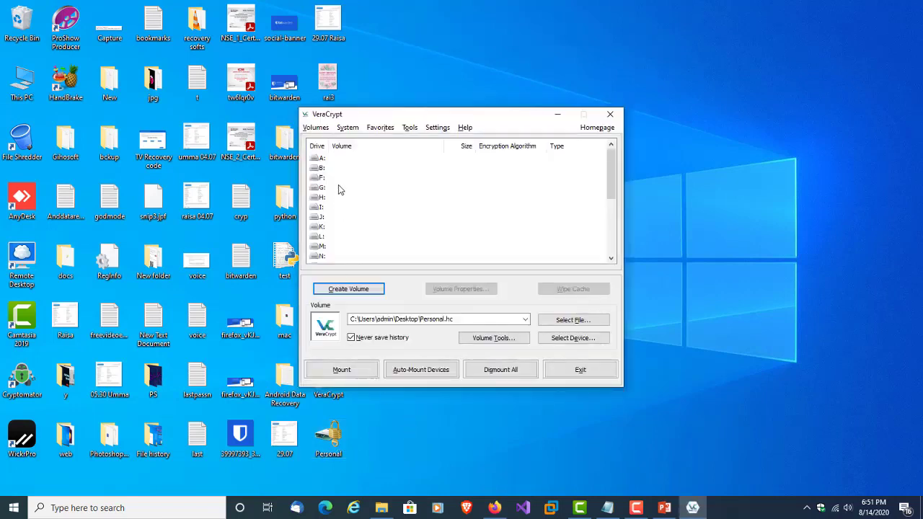
left_click(339, 216)
left_click(350, 372)
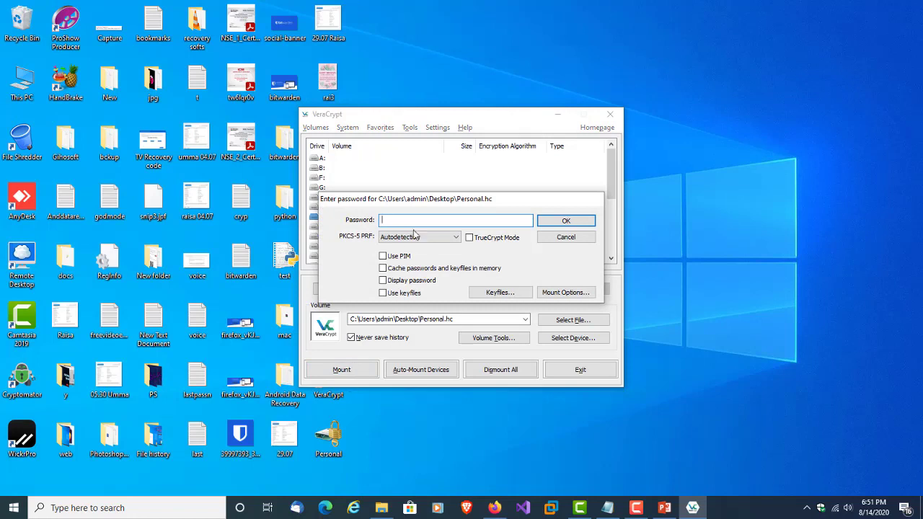
key("ctrl+v")
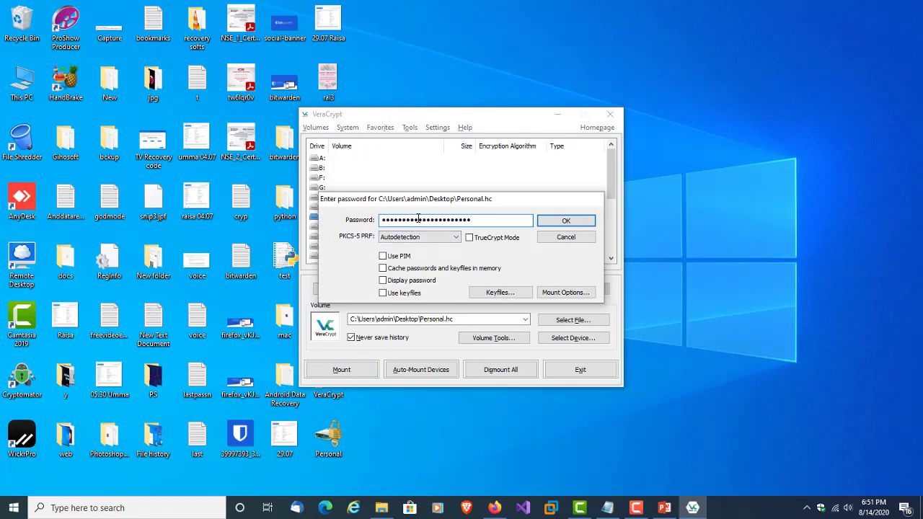
left_click(560, 221)
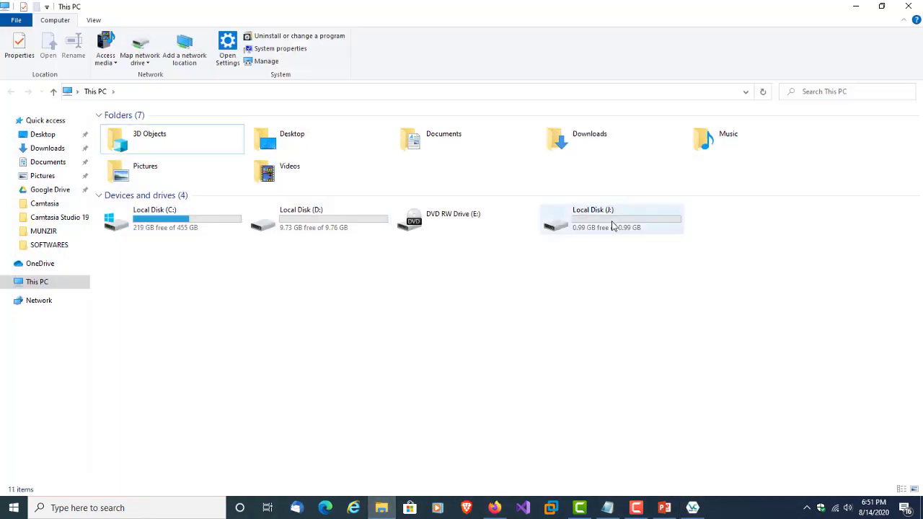
Open the mounted drive J: in File Explorer, return to This PC, and dismount the volume in VeraCrypt.
double_click(611, 225)
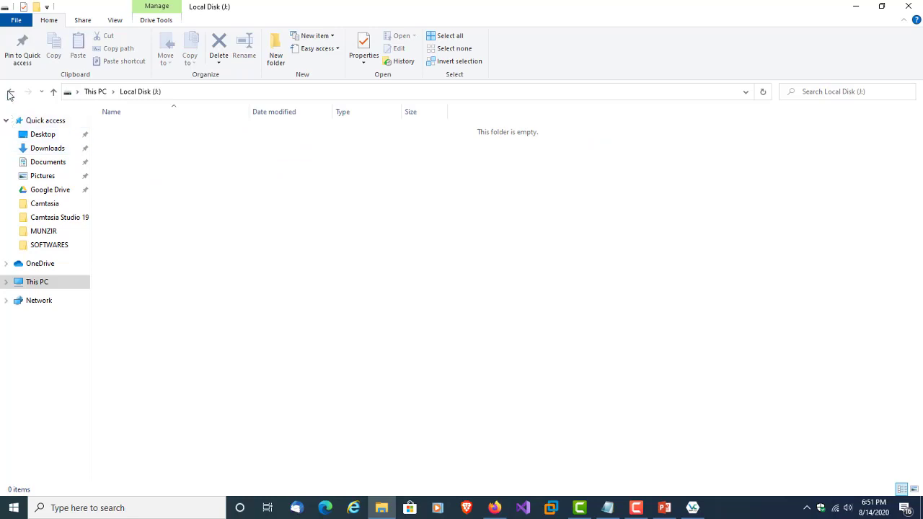
left_click(11, 91)
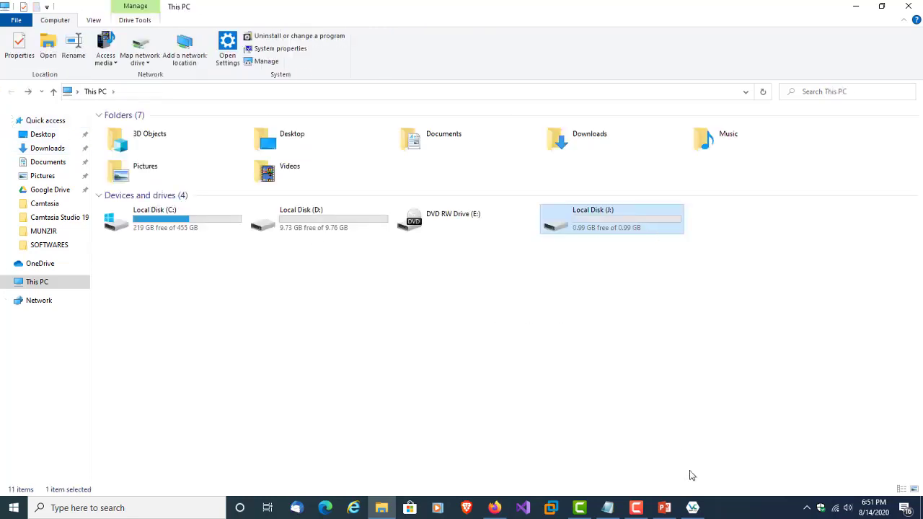
left_click(703, 511)
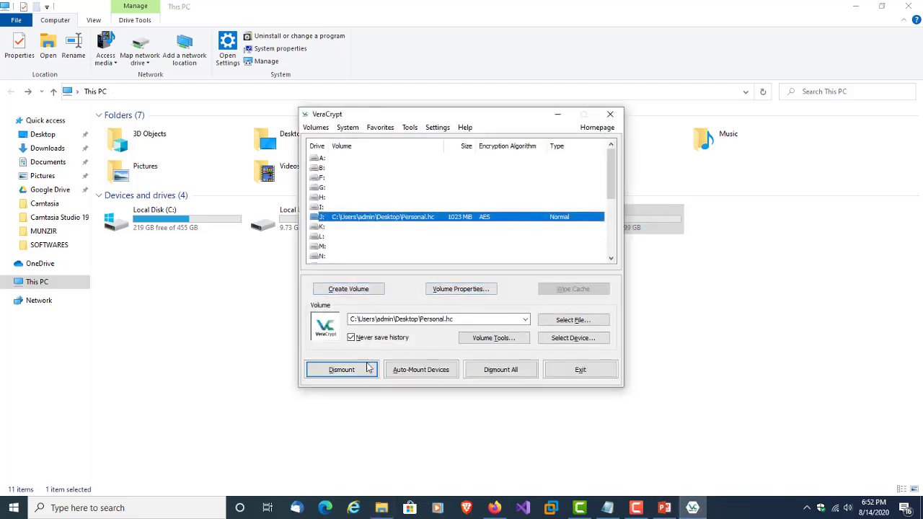
left_click(345, 371)
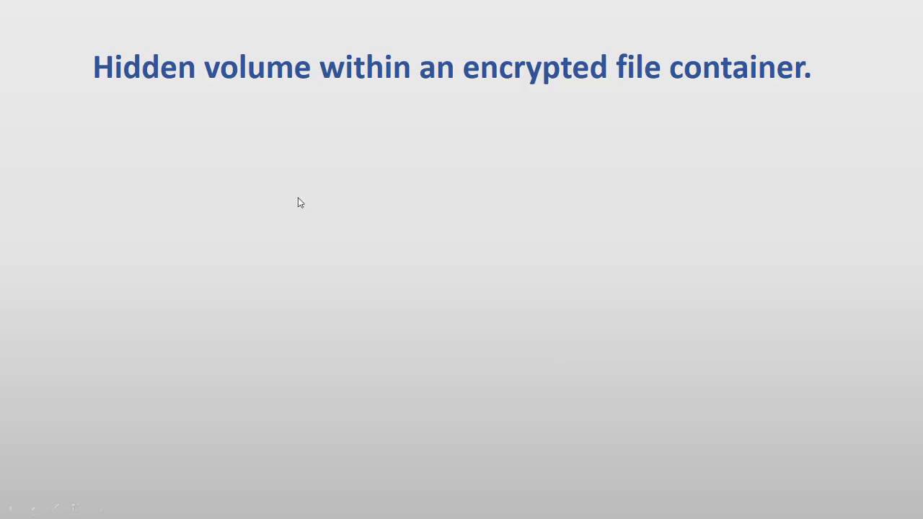
left_click(233, 208)
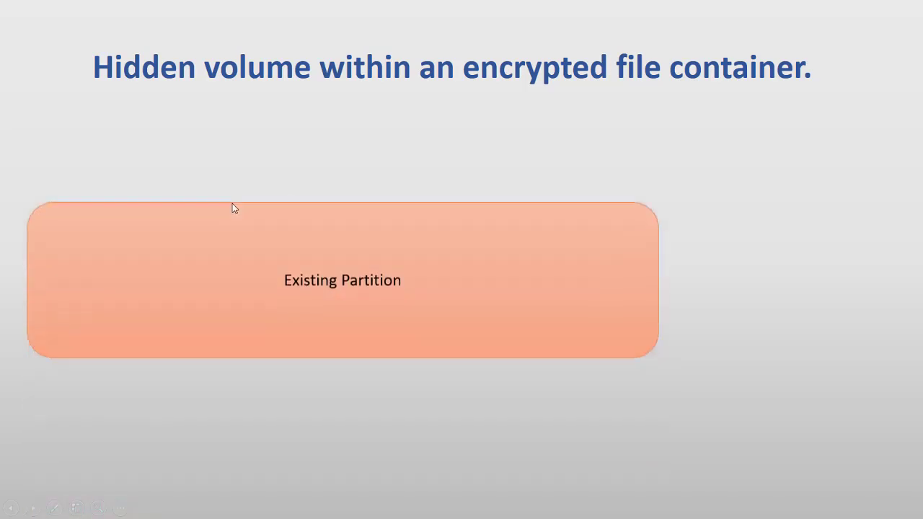
left_click(46, 142)
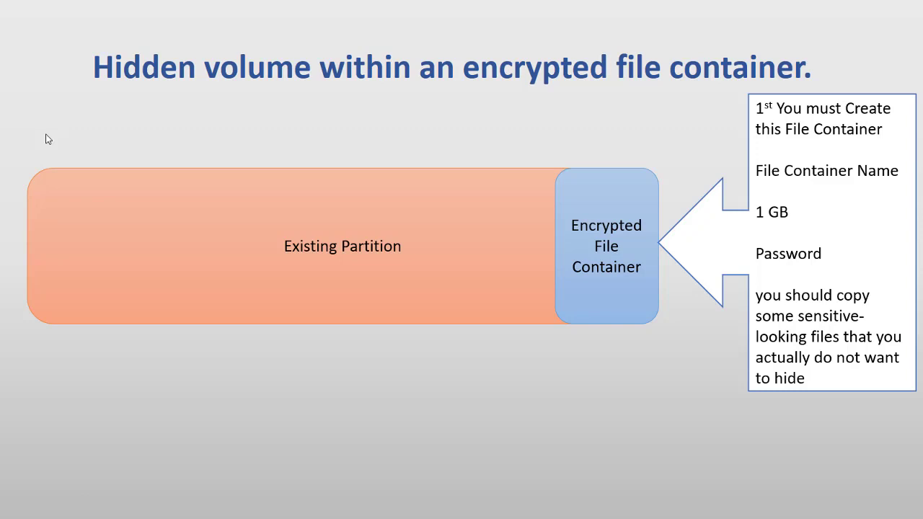
key("Right")
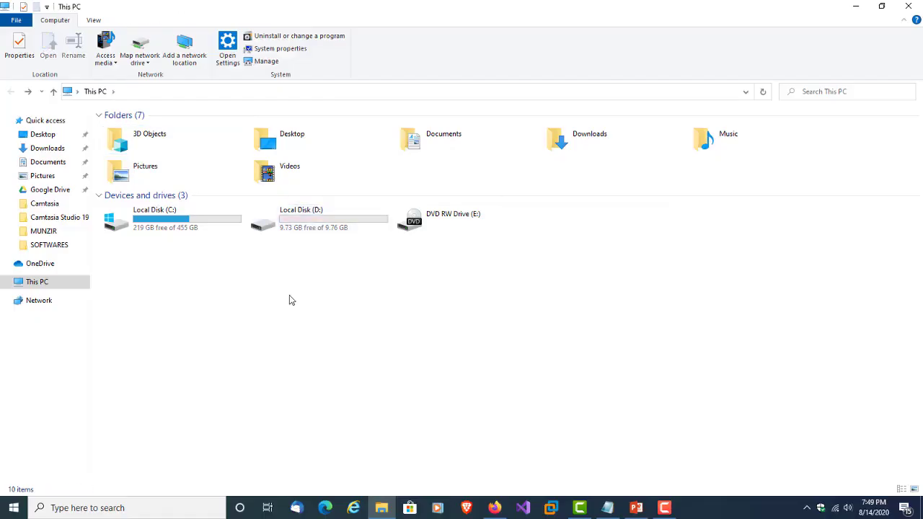
left_click(320, 231)
left_click(339, 312)
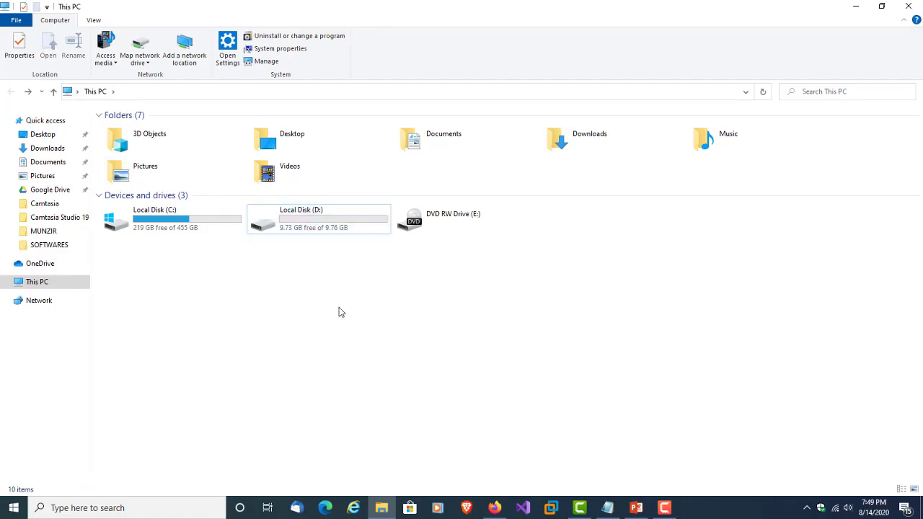
Minimize File Explorer, open VeraCrypt, and start creating a hidden volume in an encrypted file container using normal mode.
left_click(857, 6)
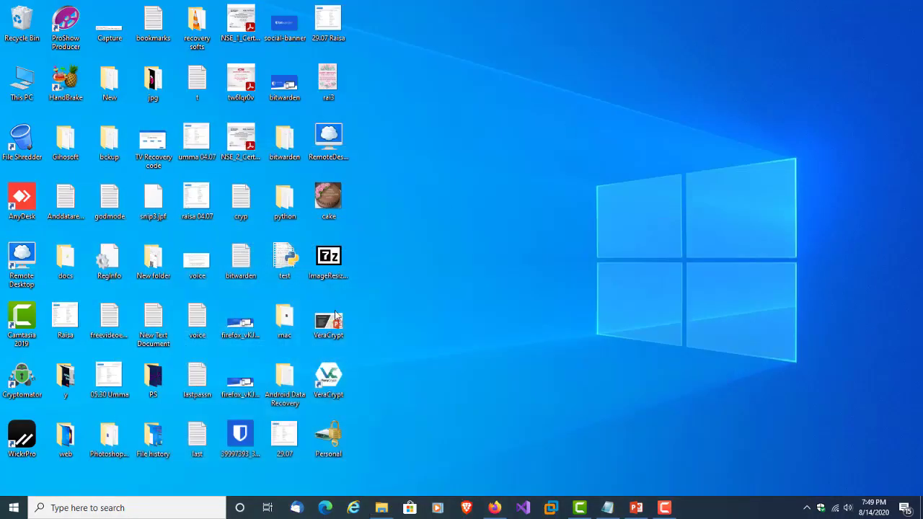
double_click(330, 392)
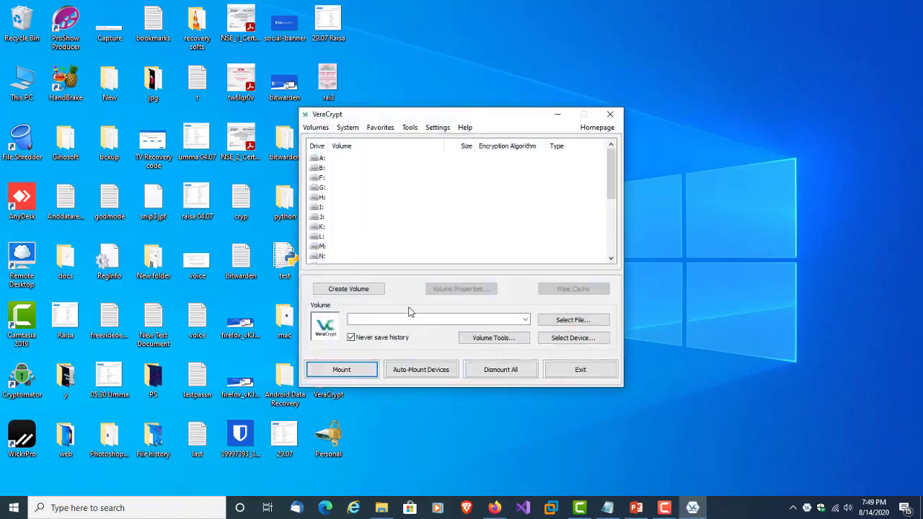
left_click(364, 290)
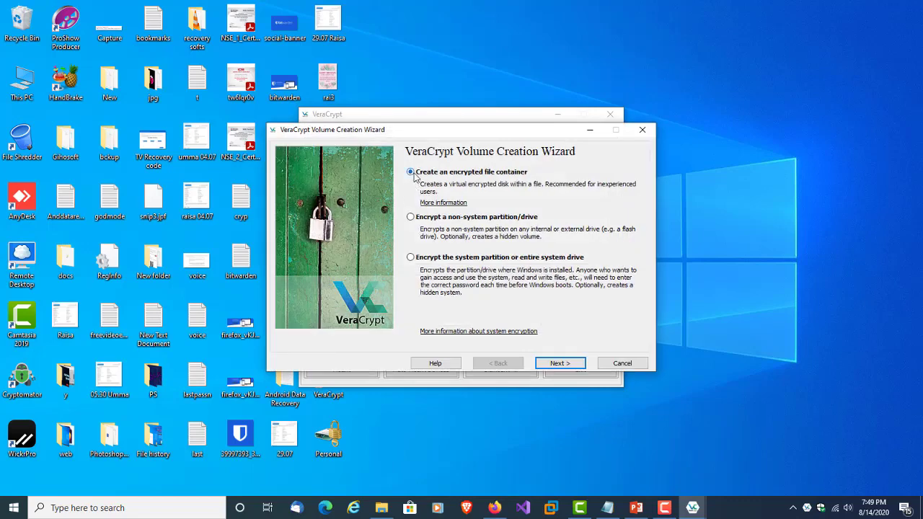
left_click(560, 364)
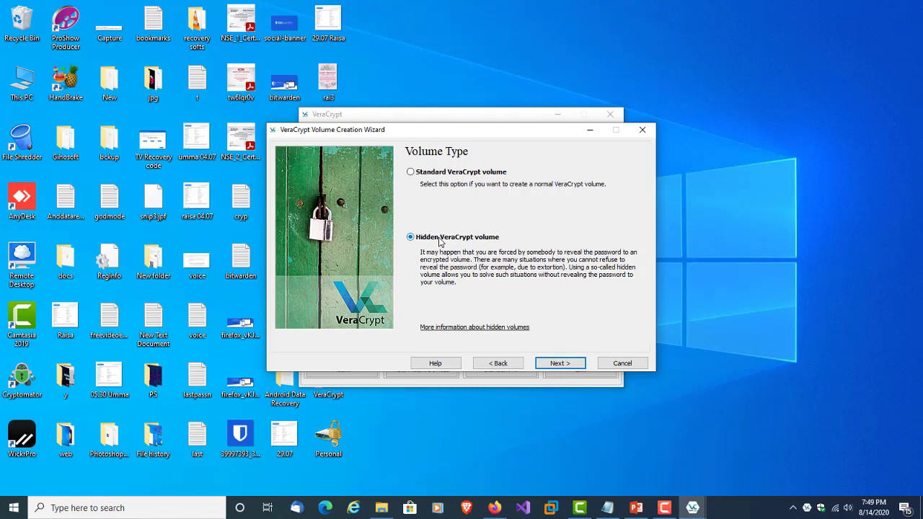
left_click(576, 364)
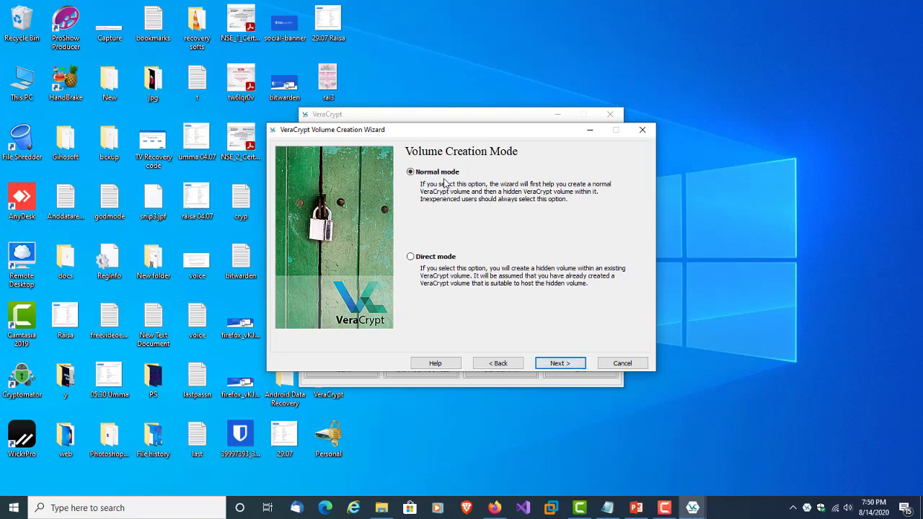
left_click(560, 362)
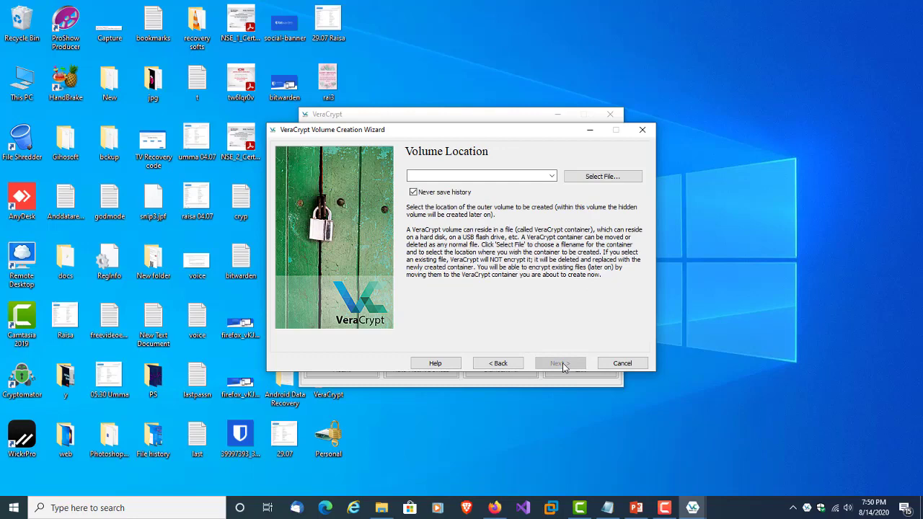
Set the outer volume's location to Local Disk (D:) with the file name Photos.hc.
left_click(600, 179)
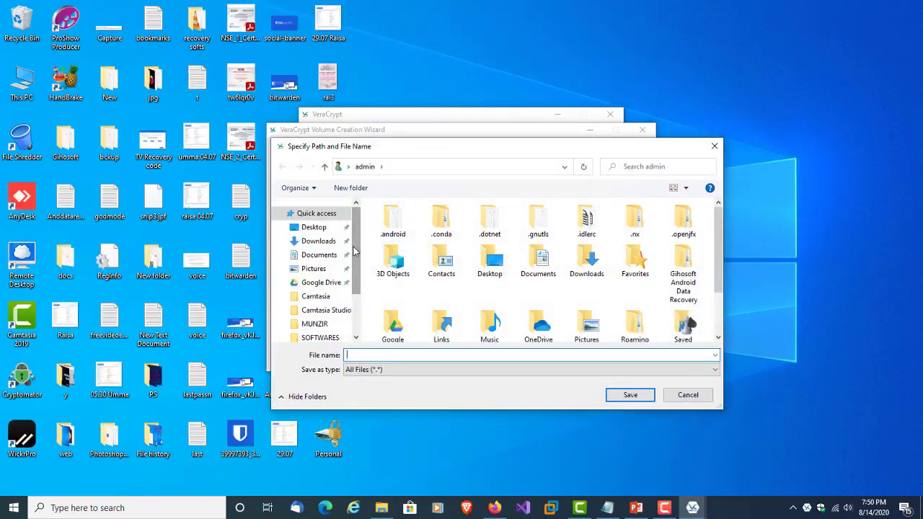
scroll(360, 315, "down", 3)
left_click(306, 310)
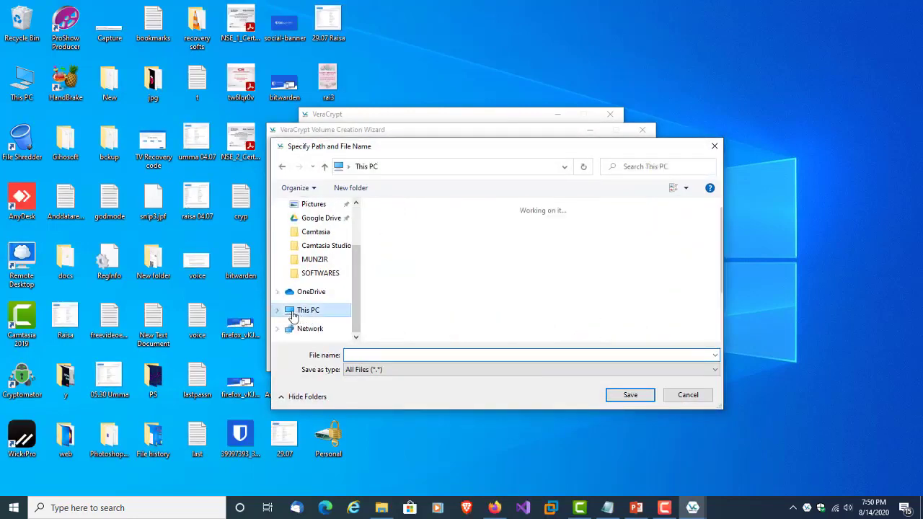
scroll(424, 322, "down", 2)
double_click(584, 292)
left_click(508, 355)
type("Photos.hc")
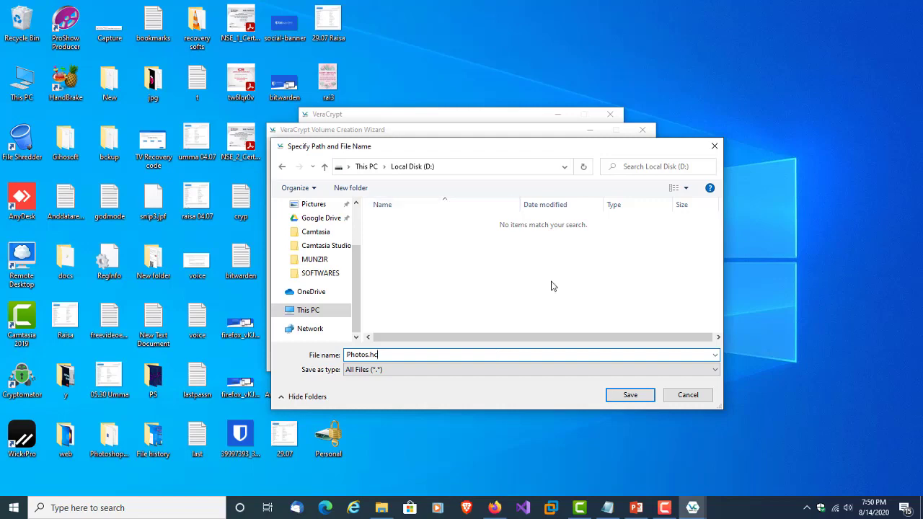
left_click(635, 399)
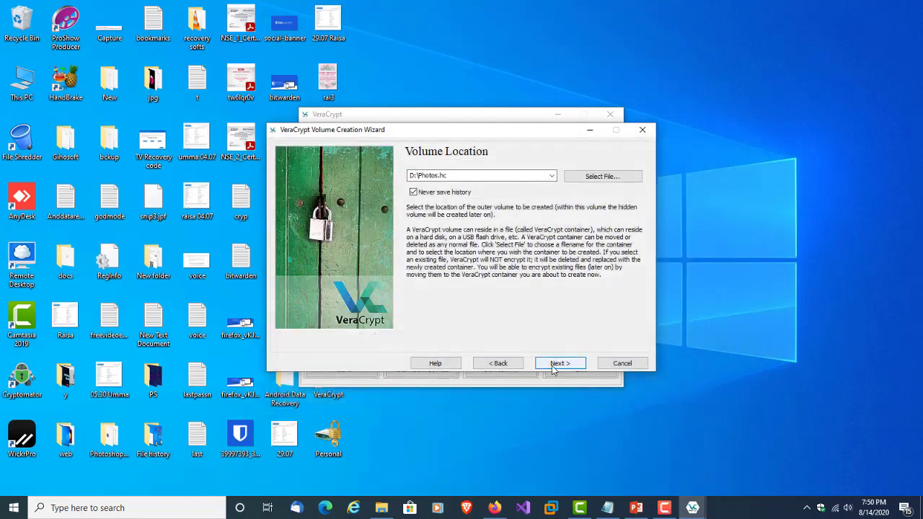
Accept the outer volume location and keep AES encryption with the SHA-512 hash for the outer volume.
left_click(555, 364)
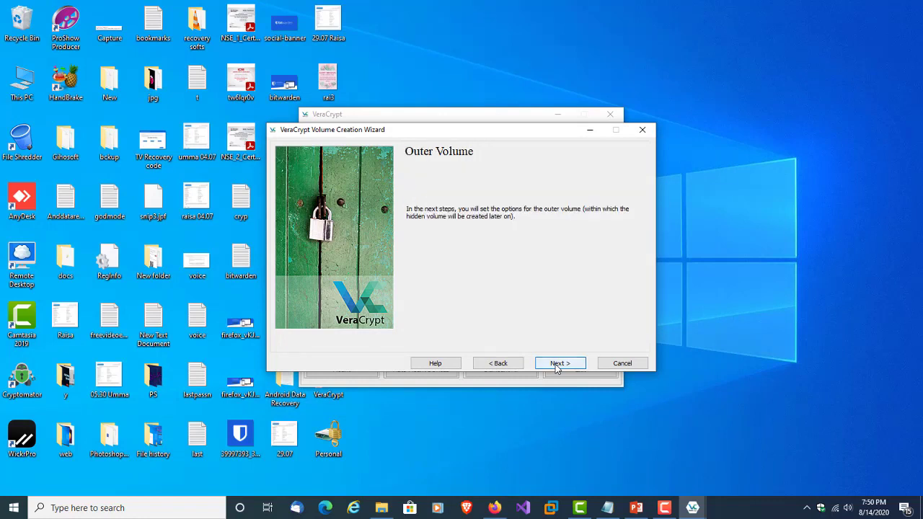
left_click(555, 364)
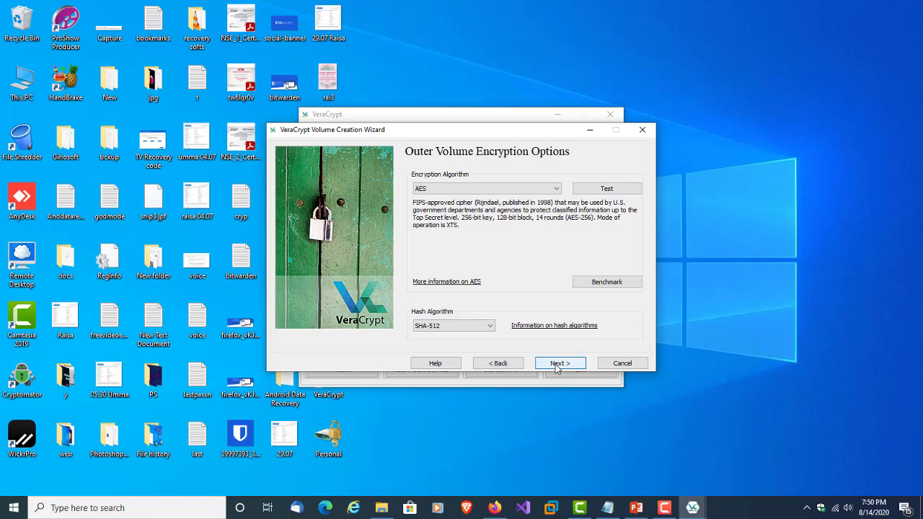
left_click(558, 366)
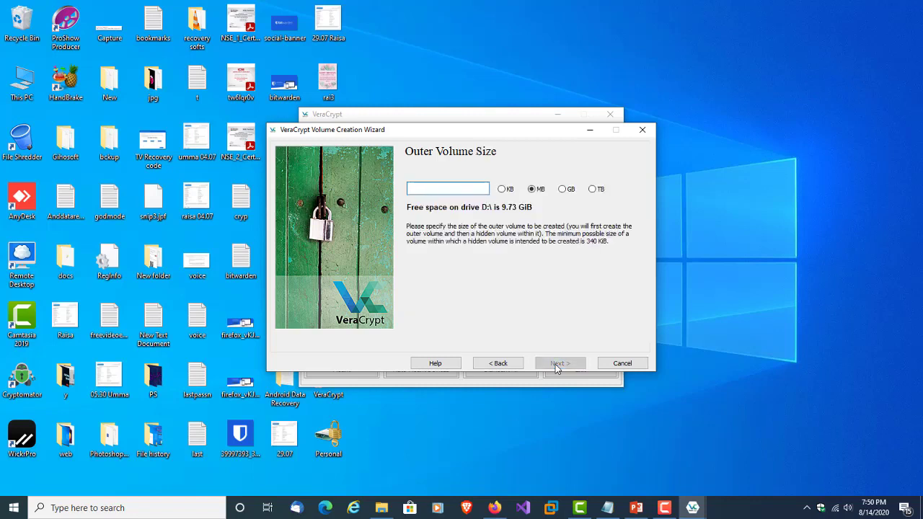
Set the outer volume size to 1 GB and continue to the outer volume password.
left_click(562, 189)
left_click(469, 189)
type("1")
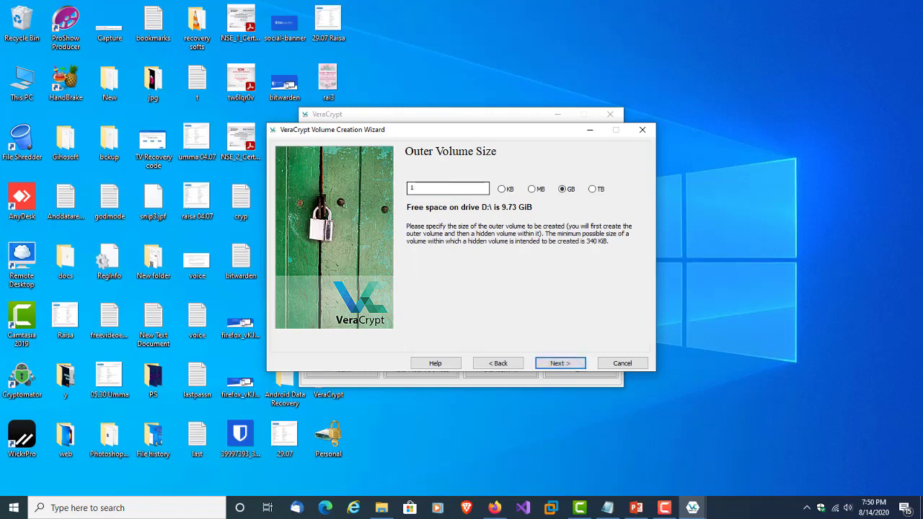
left_click(560, 364)
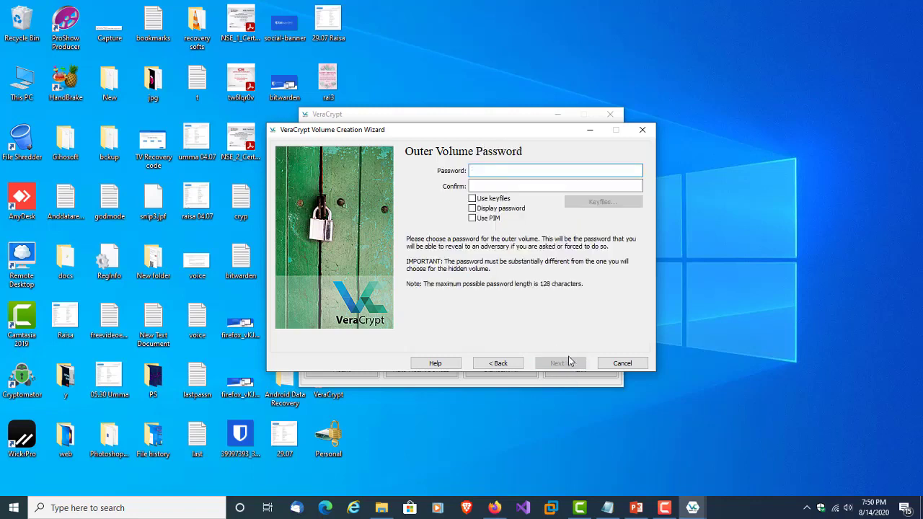
Switch to Firefox, regenerate a password in the Bitwarden password generator, copy it, and minimize the browser.
left_click(496, 506)
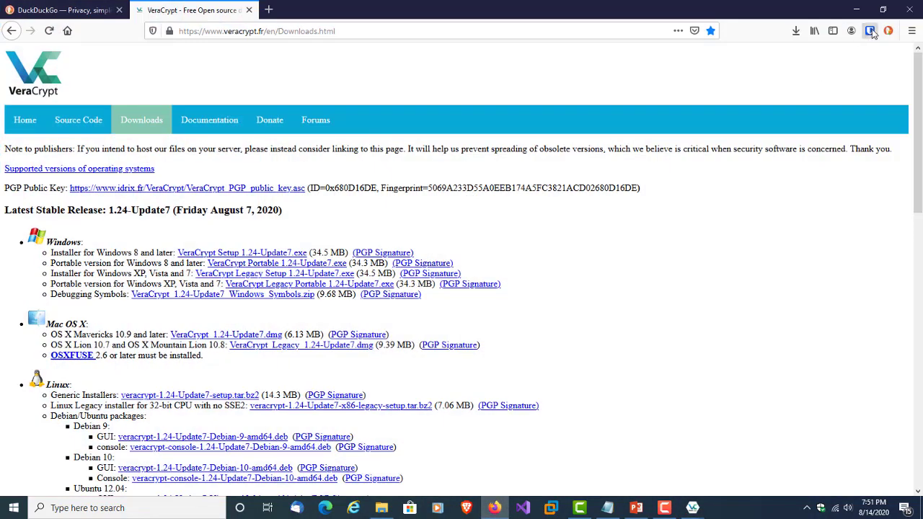
left_click(870, 32)
left_click(797, 376)
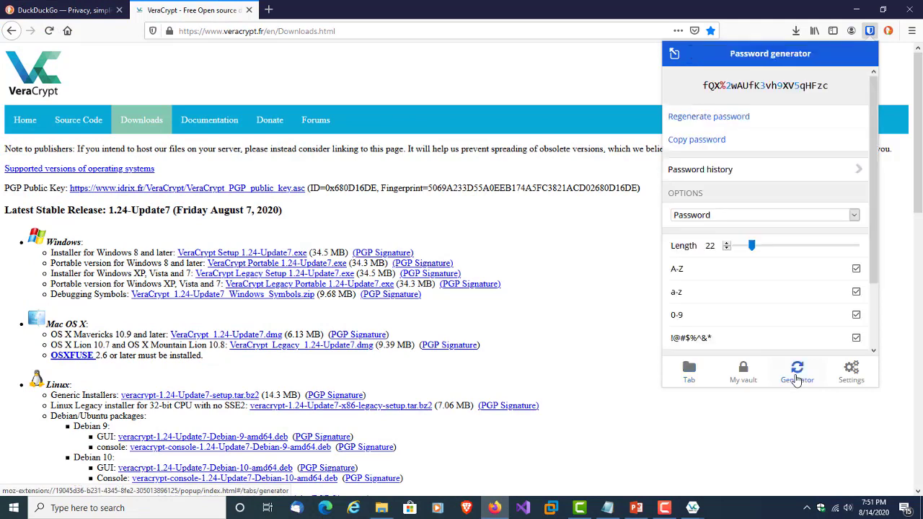
left_click(703, 117)
left_click(703, 117)
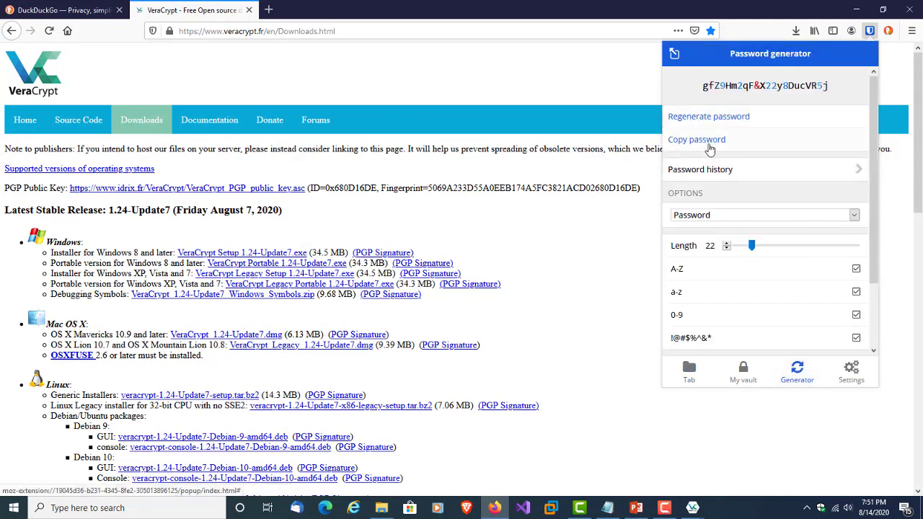
left_click(709, 144)
left_click(856, 10)
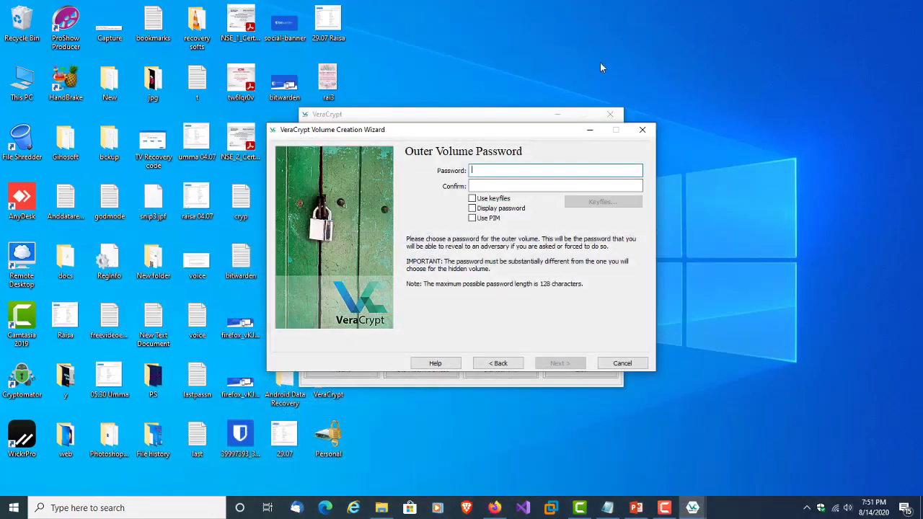
Enter and confirm the copied password for the outer volume, and format it with the exFAT filesystem and default cluster size.
key("ctrl+v")
left_click(519, 186)
key("ctrl+v")
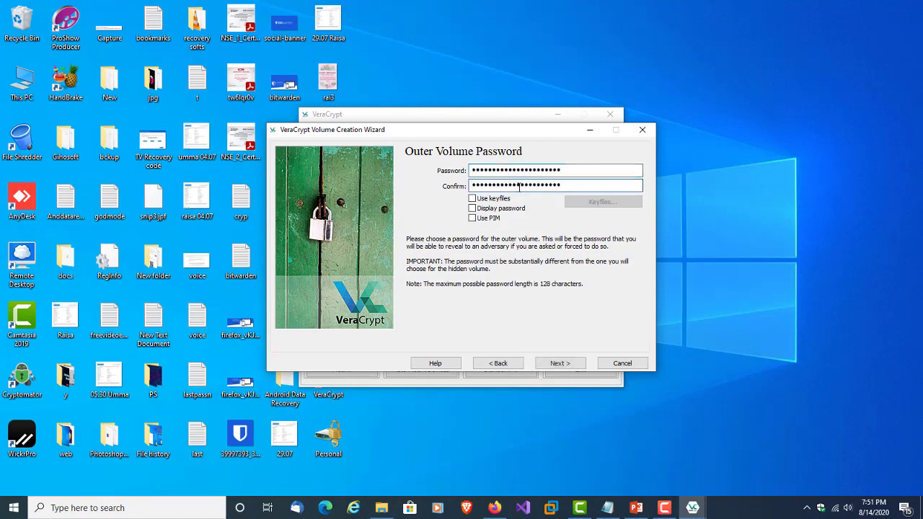
left_click(561, 363)
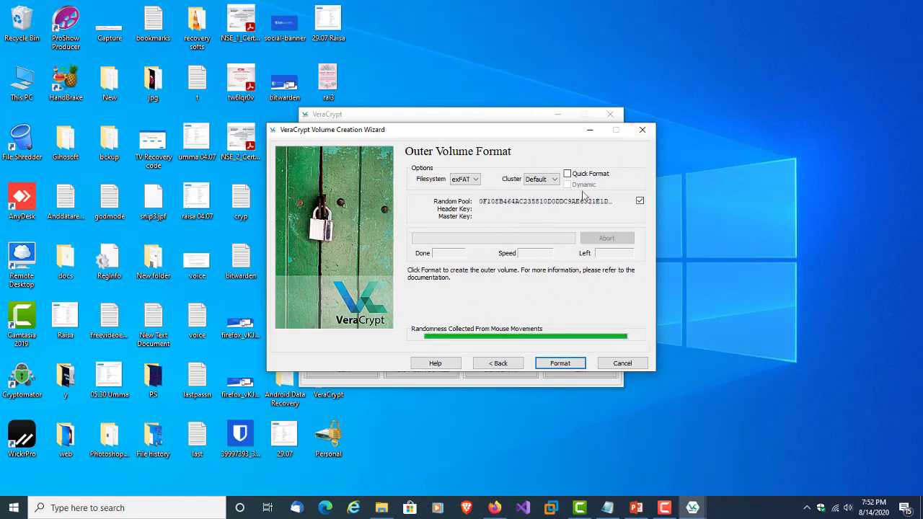
left_click(562, 364)
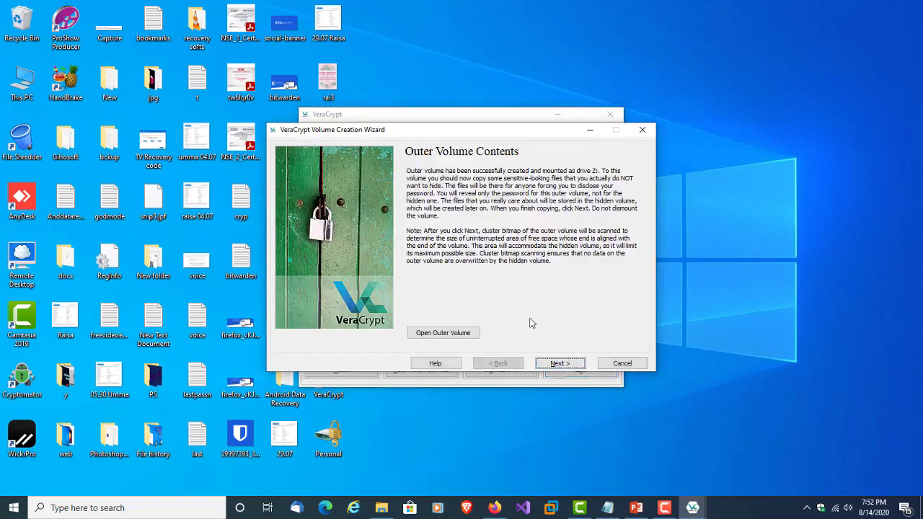
Copy all files in the desktop folder jpg and close the folder.
double_click(151, 85)
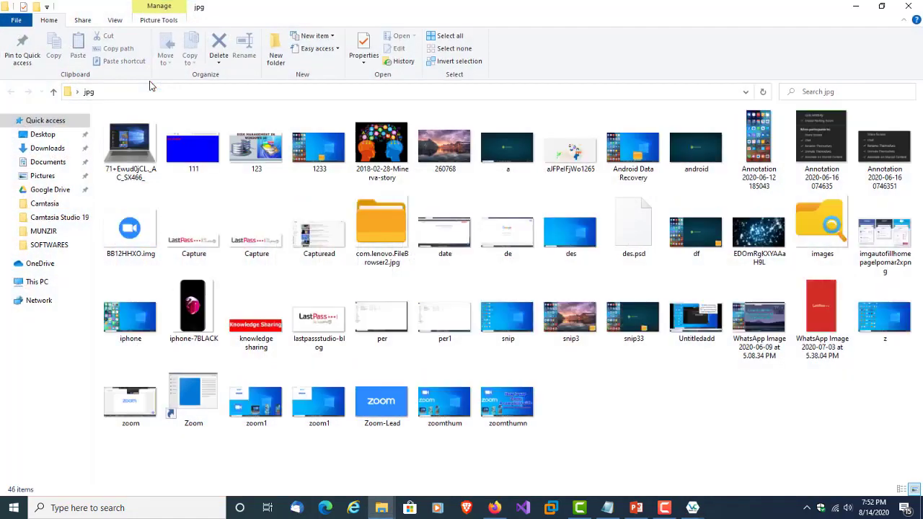
left_click(447, 233)
key("ctrl+a")
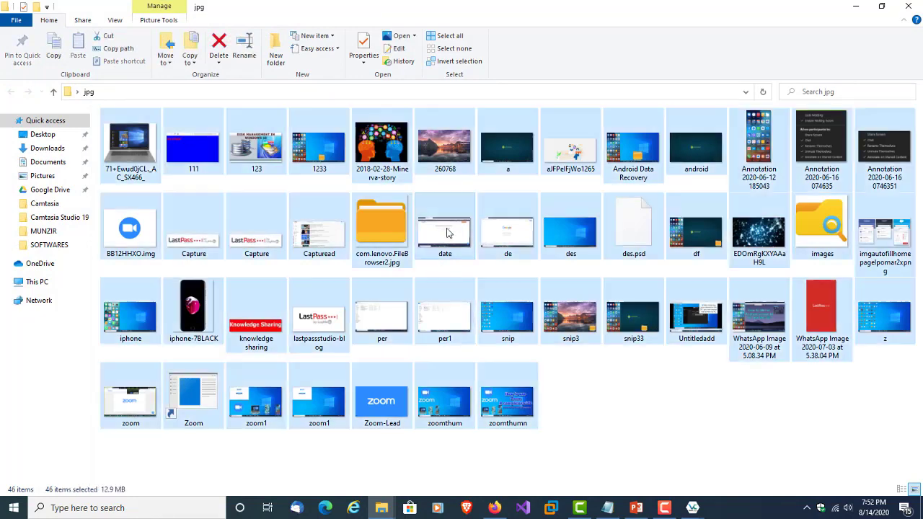
right_click(447, 233)
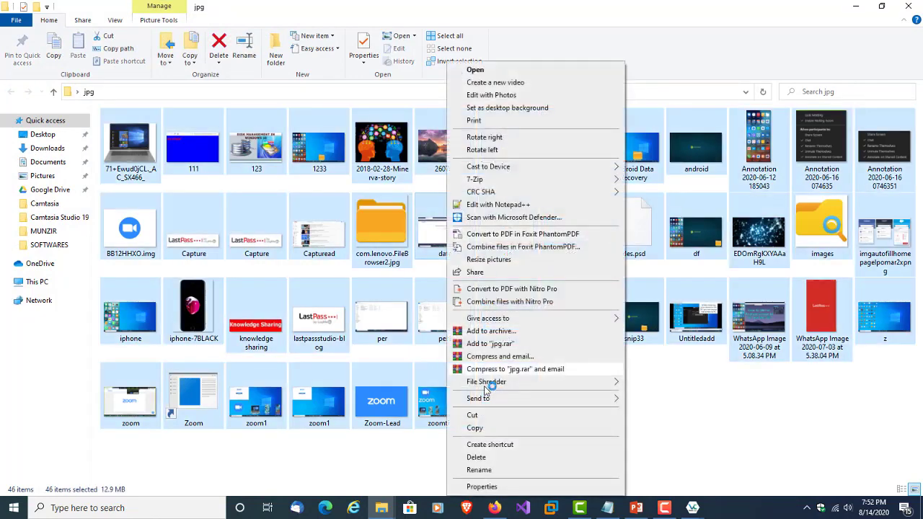
left_click(476, 427)
left_click(900, 6)
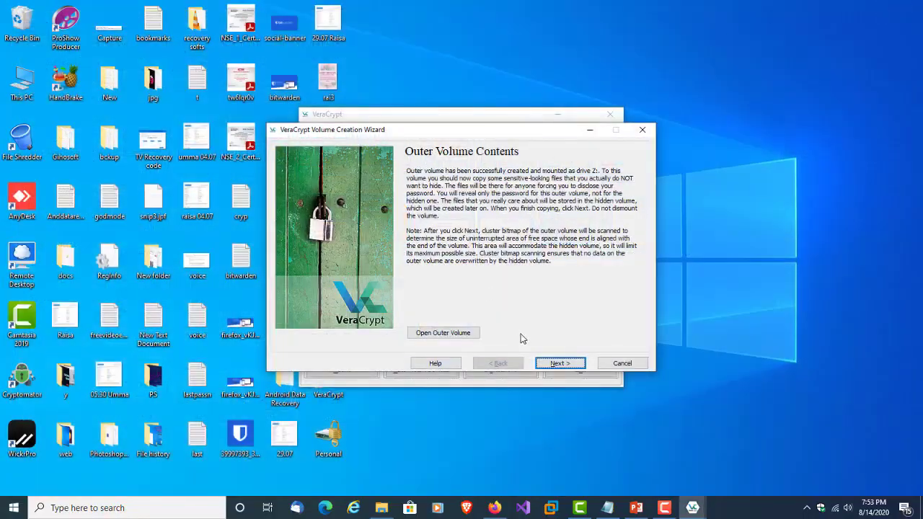
Paste the copied image files into the mounted outer volume, Local Disk (Z:), and close its window.
left_click(444, 333)
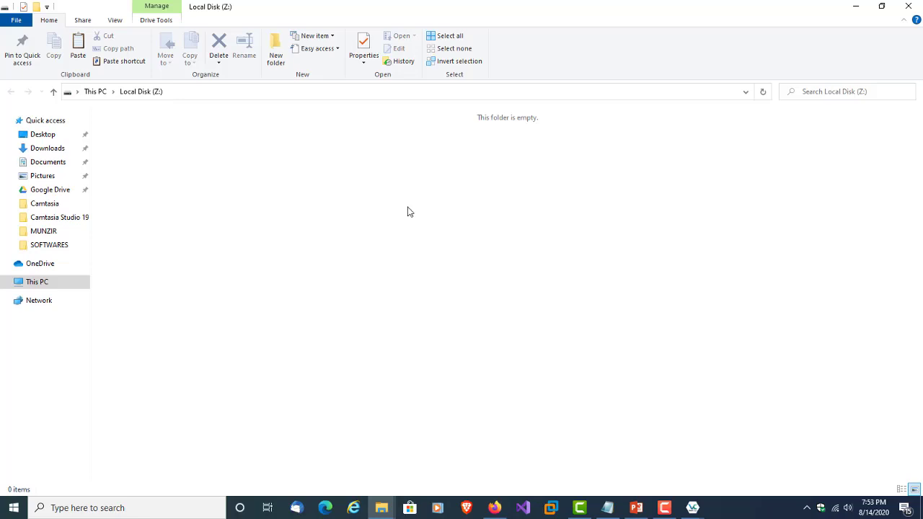
key("ctrl+v")
left_click(643, 408)
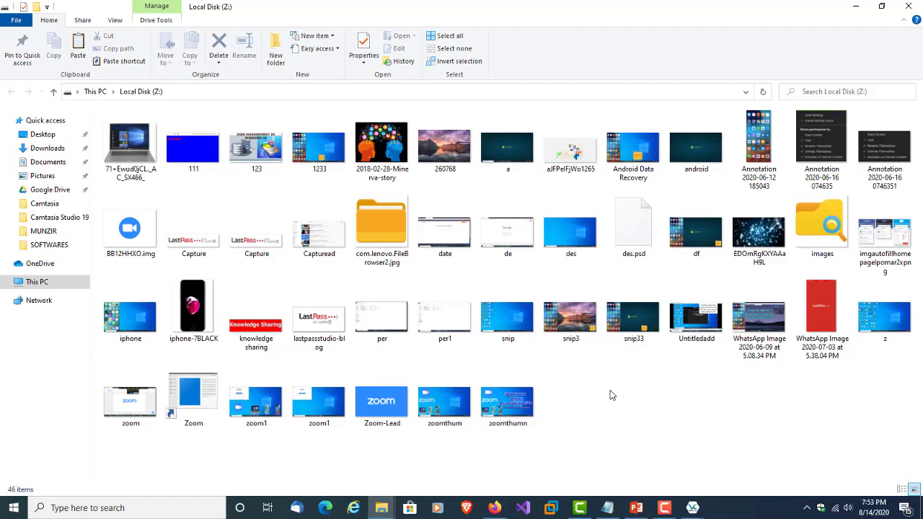
left_click(908, 6)
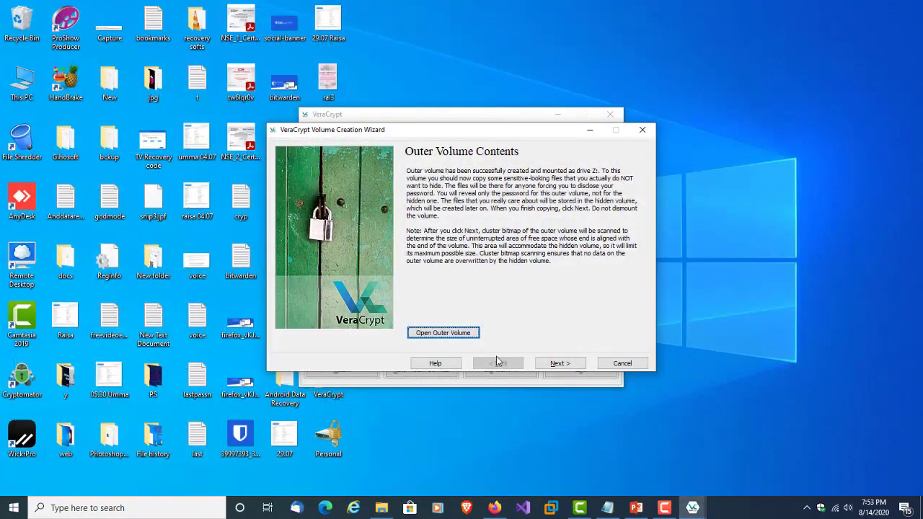
Continue to the hidden volume setup and keep AES encryption with the SHA-512 hash.
left_click(563, 363)
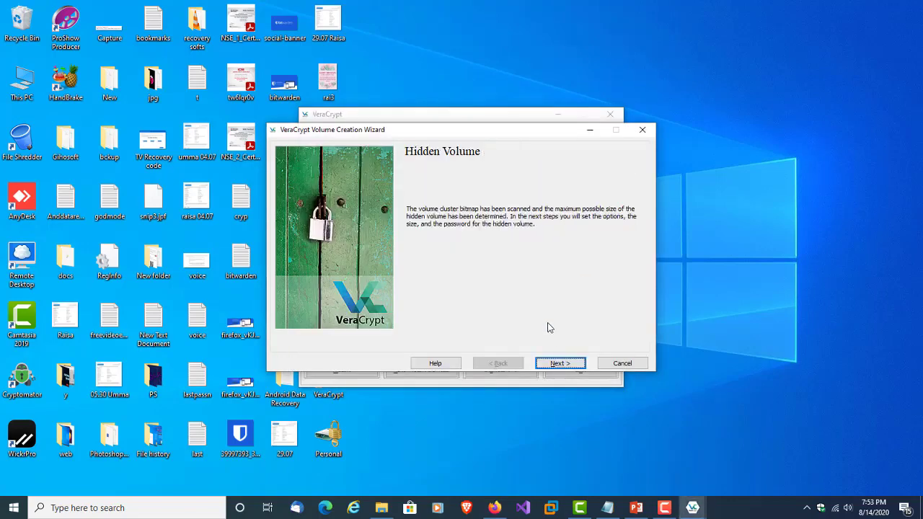
left_click(560, 365)
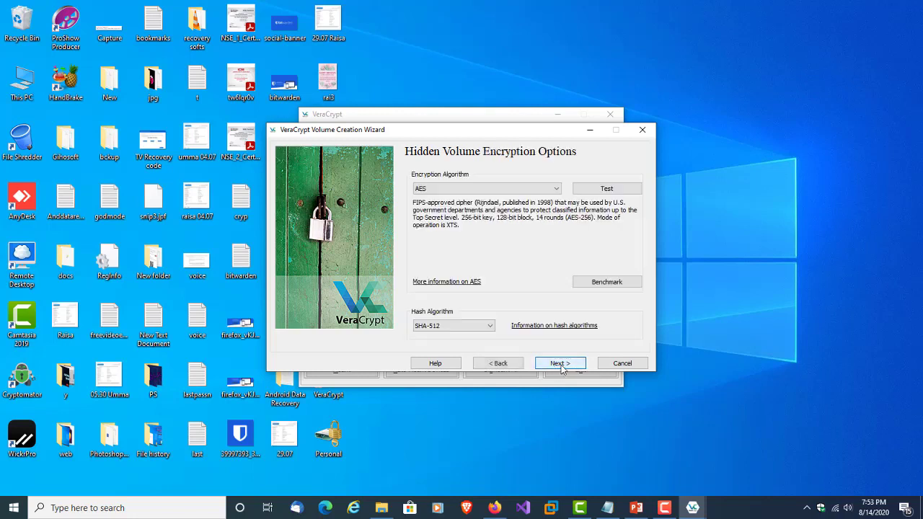
left_click(560, 363)
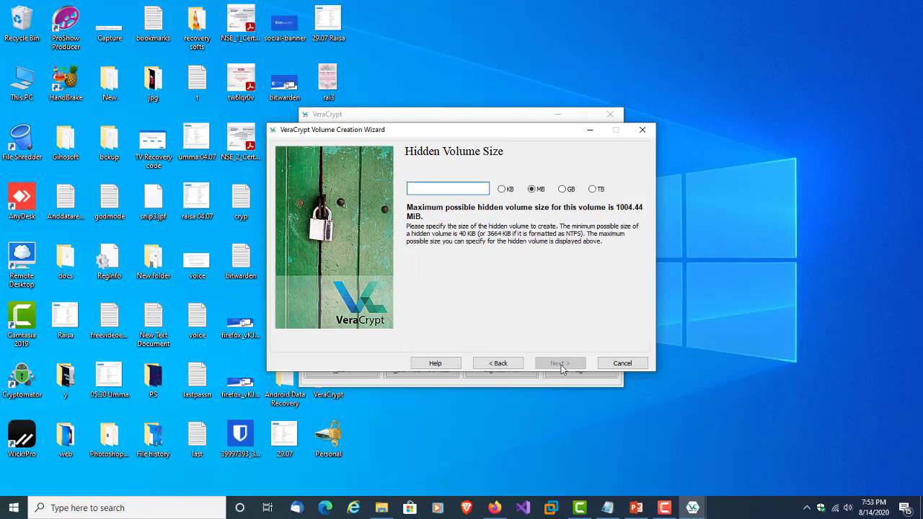
Set the hidden volume size to 900 MB and agree to continue with that size.
left_click(563, 189)
left_click(465, 189)
type("900")
left_click(561, 364)
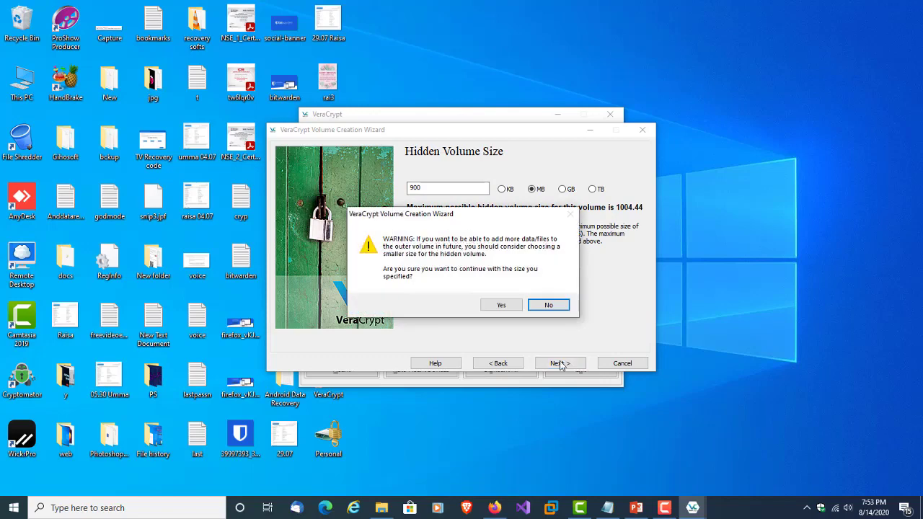
left_click(502, 305)
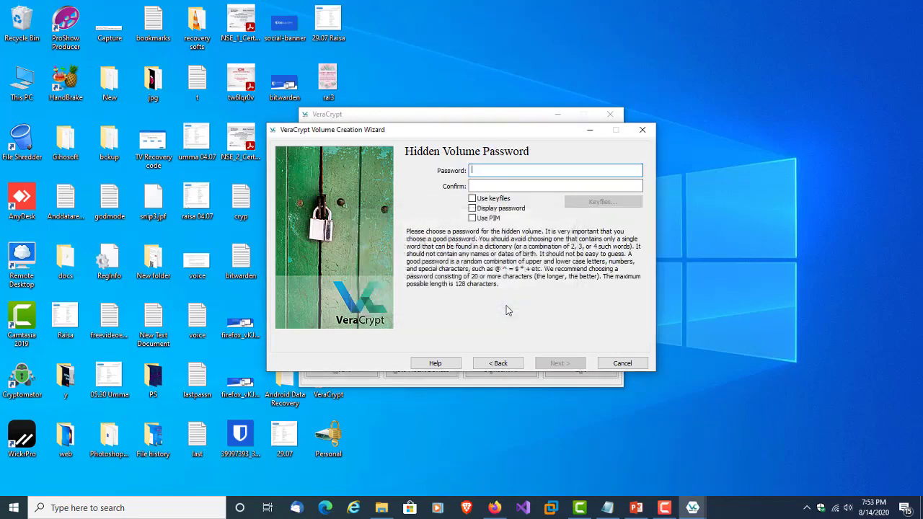
Switch to Firefox, generate and copy a different Bitwarden password for the hidden volume, and minimize the browser.
left_click(494, 508)
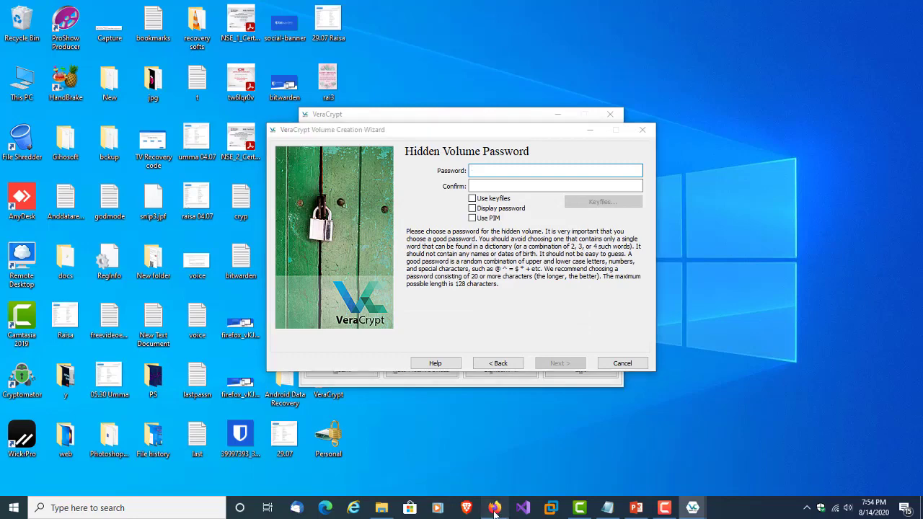
left_click(869, 30)
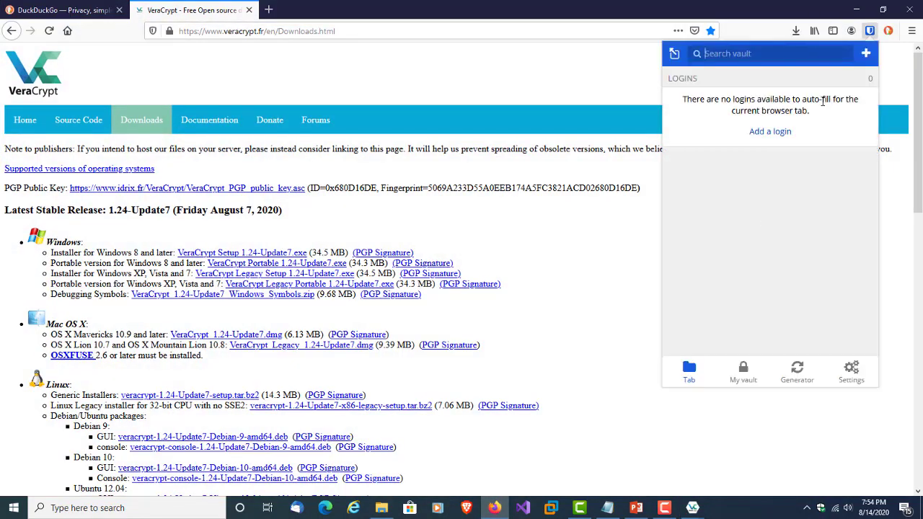
left_click(797, 371)
left_click(710, 119)
left_click(712, 121)
left_click(709, 140)
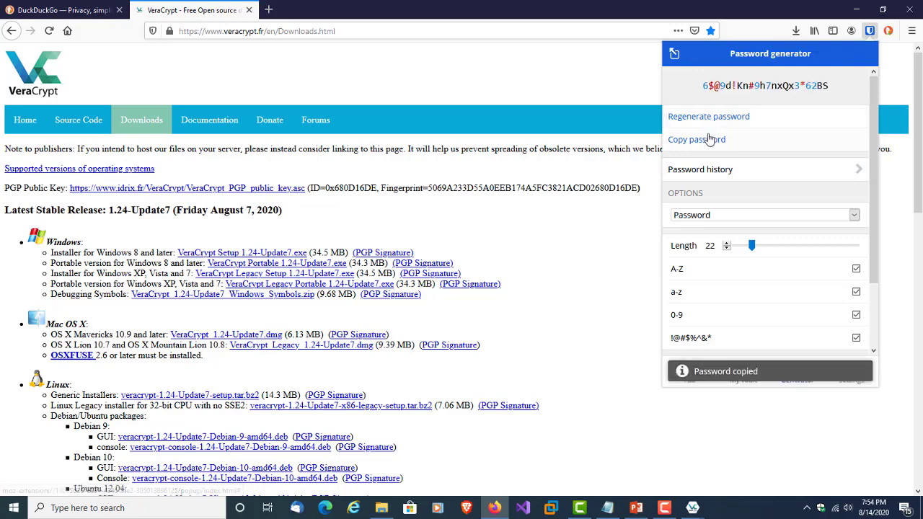
left_click(855, 8)
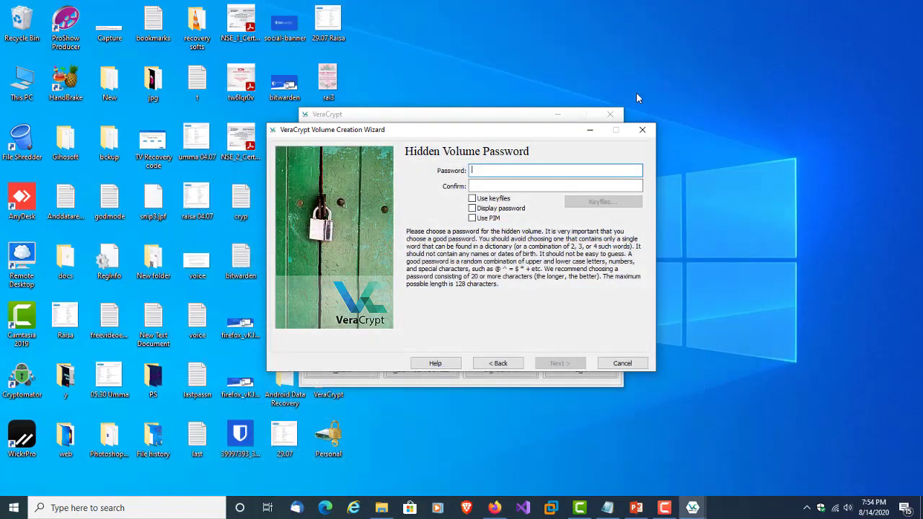
Enter and confirm the newly copied password for the hidden volume, and continue to its format options.
key("ctrl+v")
left_click(507, 186)
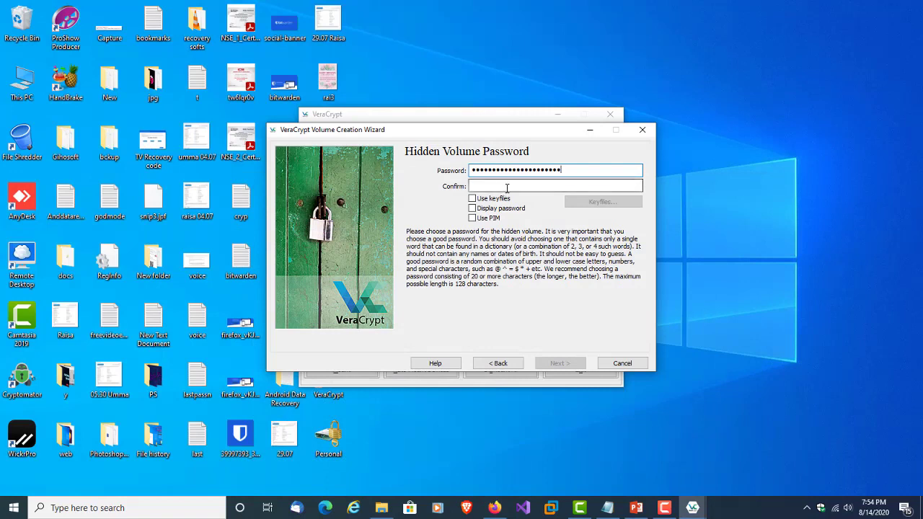
key("ctrl+v")
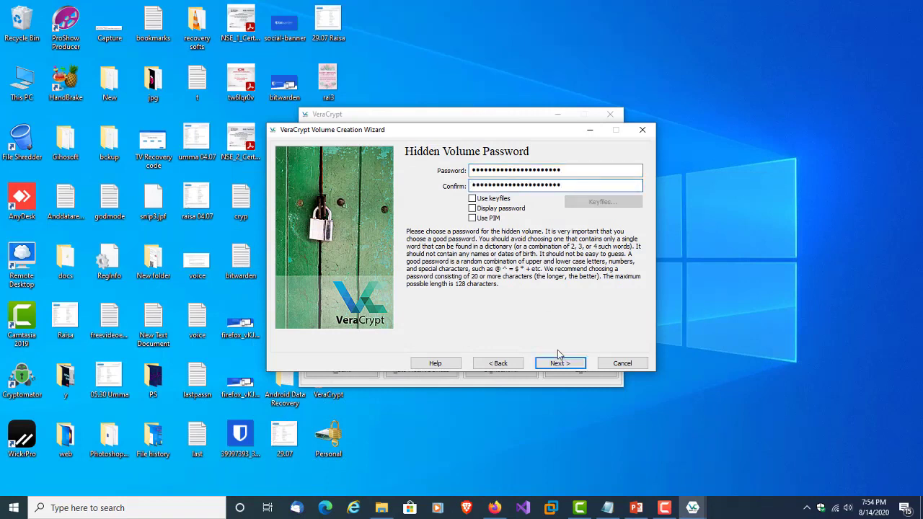
left_click(560, 363)
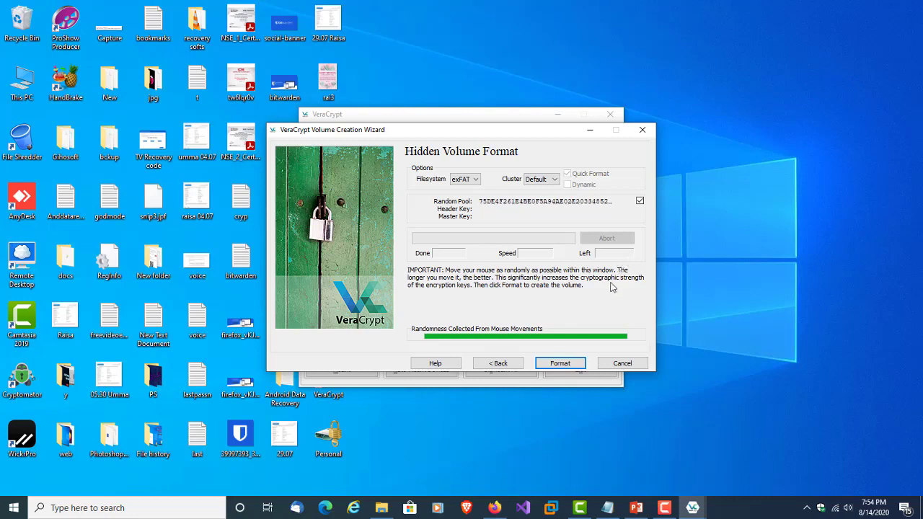
Format the hidden volume as exFAT, and exit both the creation wizard and VeraCrypt.
left_click(563, 364)
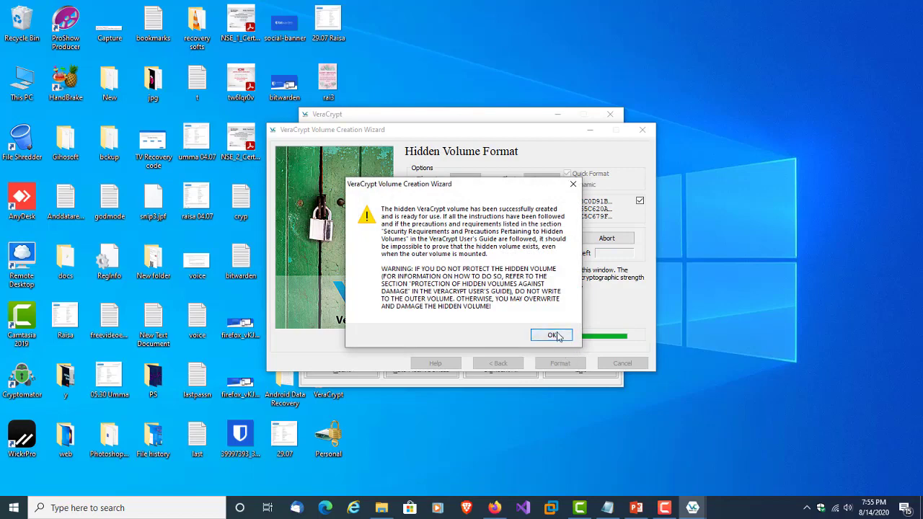
left_click(552, 335)
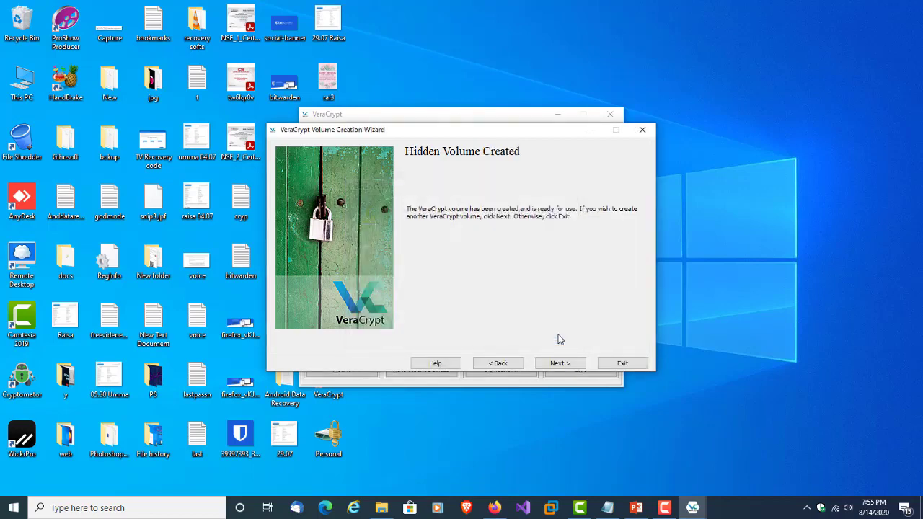
left_click(621, 364)
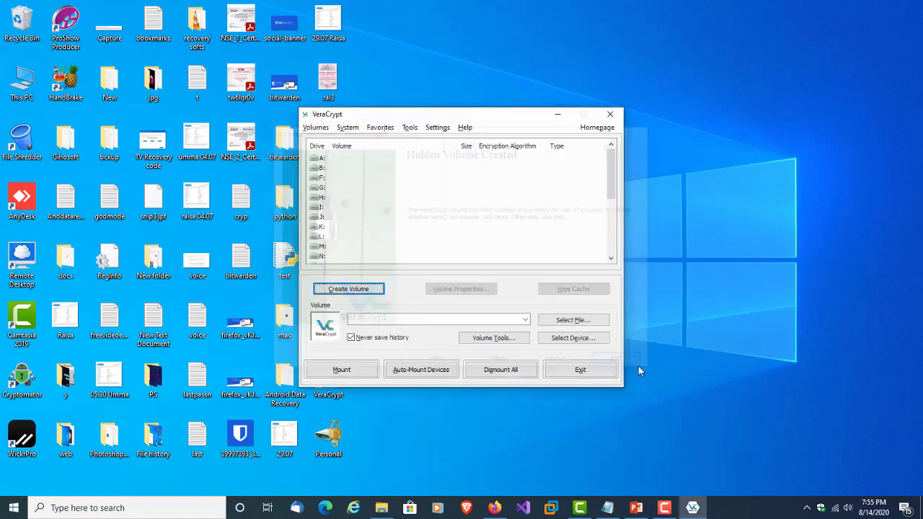
left_click(580, 370)
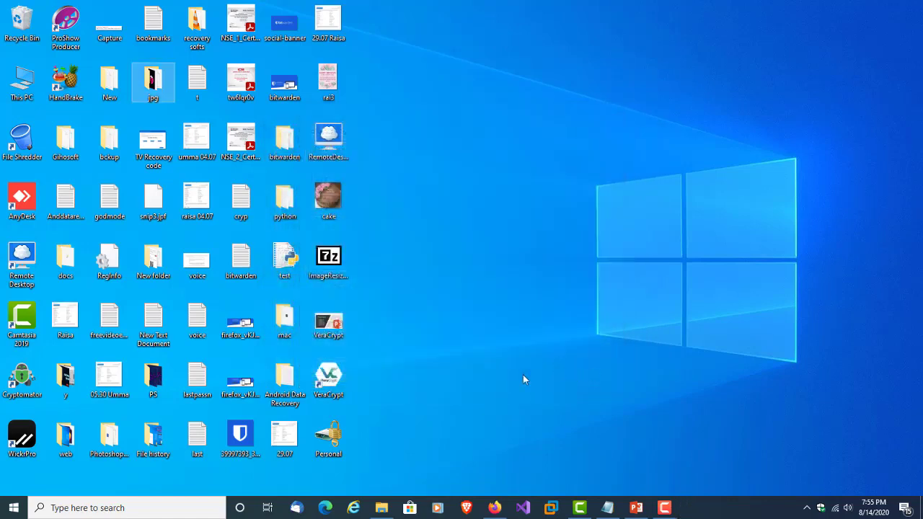
Show Local Disk (D:) in a large-icon view in File Explorer and open its Photos container in VeraCrypt.
left_click(382, 510)
double_click(346, 226)
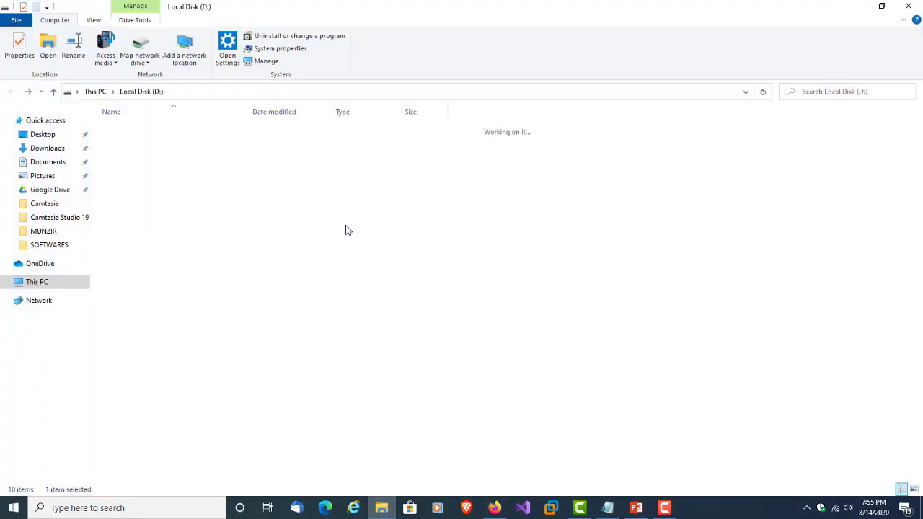
right_click(173, 188)
mouse_move(199, 198)
left_click(360, 208)
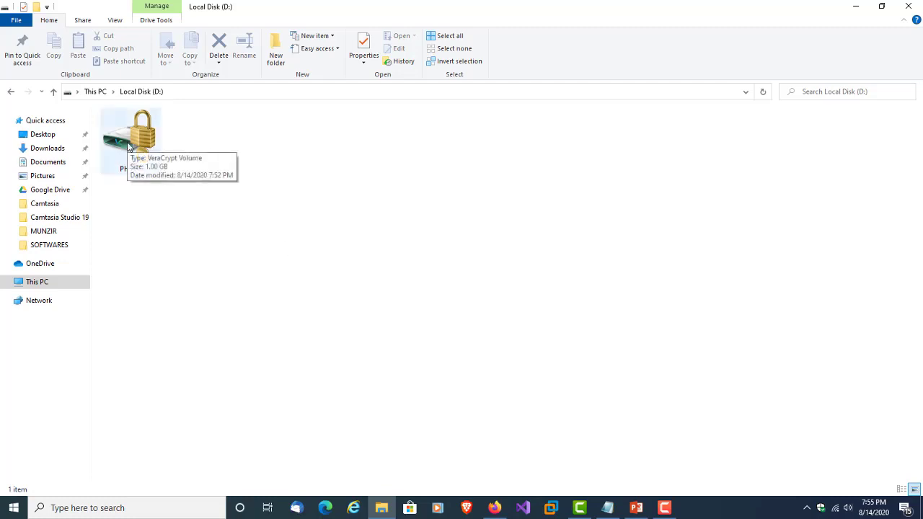
double_click(127, 146)
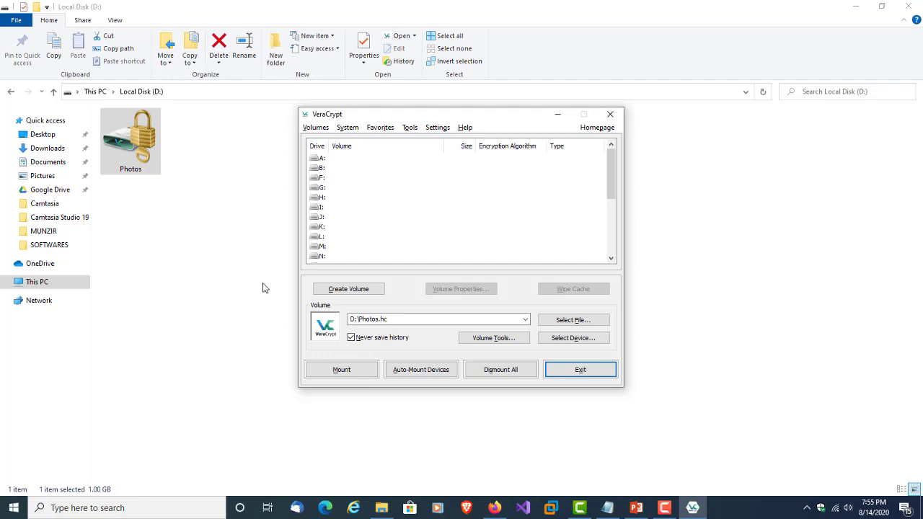
Mount the hidden volume in D:\Photos.hc as drive M: by entering the hidden volume's password.
left_click(324, 246)
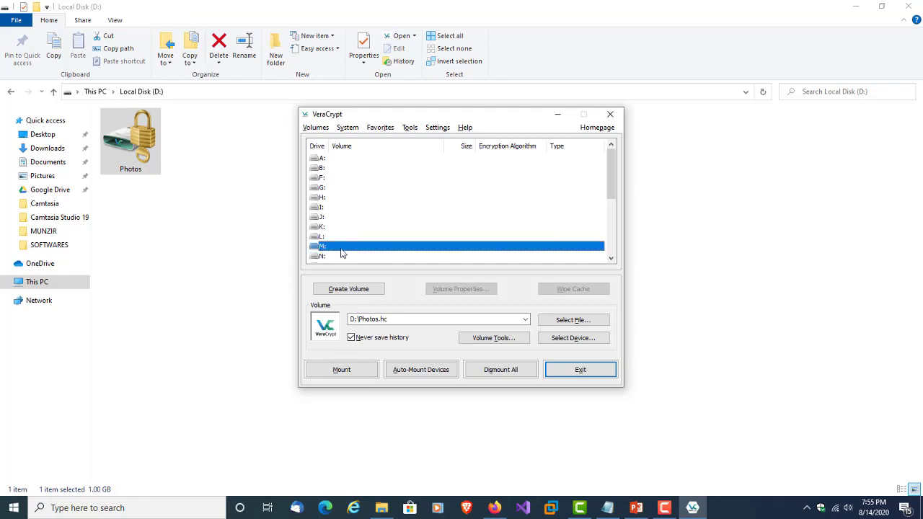
left_click(355, 374)
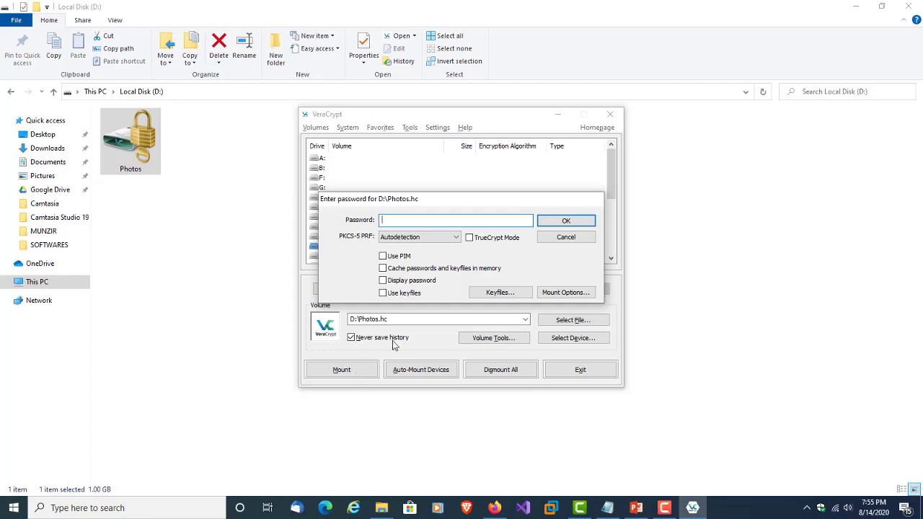
key("ctrl+v")
left_click(556, 225)
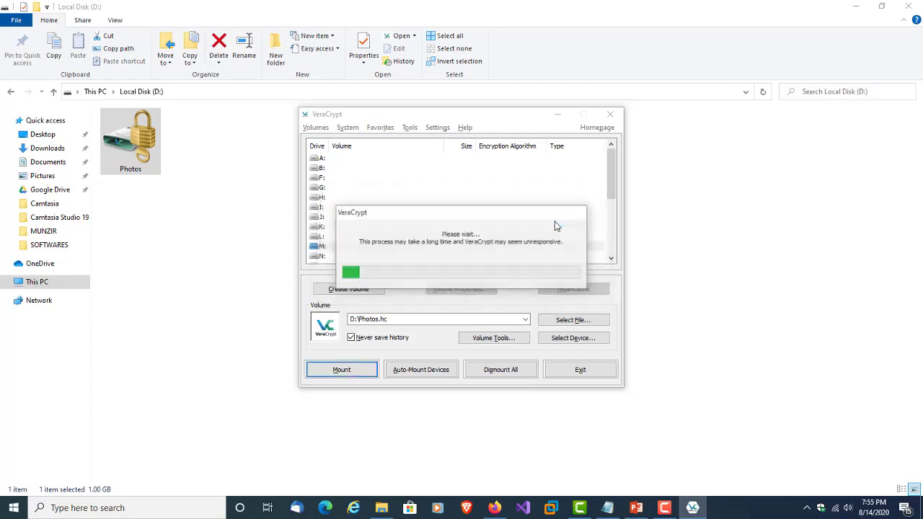
Inspect the contents of the mounted Local Disk (M:) in File Explorer and return to This PC.
left_click(12, 92)
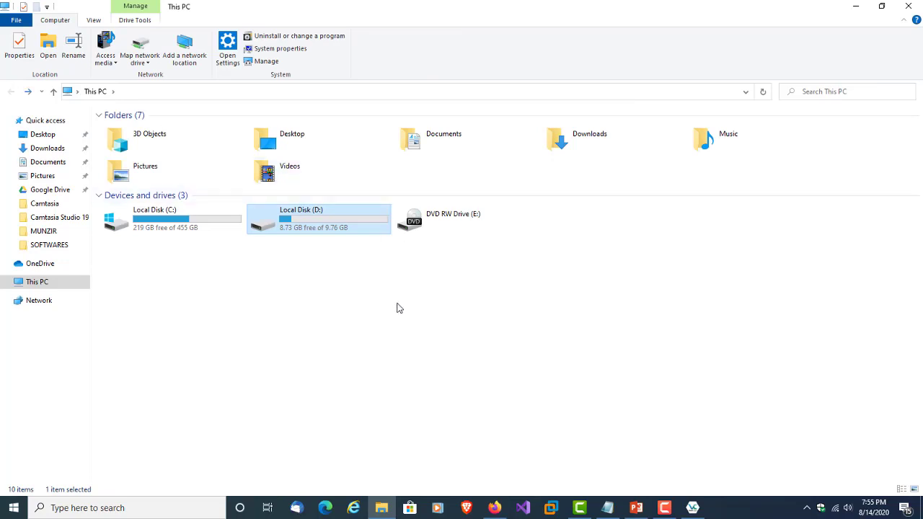
left_click(381, 341)
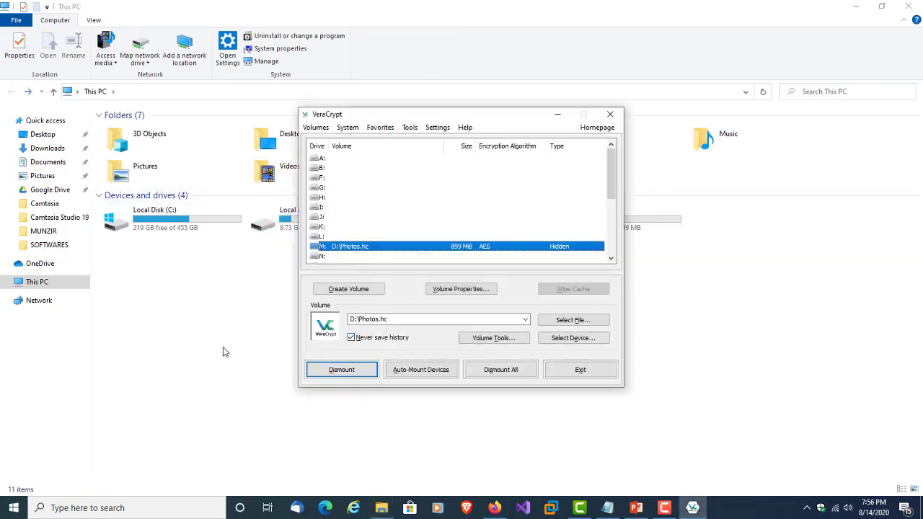
left_click_drag(492, 117, 317, 85)
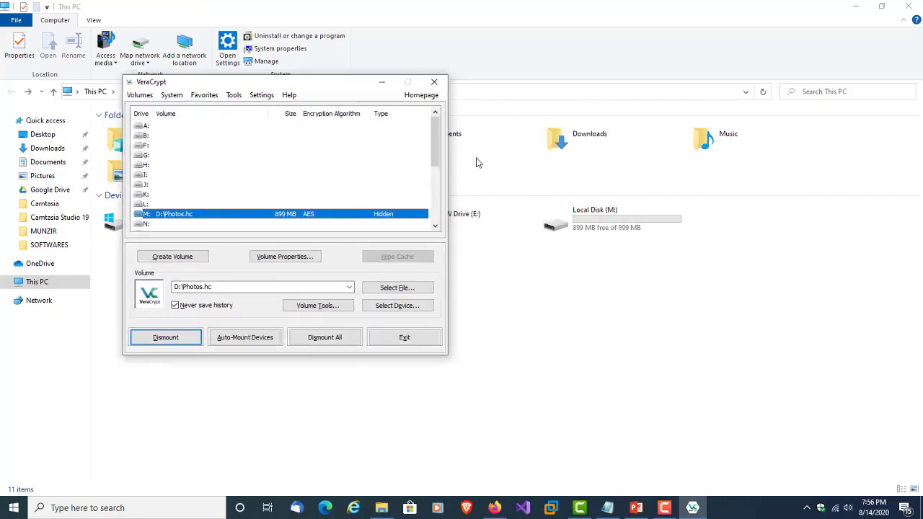
left_click(580, 314)
double_click(598, 220)
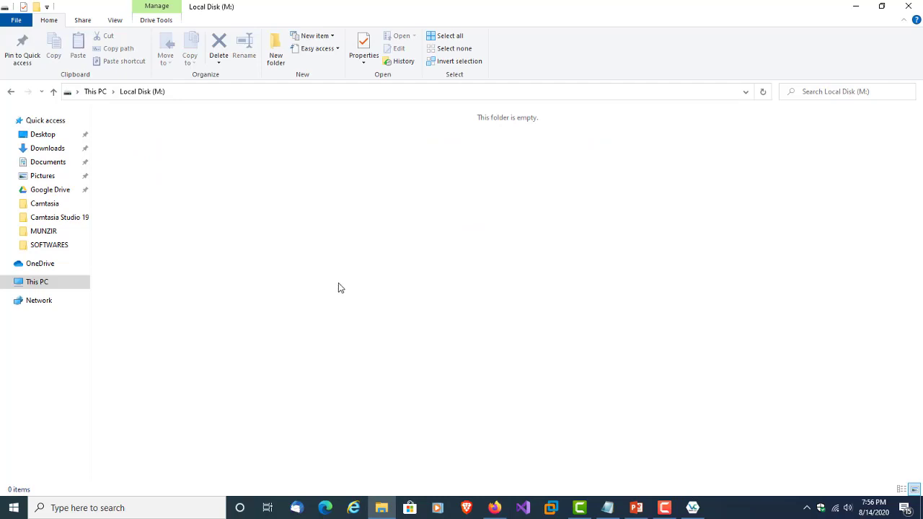
left_click(10, 92)
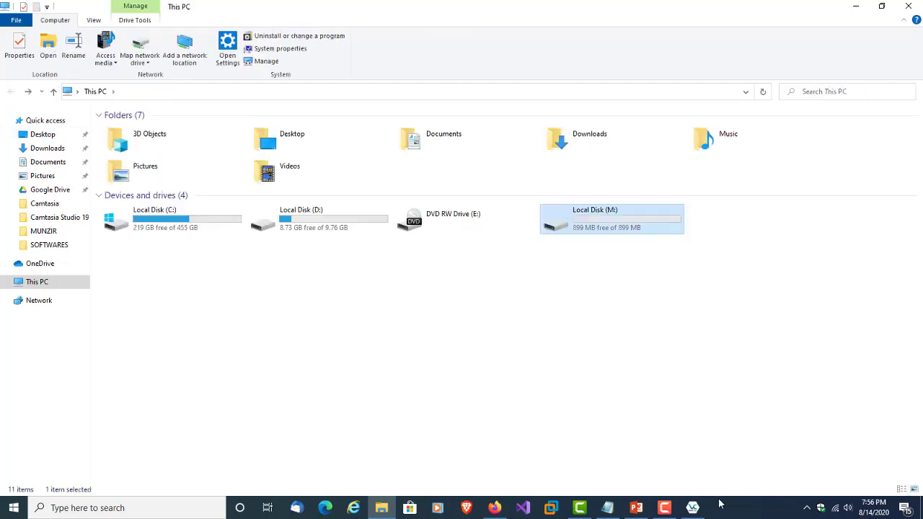
Switch back to VeraCrypt, dismount the Photos.hc volume from drive M:, and close VeraCrypt.
left_click(692, 507)
left_click_drag(307, 78, 287, 77)
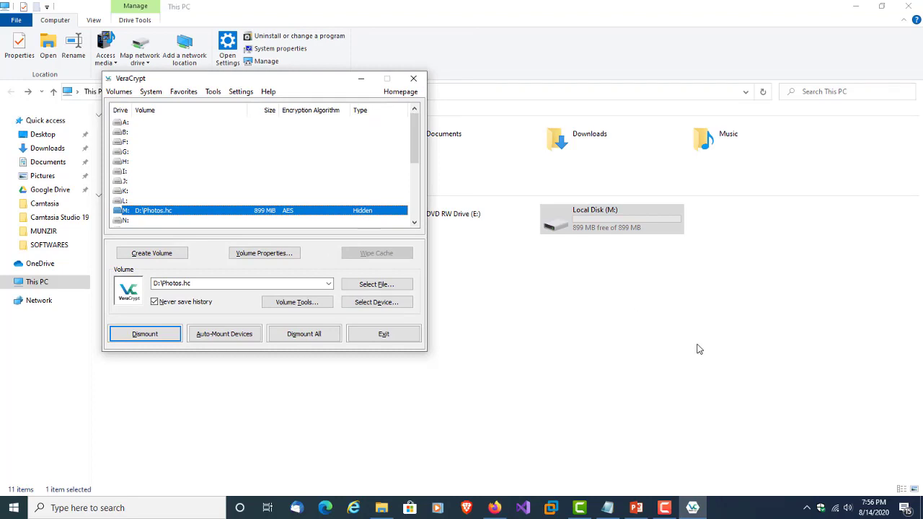
left_click(150, 337)
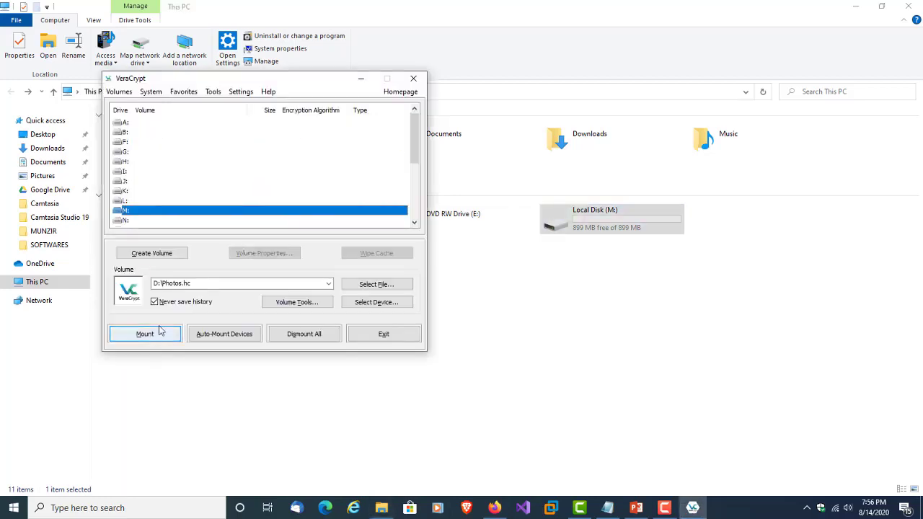
left_click_drag(253, 83, 456, 134)
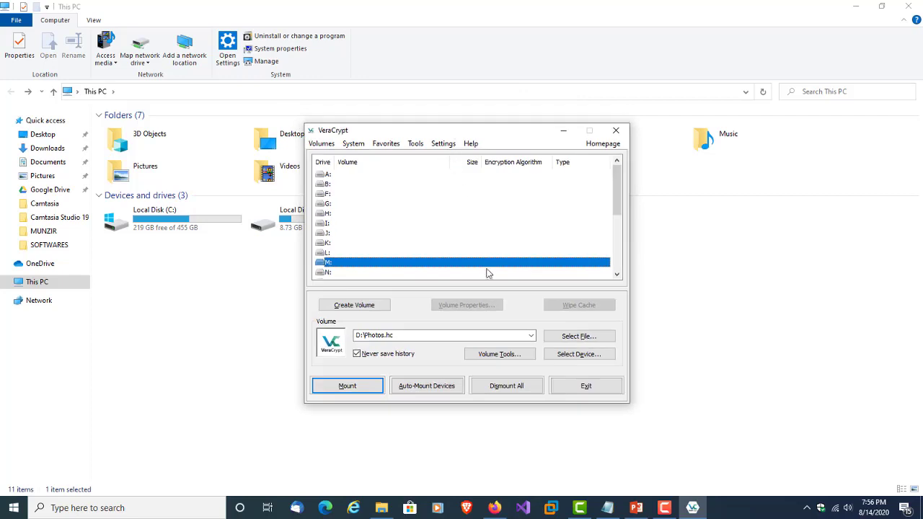
left_click(622, 134)
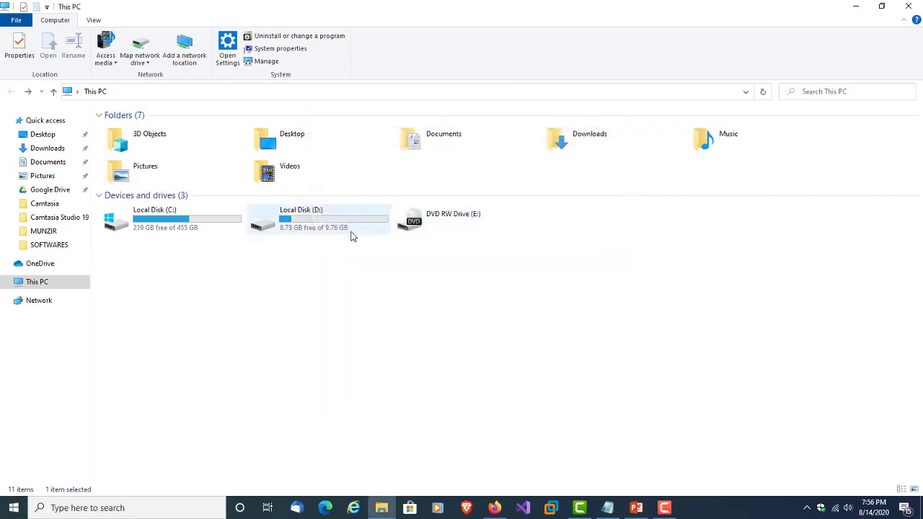
Reopen the Photos container from Local Disk (D:) and mount it as drive L: with the outer volume's password.
double_click(343, 231)
double_click(130, 141)
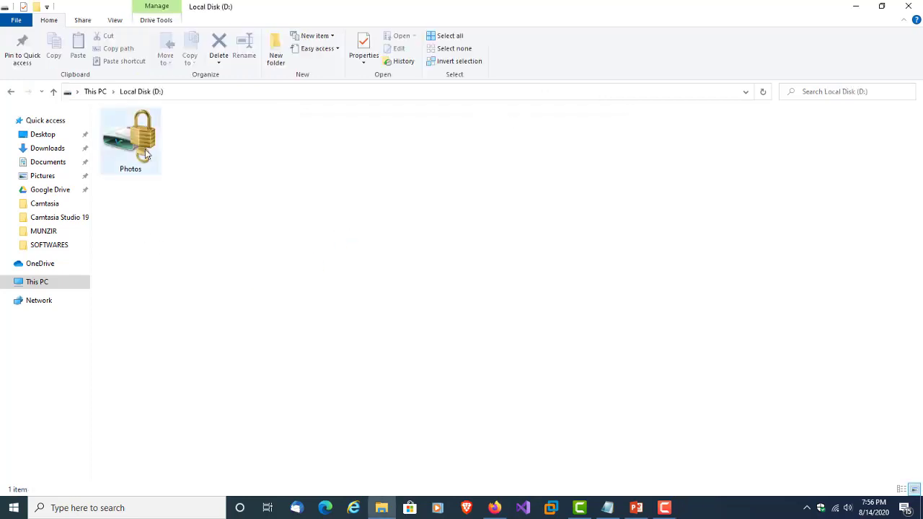
left_click(346, 271)
left_click(361, 253)
scroll(333, 270, "down", 1)
left_click(366, 388)
key("ctrl+v")
left_click(565, 222)
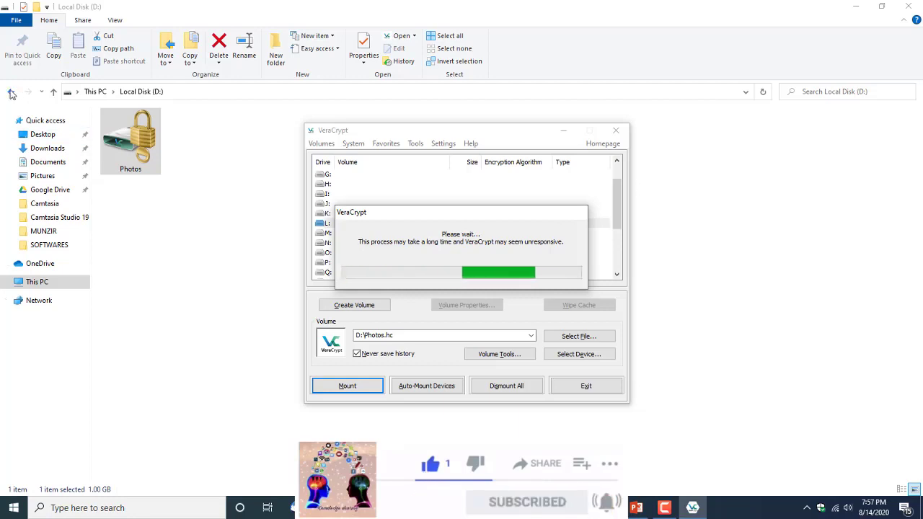
Check the mounted volume's type in VeraCrypt and examine the files on Local Disk (L:) in File Explorer.
left_click(10, 94)
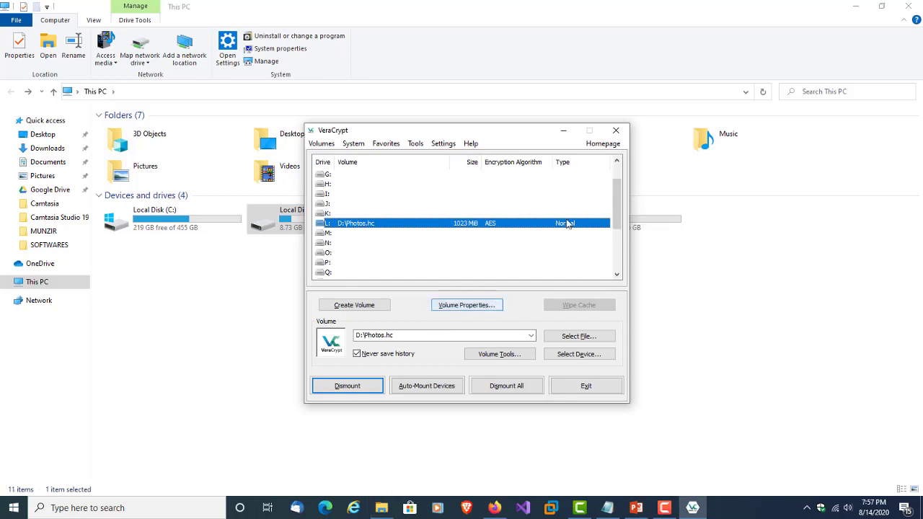
left_click_drag(521, 141, 333, 143)
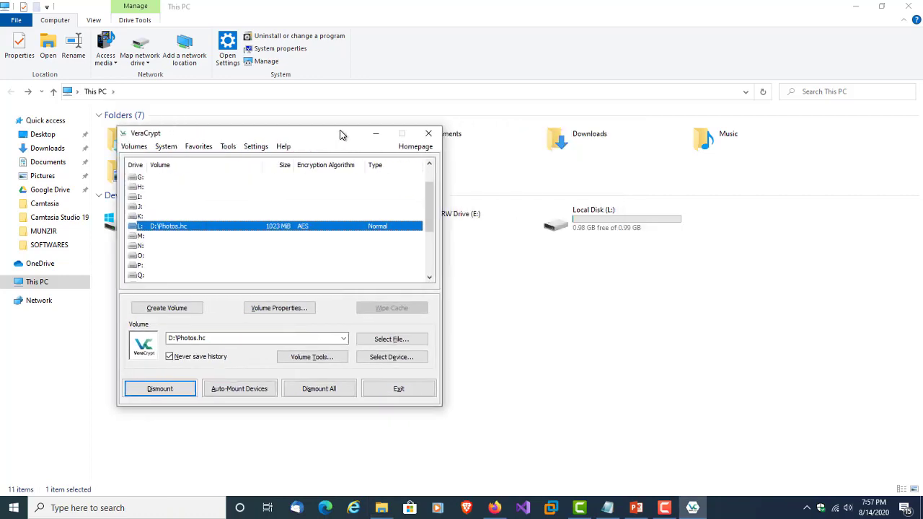
left_click(623, 232)
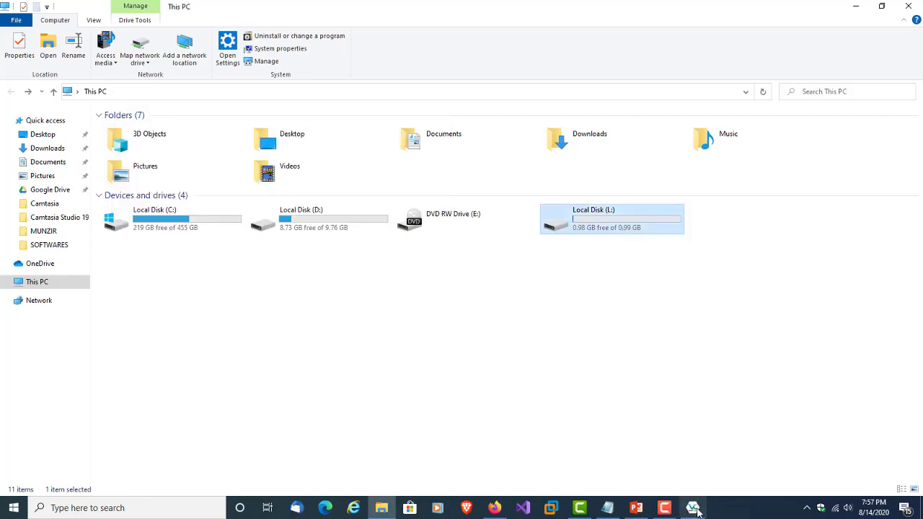
left_click(694, 507)
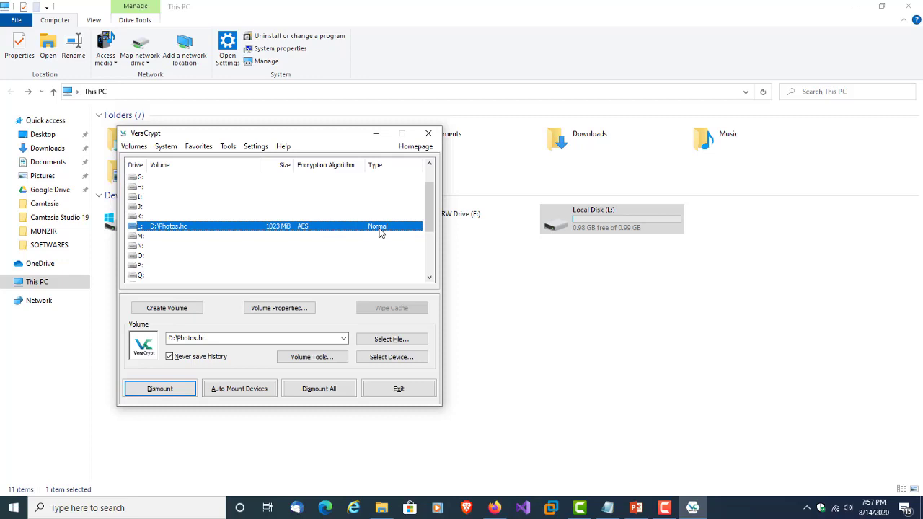
left_click(540, 309)
double_click(584, 237)
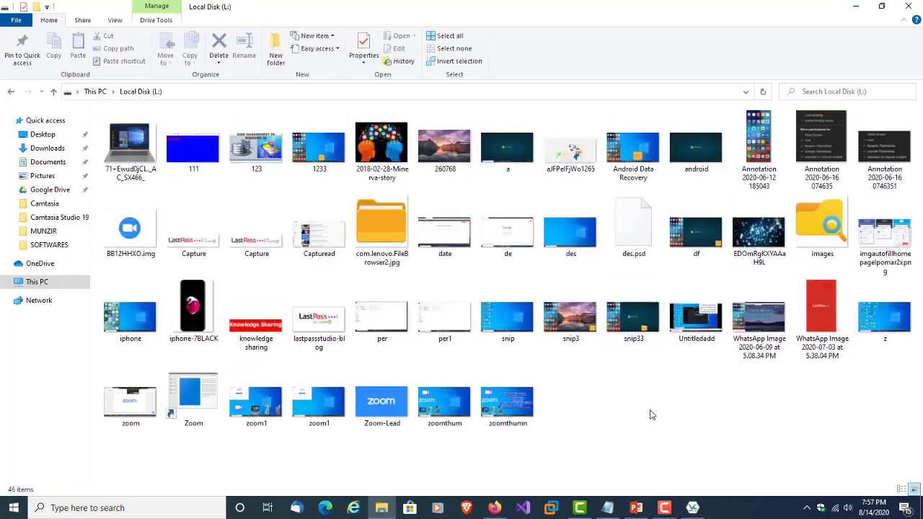
left_click(11, 95)
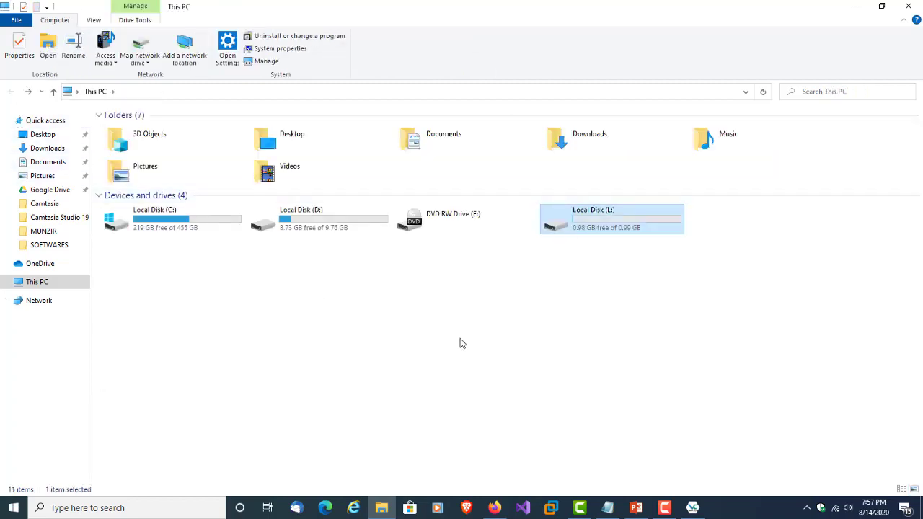
Switch back to VeraCrypt, dismount the Photos.hc volume from drive L:, and close VeraCrypt.
left_click(692, 507)
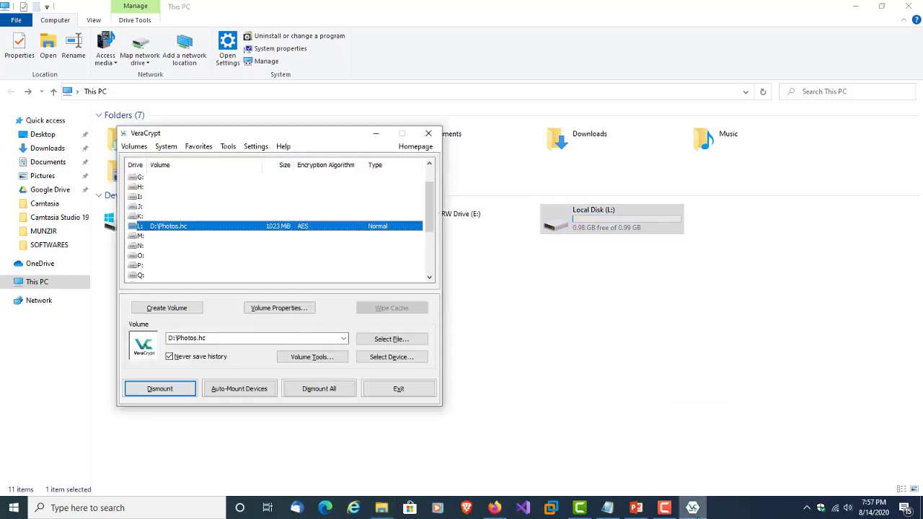
left_click(170, 391)
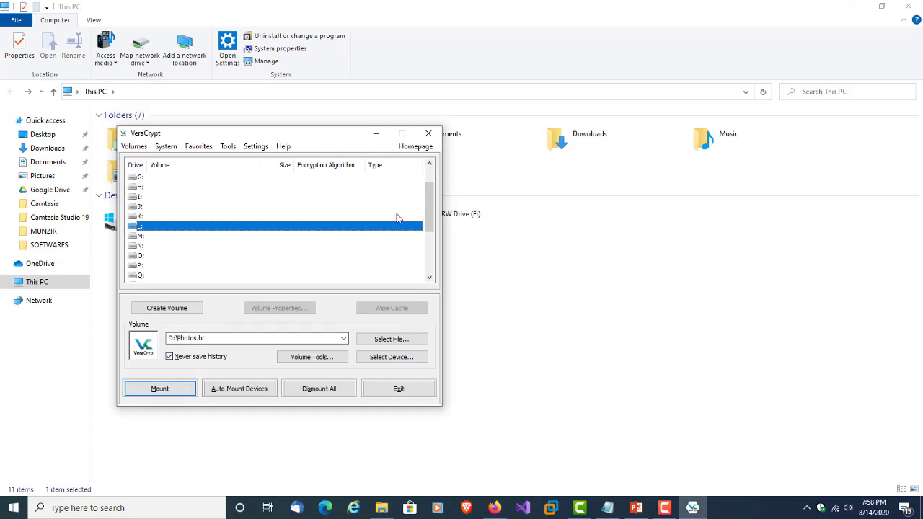
left_click(428, 133)
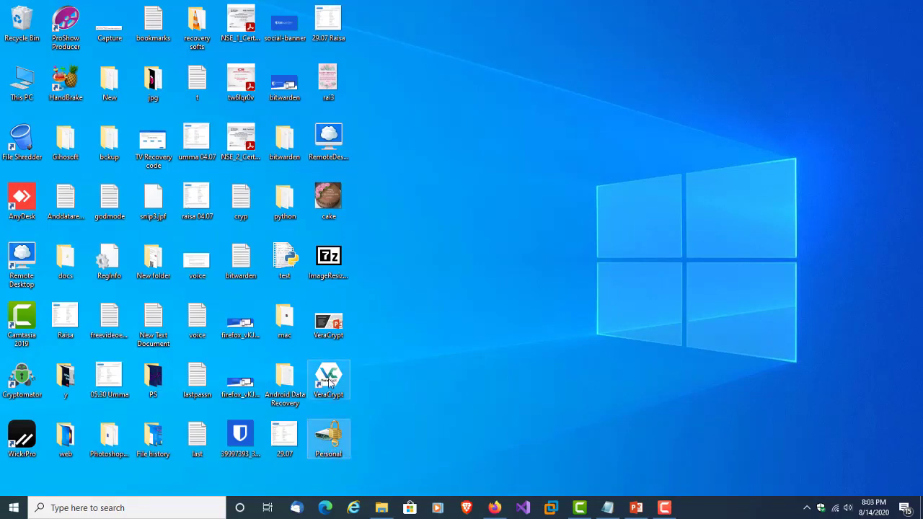
Start VeraCrypt from the desktop and begin creating a hidden volume in an encrypted file container using Direct mode.
double_click(328, 379)
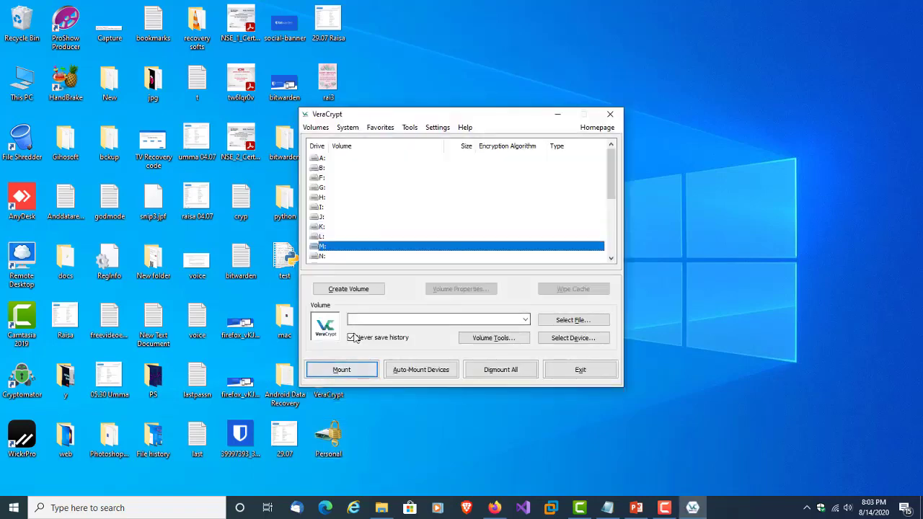
left_click(374, 293)
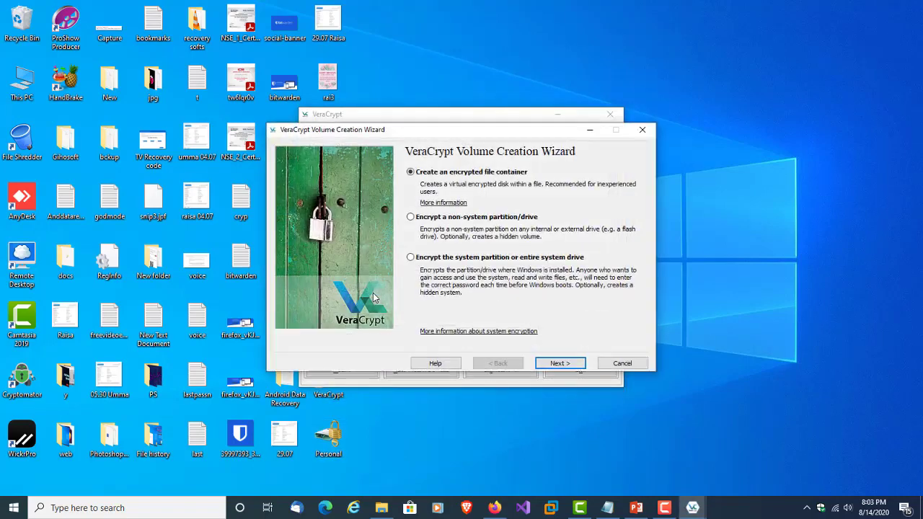
left_click(557, 366)
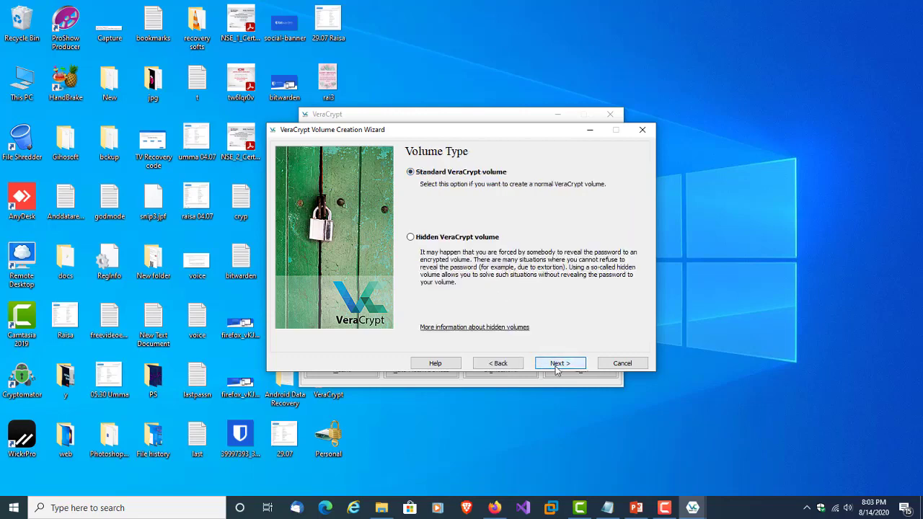
left_click(425, 238)
left_click(557, 366)
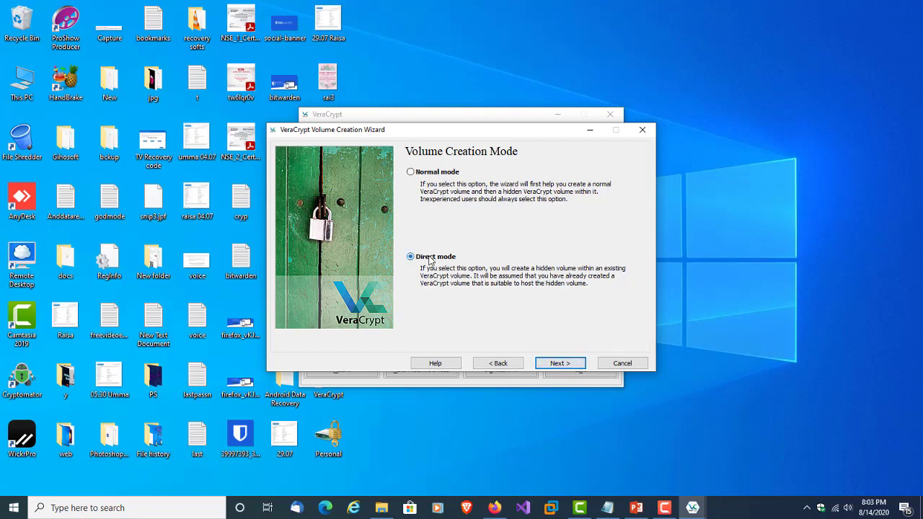
left_click(559, 363)
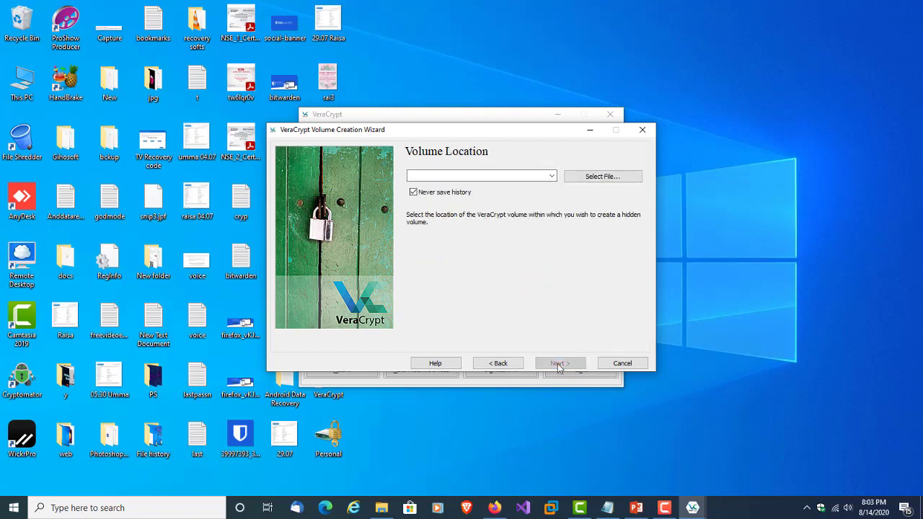
Select the Personal container on the Desktop as the volume that hosts the hidden volume.
left_click(603, 178)
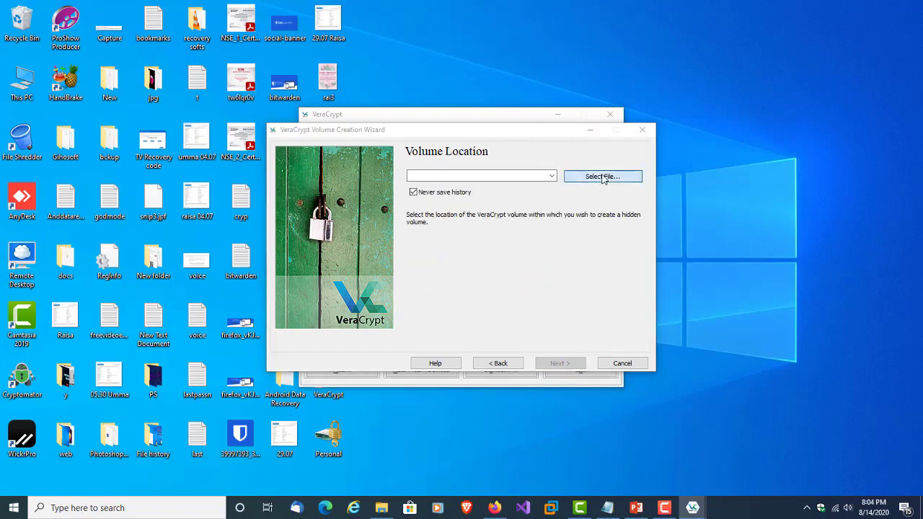
left_click(314, 226)
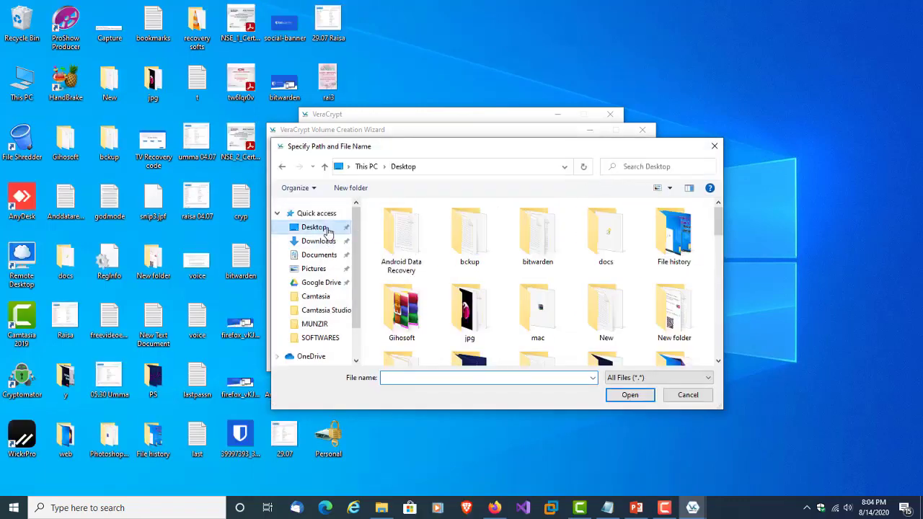
scroll(396, 274, "down", 5)
left_click(402, 231)
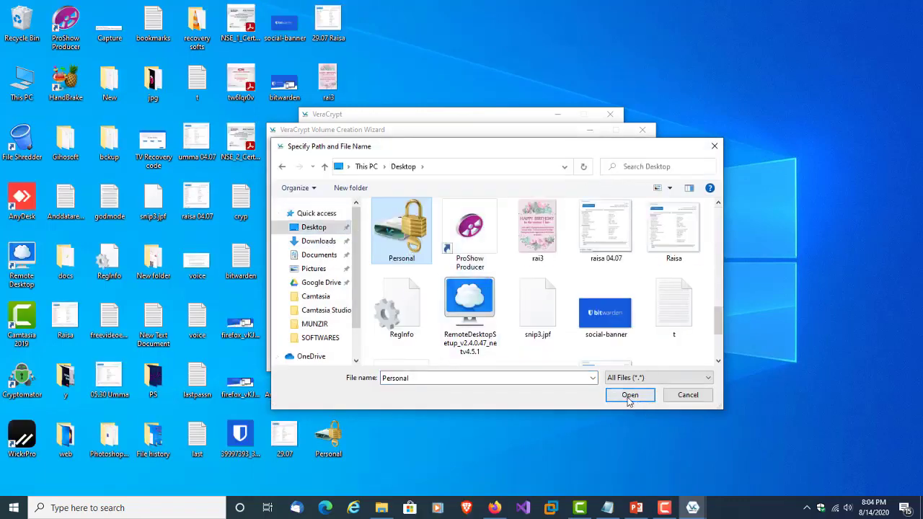
left_click(628, 397)
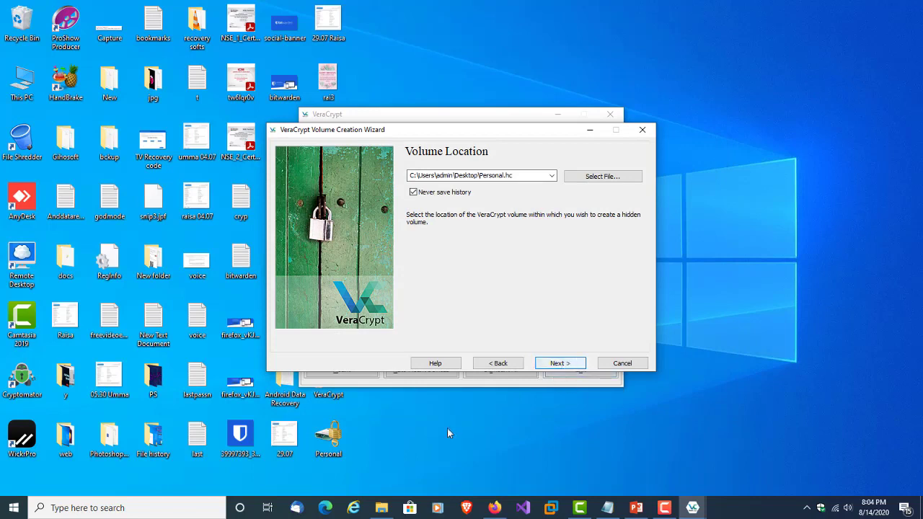
Accept the volume location, enter the outer volume password, and continue to the hidden volume setup.
left_click(572, 366)
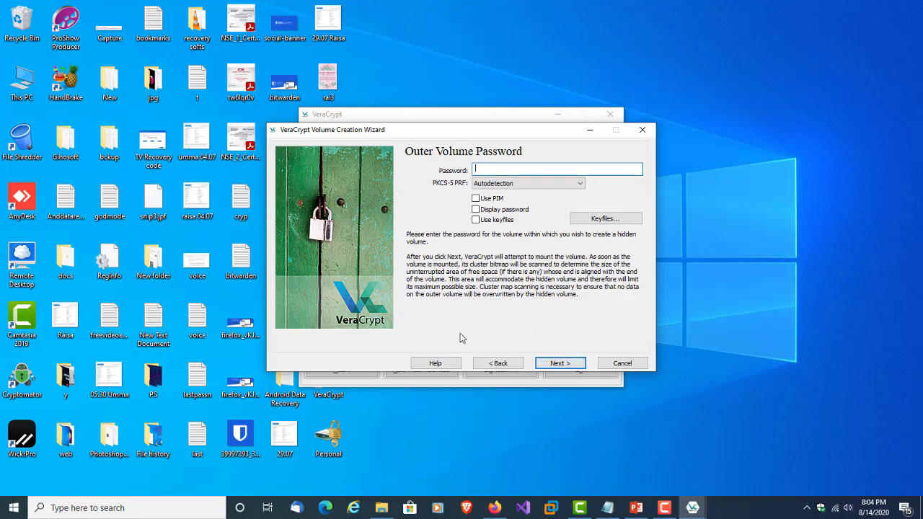
key("ctrl+v")
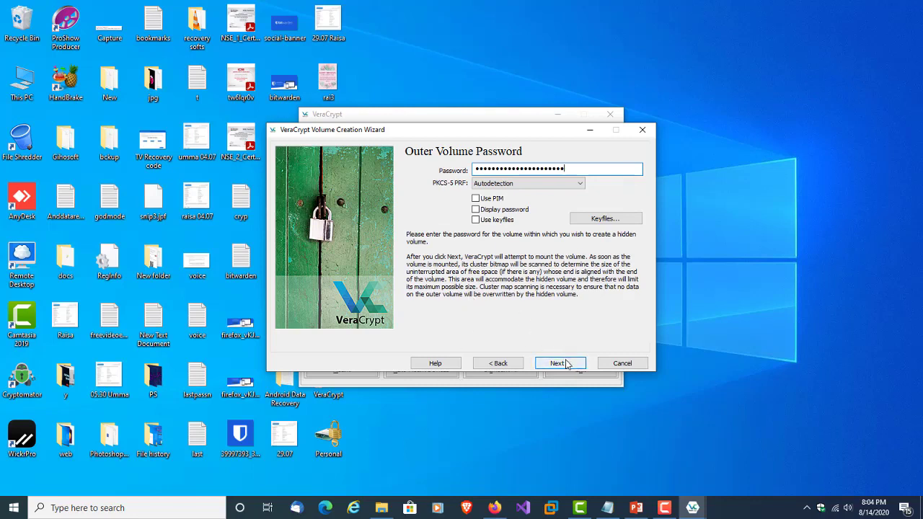
left_click(565, 364)
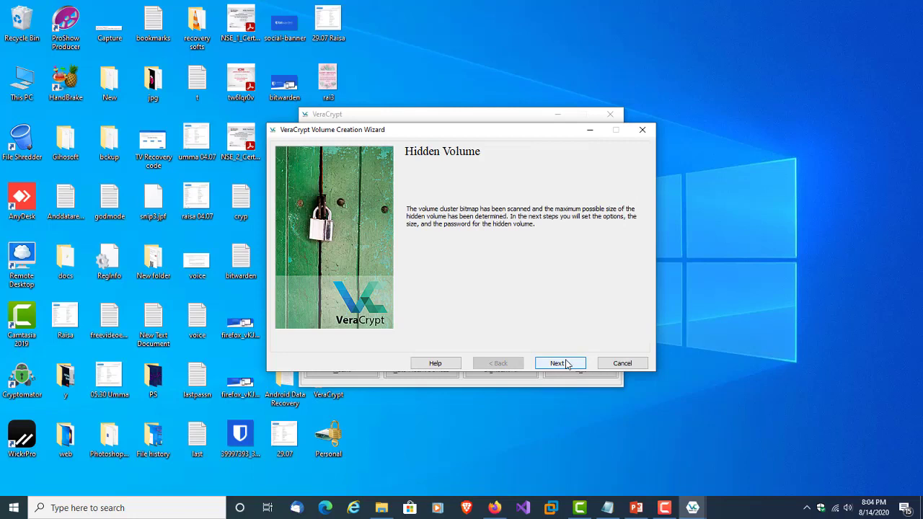
Accept AES encryption with the SHA-512 hash, set the hidden volume size to 900 MB, and confirm the size.
left_click(561, 363)
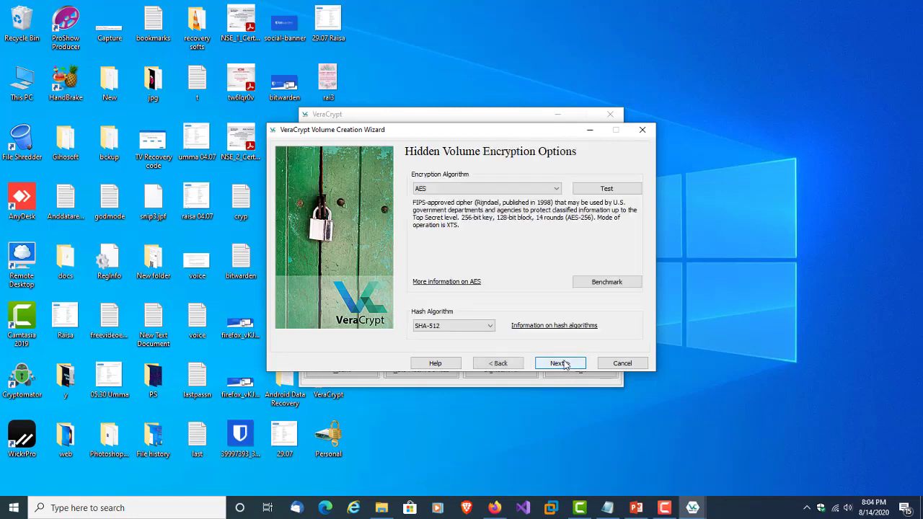
left_click(561, 364)
type("900")
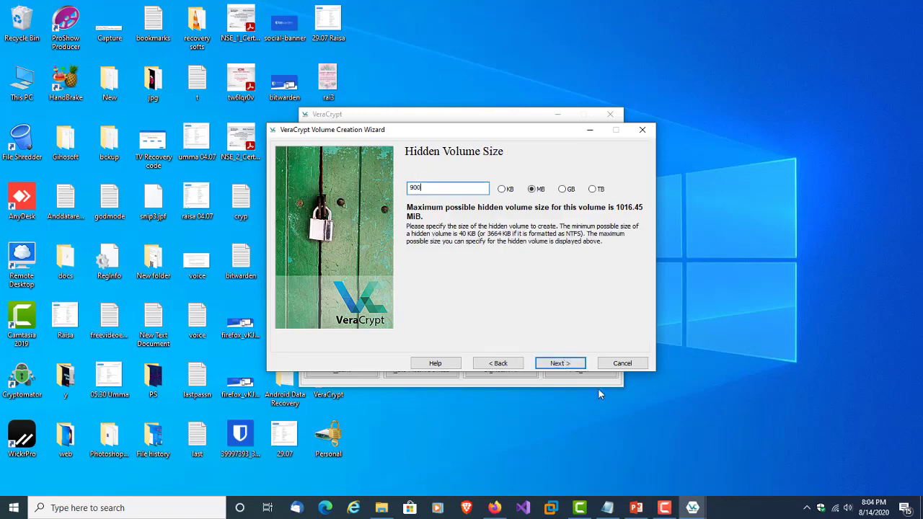
left_click(566, 365)
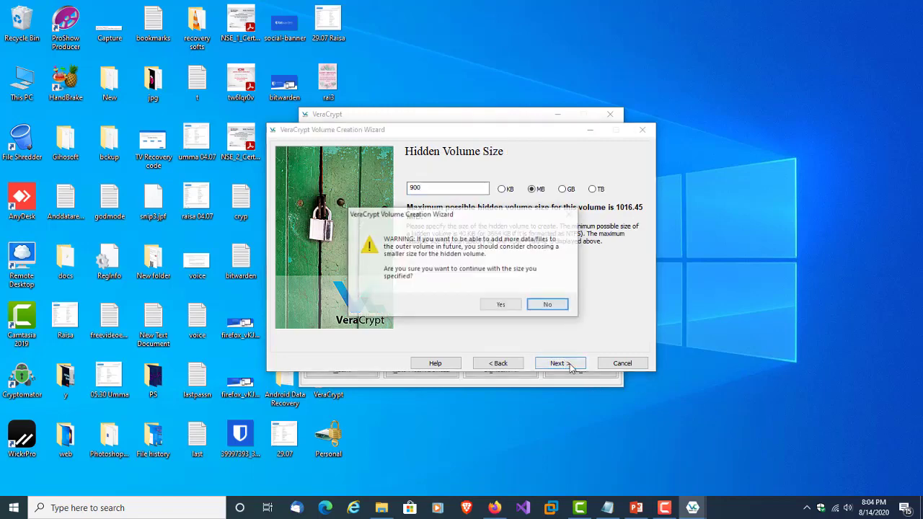
left_click(501, 305)
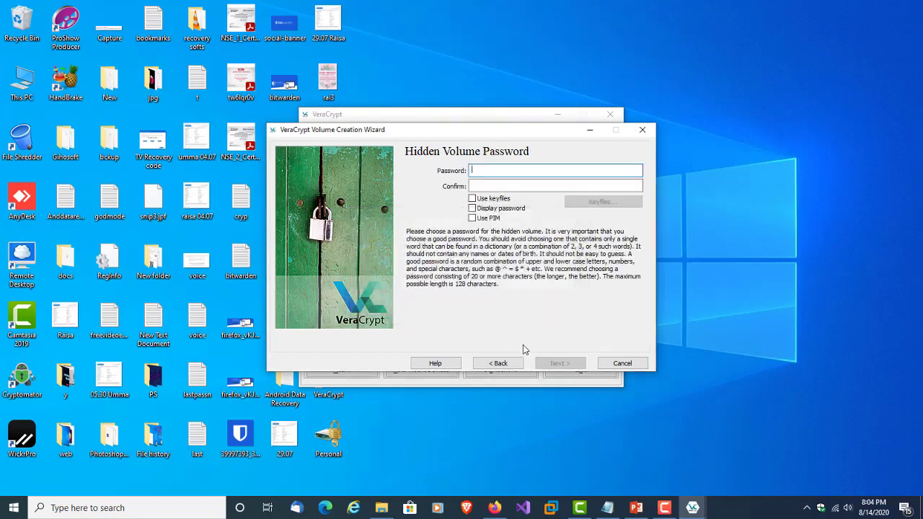
Switch to Firefox, regenerate a 22-character password with the Bitwarden generator, and copy it.
left_click(494, 507)
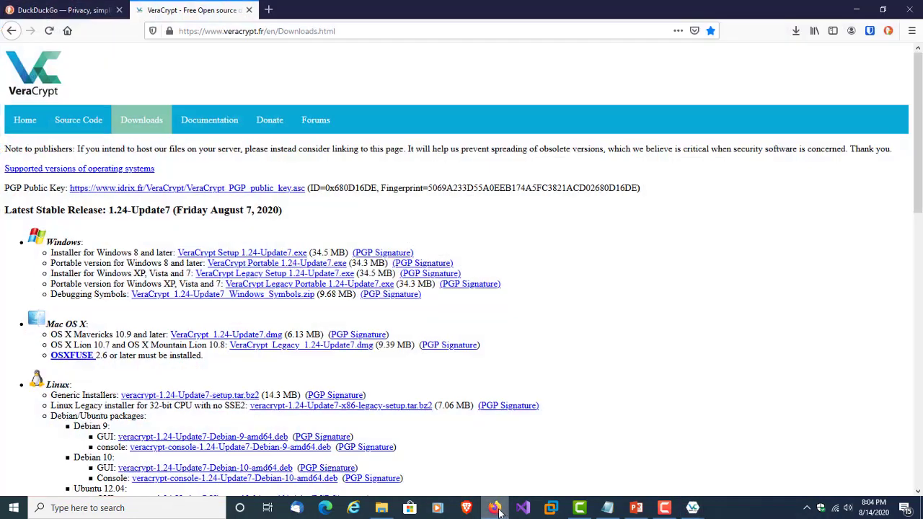
left_click(869, 32)
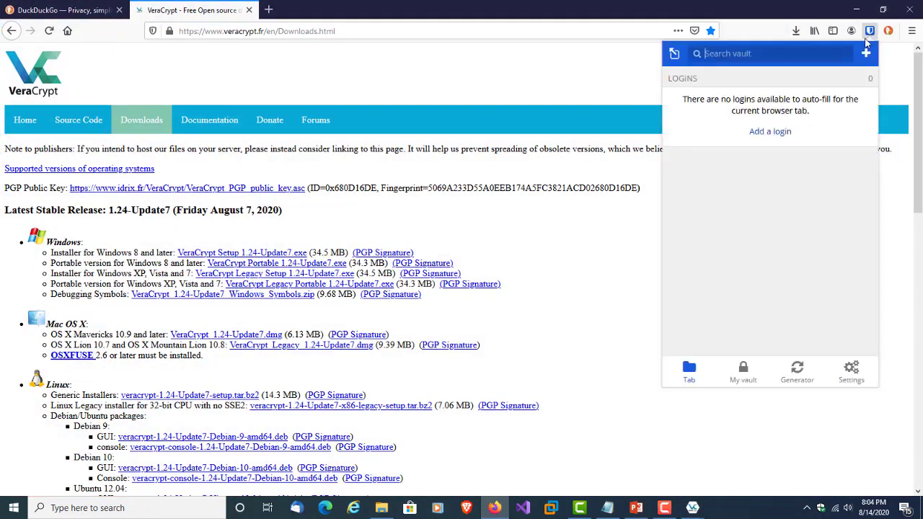
left_click(796, 370)
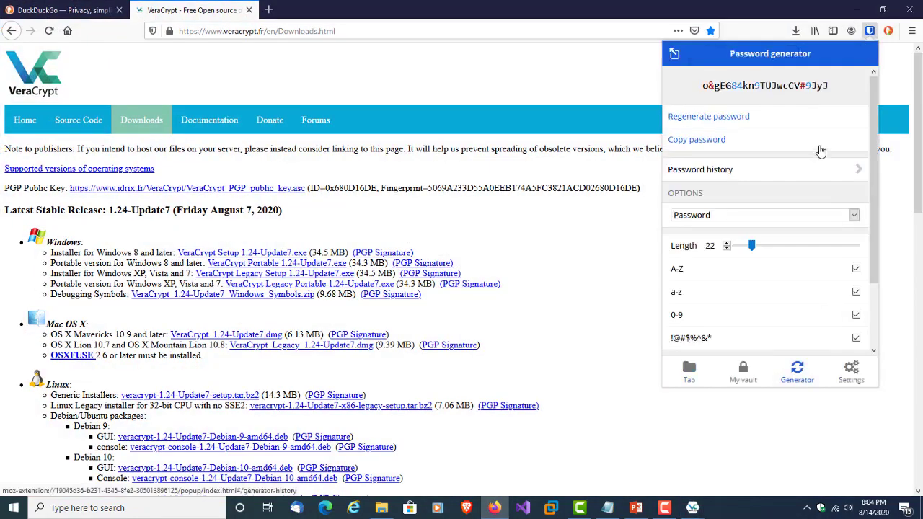
left_click(718, 121)
left_click(719, 123)
left_click(713, 141)
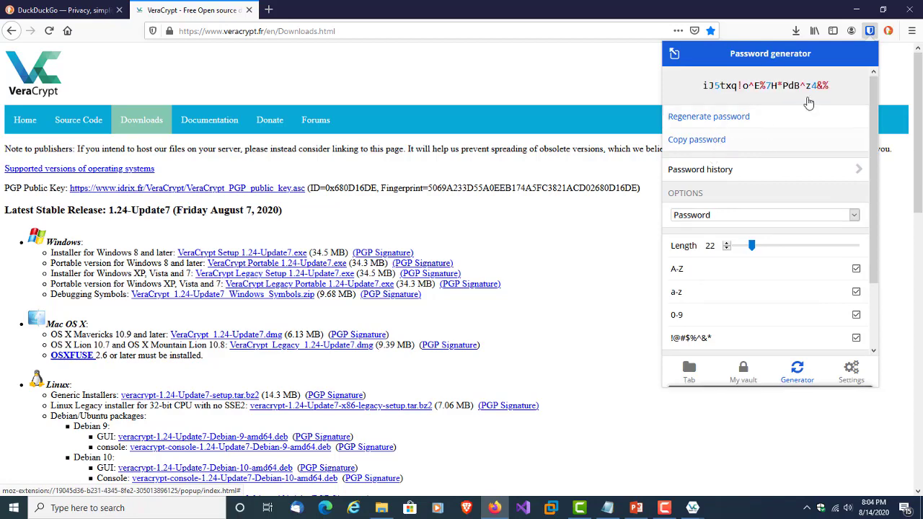
Return to the VeraCrypt wizard, enter and confirm the copied hidden volume password, and continue to formatting.
left_click(857, 9)
key("ctrl+v")
left_click(494, 186)
key("ctrl+v")
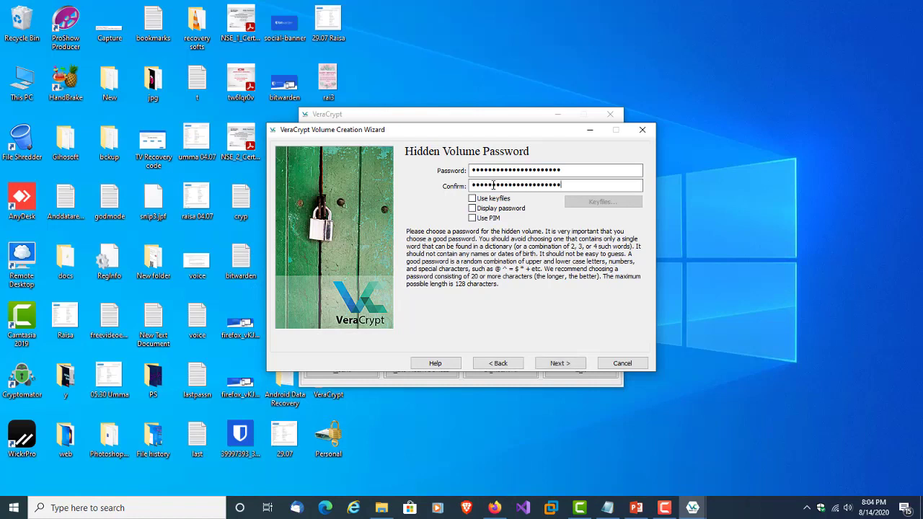
left_click(570, 363)
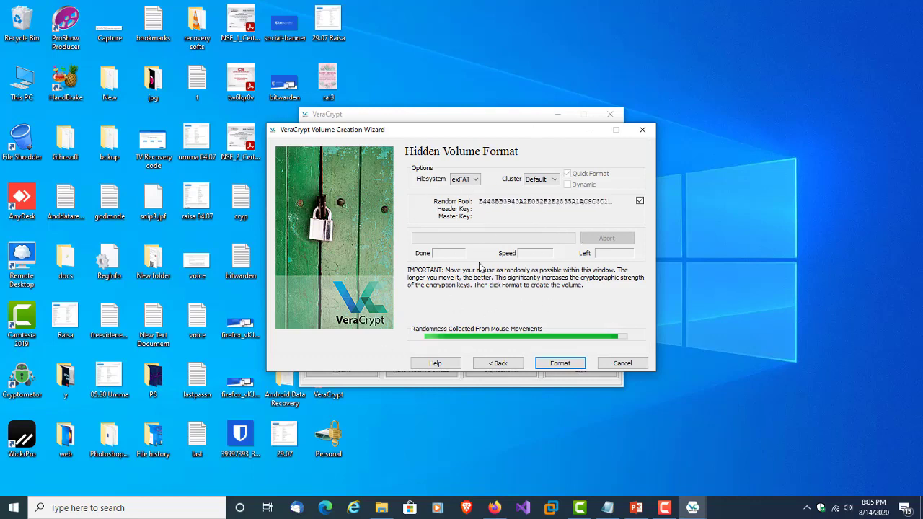
Format the hidden volume as exFAT with the default cluster size, exit the wizard, and close VeraCrypt.
left_click(561, 364)
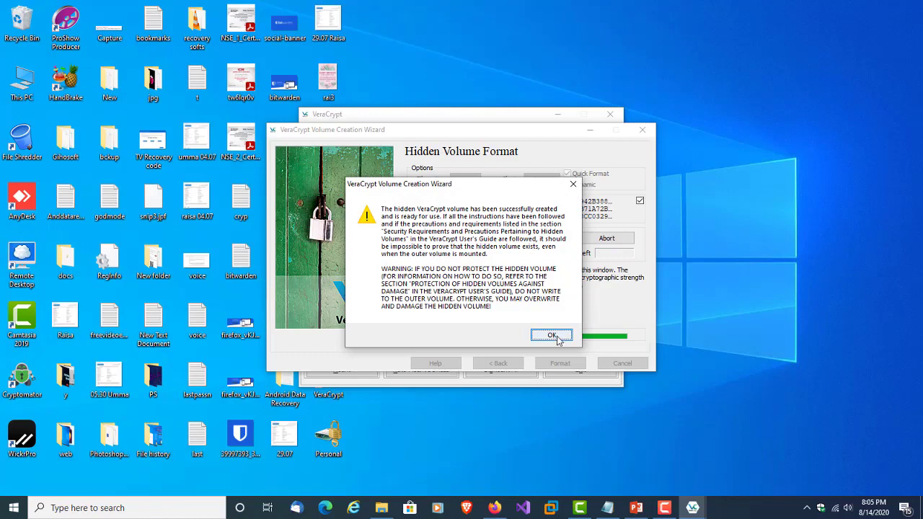
left_click(553, 336)
left_click(621, 364)
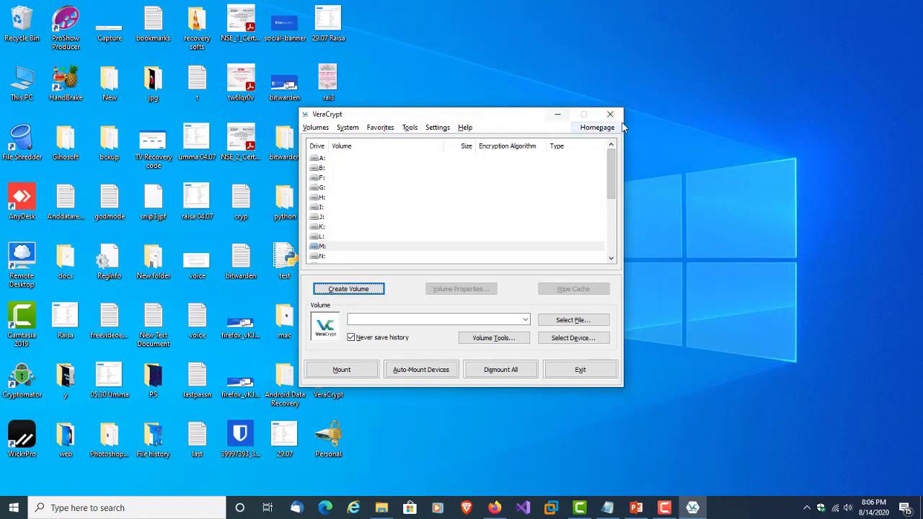
left_click(611, 115)
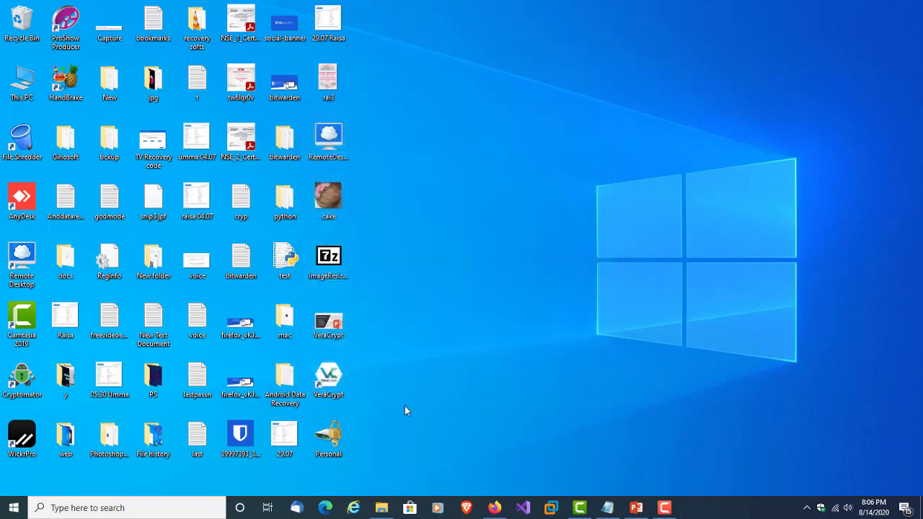
Open the Personal container from the desktop and mount it on drive L: with the hidden volume password.
double_click(331, 437)
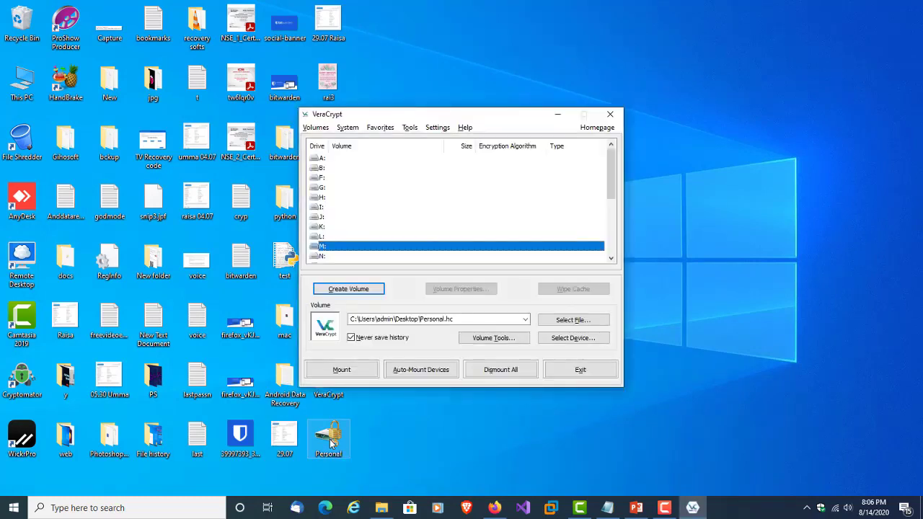
left_click(339, 228)
left_click(334, 247)
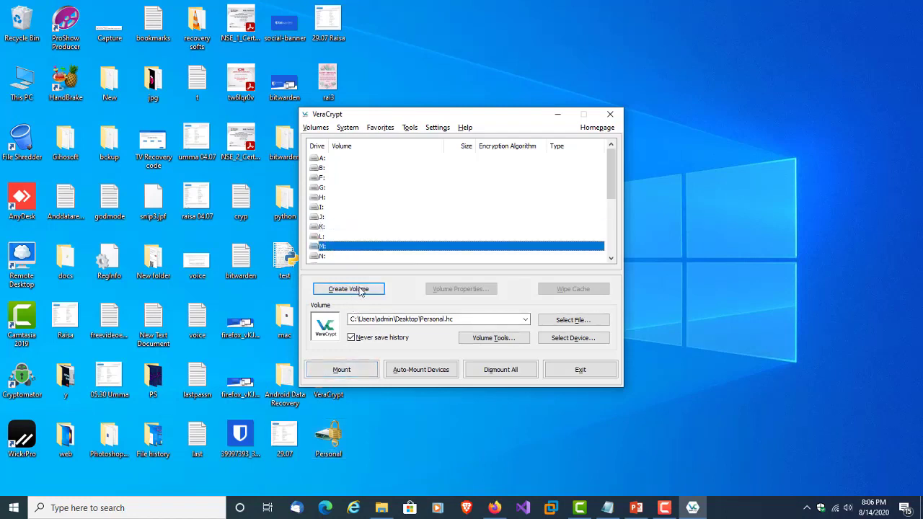
left_click(357, 237)
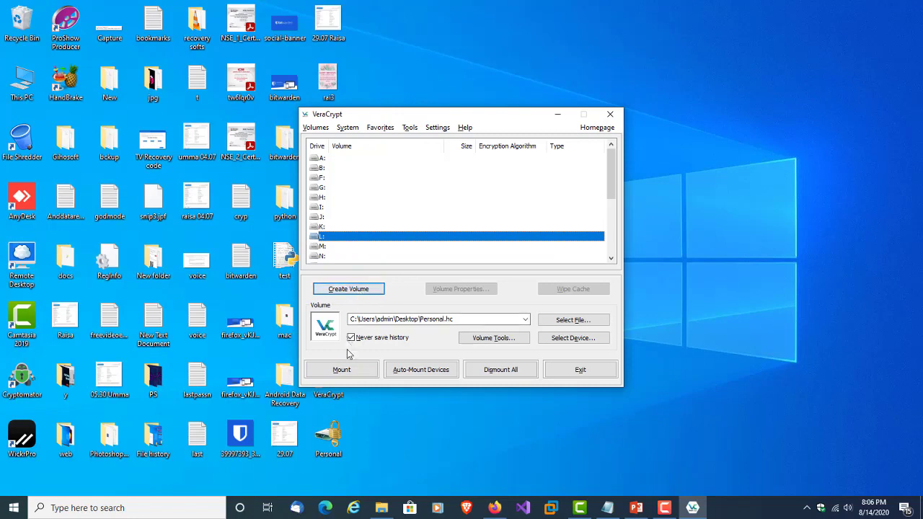
left_click(343, 370)
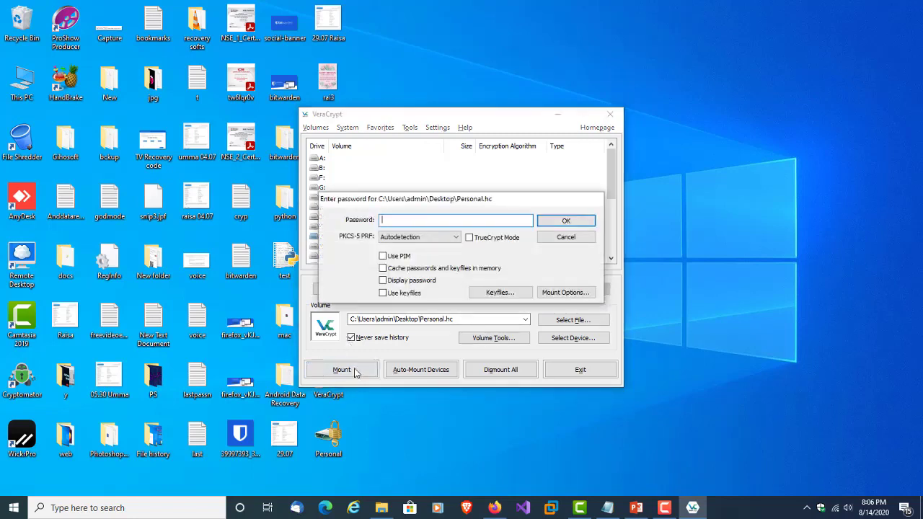
key("ctrl+v")
left_click(574, 223)
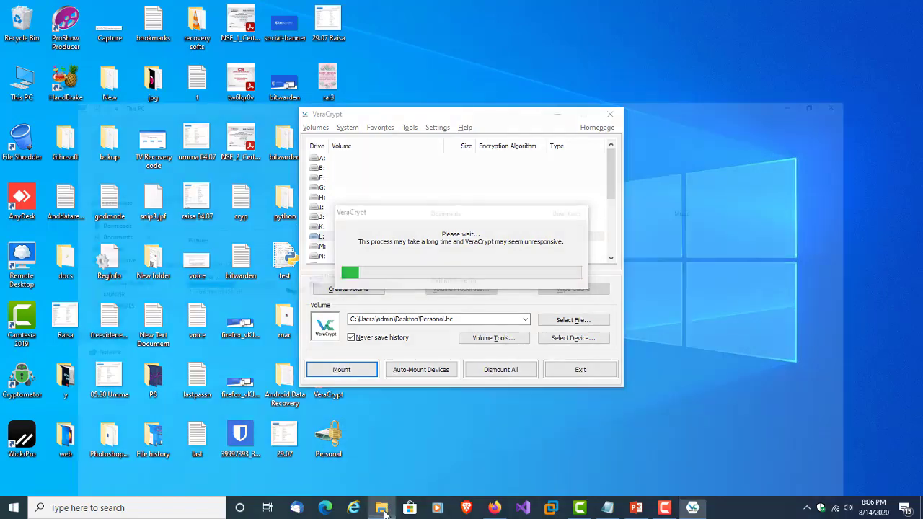
Inspect the contents of the mounted hidden volume on drive L: in File Explorer alongside its VeraCrypt entry.
left_click(382, 508)
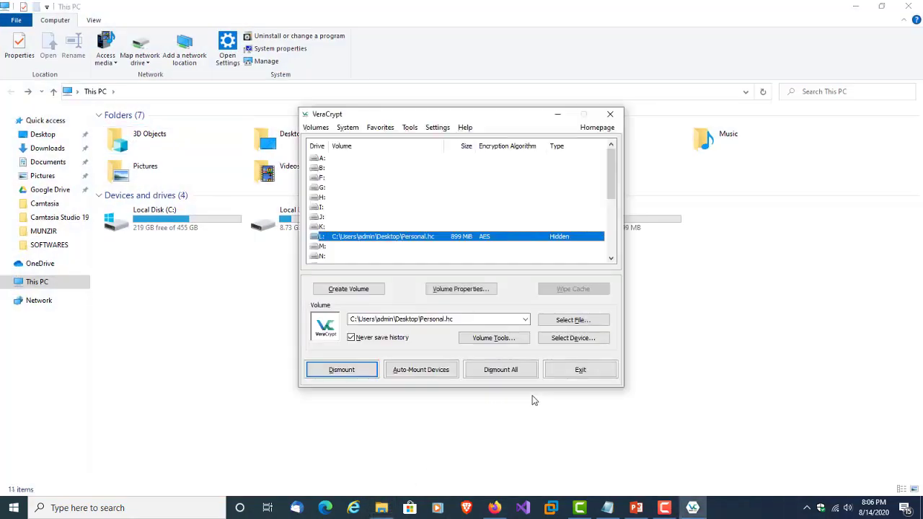
left_click_drag(507, 124, 363, 124)
left_click(627, 294)
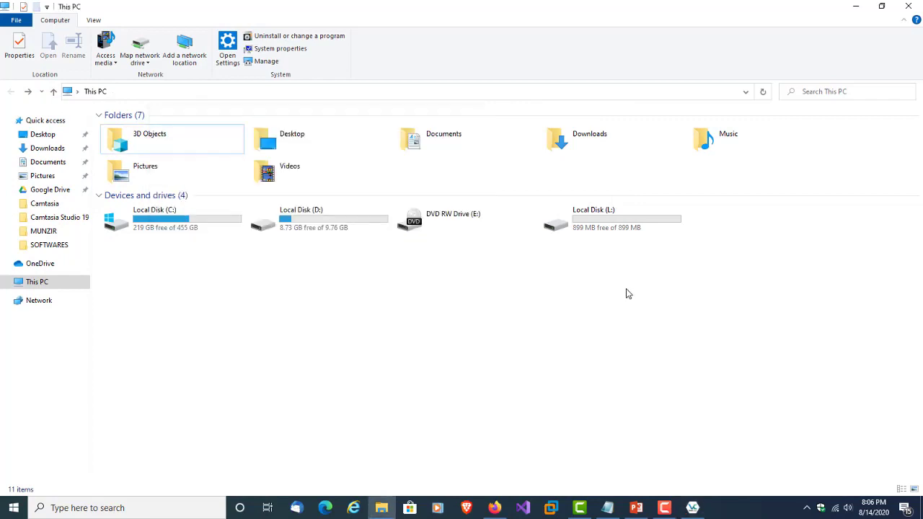
double_click(612, 229)
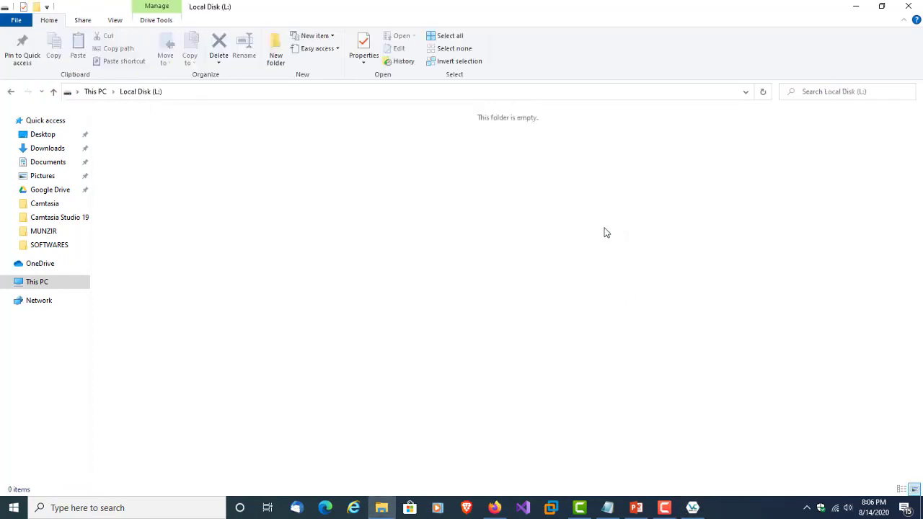
double_click(707, 9)
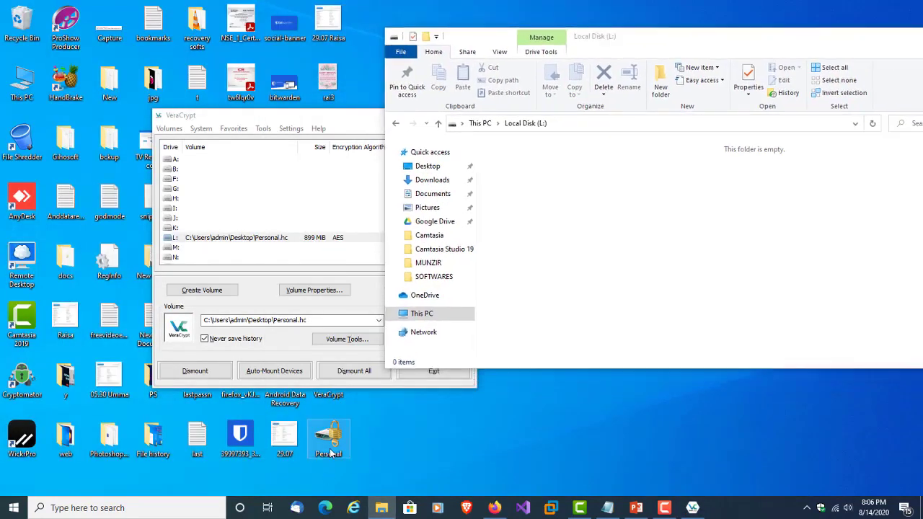
left_click(258, 240)
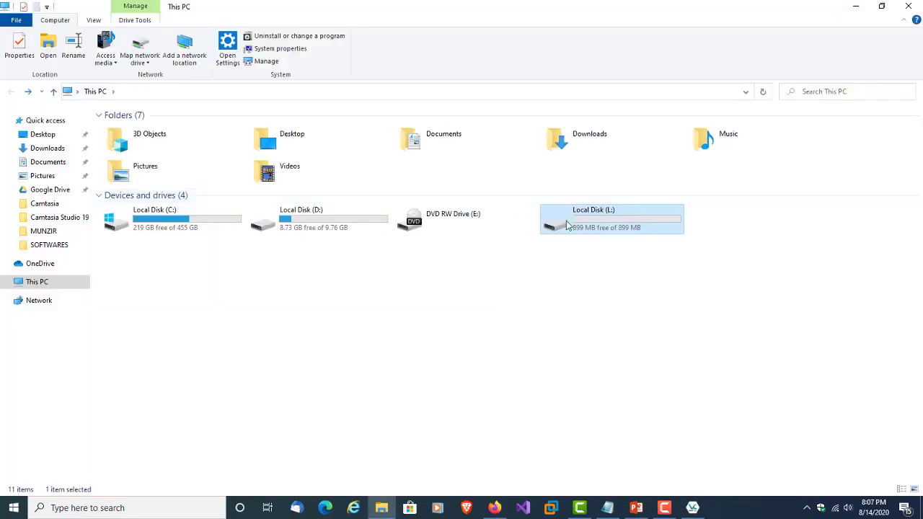
Switch to VeraCrypt, dismount the hidden volume from drive L:, and minimize File Explorer.
left_click(692, 508)
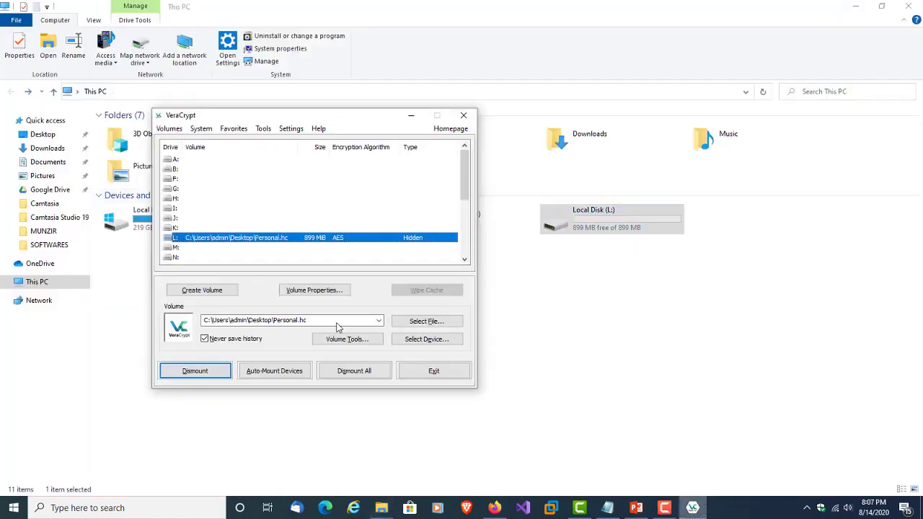
left_click(216, 372)
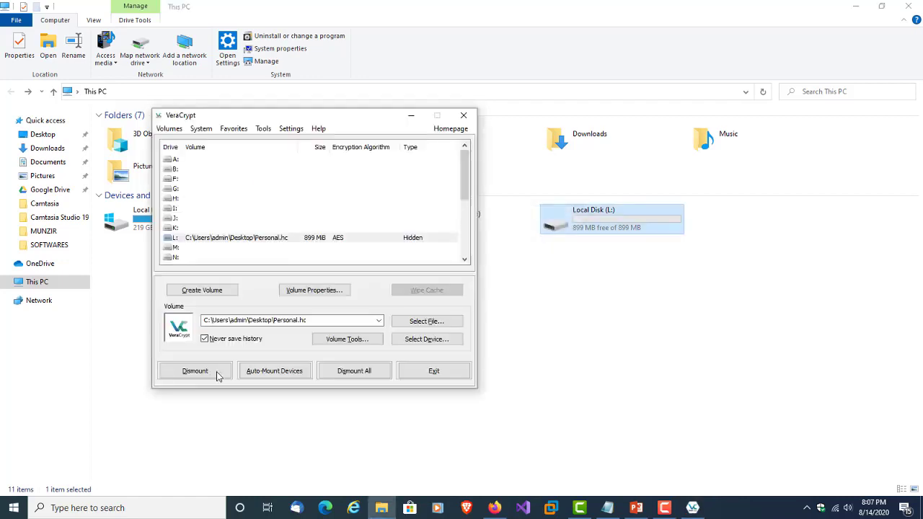
left_click(481, 456)
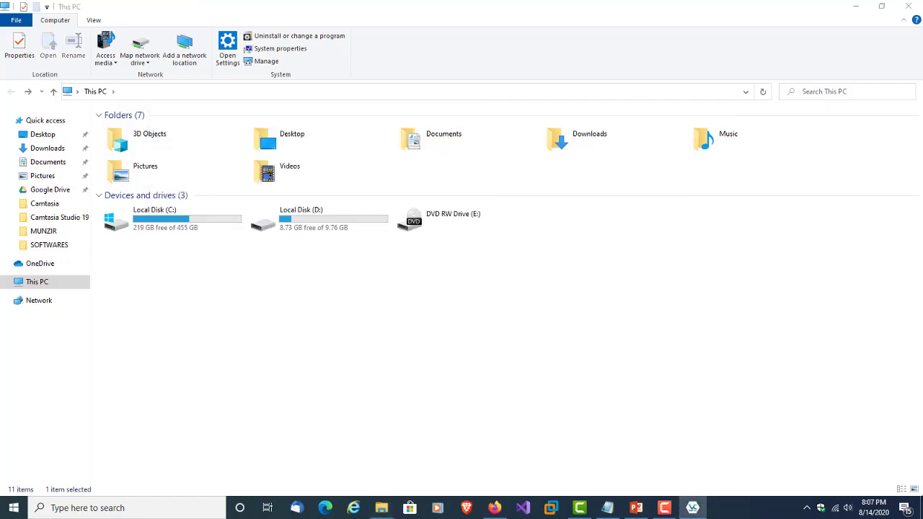
left_click(855, 7)
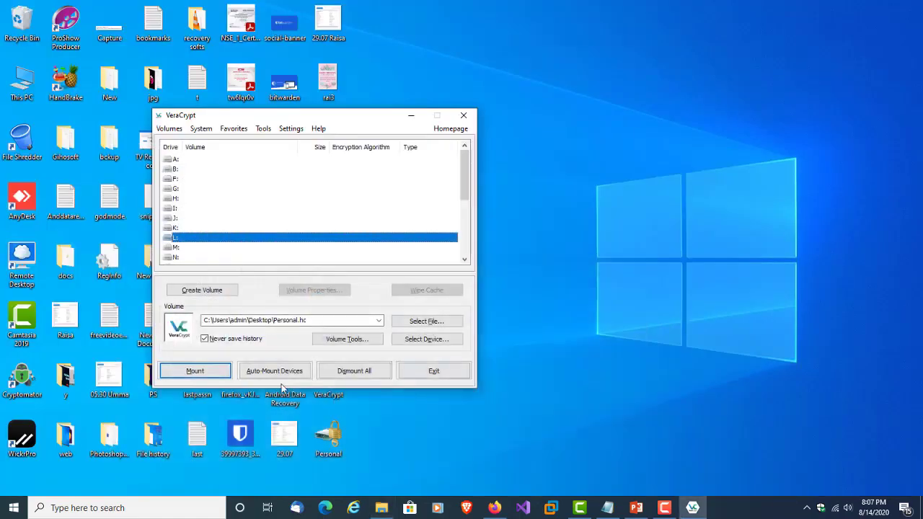
Mount the Personal container on drive L: again, entering the outer volume password.
double_click(329, 443)
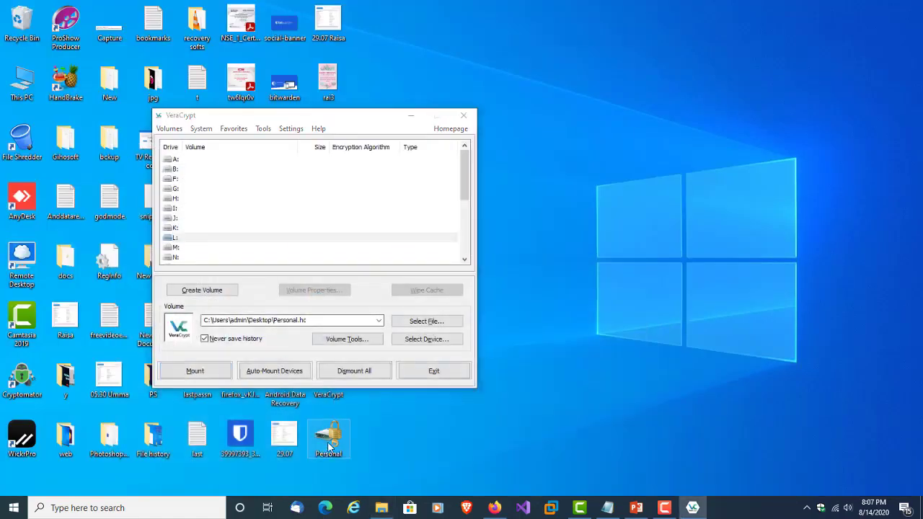
left_click(209, 370)
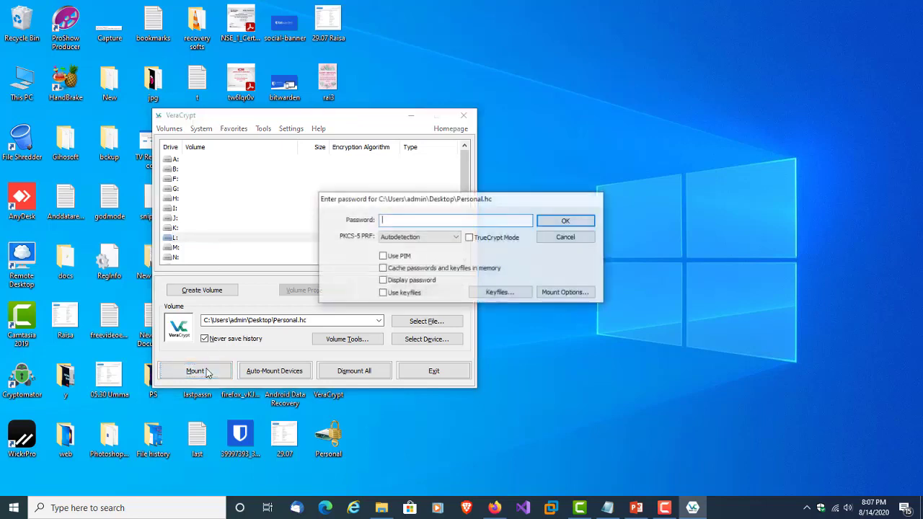
key("ctrl+v")
left_click(566, 221)
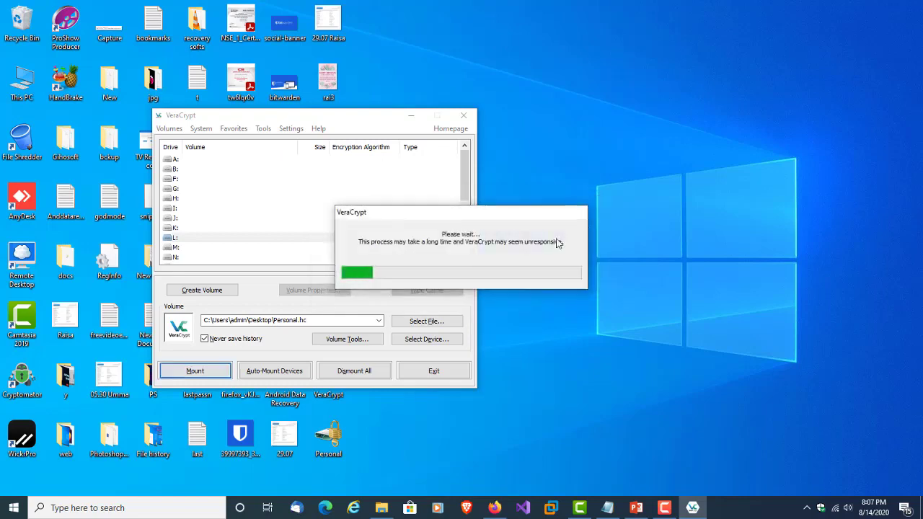
View the outer volume's files on drive L: in File Explorer and dismount the volume in VeraCrypt.
left_click(381, 507)
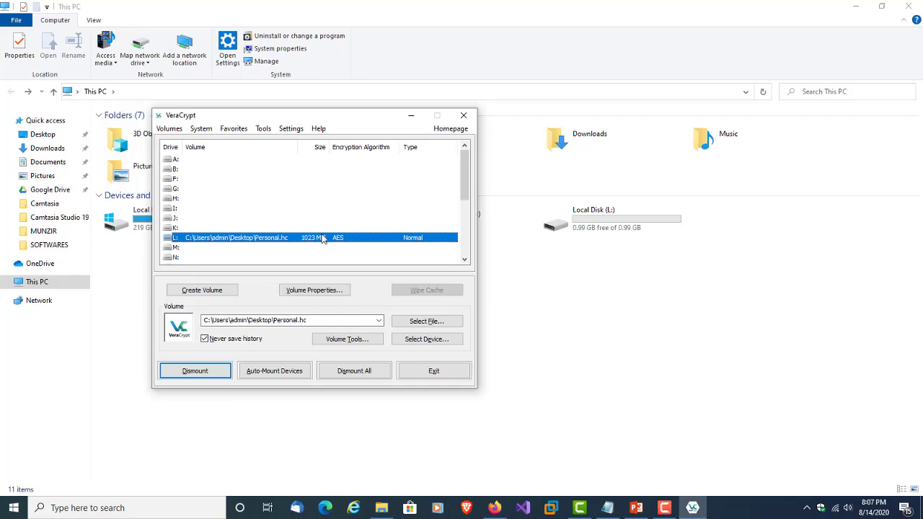
double_click(618, 227)
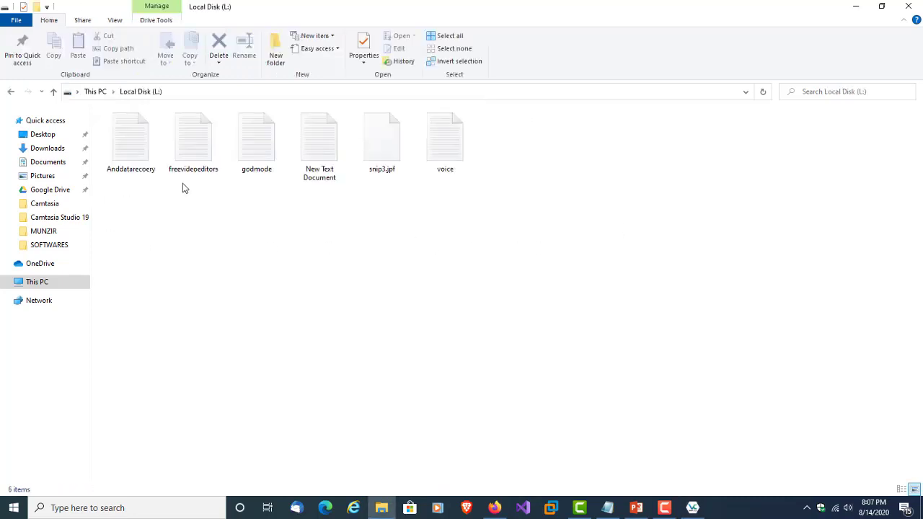
left_click(10, 93)
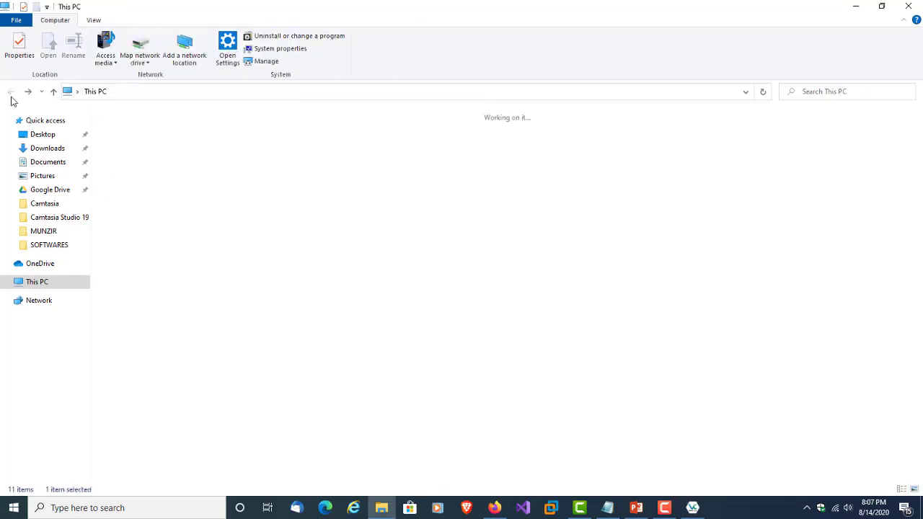
left_click(691, 507)
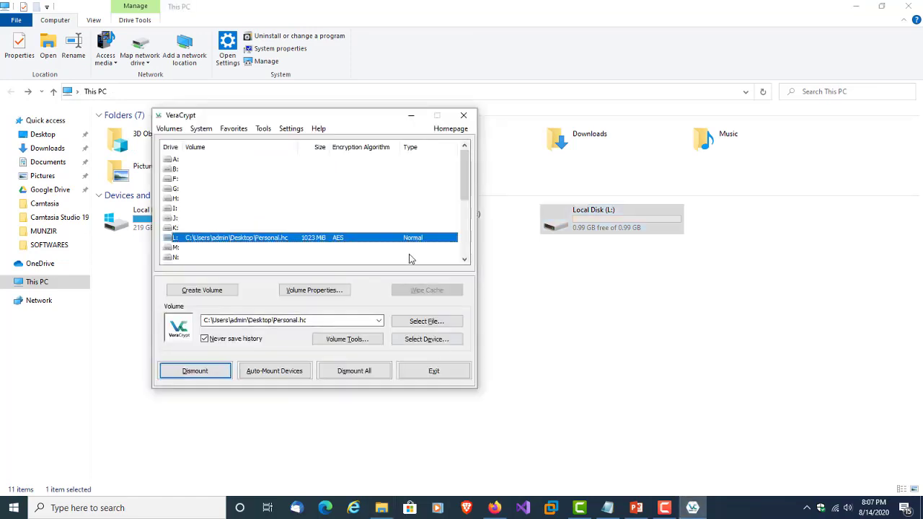
left_click(194, 371)
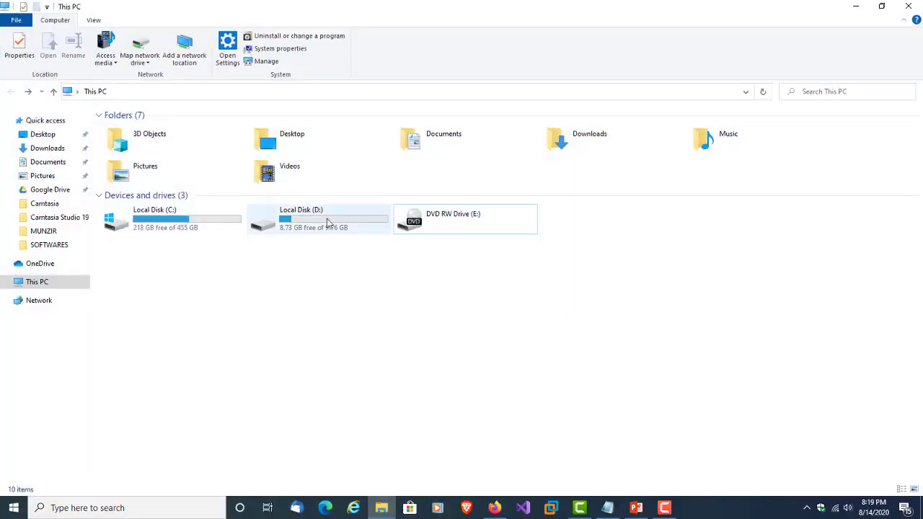
Launch VeraCrypt from the desktop and show it over the This PC view in File Explorer.
left_click(327, 223)
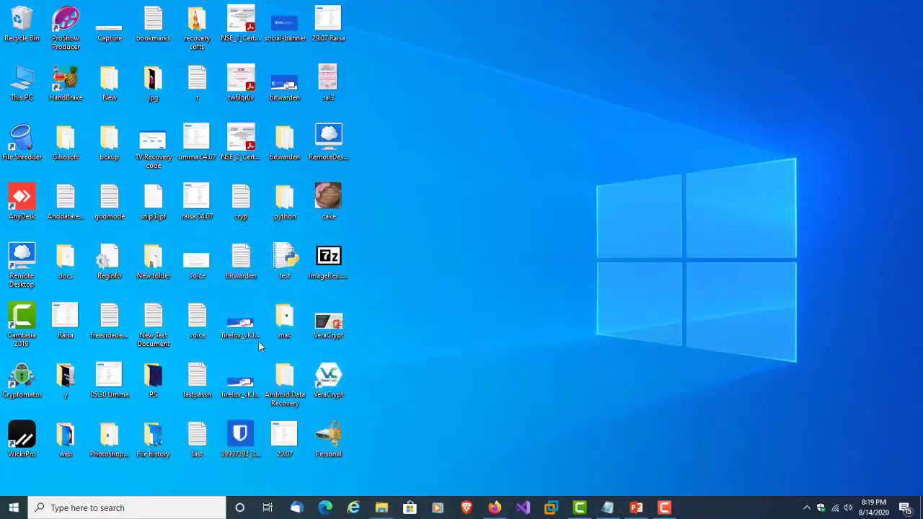
double_click(328, 376)
left_click(385, 513)
left_click(692, 507)
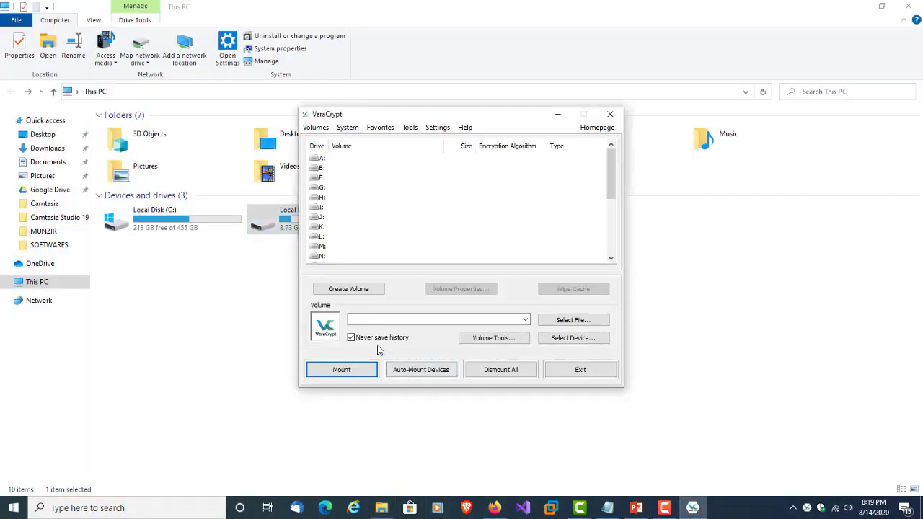
Start creating a new volume that encrypts a non-system partition/drive as a standard VeraCrypt volume.
left_click(431, 278)
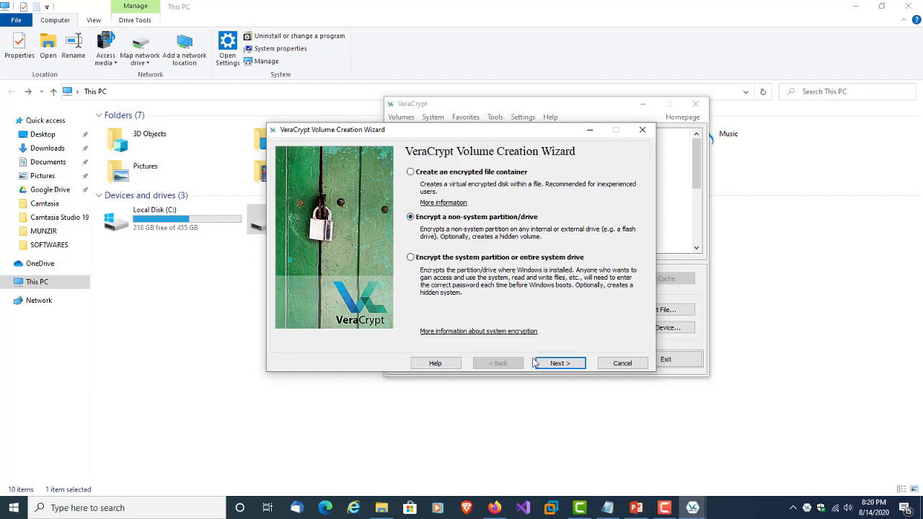
left_click(559, 365)
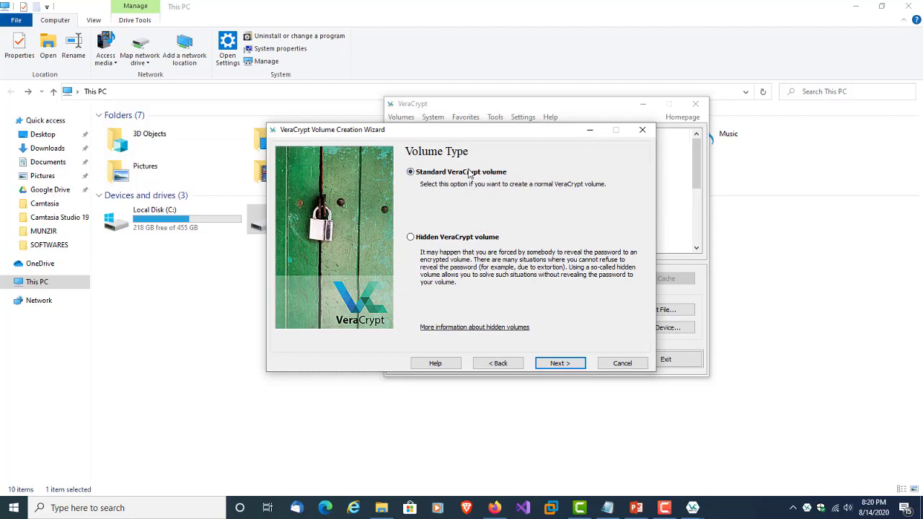
left_click(565, 368)
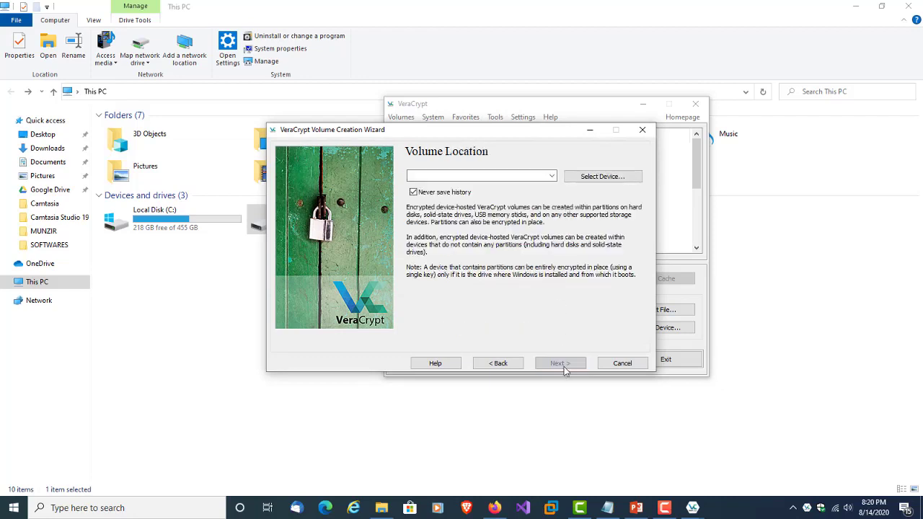
Choose \Device\Harddisk0\Partition4, the D: partition, as the volume location.
left_click(605, 182)
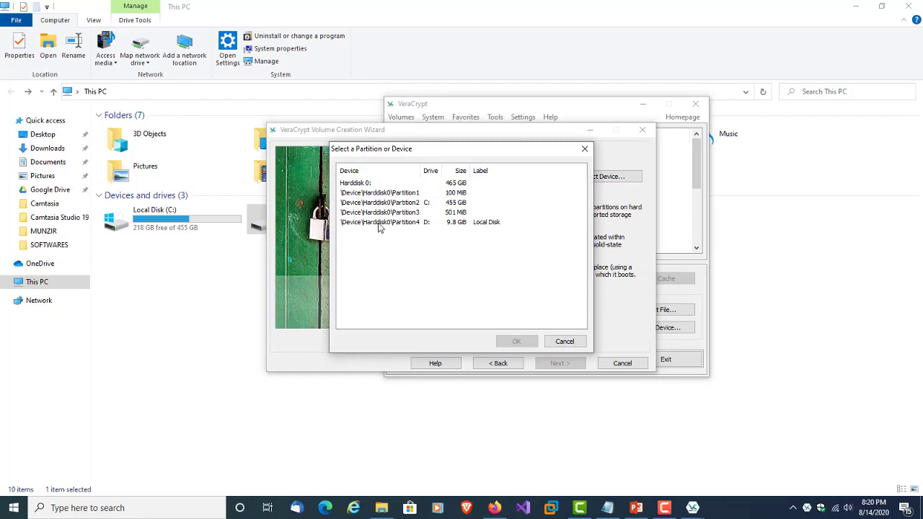
double_click(402, 223)
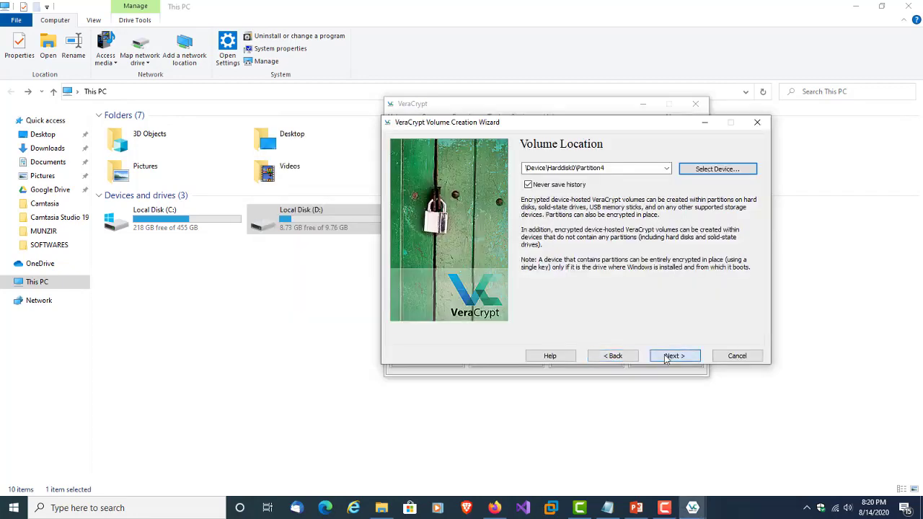
left_click(666, 356)
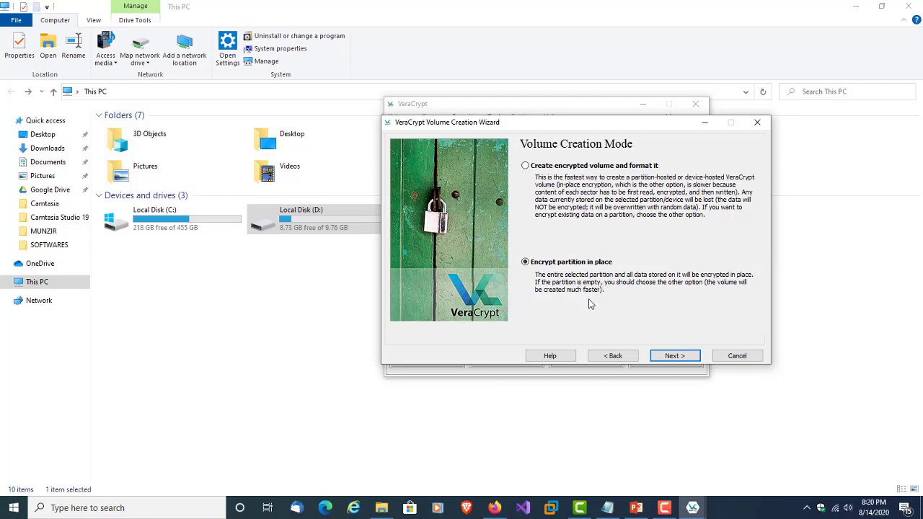
Choose to encrypt the partition in place, confirm having a backup, and accept AES with SHA-512.
left_click(671, 355)
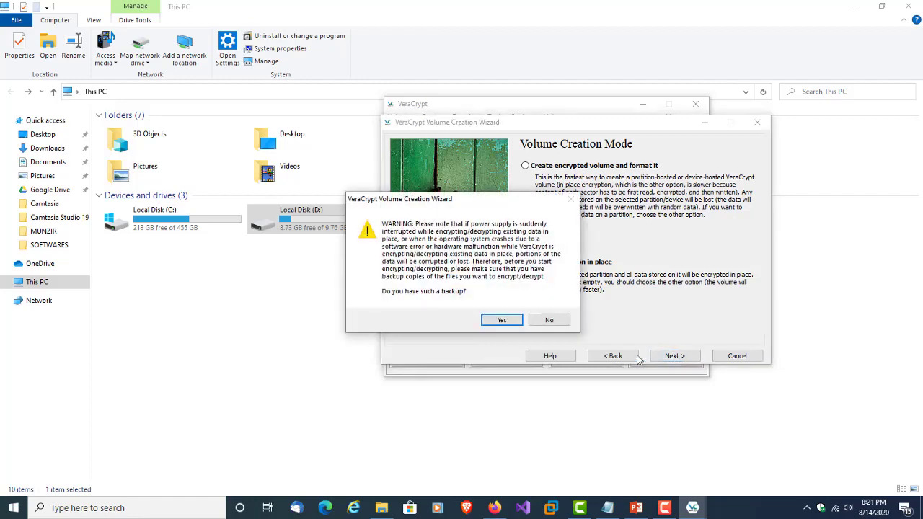
left_click(502, 320)
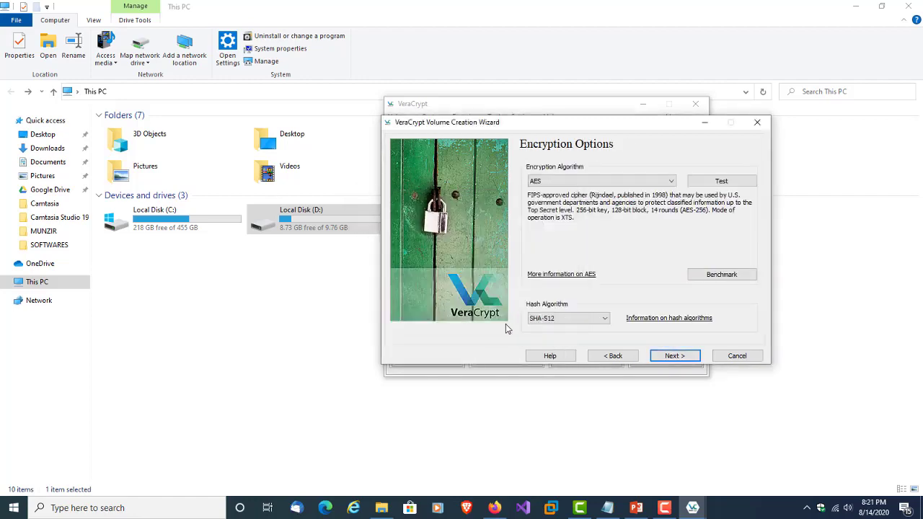
left_click(662, 356)
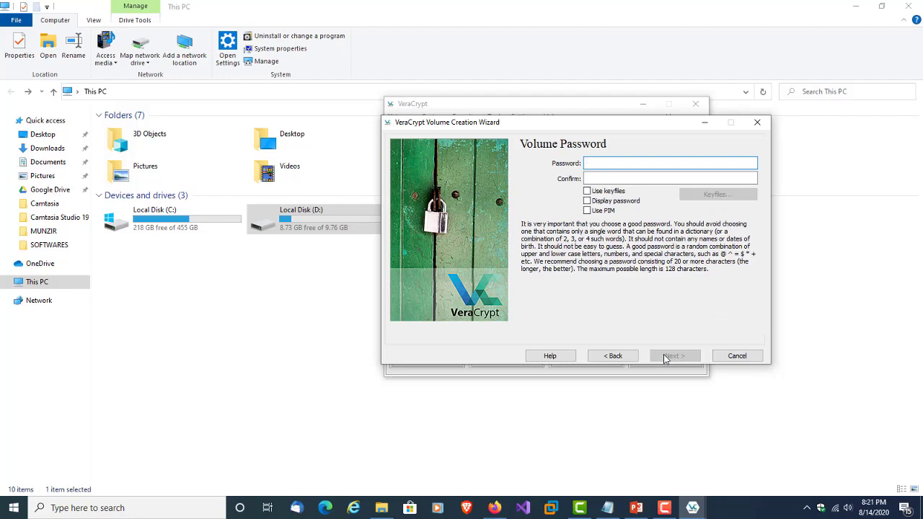
Switch to Firefox, regenerate a 22-character password in the password manager extension, and copy it.
key("alt+Tab")
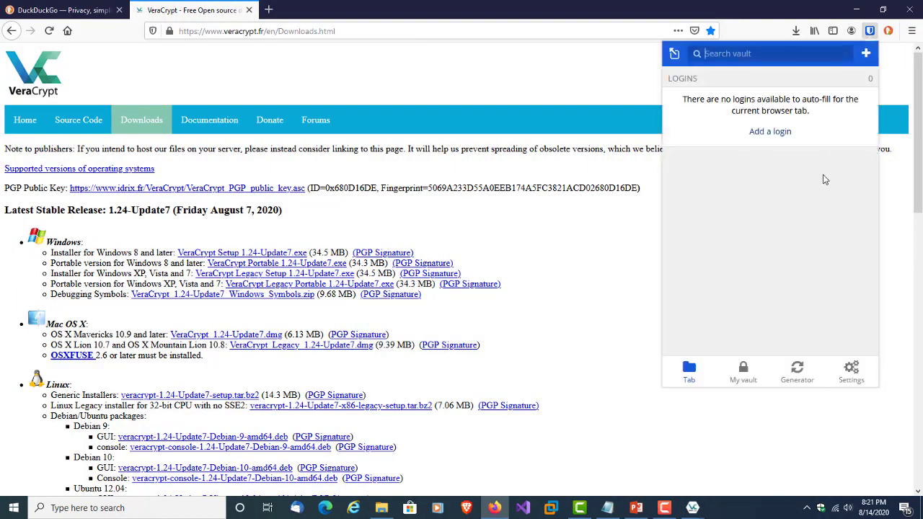
left_click(797, 372)
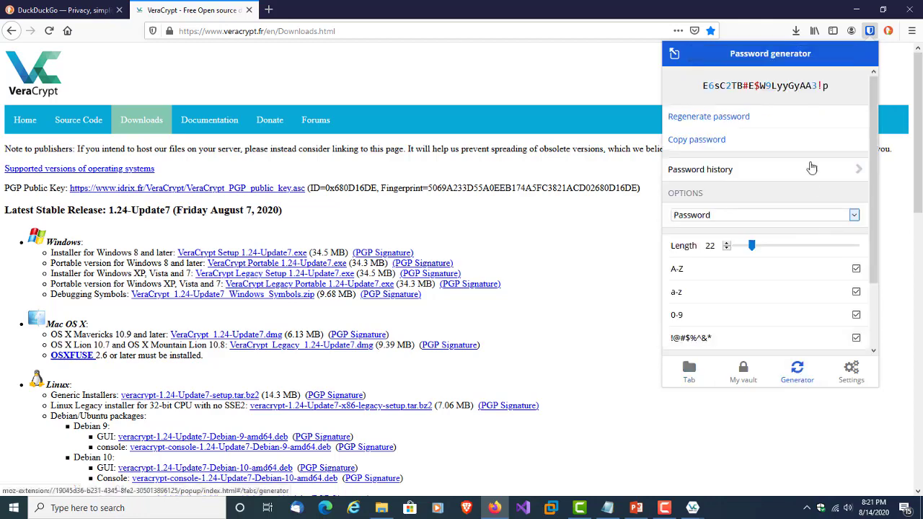
left_click(712, 119)
left_click(712, 119)
left_click(703, 142)
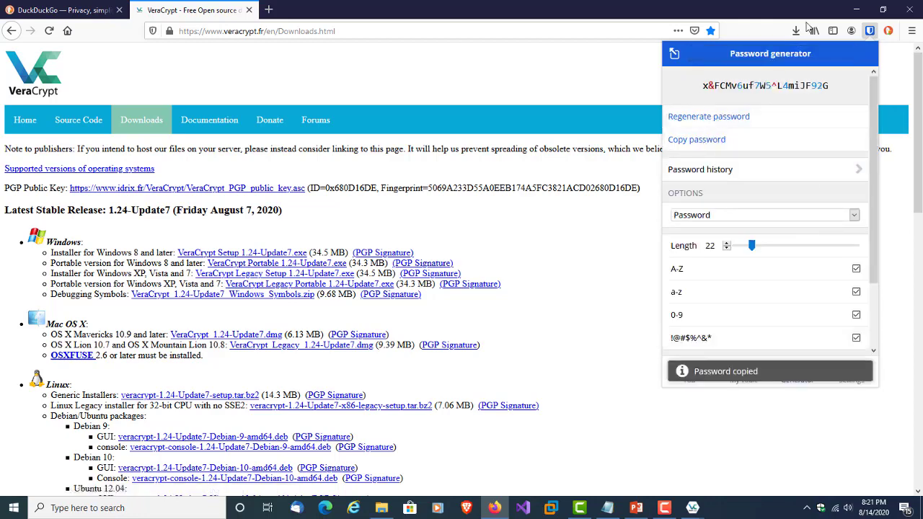
Return to the VeraCrypt wizard and paste the generated password as the volume password and its confirmation.
key("alt+Tab")
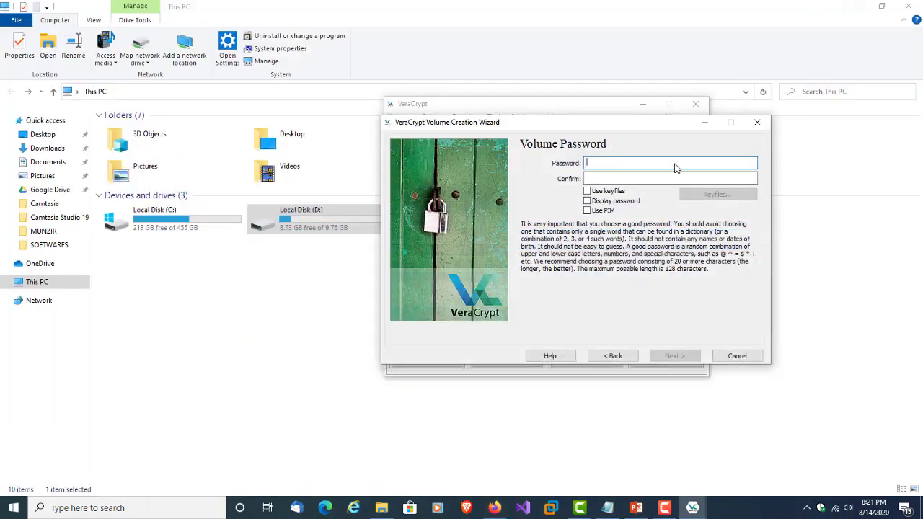
key("ctrl+v")
left_click(642, 180)
key("ctrl+v")
left_click(682, 355)
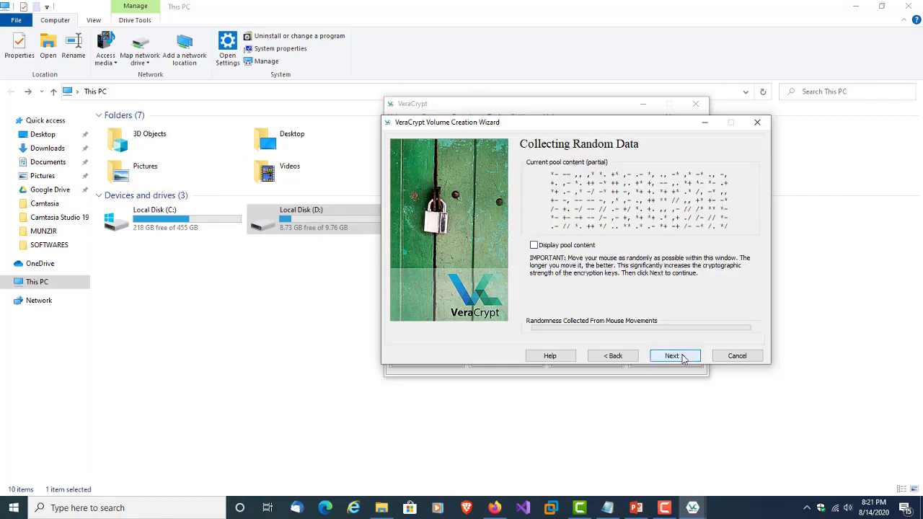
Display the pool content while collecting mouse randomness, and keep the wipe mode at None (fastest).
left_click(531, 246)
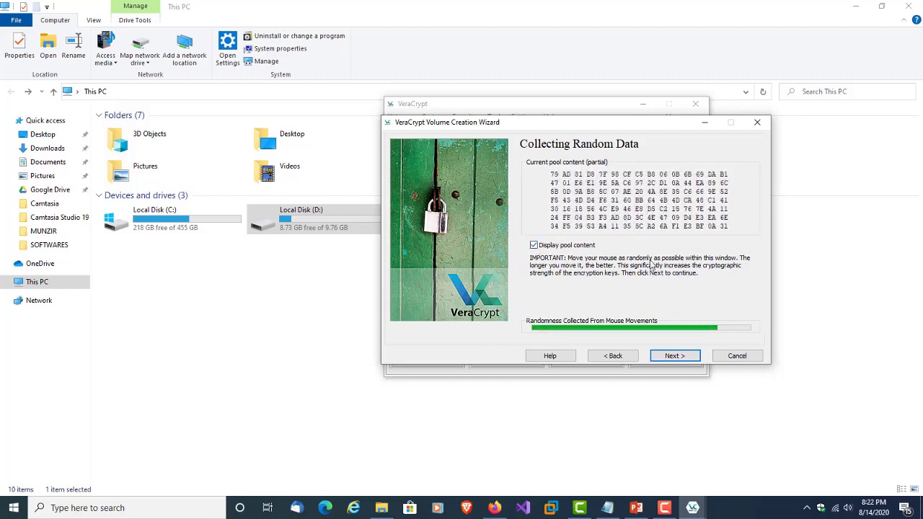
left_click(684, 357)
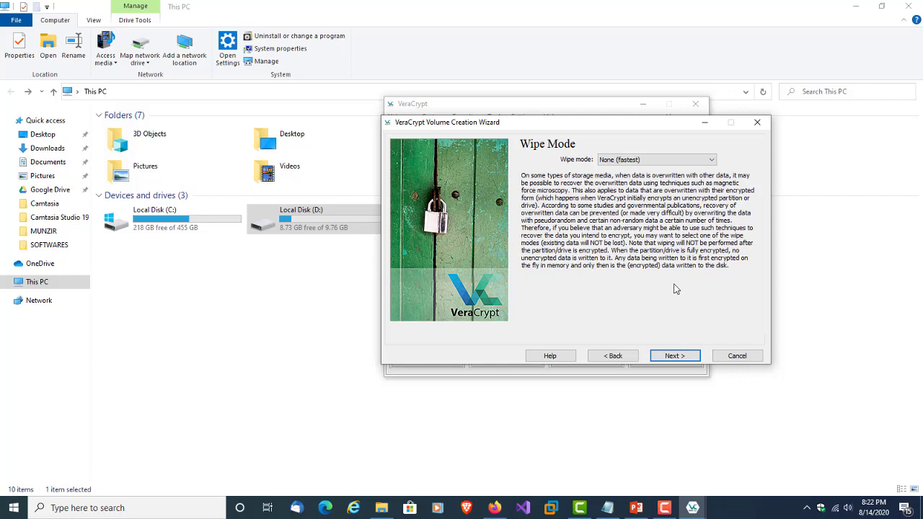
left_click(711, 163)
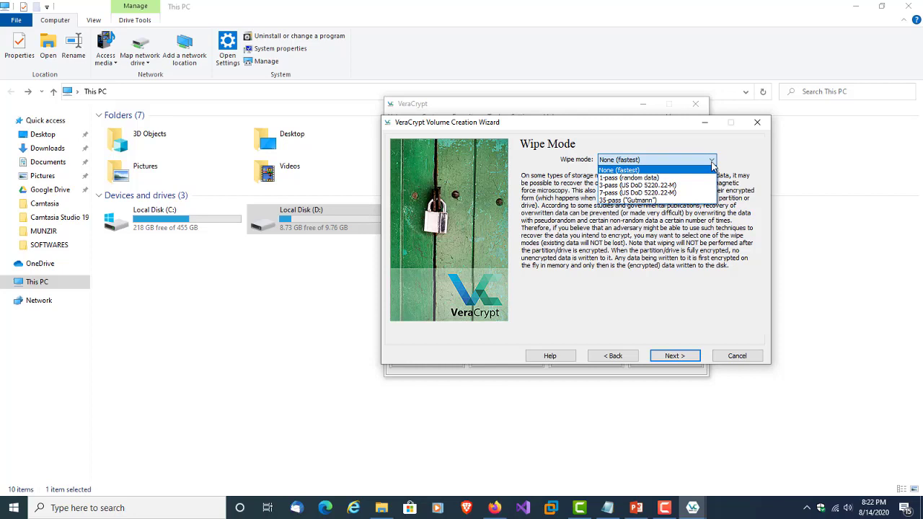
left_click(712, 166)
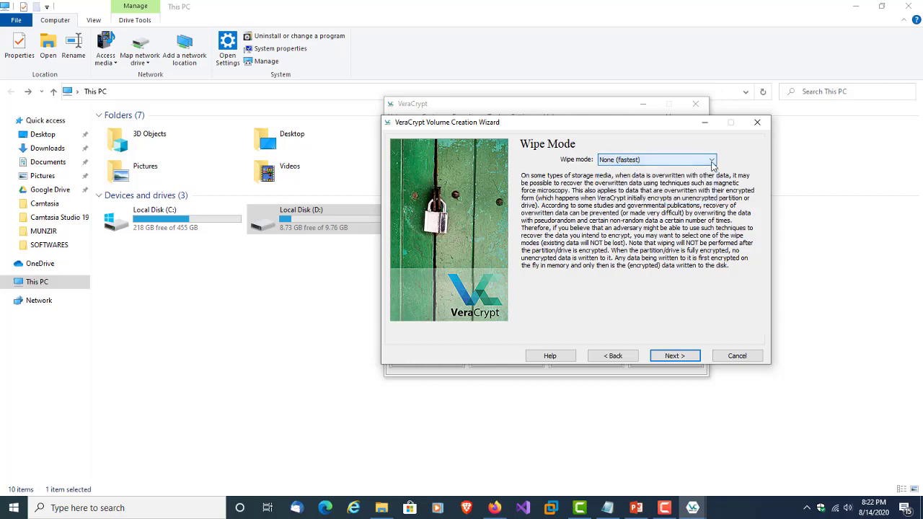
left_click(672, 357)
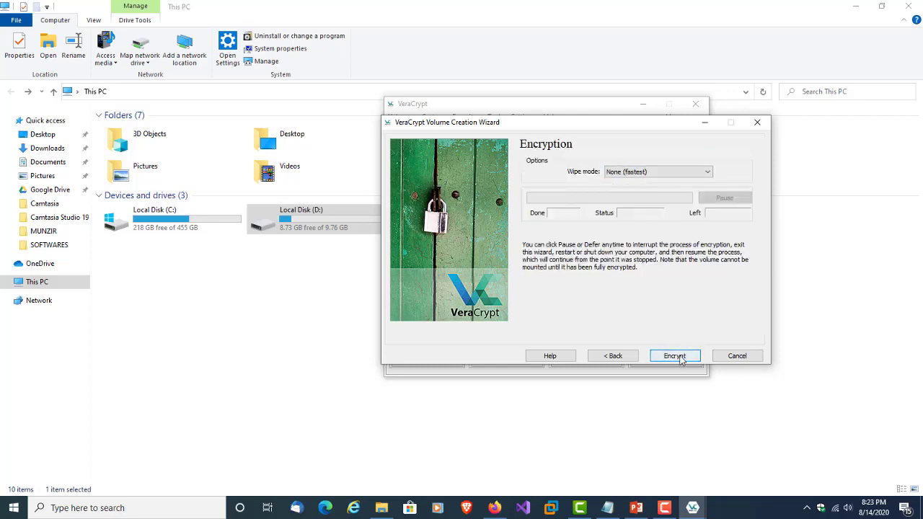
Encrypt the D: partition, confirming the start, acknowledge the mounting notices, and finish the wizard.
left_click(675, 356)
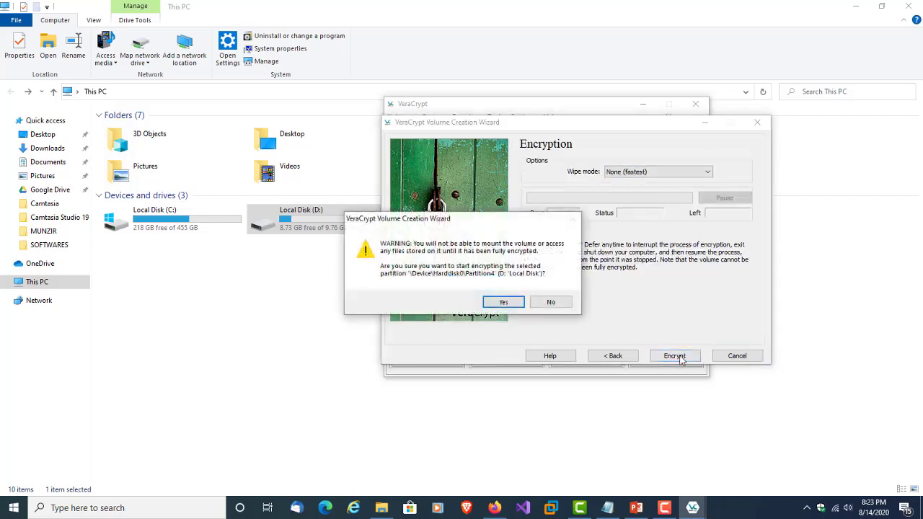
left_click(503, 303)
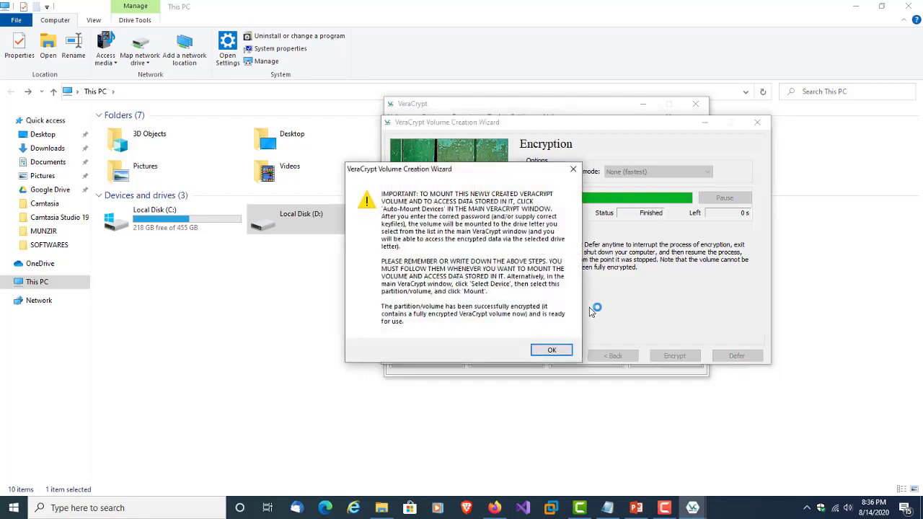
left_click(552, 352)
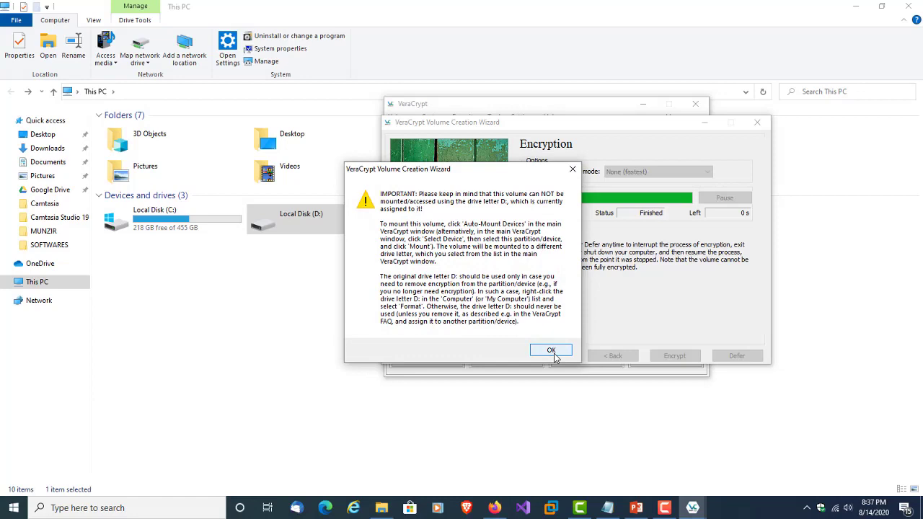
left_click(552, 351)
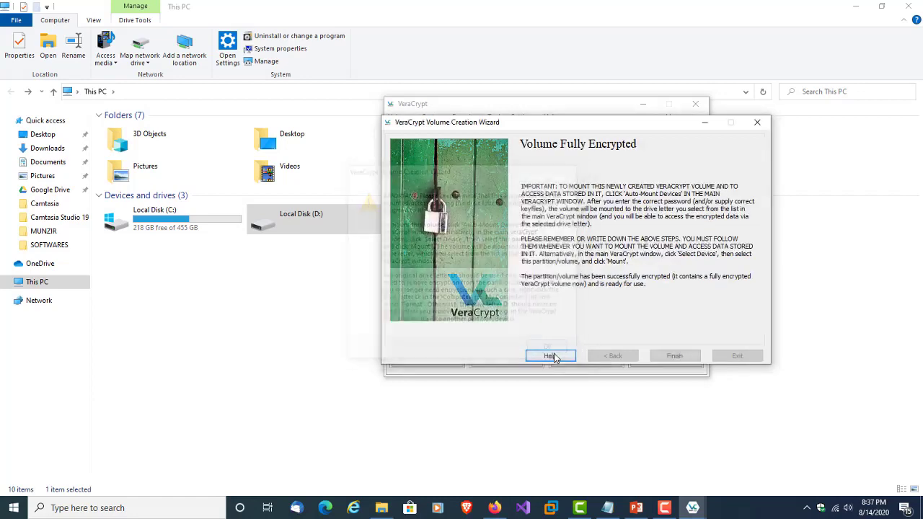
left_click(678, 359)
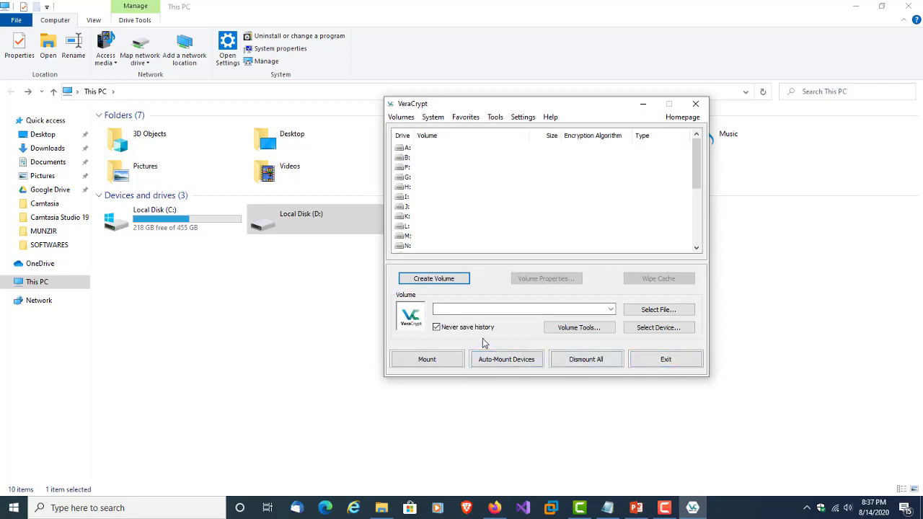
Minimize VeraCrypt, refresh This PC, and try to open drive D: directly, declining to format it.
left_click_drag(533, 108, 568, 144)
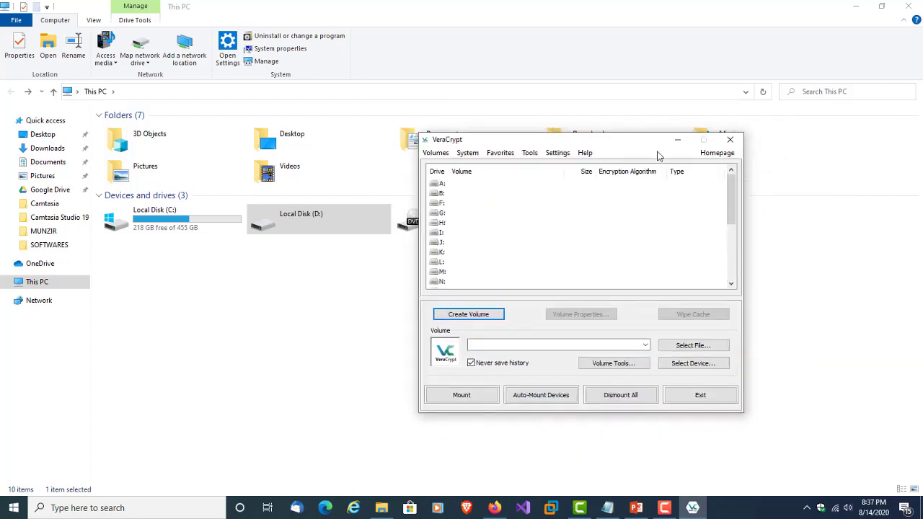
left_click(677, 140)
right_click(450, 318)
left_click(476, 365)
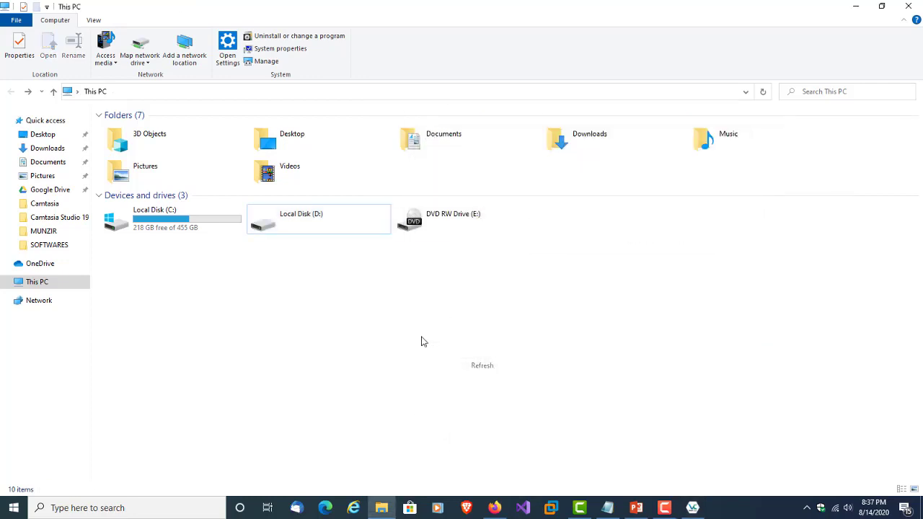
left_click(302, 230)
double_click(303, 230)
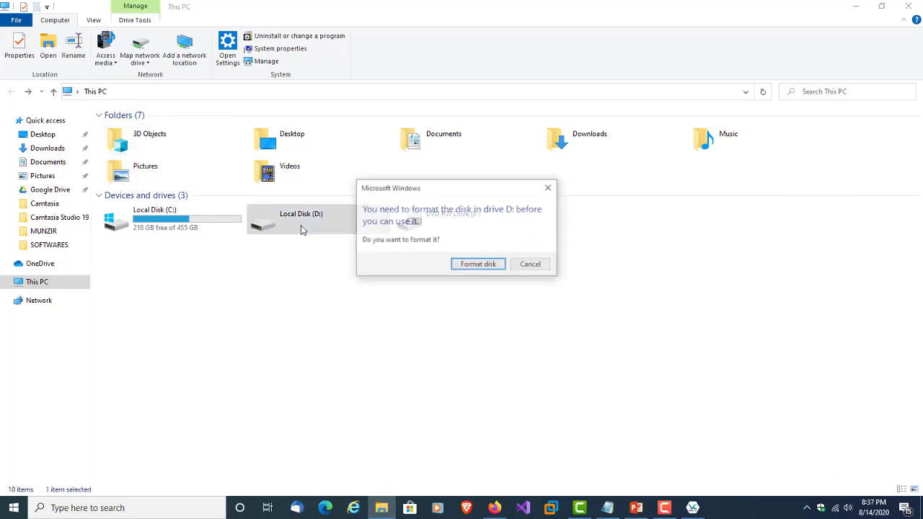
left_click(532, 265)
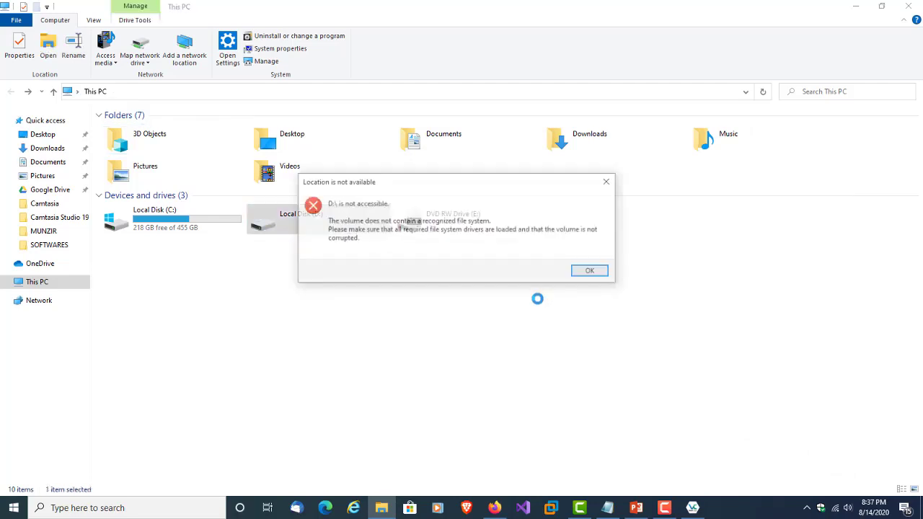
left_click(596, 276)
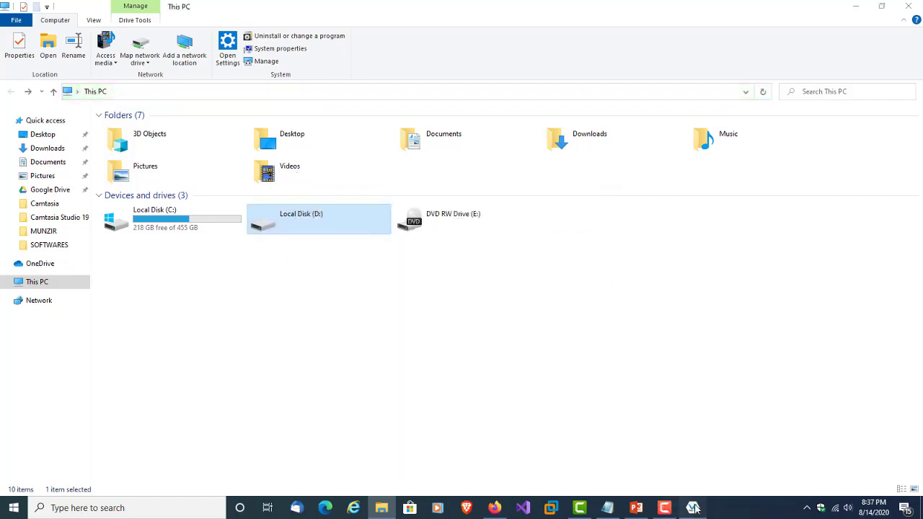
Return to VeraCrypt and auto-mount the encrypted D: partition on drive letter G:, pasting the volume password.
left_click(692, 507)
left_click_drag(514, 142, 471, 126)
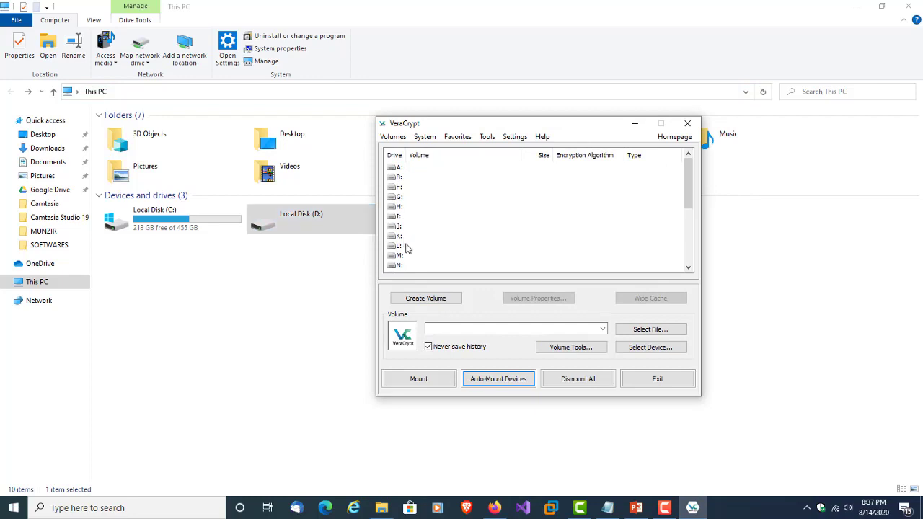
left_click(409, 198)
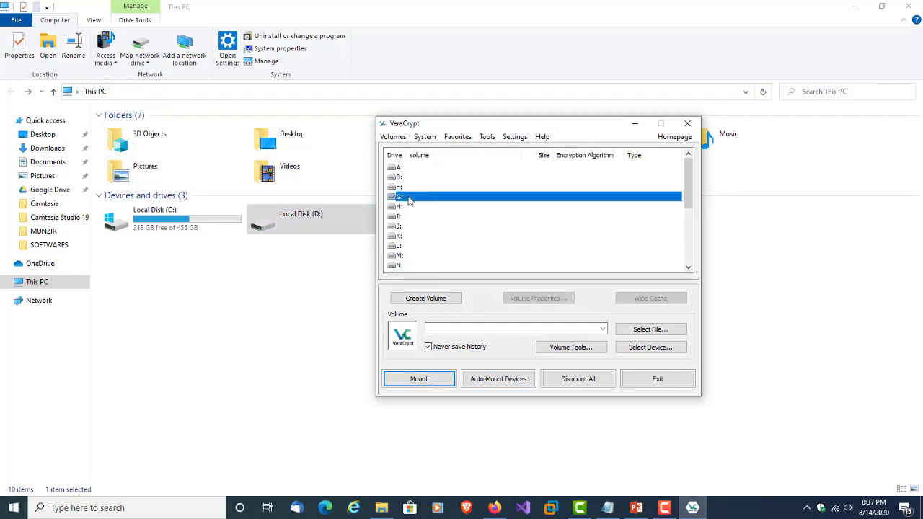
left_click(493, 382)
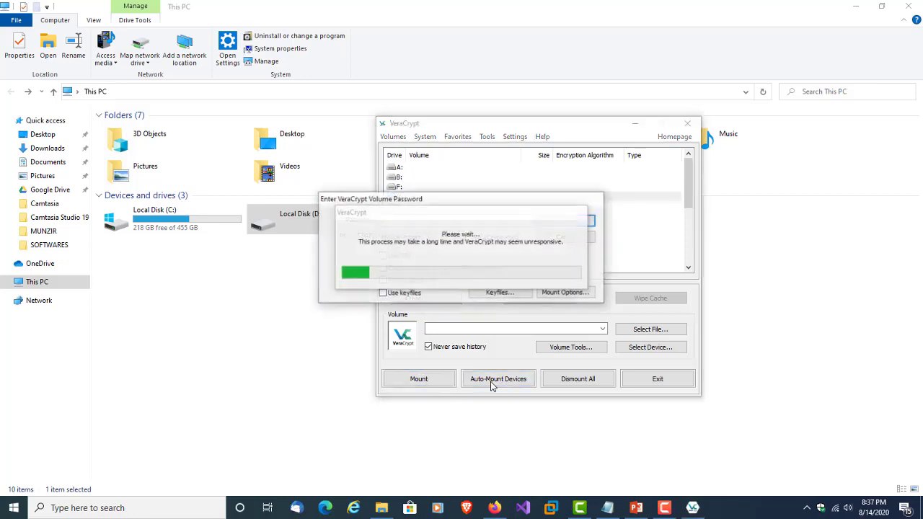
key("ctrl+v")
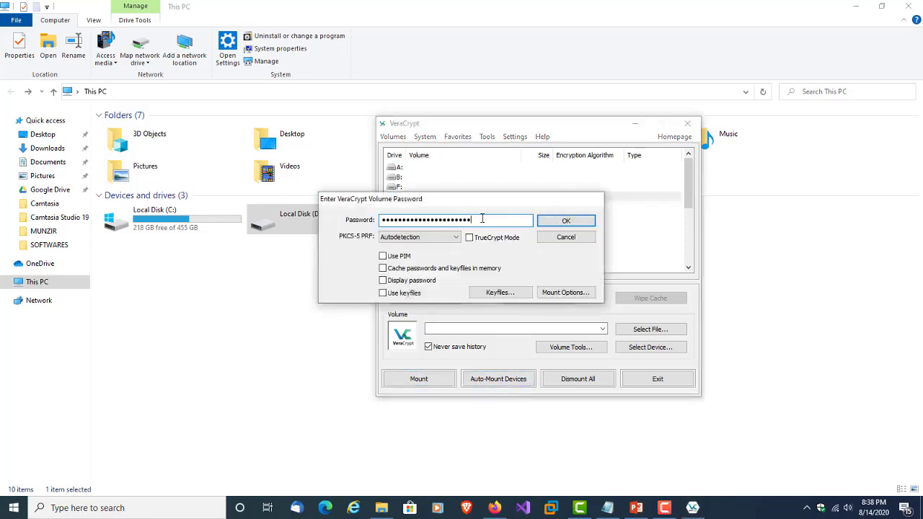
left_click(576, 221)
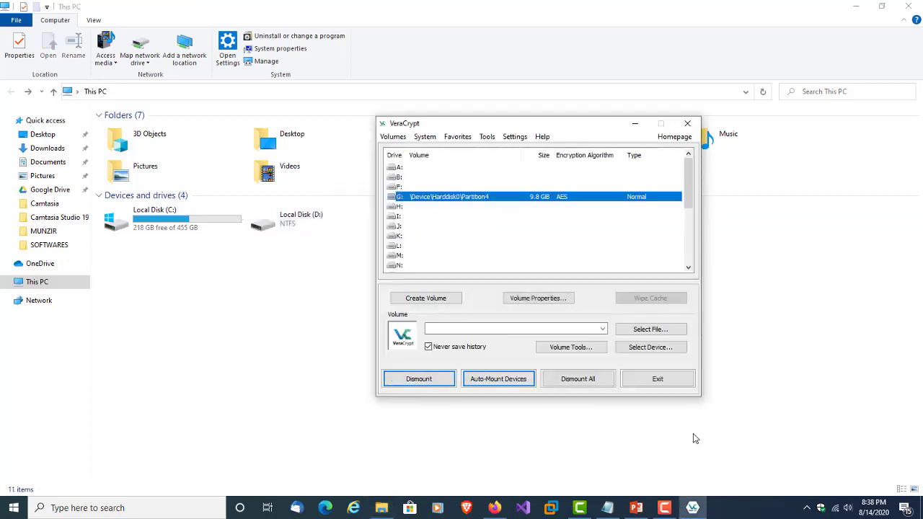
Open the mounted G: drive in This PC to examine its contents, and return to the drive list.
left_click(678, 433)
double_click(573, 225)
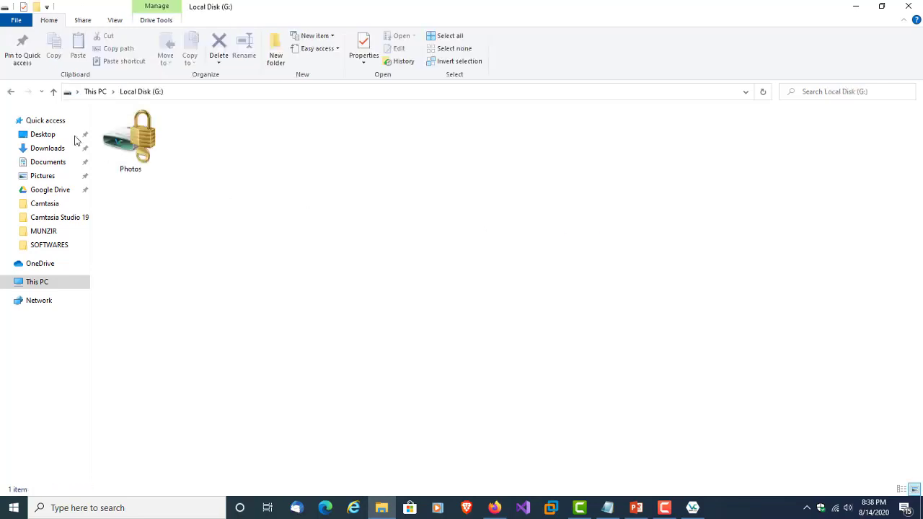
left_click(10, 91)
left_click(537, 325)
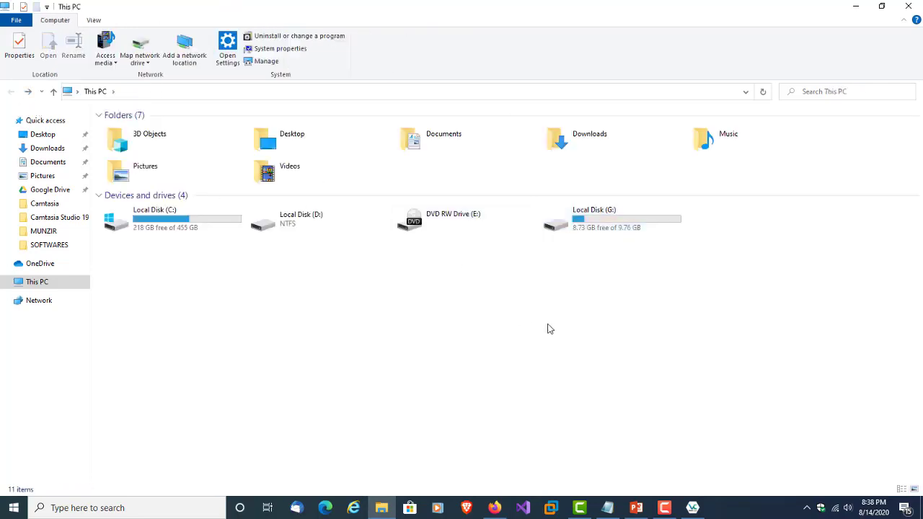
left_click(616, 229)
Switch back to VeraCrypt, dismount the volume on G:, and close the VeraCrypt window.
left_click(692, 507)
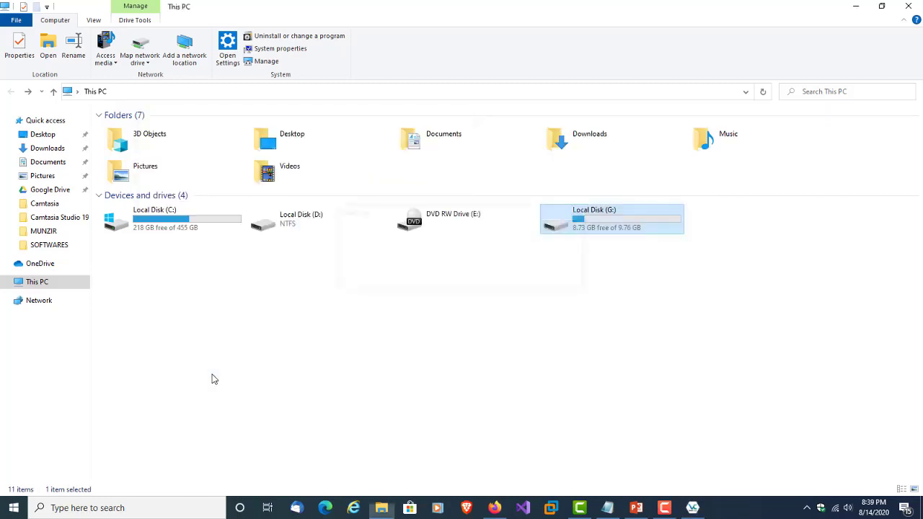
left_click(211, 377)
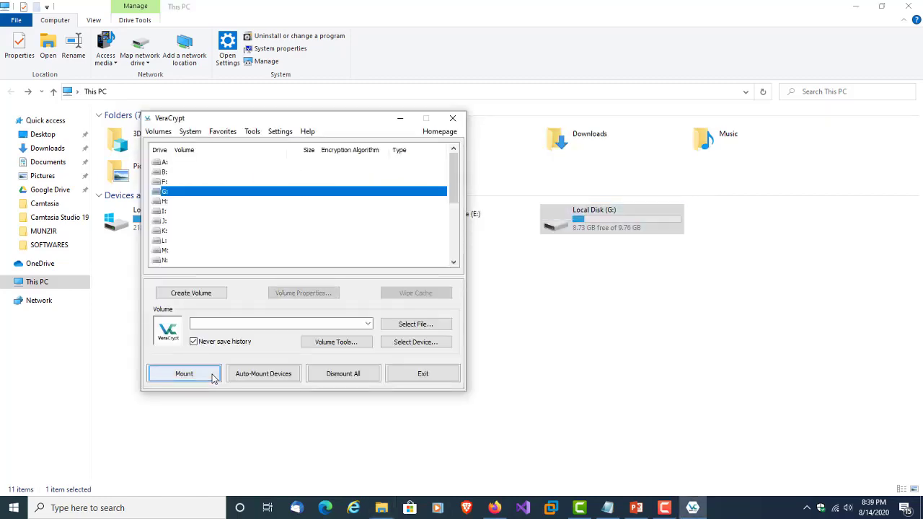
left_click(451, 119)
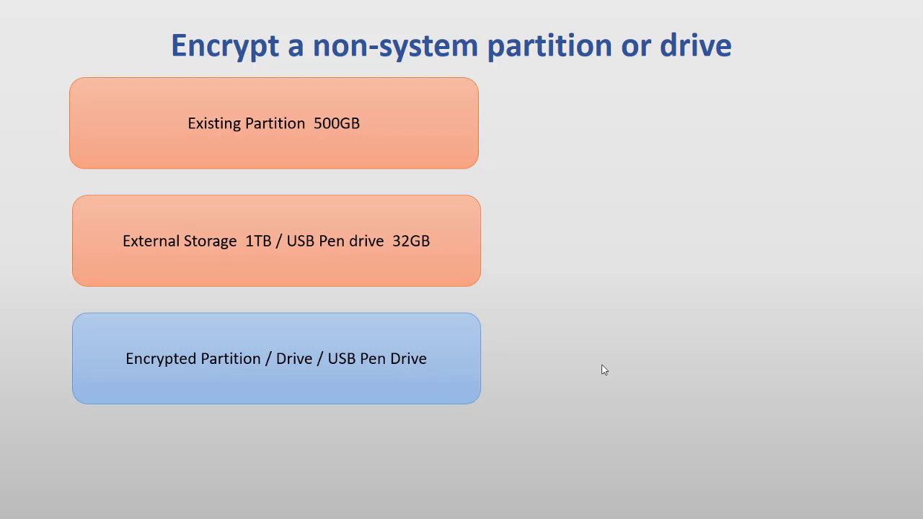
left_click(604, 370)
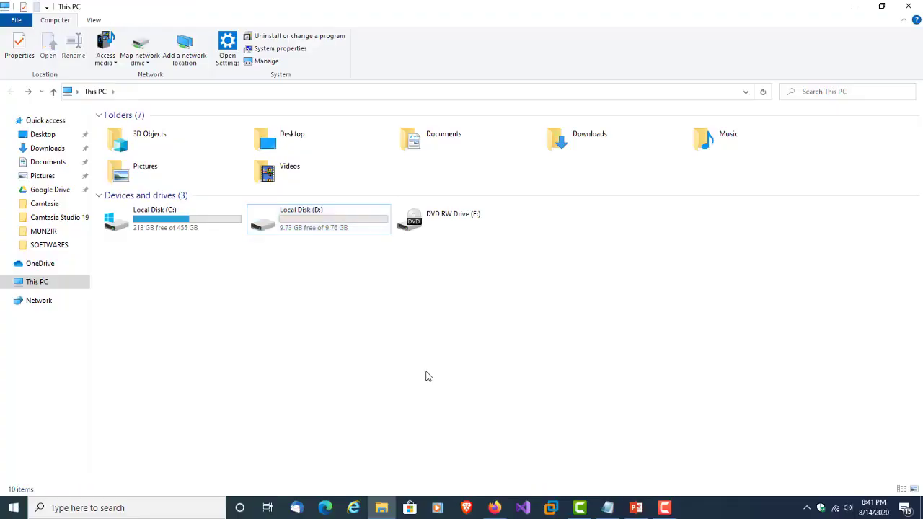
Check drive D: in This PC, minimize the window, and launch VeraCrypt from the desktop.
left_click(336, 230)
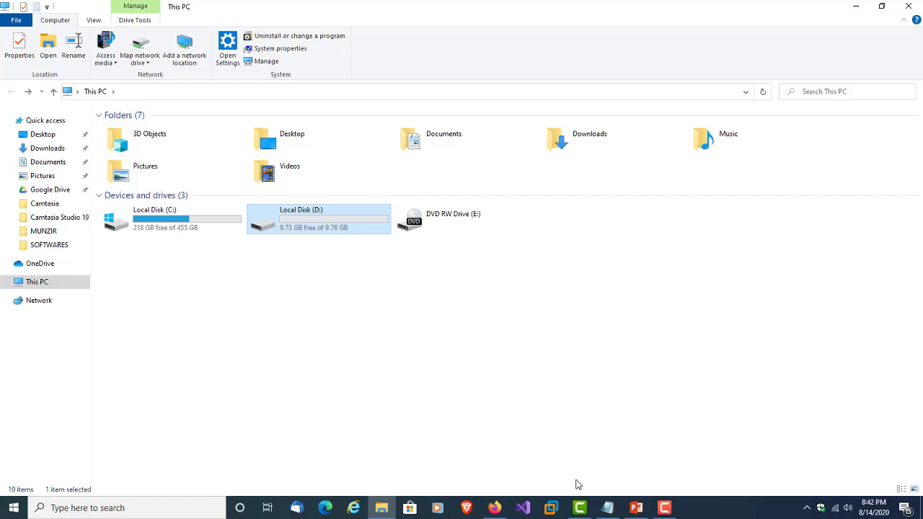
left_click(858, 6)
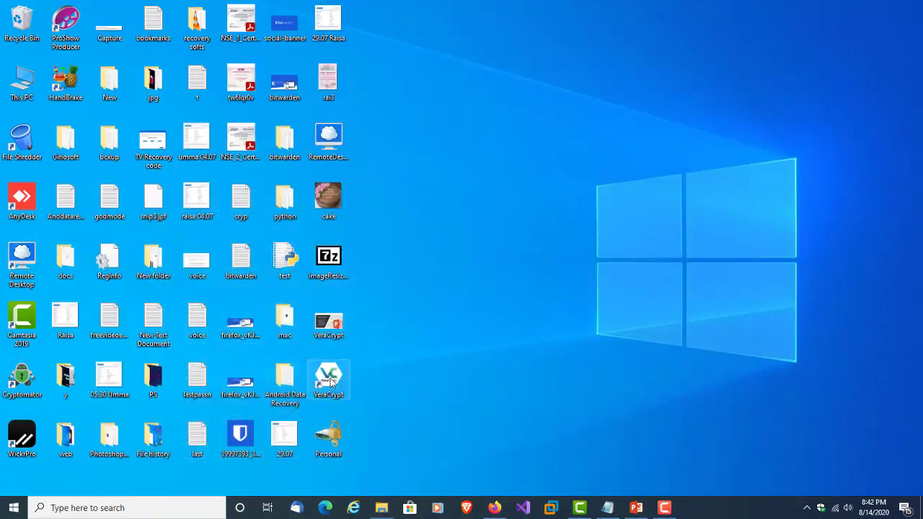
double_click(329, 380)
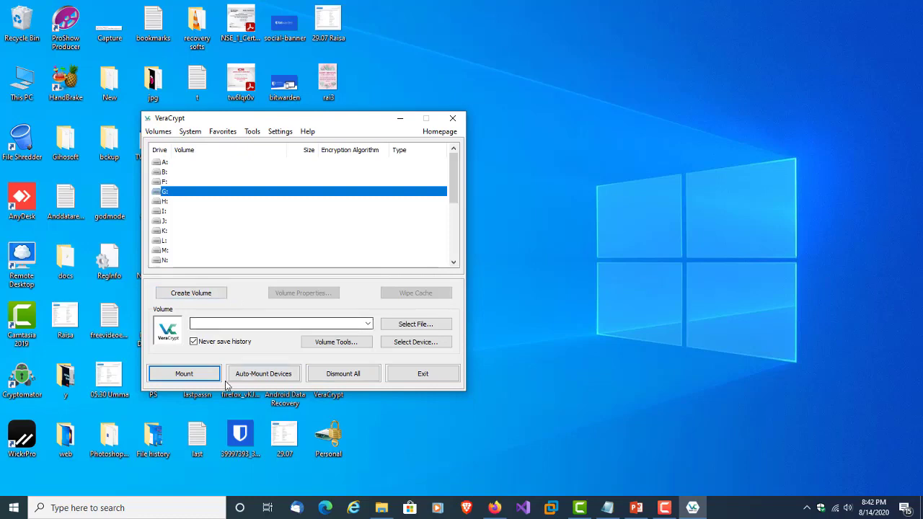
Start creating a volume on a non-system partition/drive, choosing the Hidden VeraCrypt volume type and Normal mode.
left_click(201, 299)
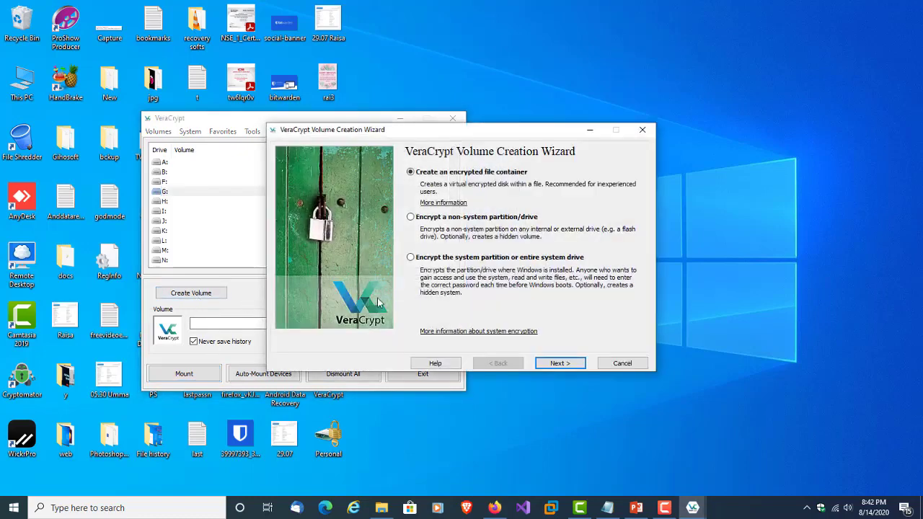
left_click(551, 365)
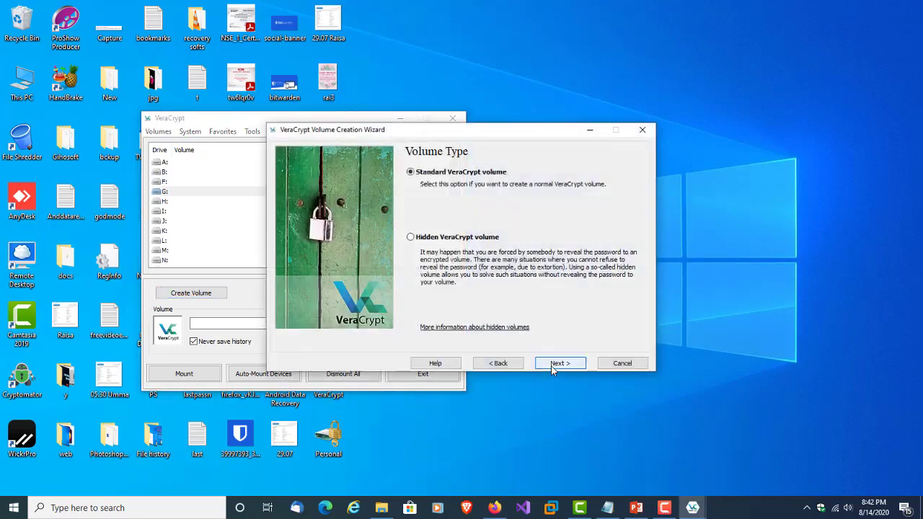
left_click(435, 240)
left_click(566, 366)
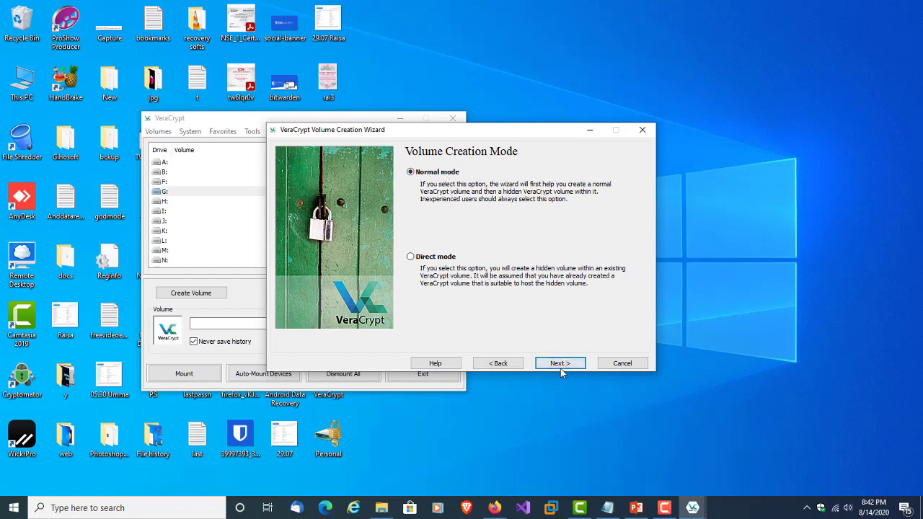
left_click(561, 363)
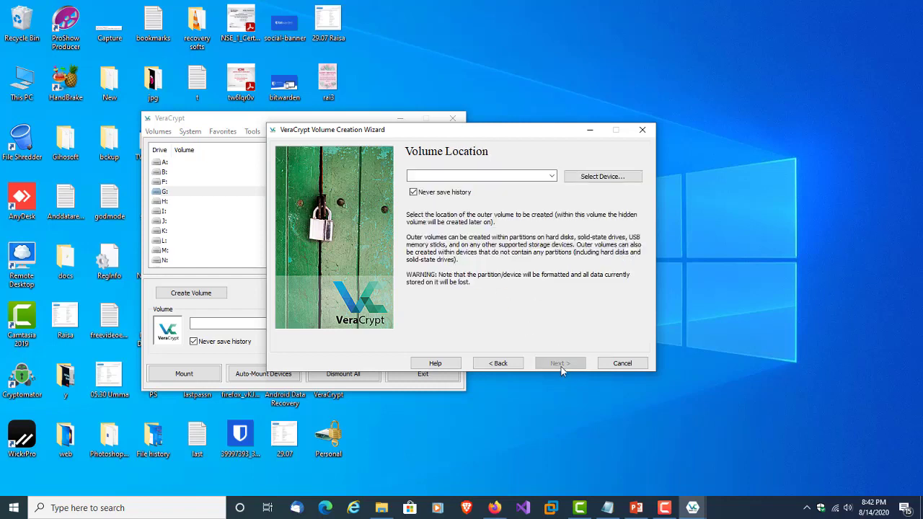
Set the outer volume's location to the D: partition, \Device\Harddisk0\Partition4, and continue to the outer volume stage.
left_click(615, 183)
left_click(422, 221)
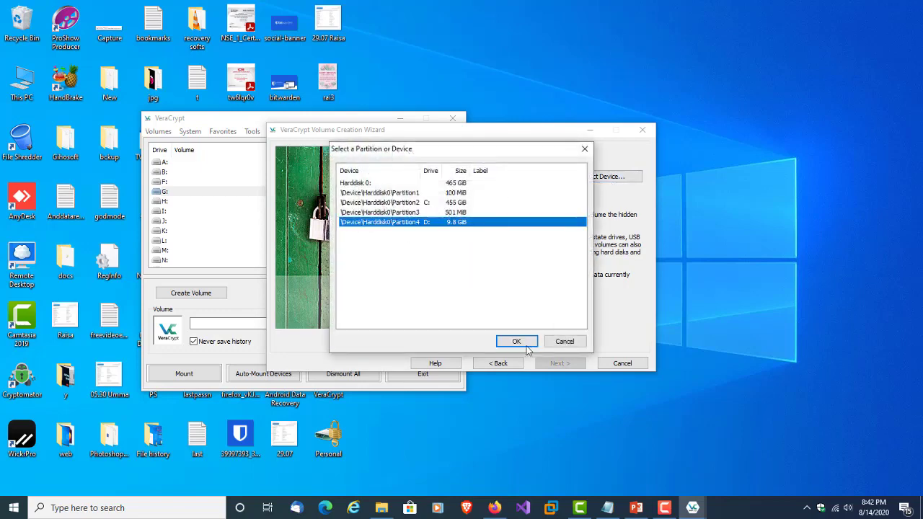
left_click(521, 344)
left_click(573, 367)
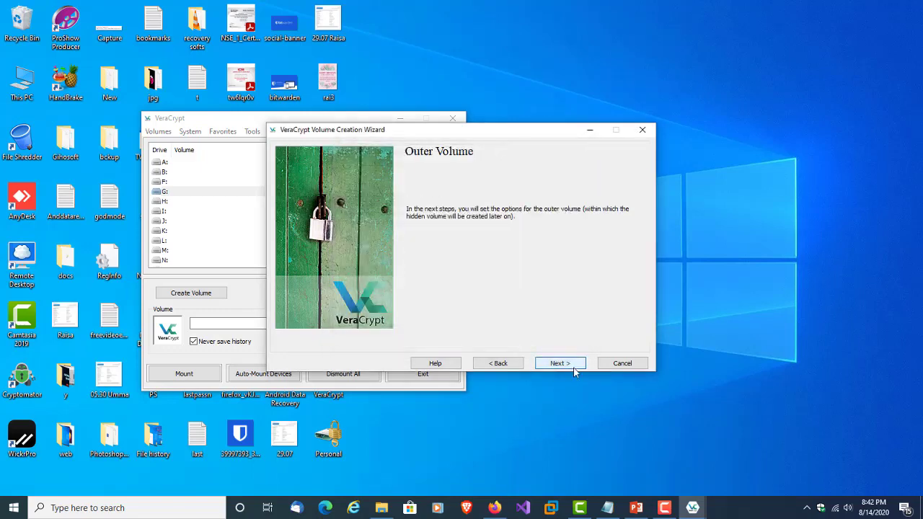
Keep AES encryption with SHA-512 hashing for the outer volume and accept its 9 GB size.
left_click(573, 368)
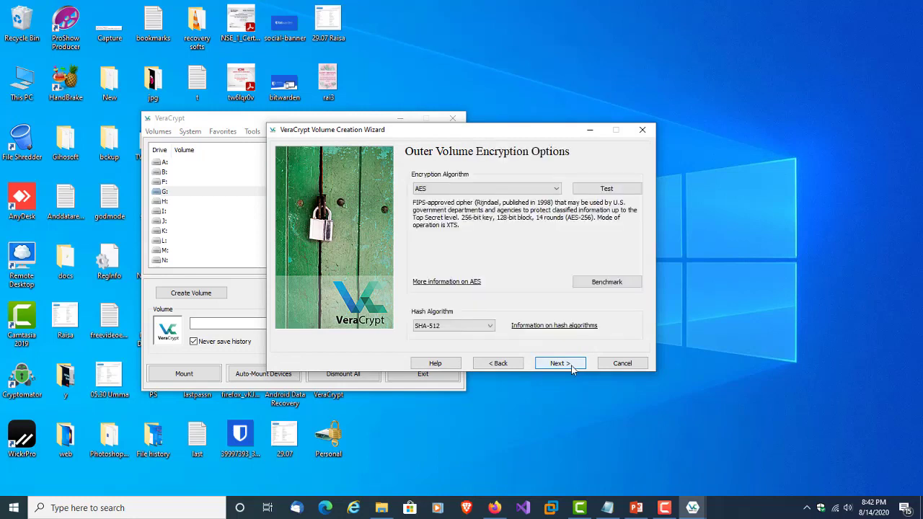
left_click(573, 368)
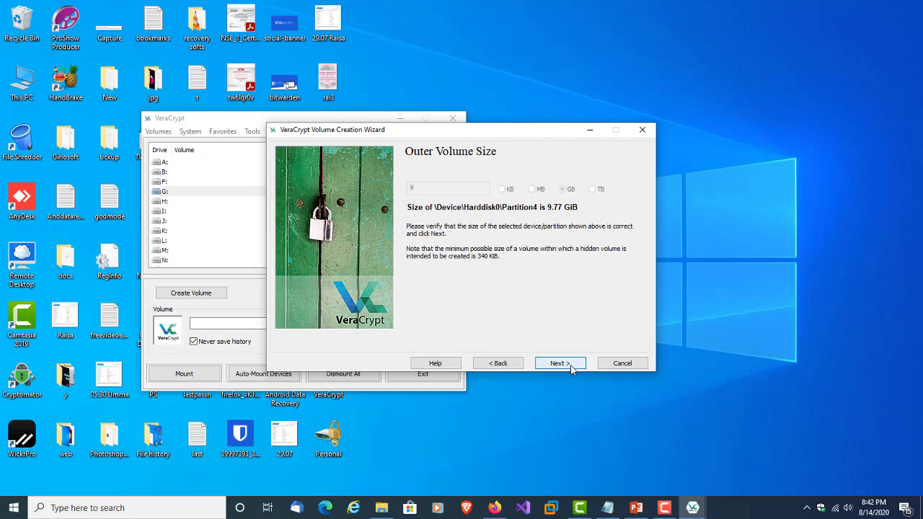
left_click(559, 363)
Switch to Firefox and regenerate a 22-character password with the Bitwarden generator, copying it for the outer volume.
left_click(495, 508)
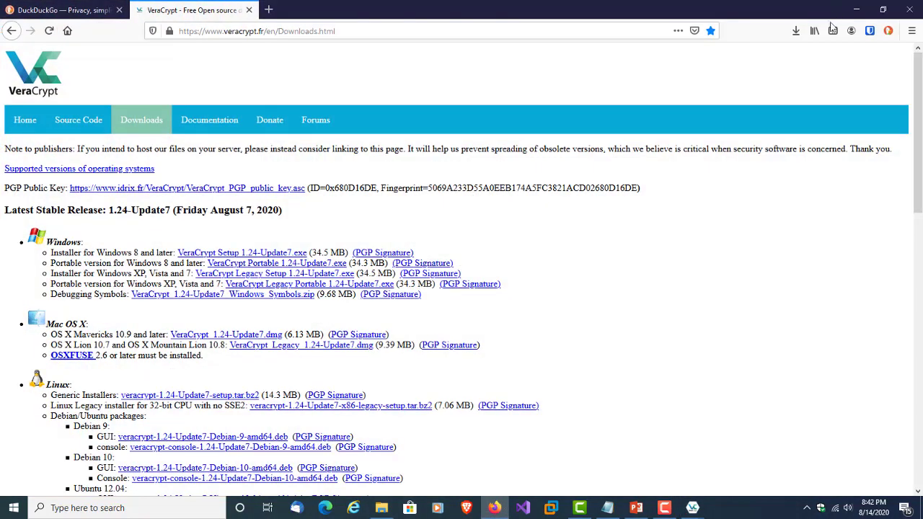
left_click(870, 30)
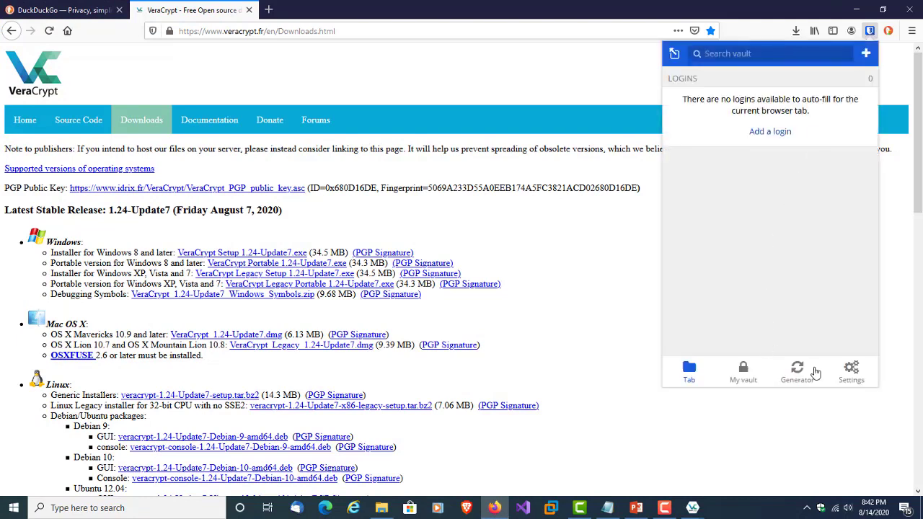
left_click(793, 367)
left_click(706, 116)
left_click(706, 117)
left_click(707, 139)
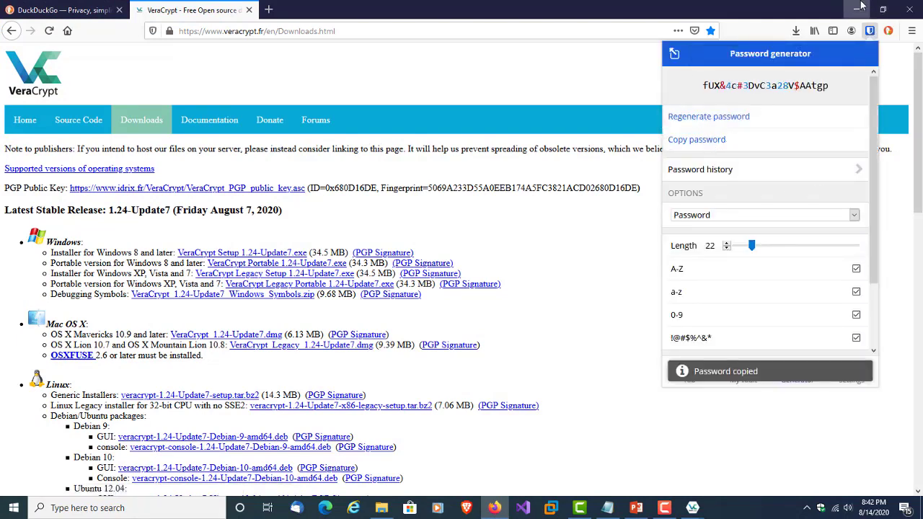
Return to the VeraCrypt wizard and enter the copied outer volume password in both the password and confirmation fields.
left_click(858, 7)
key("ctrl+v")
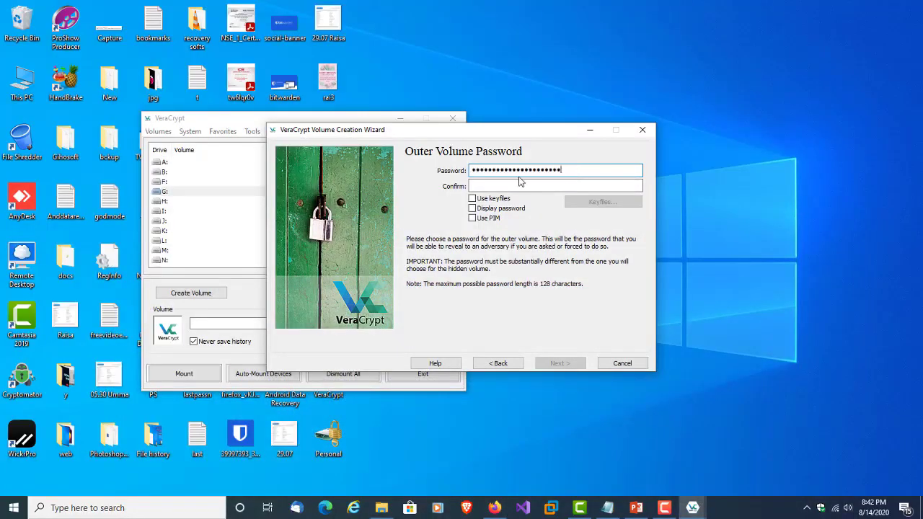
left_click(525, 185)
key("ctrl+v")
left_click(577, 365)
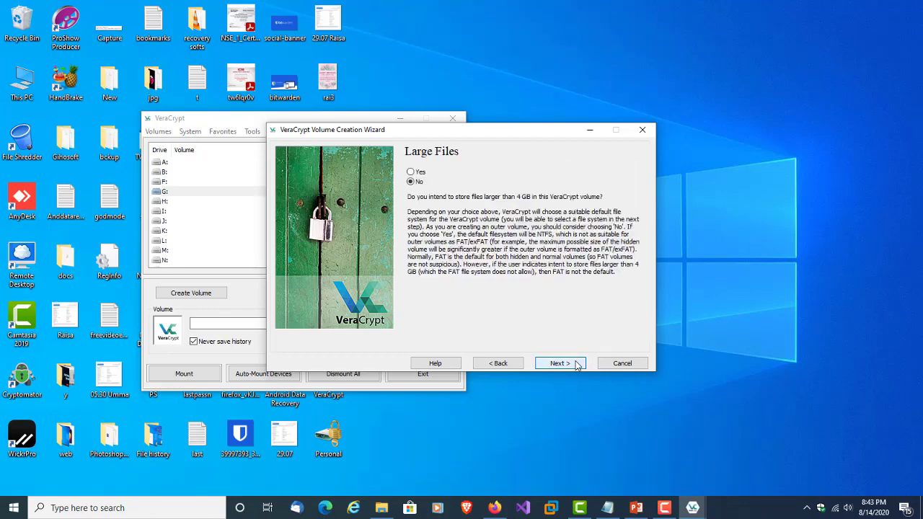
Choose to store files larger than 4 GB in the outer volume and continue to its format options.
left_click(421, 173)
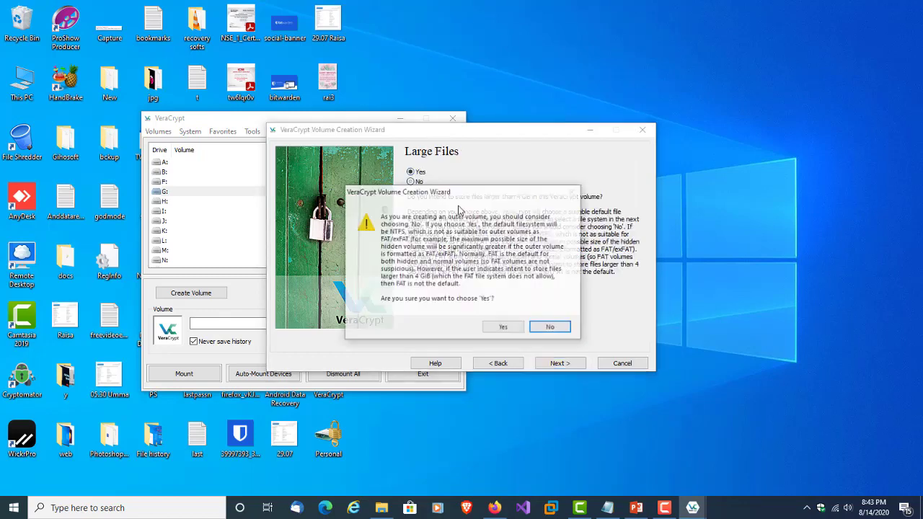
left_click(502, 329)
left_click(559, 363)
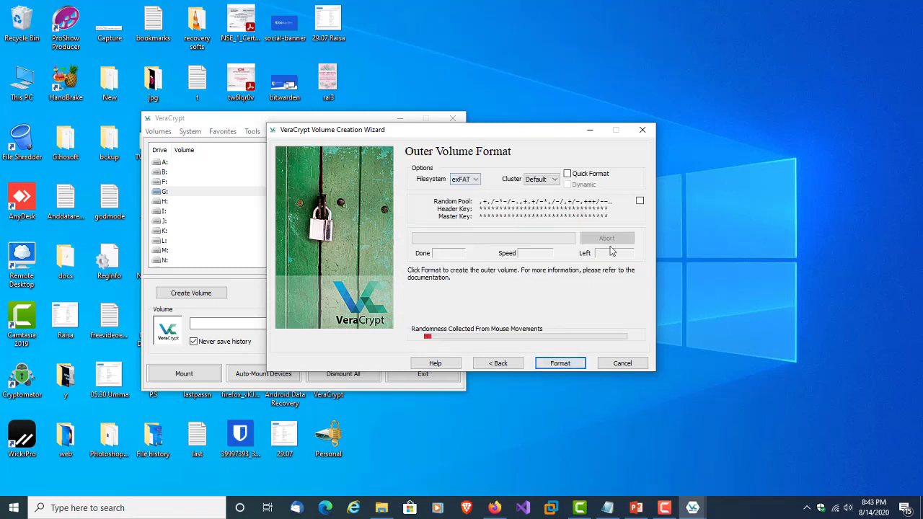
Display the random pool contents and format the outer volume as exFAT with the default cluster size.
left_click(640, 201)
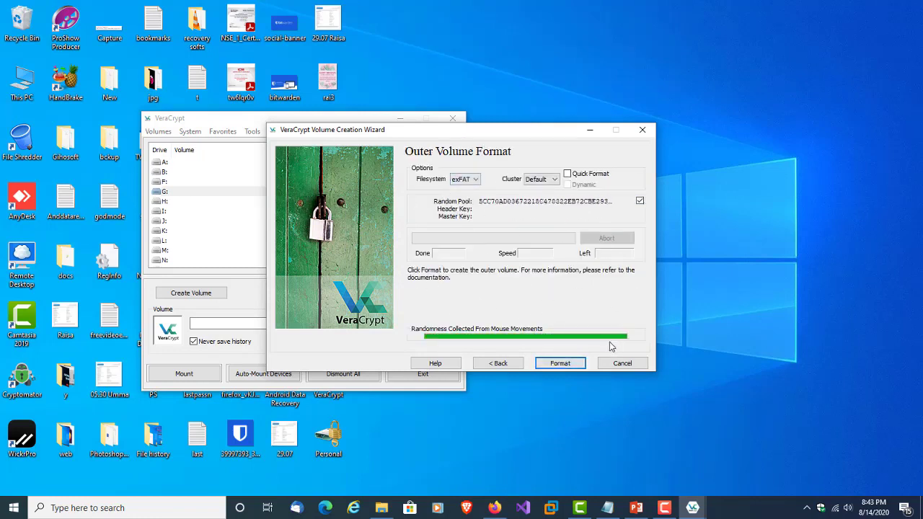
left_click(561, 363)
left_click(504, 302)
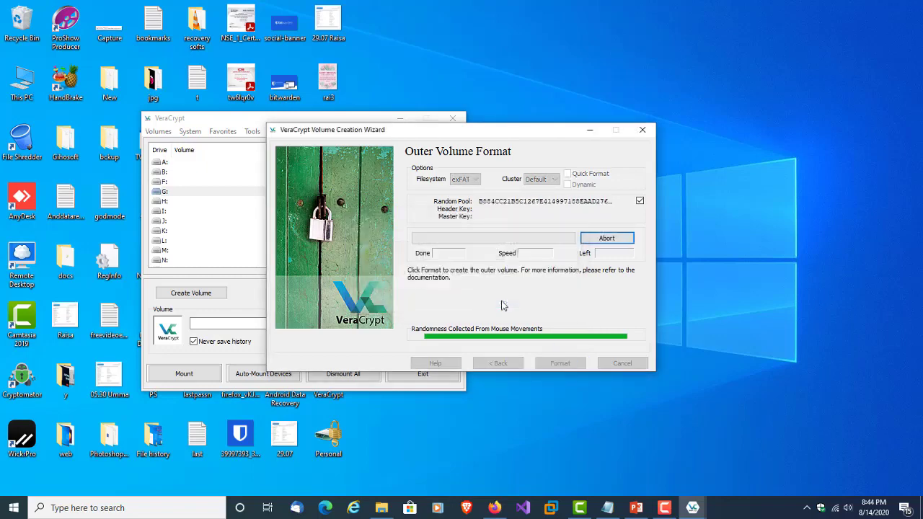
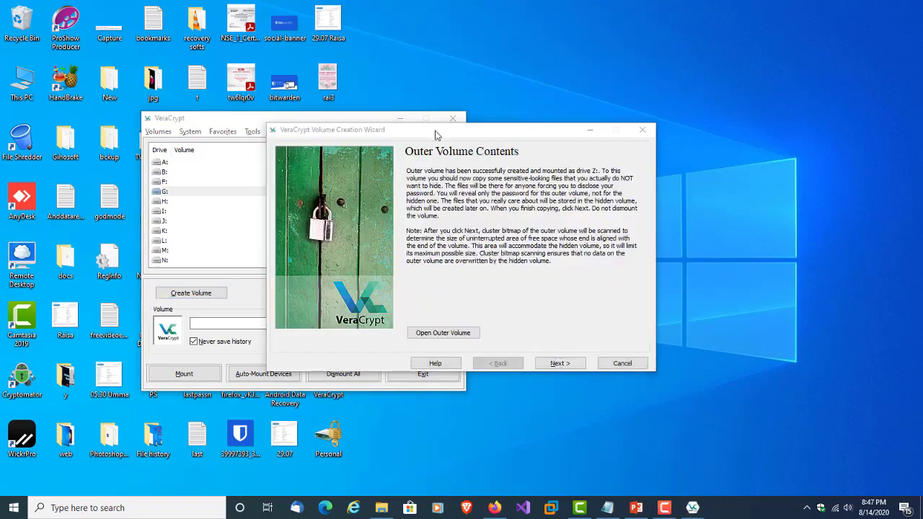
Minimize the main VeraCrypt window and copy the desktop group of decoy files, including the NSE certificates, bitwarden, cryp, rai3 and social-banner.
left_click(400, 120)
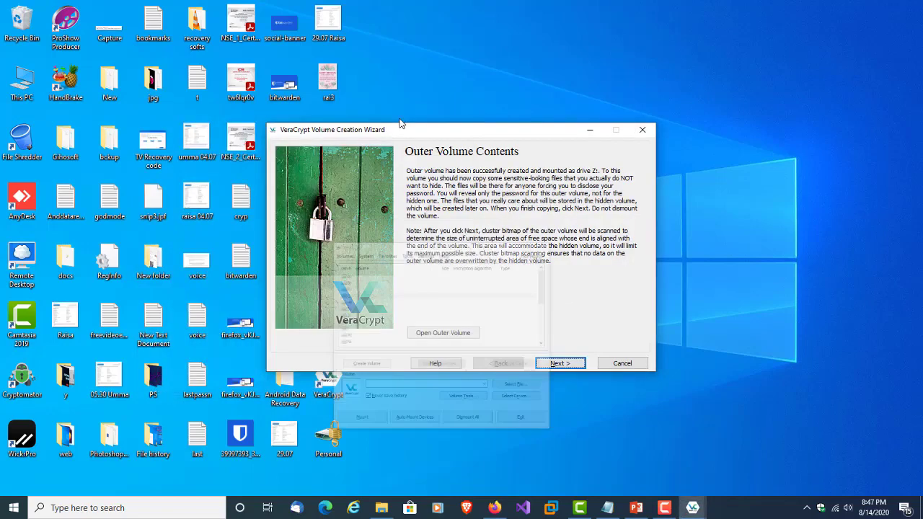
left_click_drag(242, 277, 8, 404)
left_click_drag(240, 220, 252, 21)
left_click_drag(326, 82, 289, 35)
right_click(288, 35)
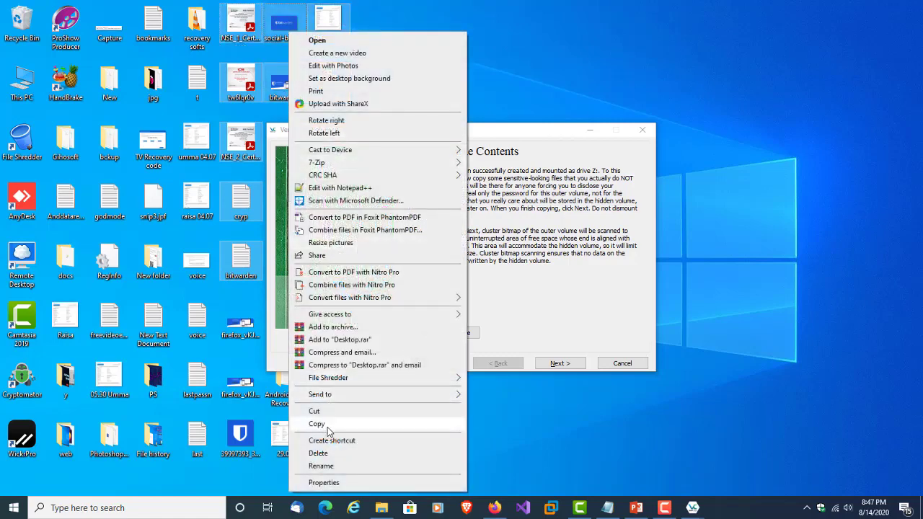
left_click(328, 425)
Open the outer volume mounted as drive Z:, paste the copied decoy files into it, and close its window.
left_click(454, 334)
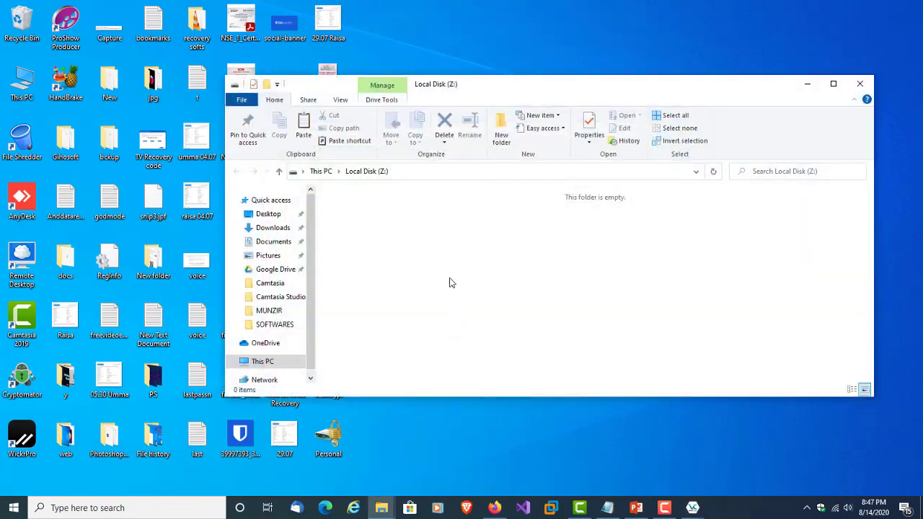
key("ctrl+v")
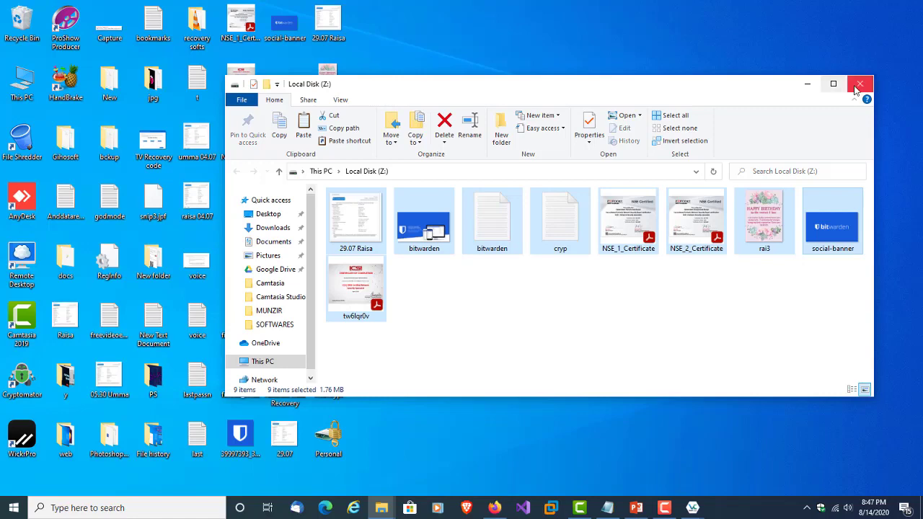
left_click(832, 84)
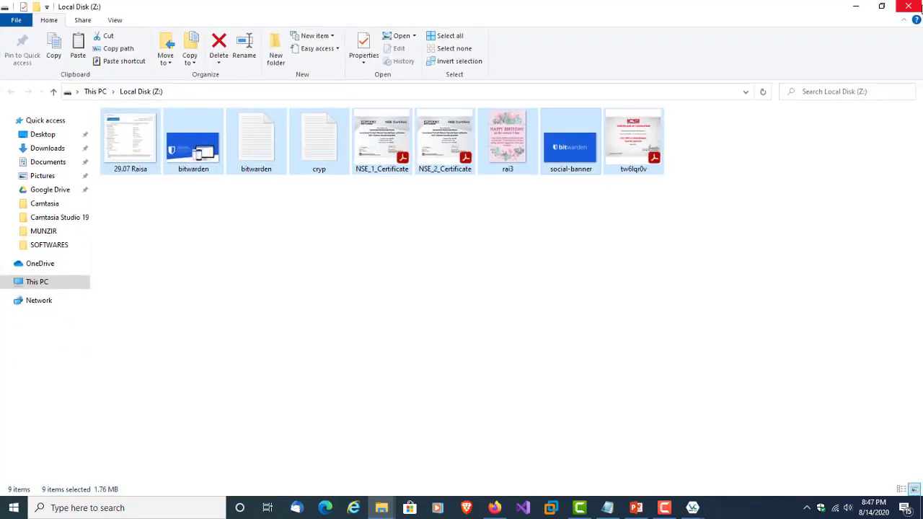
left_click(918, 6)
Continue to the hidden volume with its default encryption options and set its size to 9 GB, accepting the size warning.
left_click(583, 364)
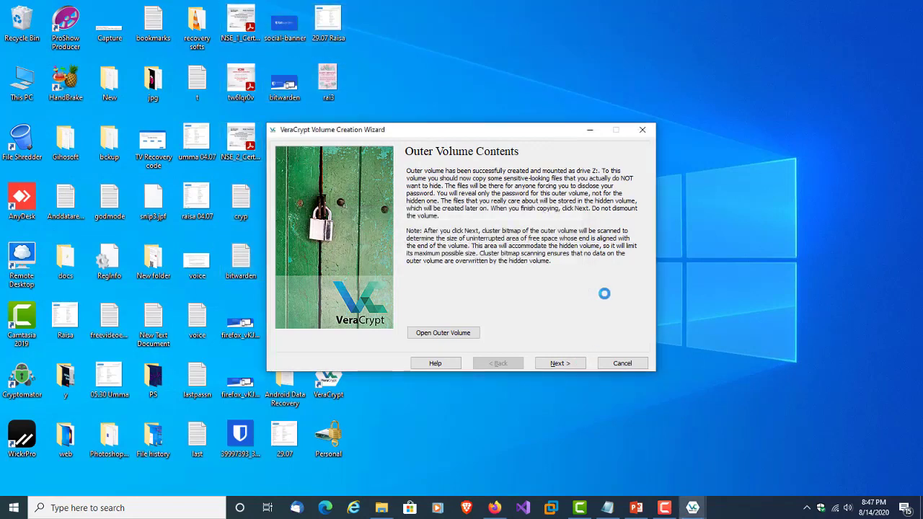
left_click(557, 364)
left_click(557, 364)
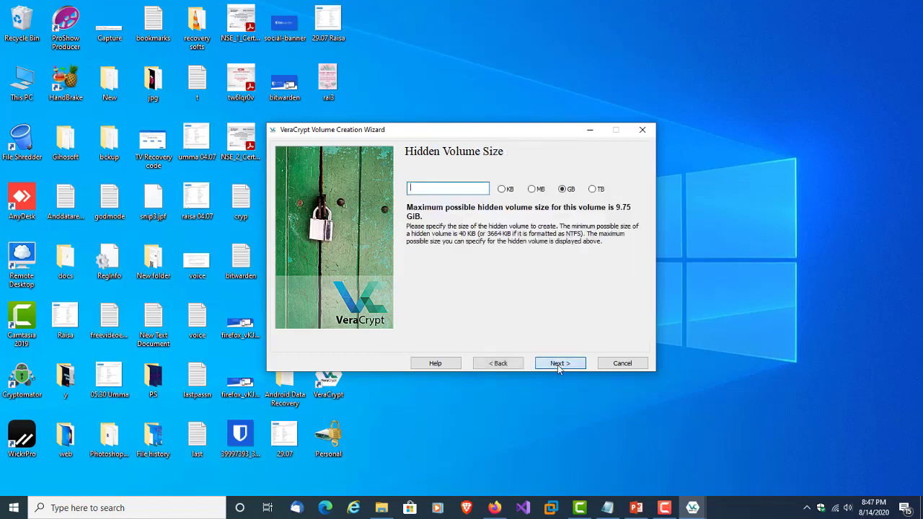
type("9")
left_click(558, 364)
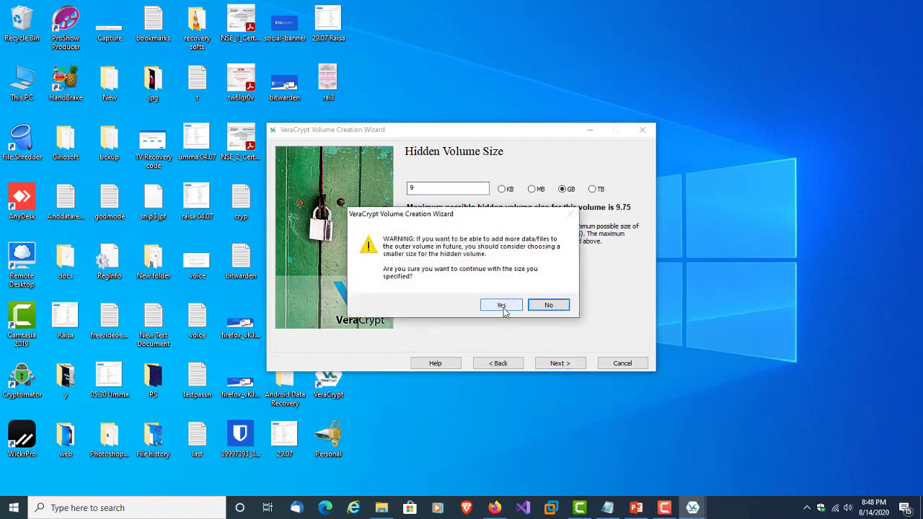
left_click(502, 306)
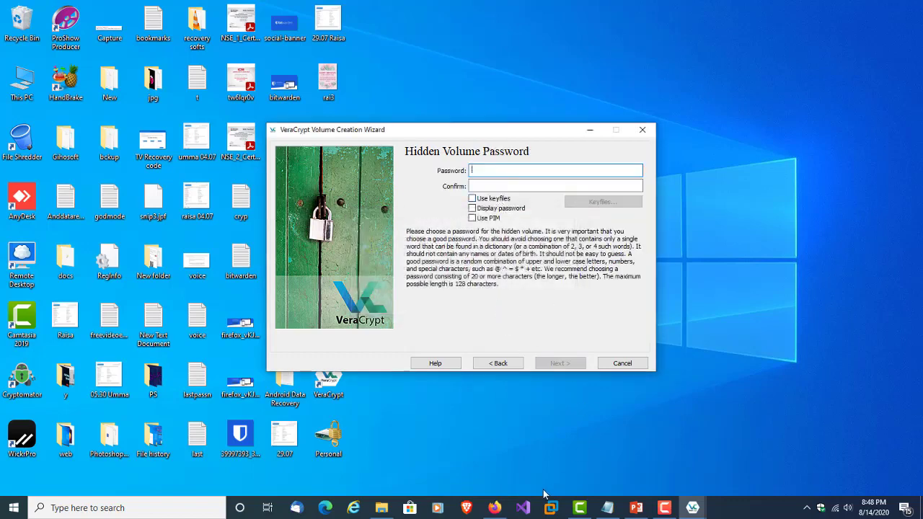
Switch to Firefox and generate and copy a different 22-character Bitwarden password for the hidden volume.
left_click(495, 507)
left_click(865, 36)
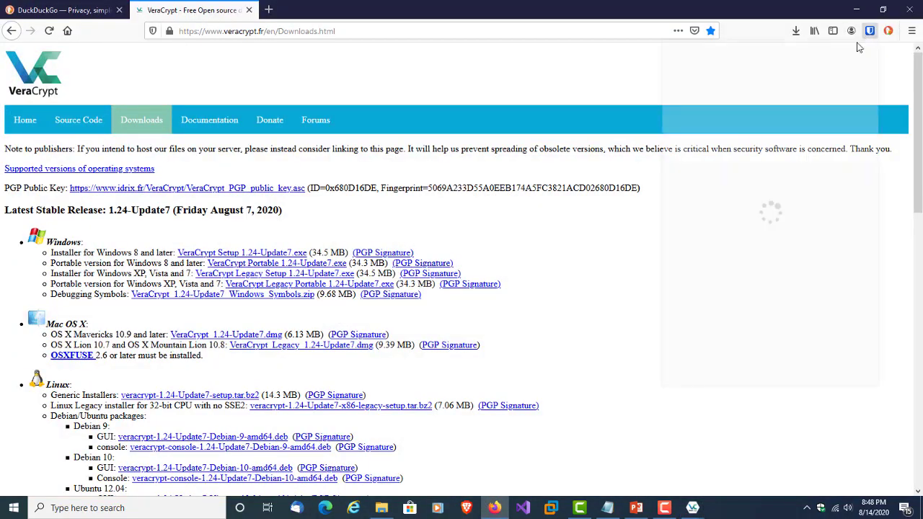
left_click(795, 369)
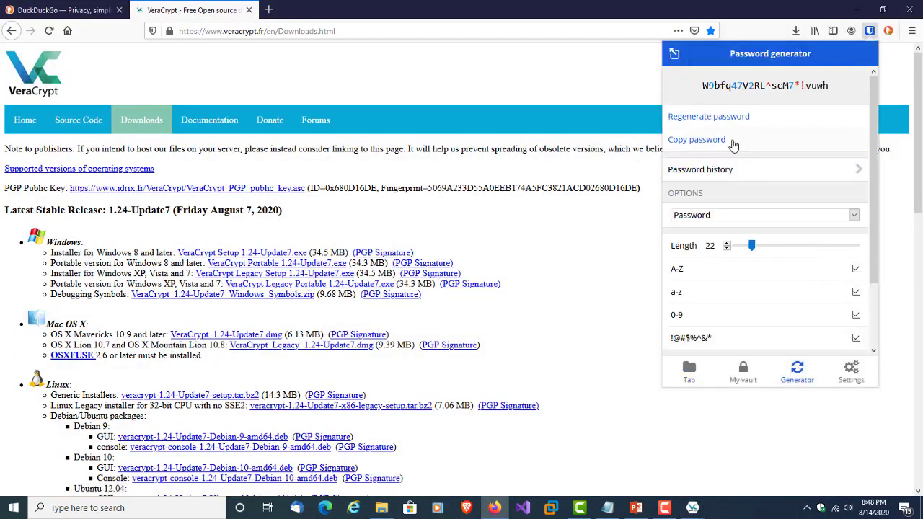
left_click(730, 118)
left_click(730, 117)
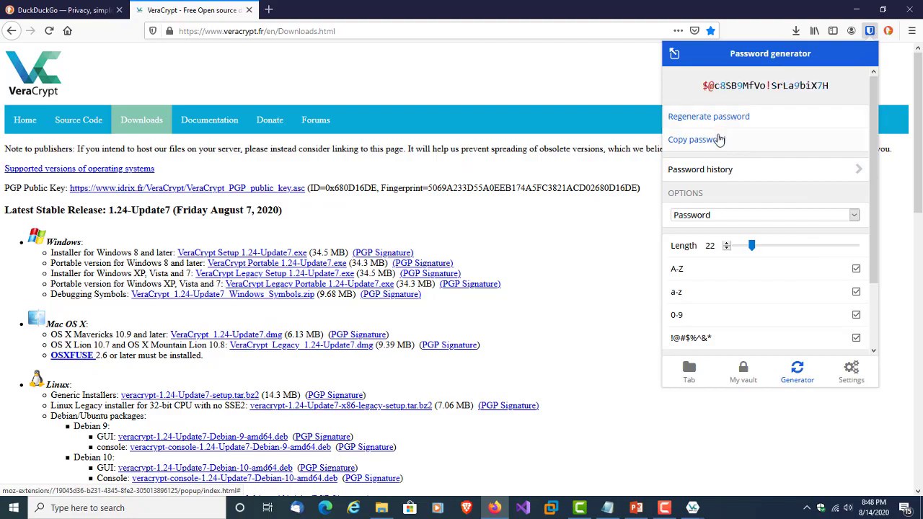
left_click(764, 139)
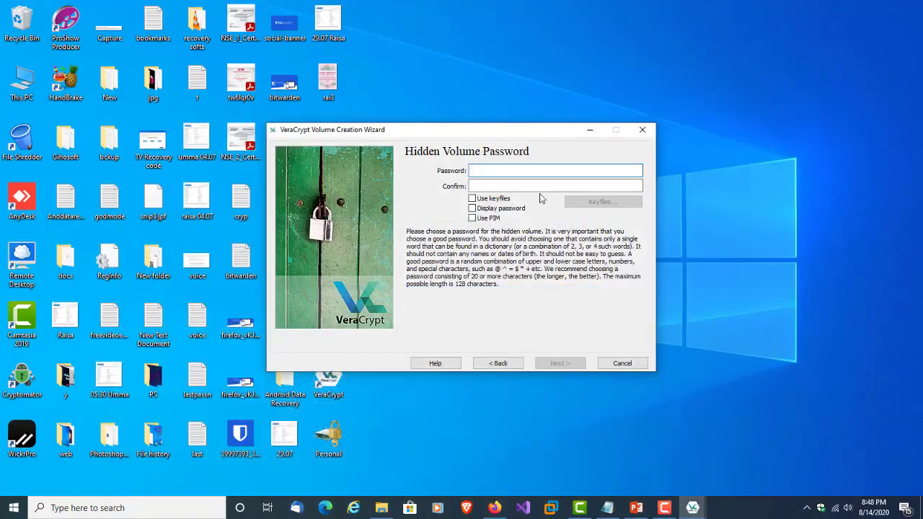
Enter the copied hidden volume password in both the password and confirmation fields and continue.
key("ctrl+v")
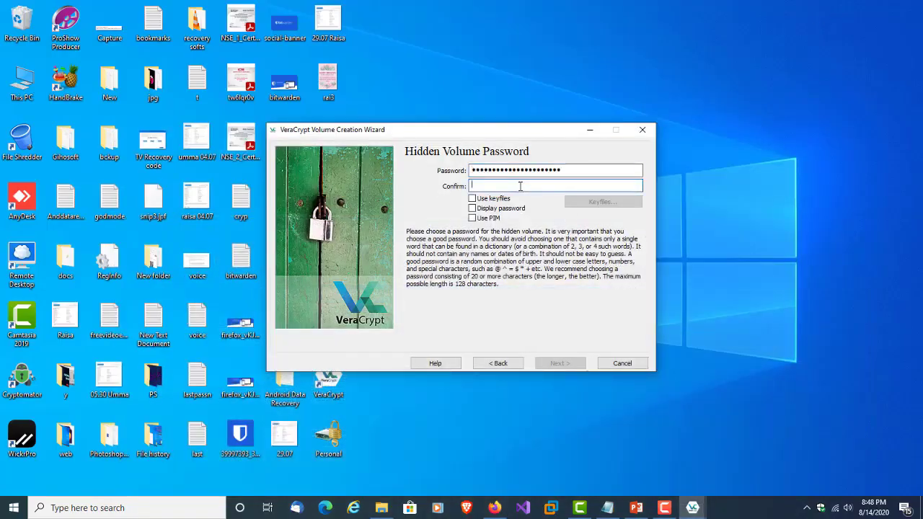
key("ctrl+v")
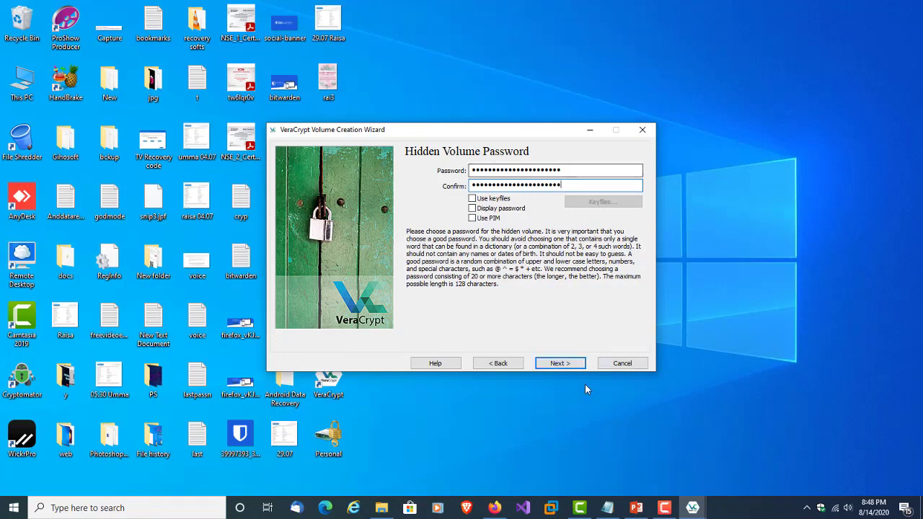
left_click(577, 364)
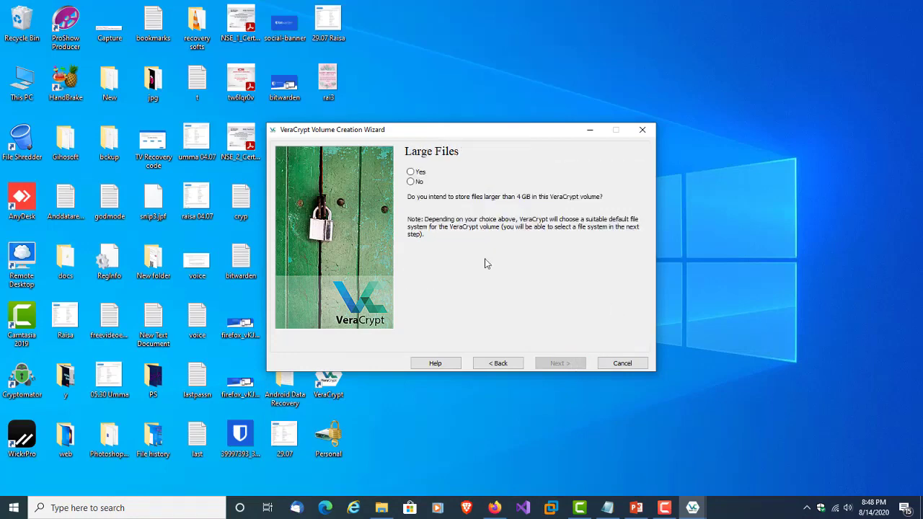
Choose to store files larger than 4 GB and format the hidden volume as exFAT with the default cluster size.
left_click(421, 173)
left_click(558, 363)
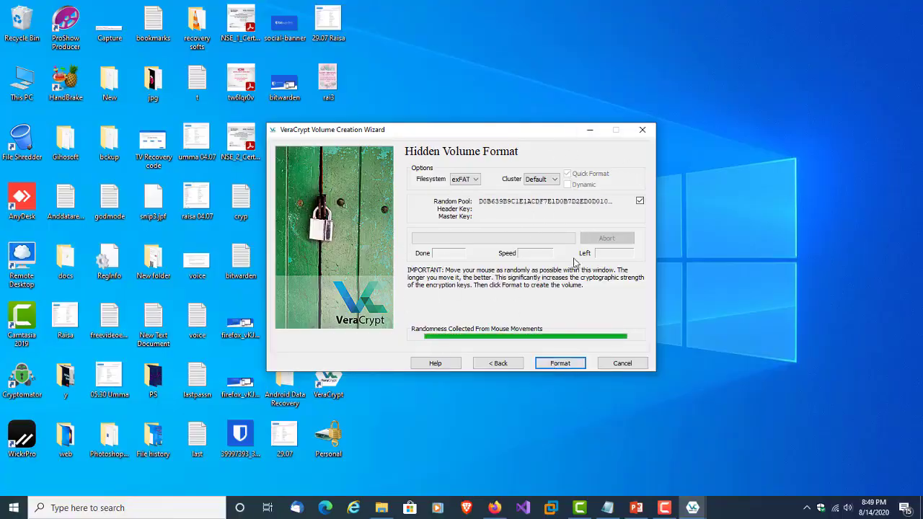
left_click(569, 365)
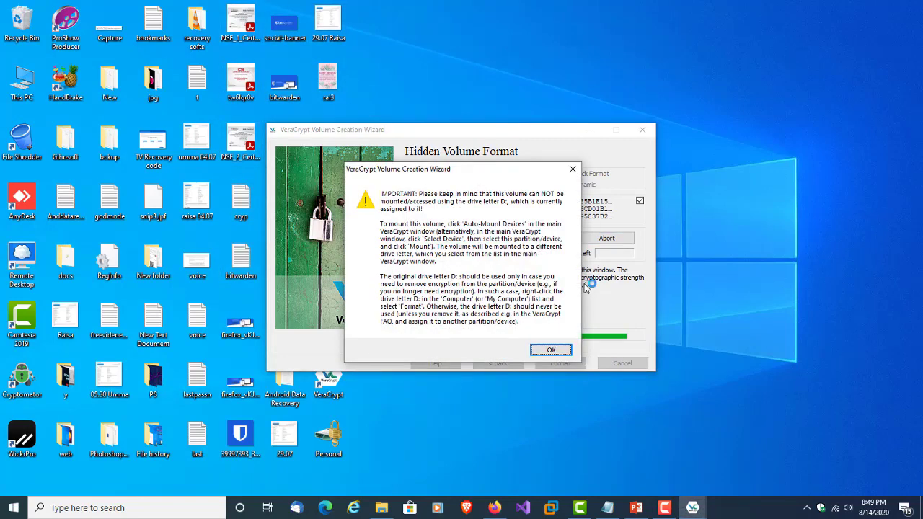
Acknowledge the drive letter D: warning and remaining notices, and exit the volume creation wizard.
left_click(550, 351)
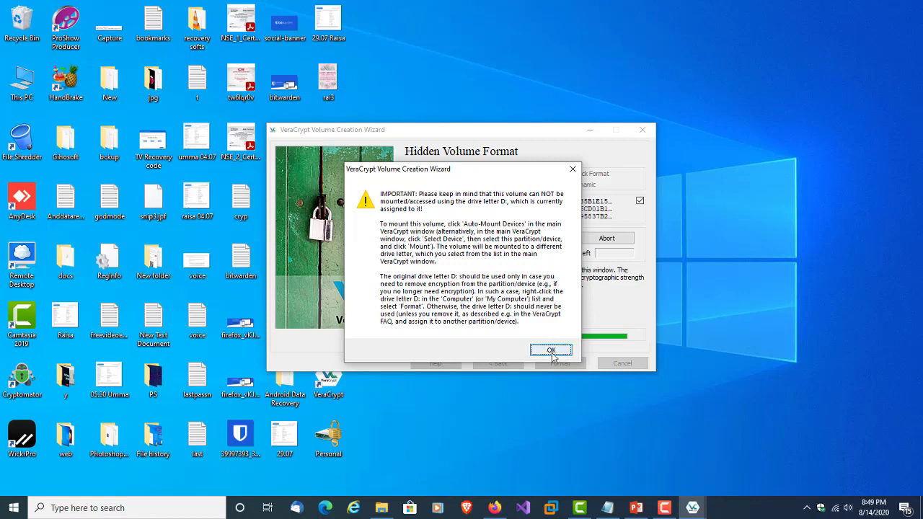
left_click(551, 352)
left_click(562, 339)
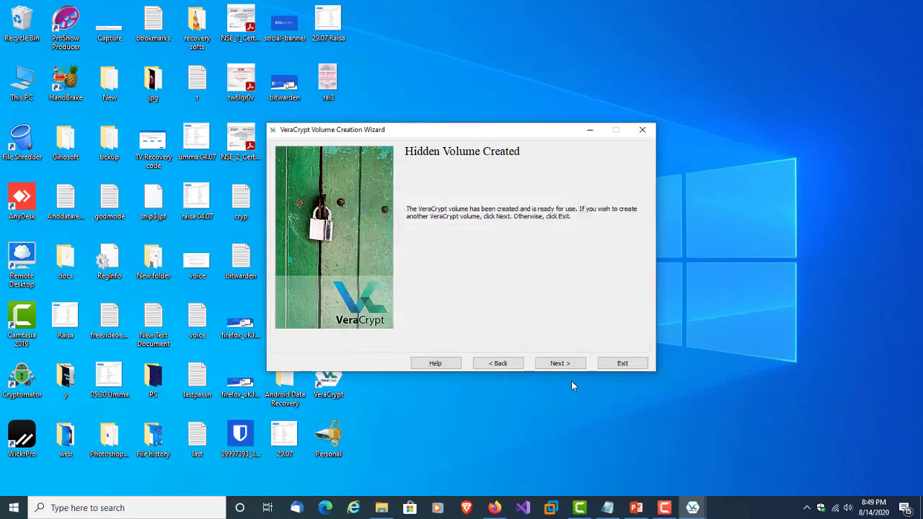
left_click(620, 363)
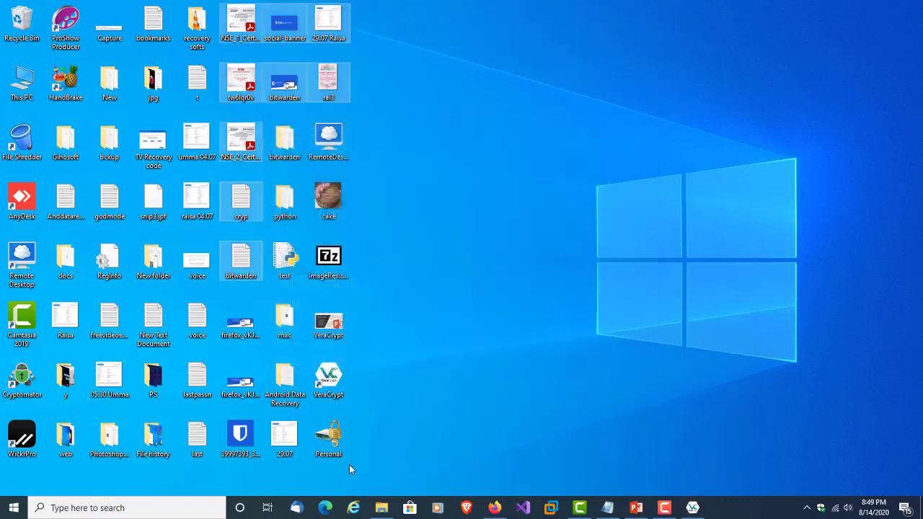
Check Local Disk (D:) in File Explorer, and in VeraCrypt choose \Device\Harddisk0\Partition4 (D:) as the volume to mount.
left_click(382, 507)
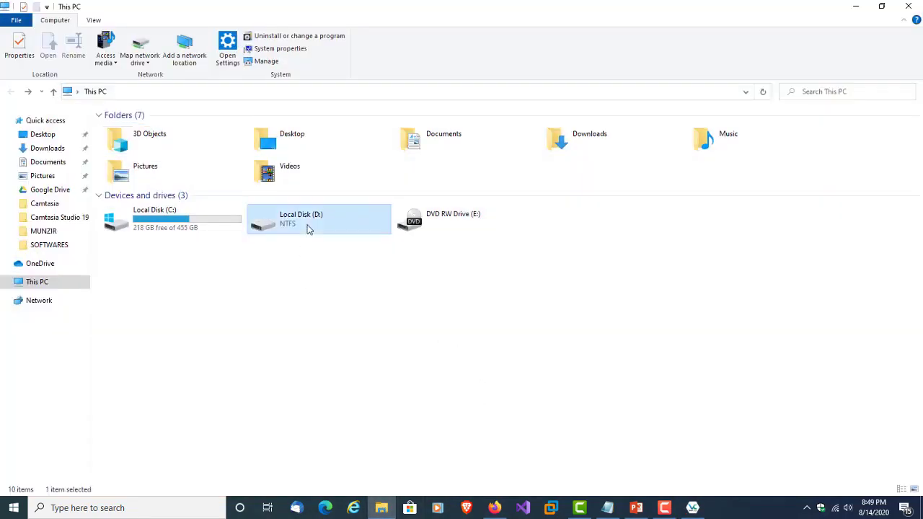
left_click(308, 229)
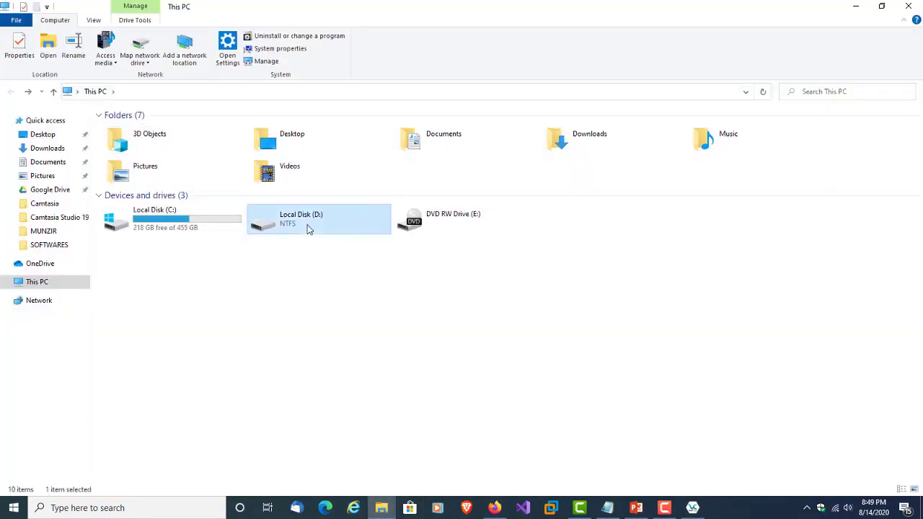
left_click(692, 508)
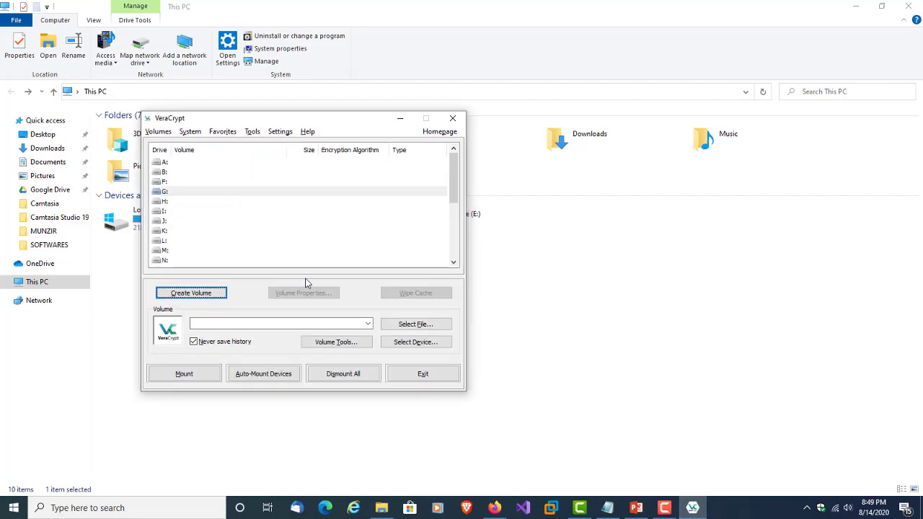
left_click(416, 342)
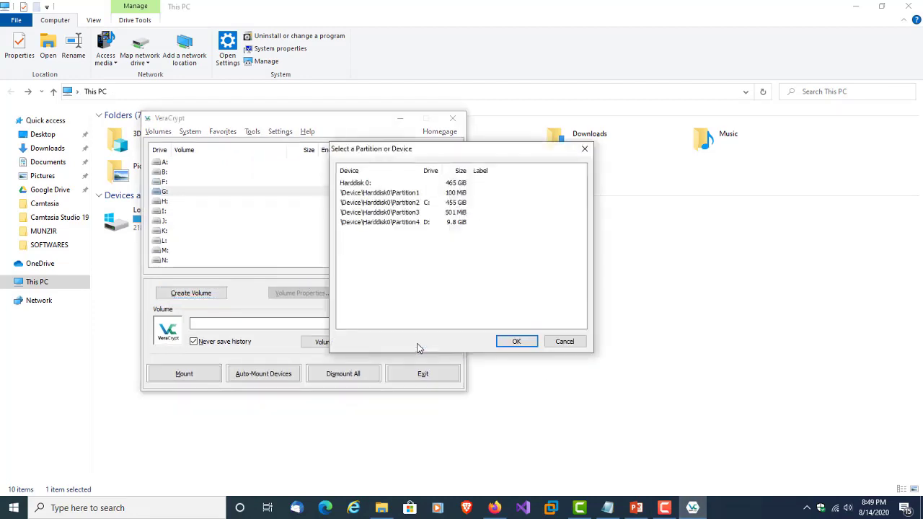
left_click(385, 223)
left_click(517, 343)
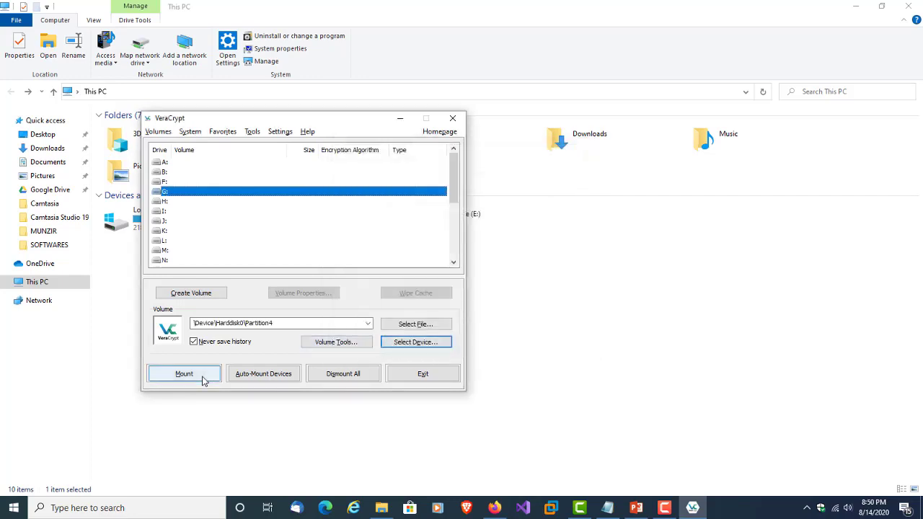
Mount Partition4 as drive K: using the copied hidden volume password.
left_click(190, 231)
left_click_drag(218, 123, 591, 144)
left_click(574, 401)
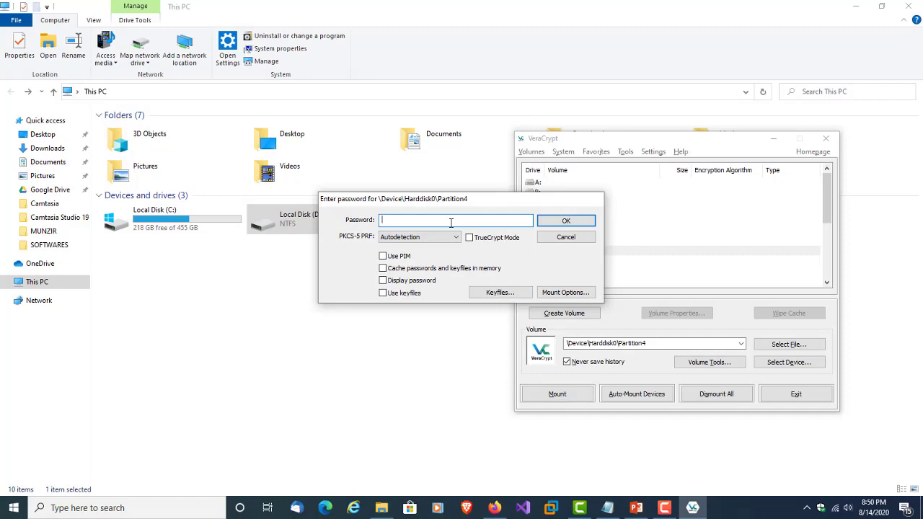
key("ctrl+v")
left_click(543, 220)
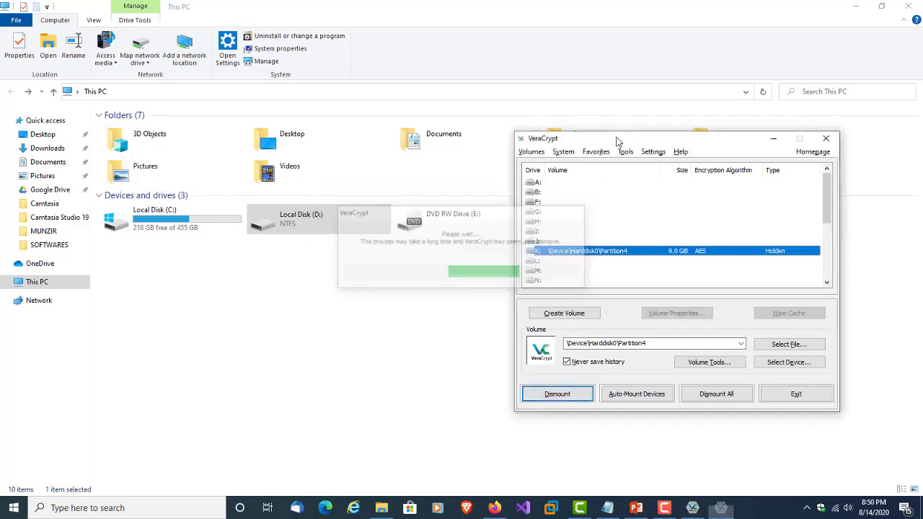
View the contents of the mounted hidden volume on drive K: in File Explorer and dismount it in VeraCrypt.
left_click_drag(616, 141, 197, 131)
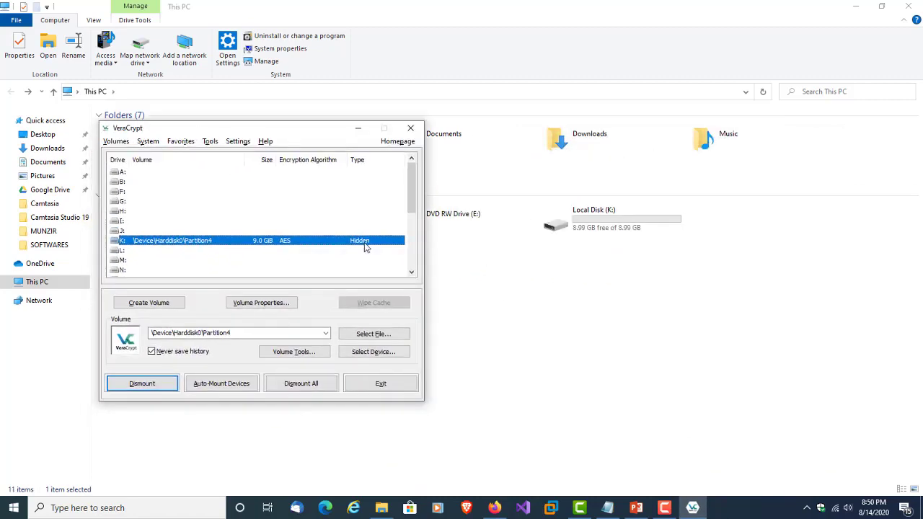
double_click(619, 238)
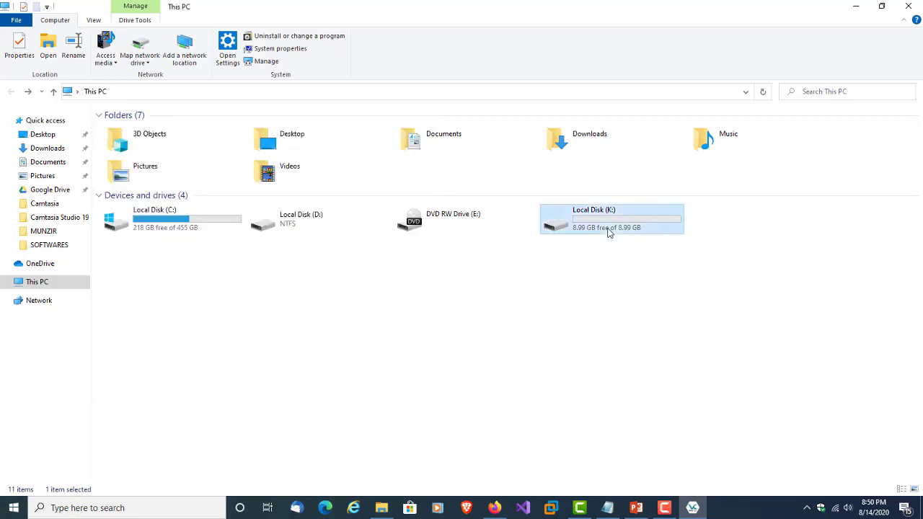
left_click(11, 92)
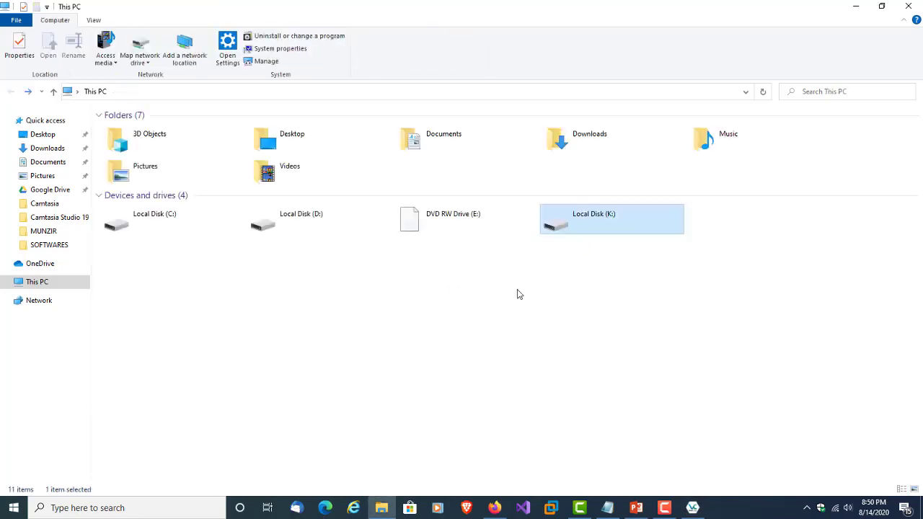
left_click(693, 505)
left_click(161, 386)
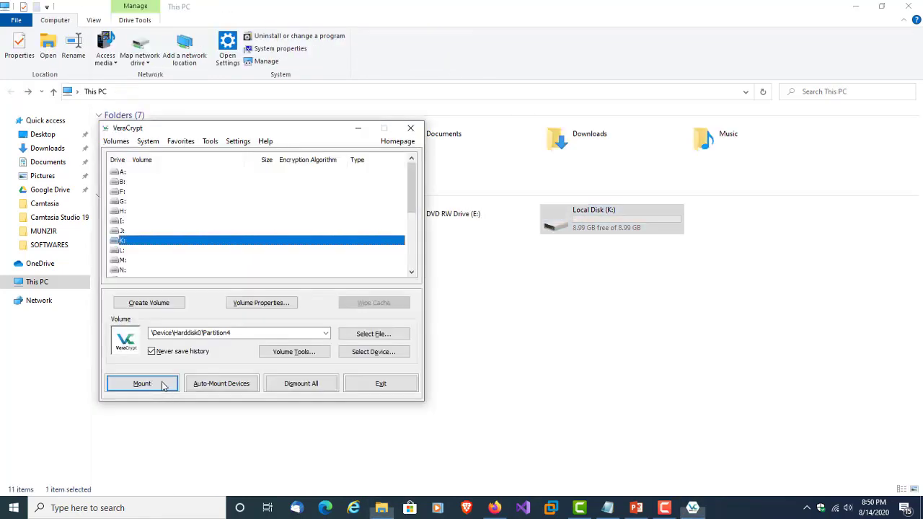
Select \Device\Harddisk0\Partition4 again and mount it as drive K: using the outer volume password.
left_click_drag(276, 136, 607, 135)
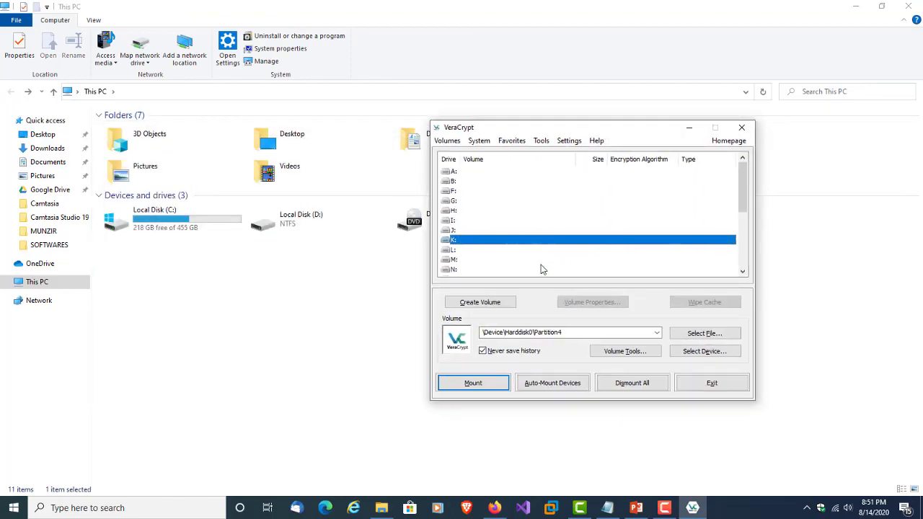
left_click(702, 351)
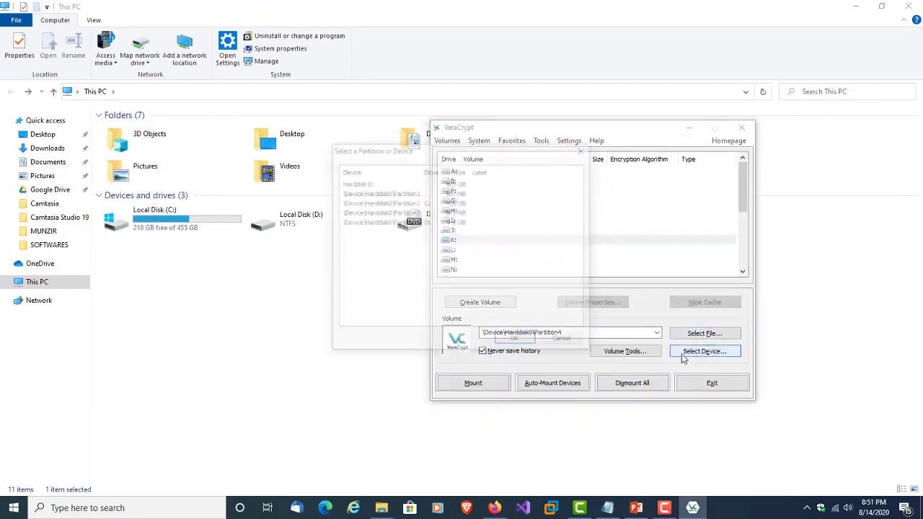
left_click(425, 223)
left_click(522, 340)
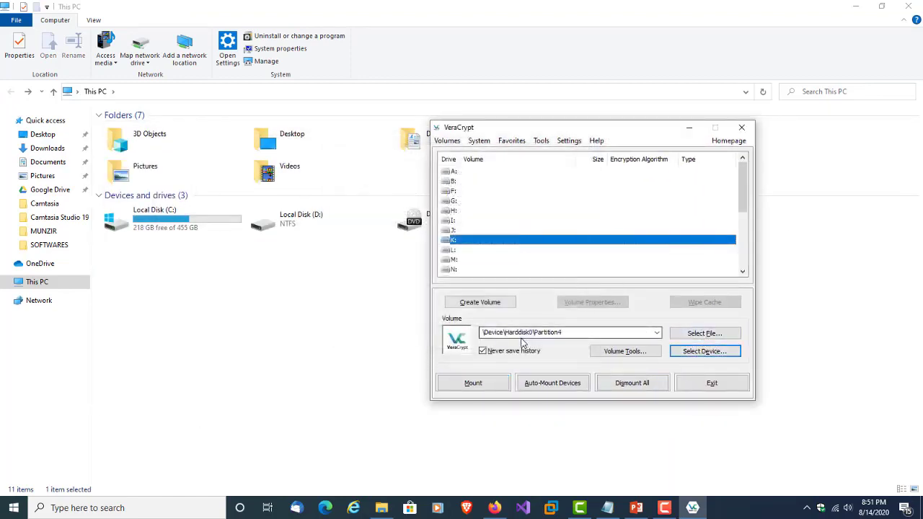
left_click(489, 383)
key("ctrl+v")
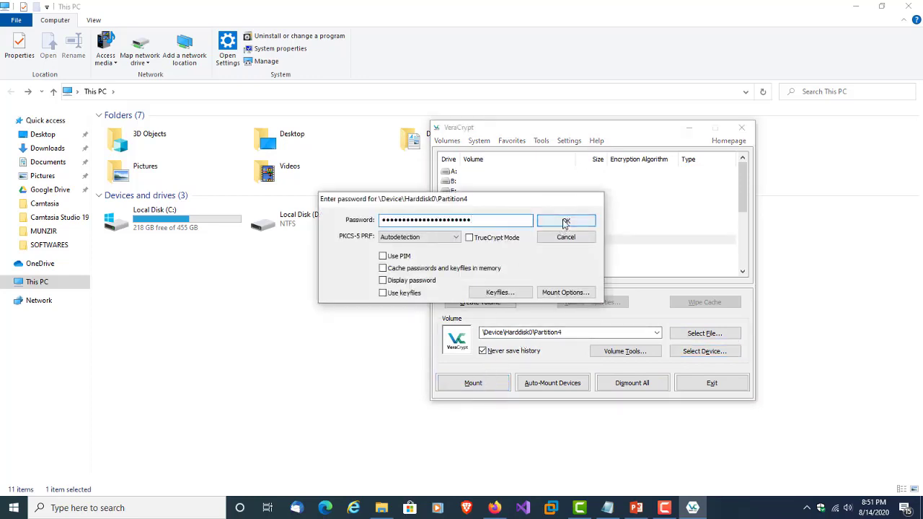
left_click(565, 223)
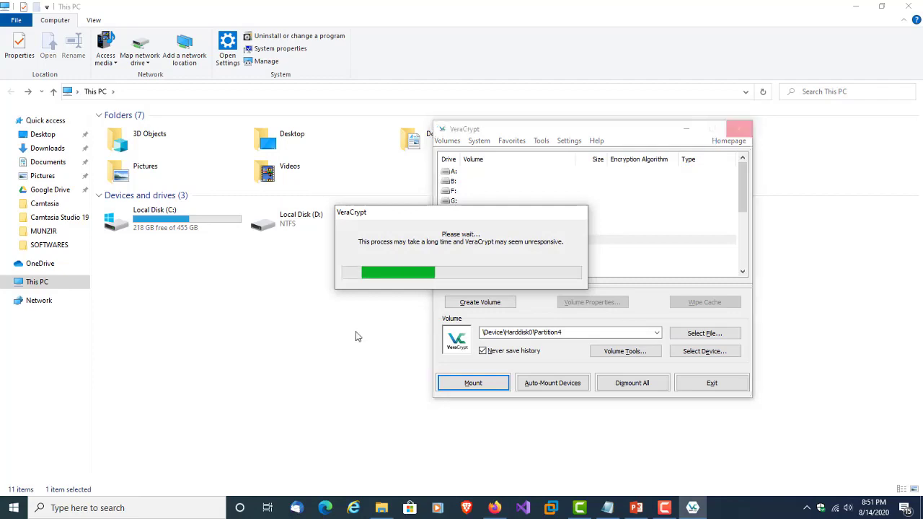
View the decoy files on the mounted outer volume K:, dismount it and close the VeraCrypt window.
left_click_drag(641, 134, 331, 104)
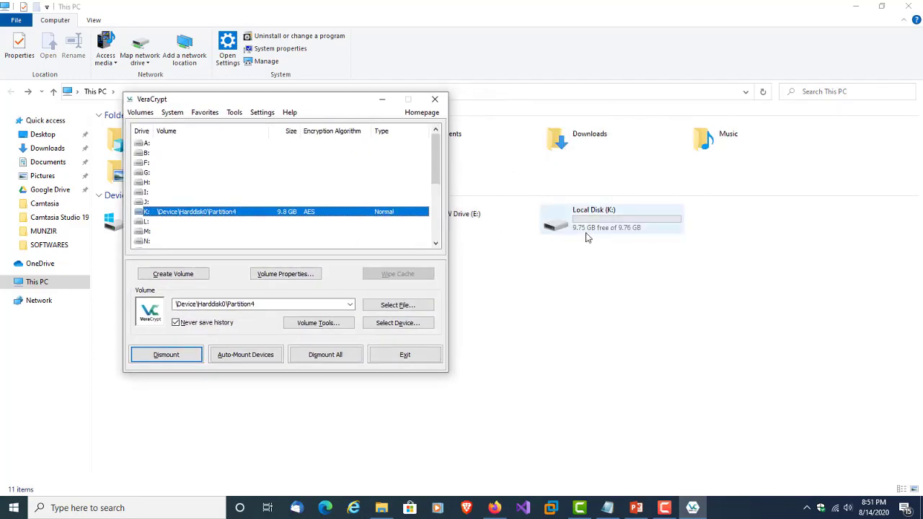
double_click(606, 233)
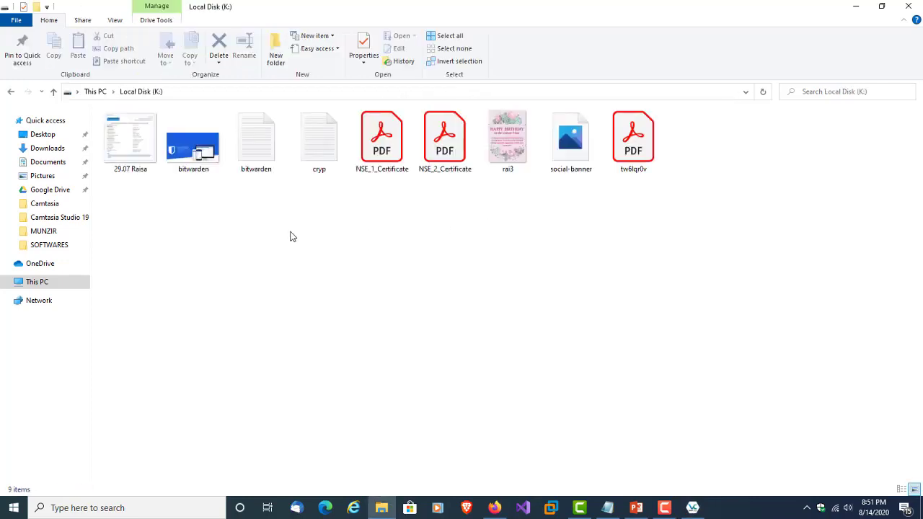
left_click(11, 91)
left_click(692, 508)
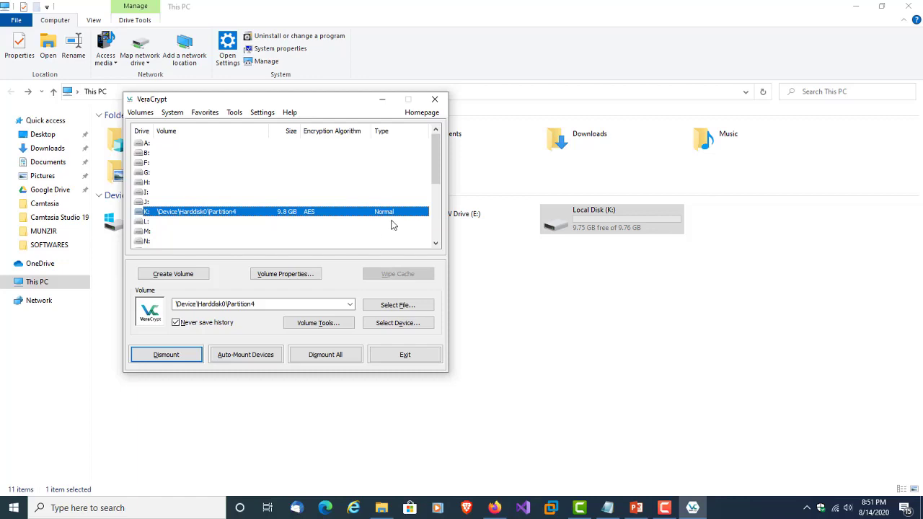
left_click(175, 354)
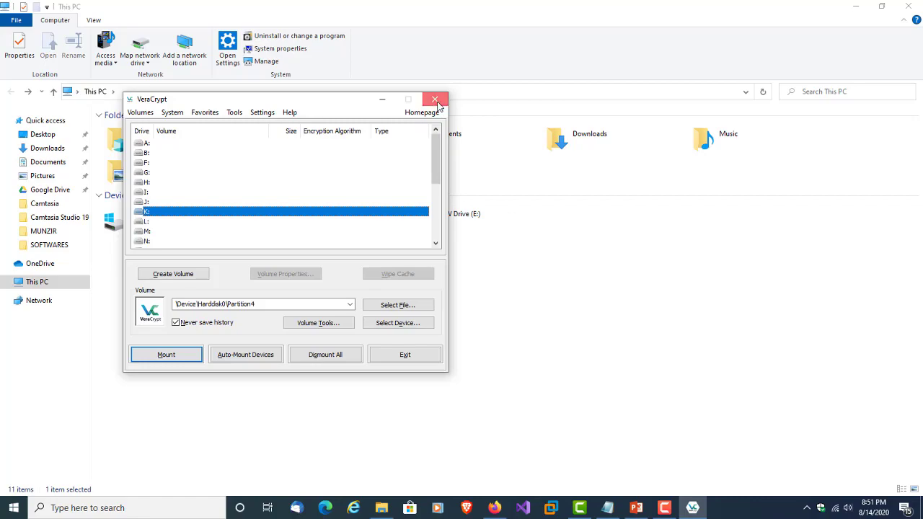
left_click(435, 99)
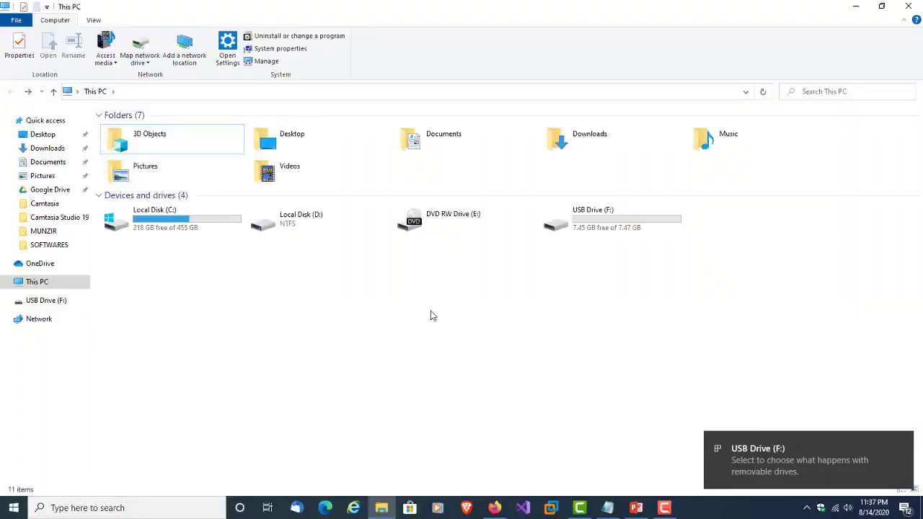
Refresh This PC and check the inserted USB Drive (F:) among the drives.
right_click(433, 313)
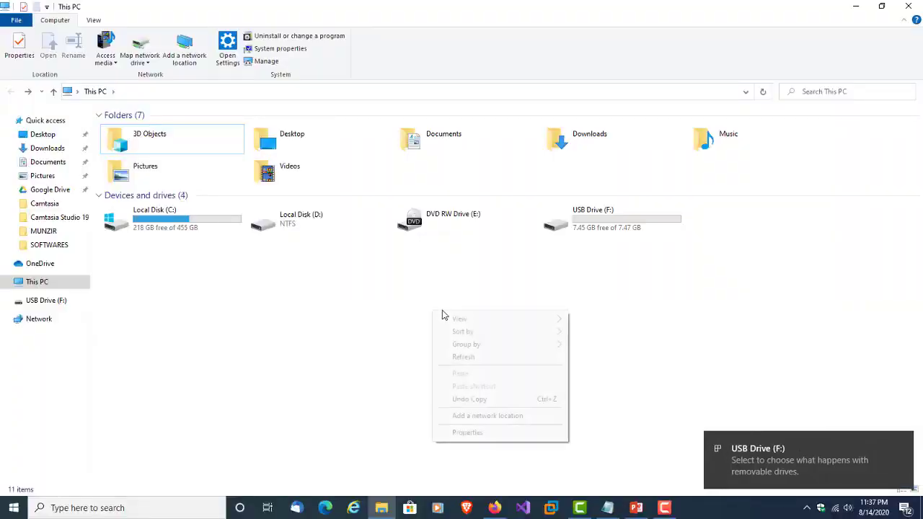
left_click(475, 356)
left_click(565, 234)
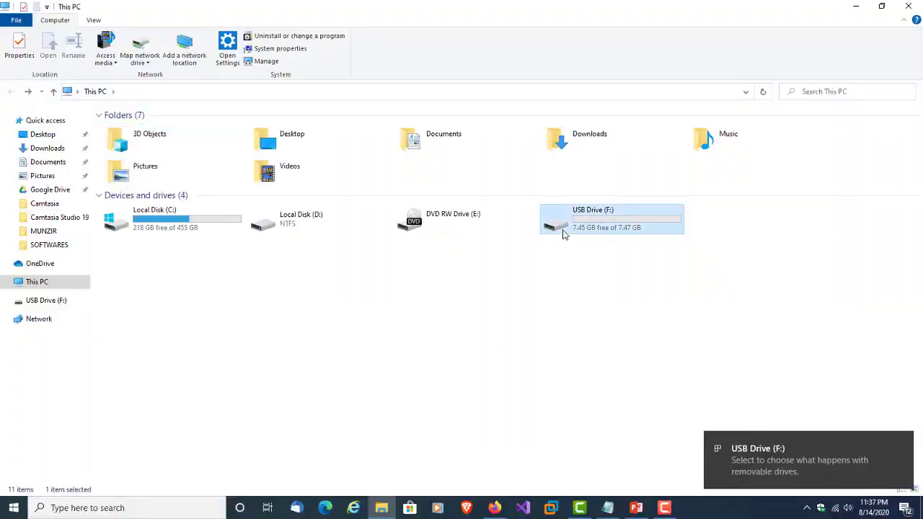
left_click(550, 283)
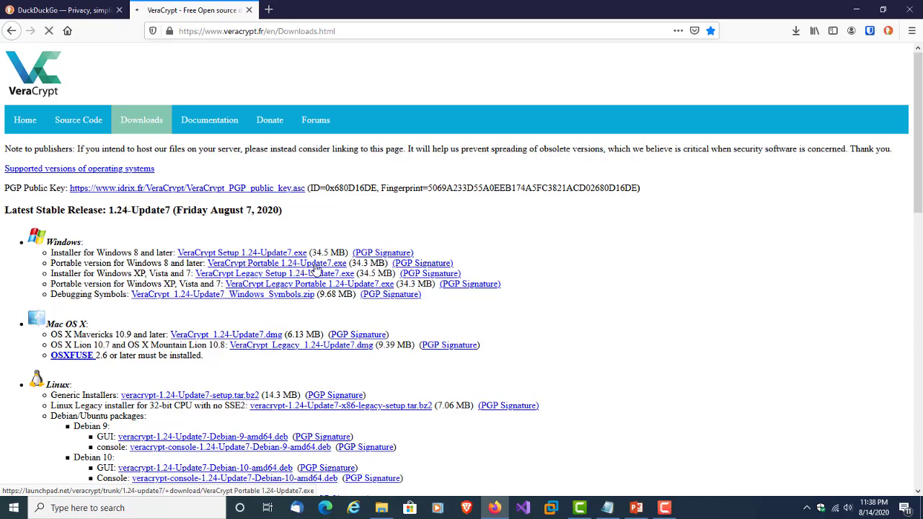
In Firefox, download VeraCrypt Portable 1.24-Update7.exe from the VeraCrypt downloads page and show it in its folder.
left_click(496, 288)
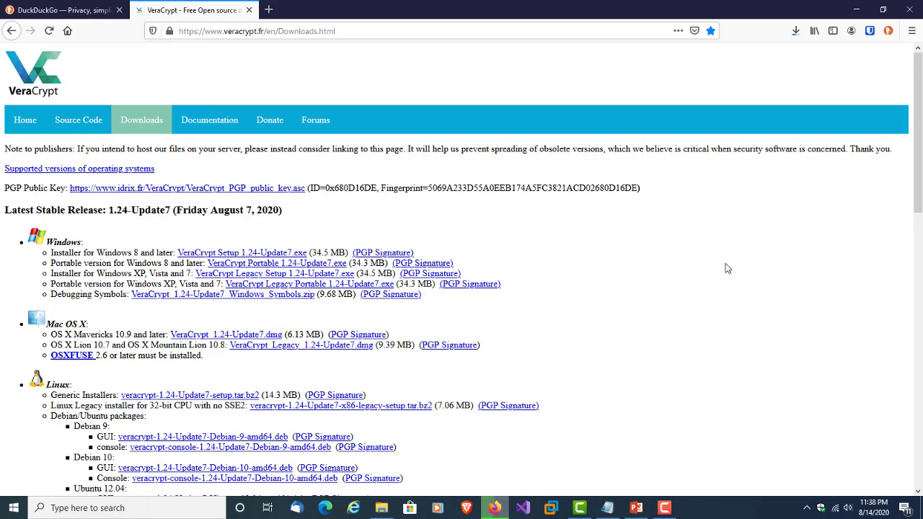
left_click(794, 33)
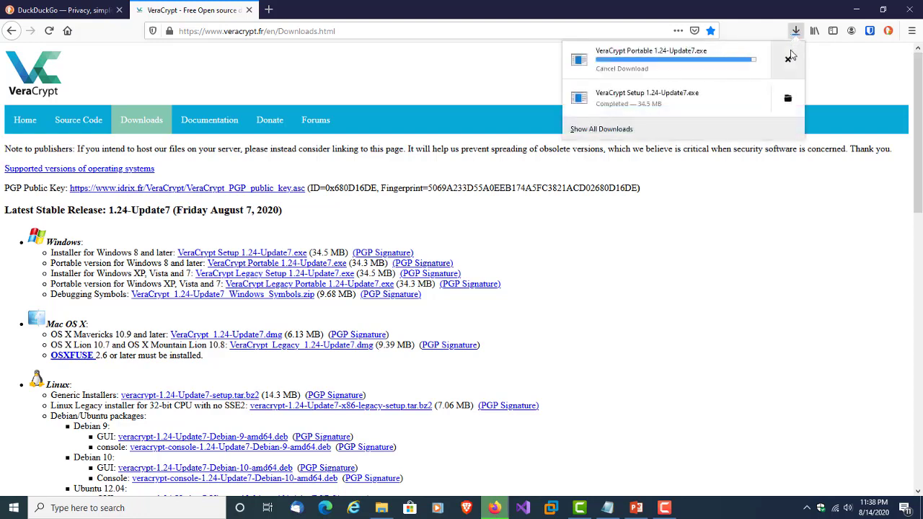
left_click(787, 61)
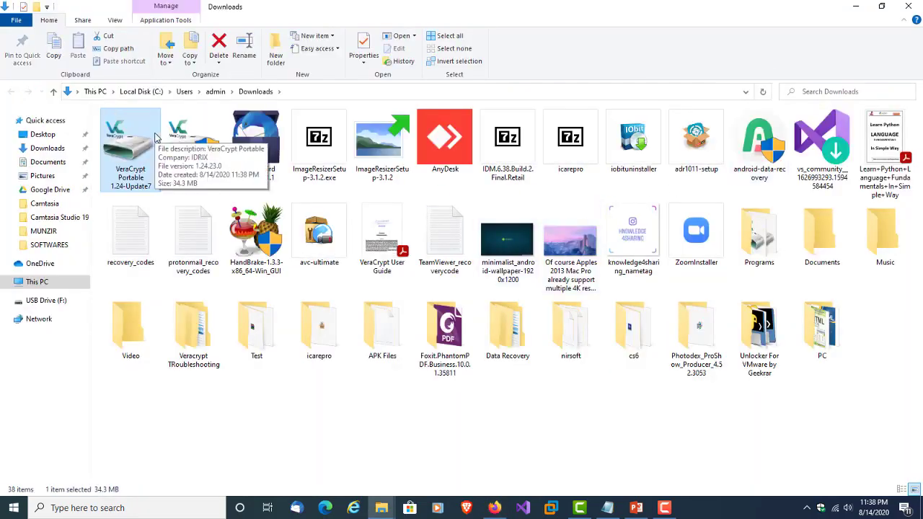
Run VeraCrypt Portable 1.24-Update7, accept the license terms and continue to the extraction options.
double_click(124, 154)
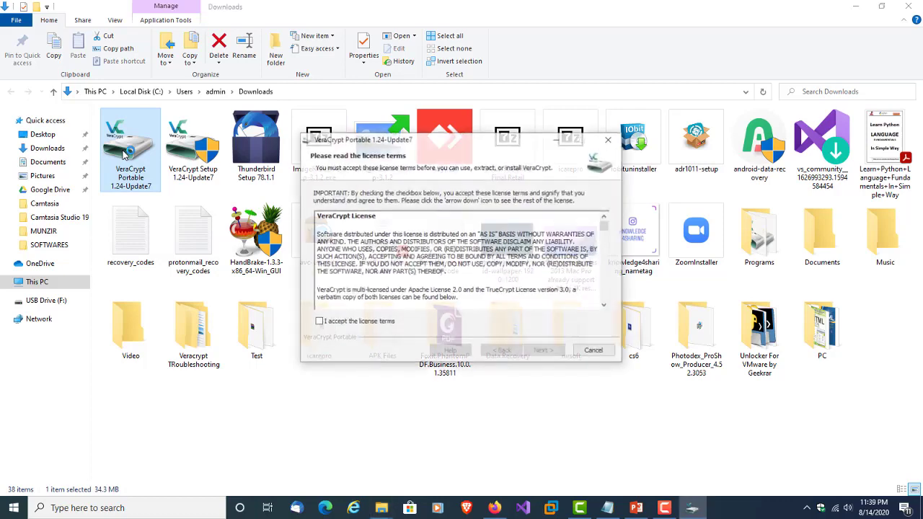
left_click(319, 322)
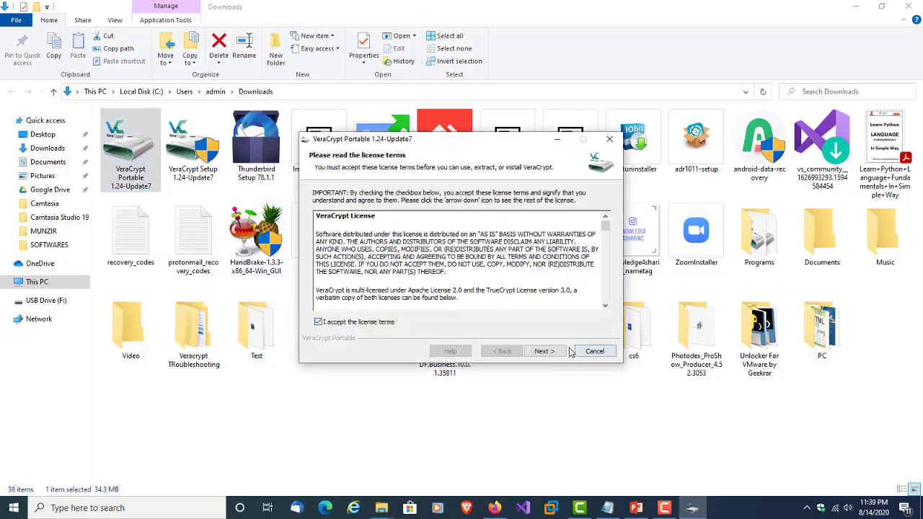
left_click(555, 352)
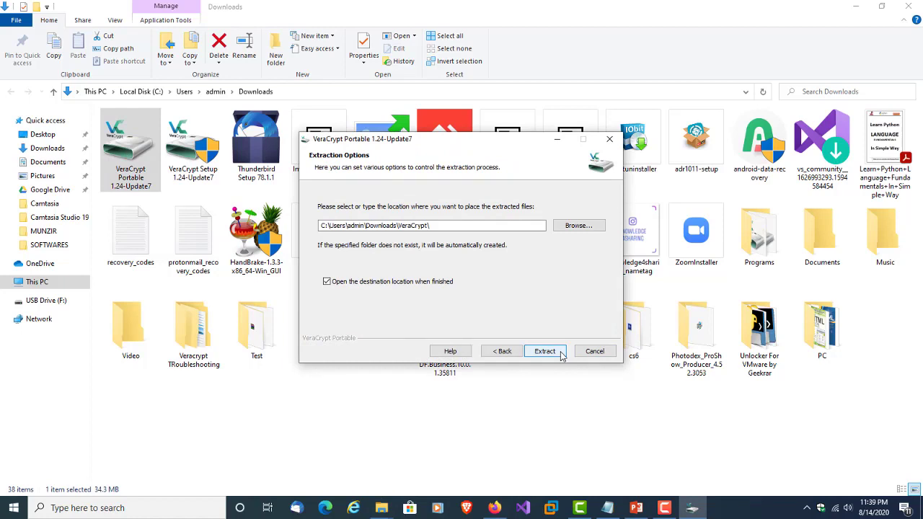
Set the extraction location to F:\Important on the USB drive and extract the VeraCrypt Portable files there.
left_click(580, 227)
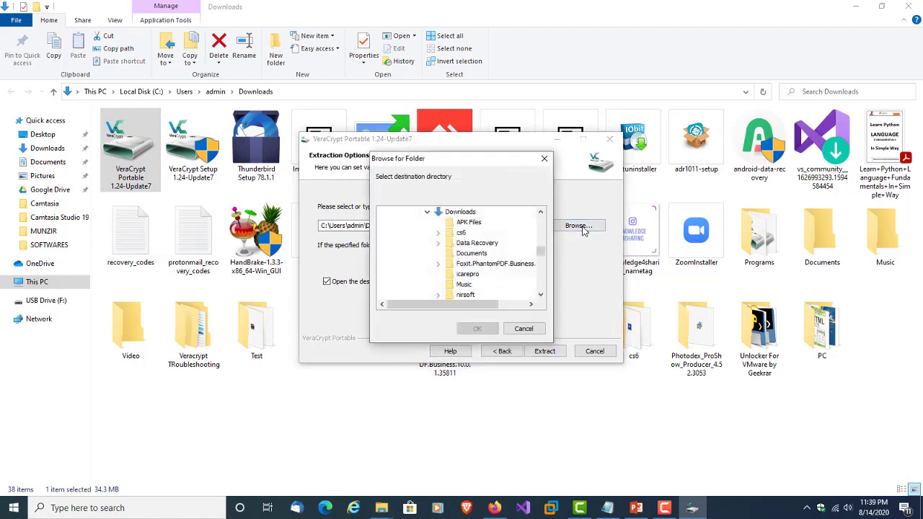
scroll(505, 259, "down", 5)
left_click(431, 263)
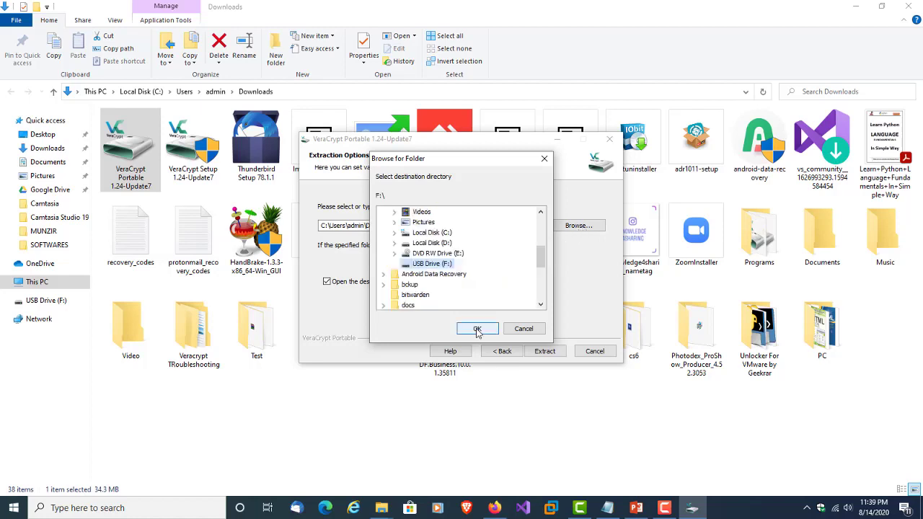
left_click(476, 330)
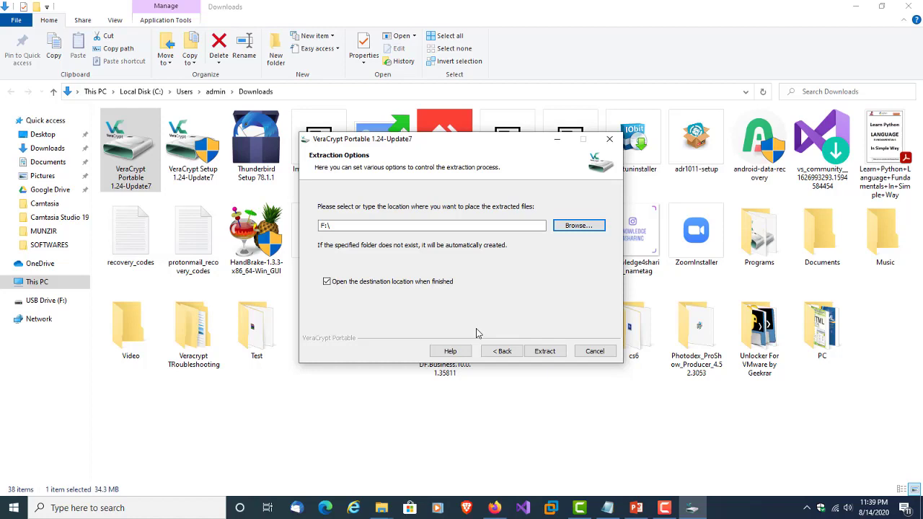
left_click(385, 226)
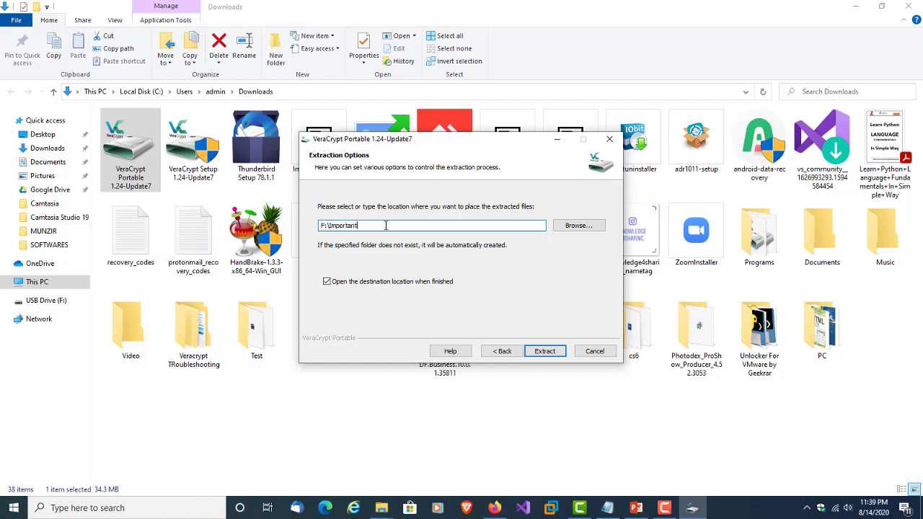
left_click(545, 351)
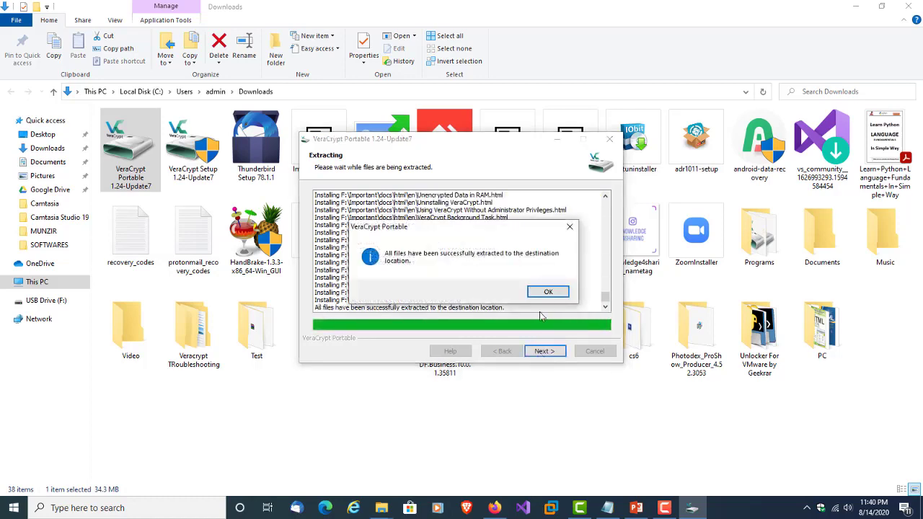
Finish the portable extraction and delete the docs and Languages folders from F:\Important.
left_click(548, 292)
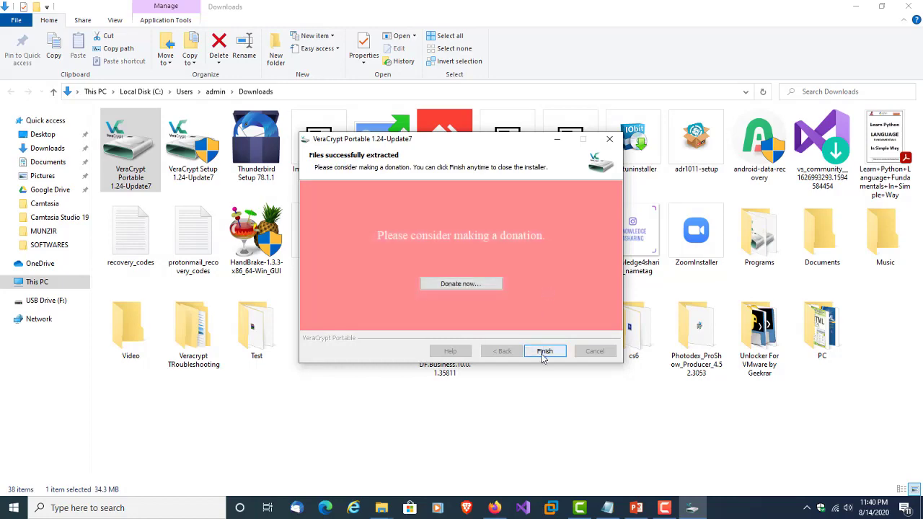
left_click(545, 351)
left_click(122, 129)
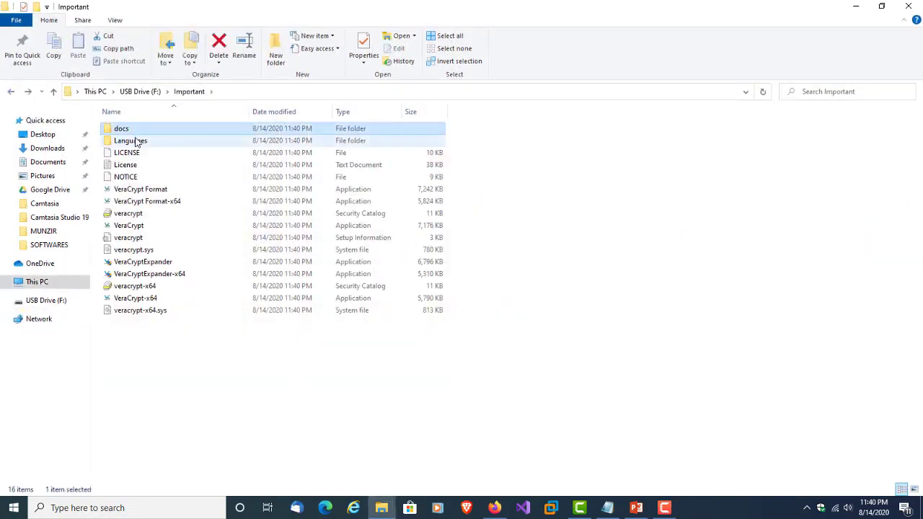
left_click(141, 144, "ctrl")
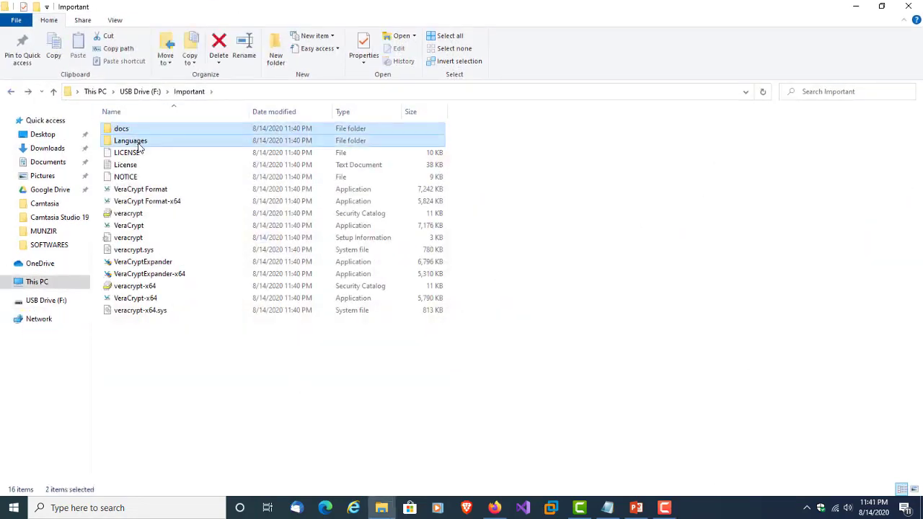
key("Delete")
key("Return")
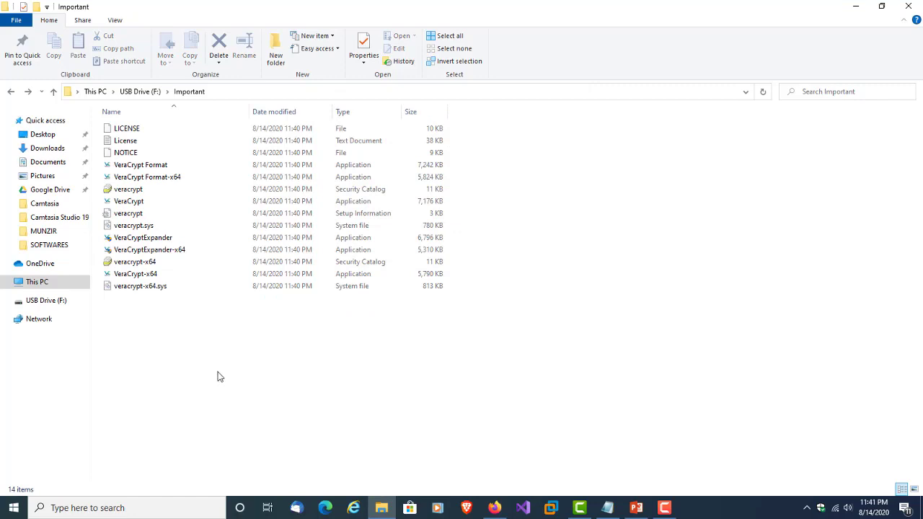
Run VeraCrypt from F:\Important and start creating an encrypted file container as a standard VeraCrypt volume.
double_click(155, 204)
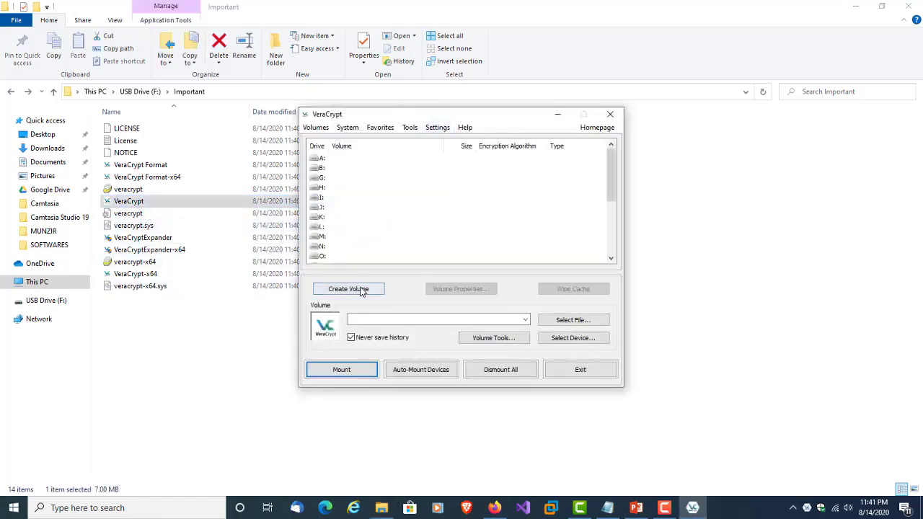
left_click(362, 290)
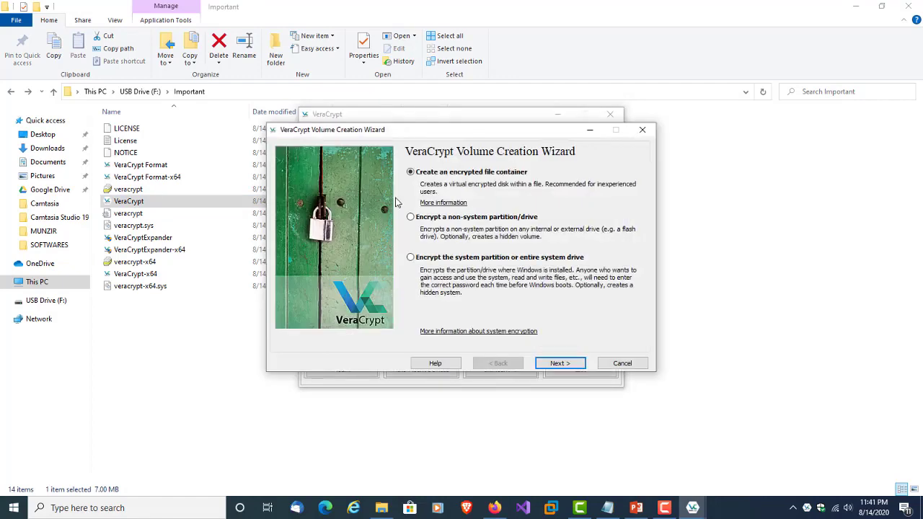
left_click(568, 365)
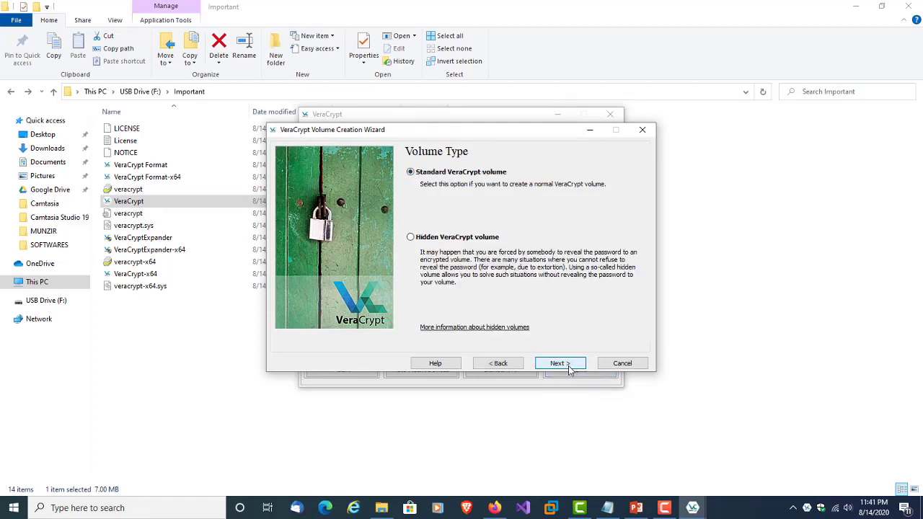
left_click(568, 366)
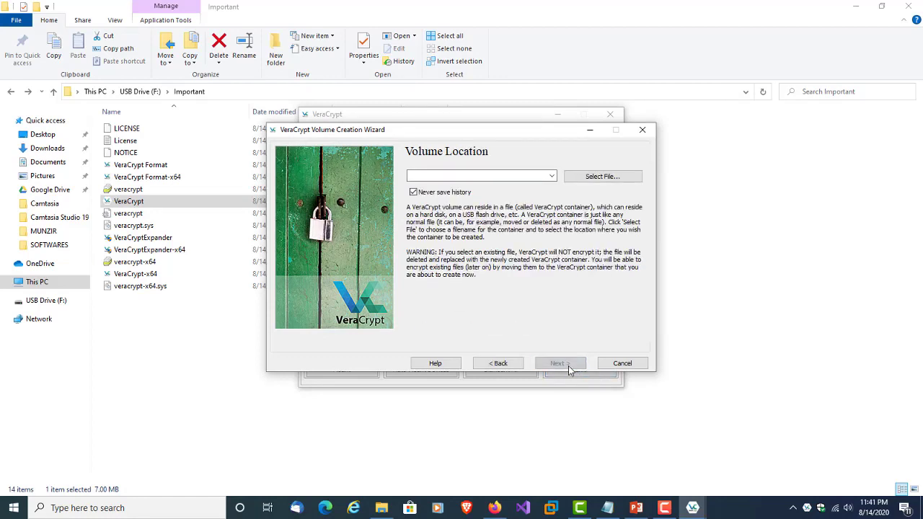
Set the volume location to a new file named Information.hc in the Important folder on USB Drive (F:).
left_click(602, 177)
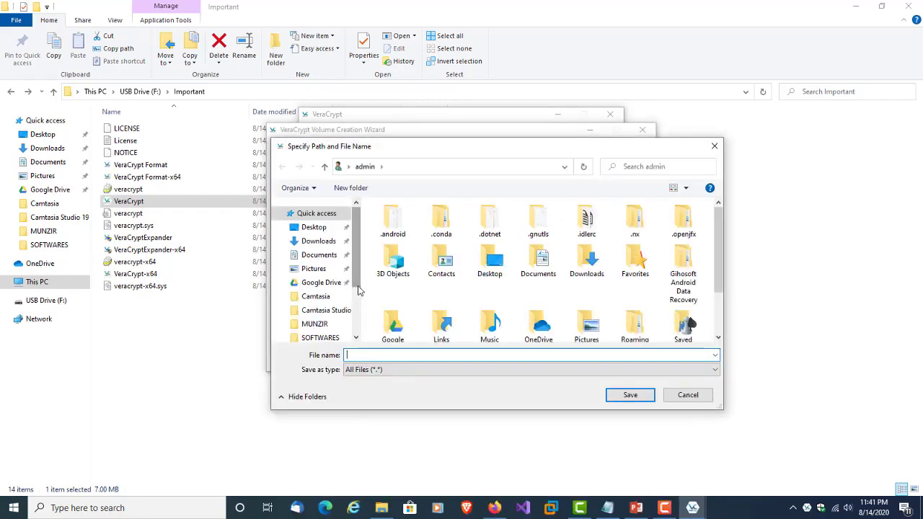
scroll(303, 292, "down", 2)
left_click(318, 302)
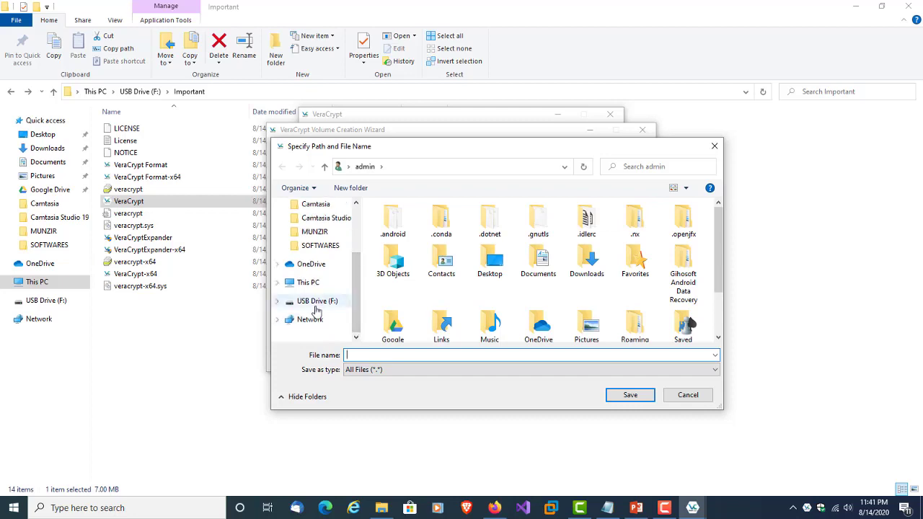
left_click(390, 223)
double_click(389, 223)
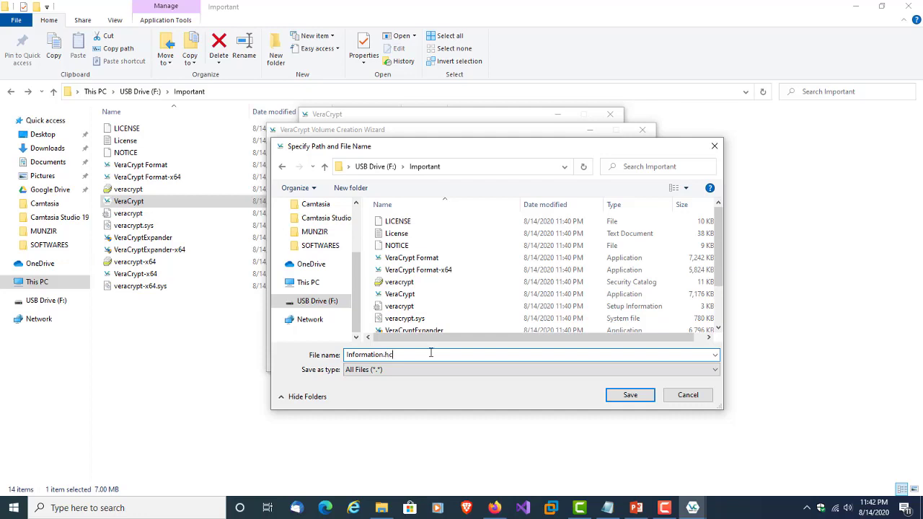
left_click(634, 400)
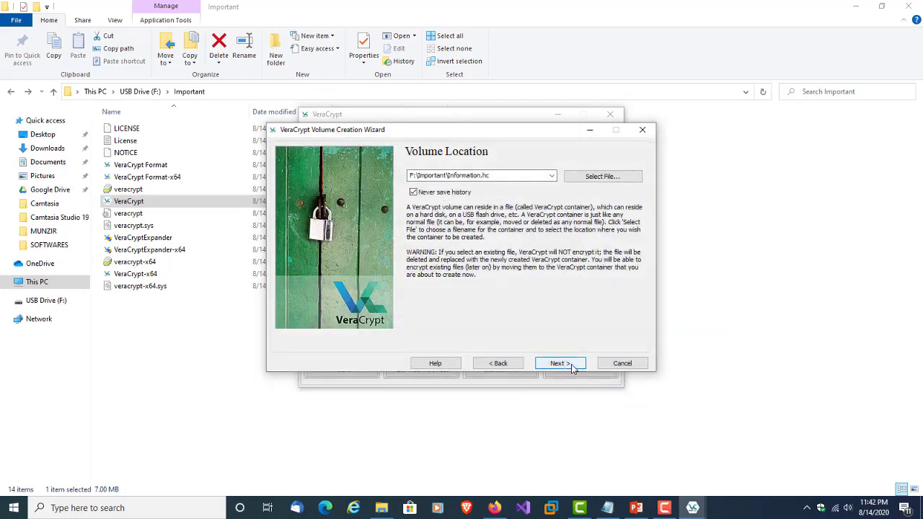
left_click(573, 367)
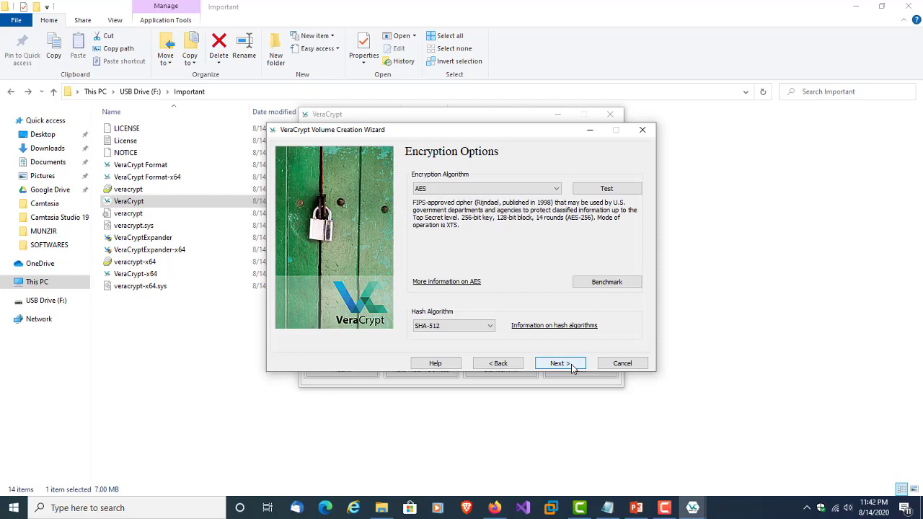
Accept AES encryption with the SHA-512 hash and set the container size to 1 GB.
left_click(572, 365)
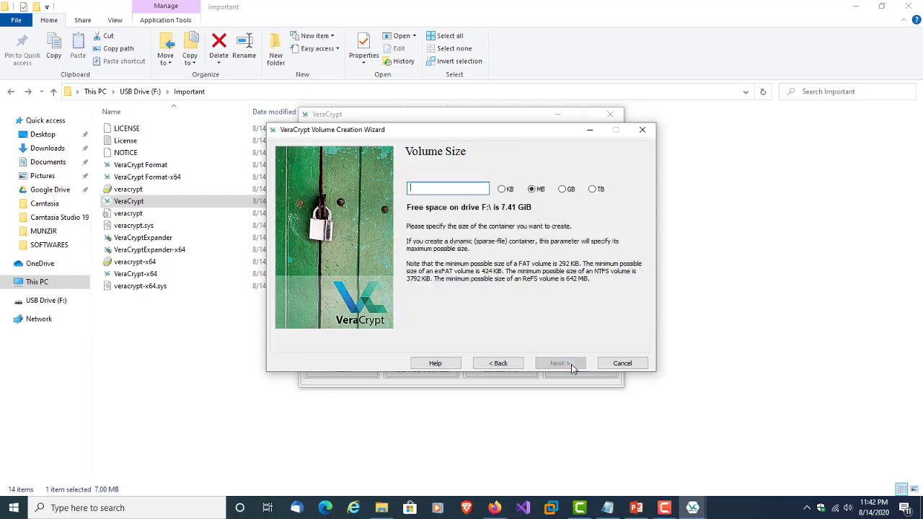
left_click(563, 190)
left_click(445, 187)
type("1")
left_click(560, 363)
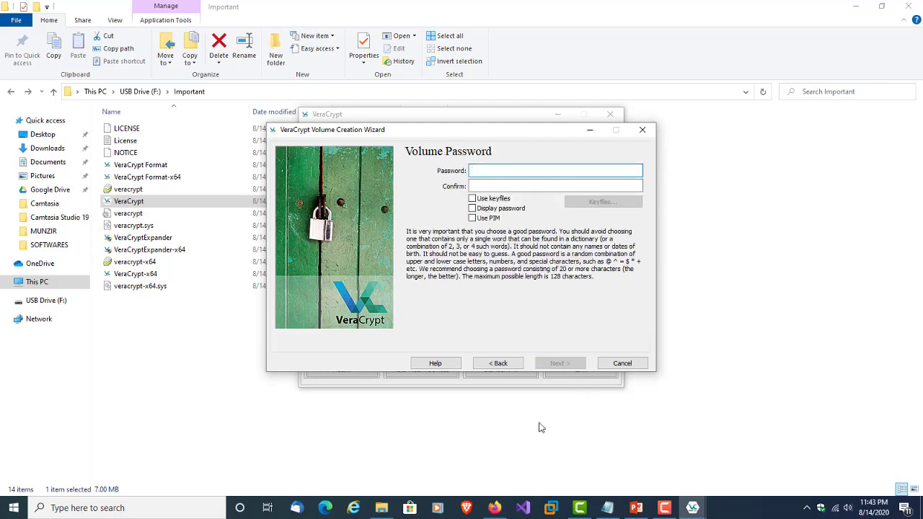
Switch to Firefox, regenerate a 22-character password in the password manager extension's generator, copy it and return to the volume wizard.
left_click(495, 508)
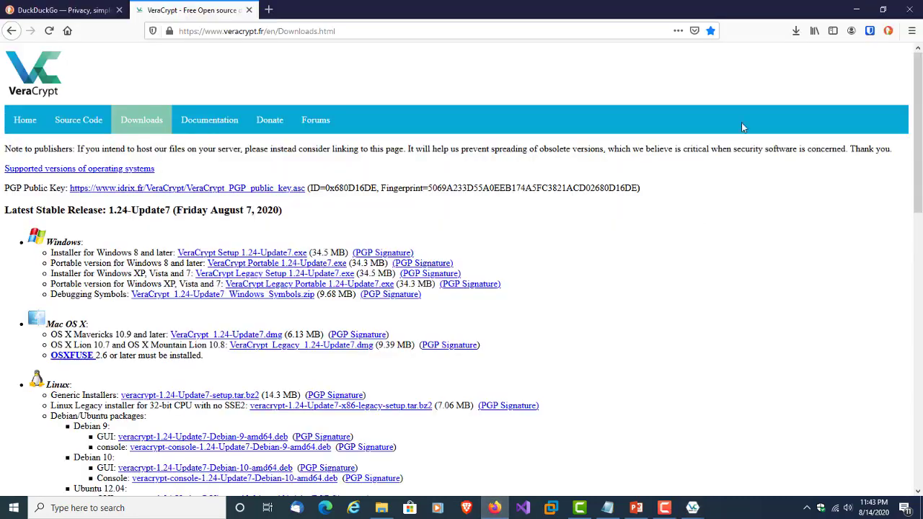
left_click(869, 30)
left_click(795, 367)
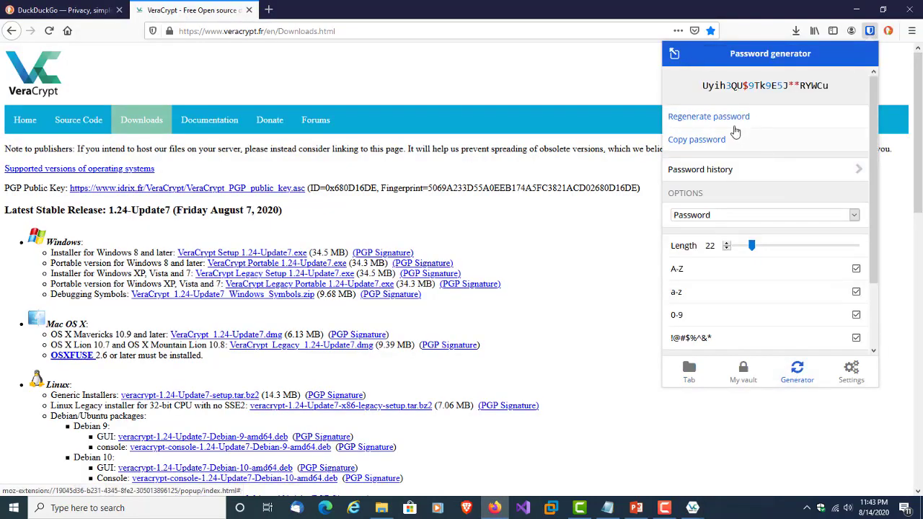
left_click(713, 118)
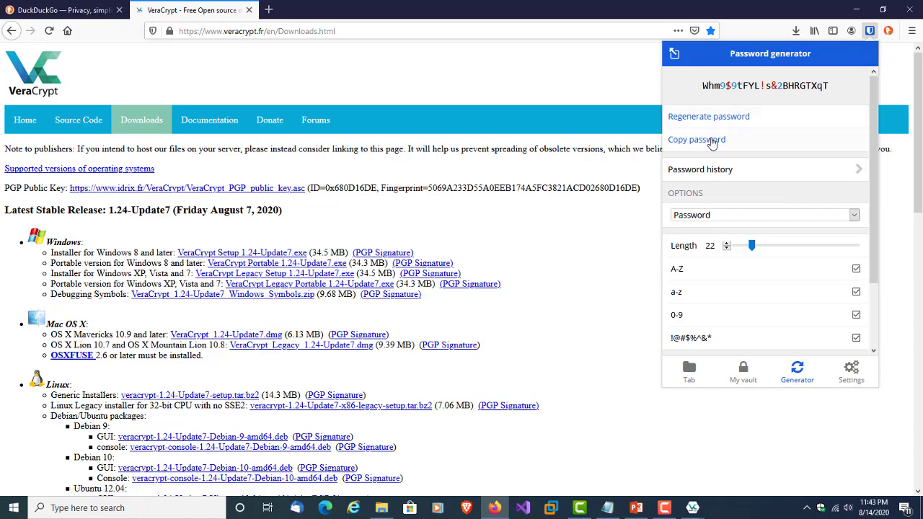
left_click(696, 139)
left_click(855, 10)
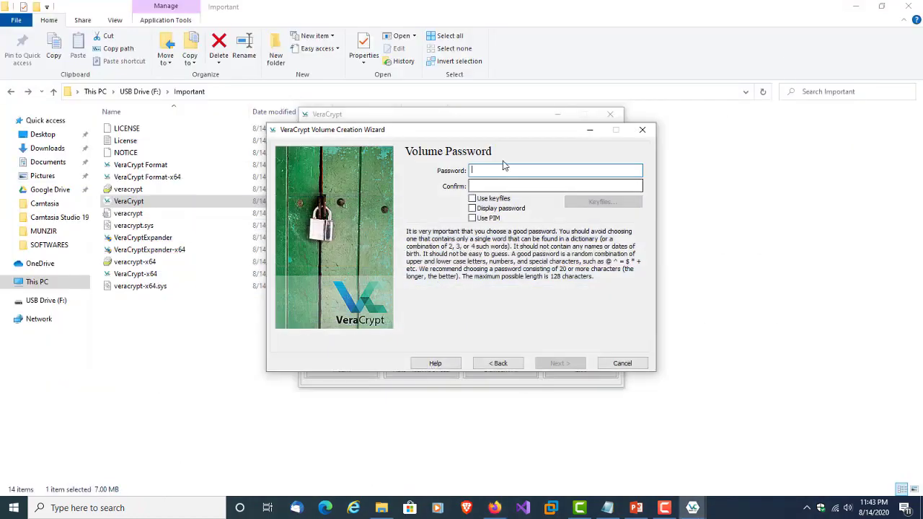
Paste the generated volume password into both the password and confirmation fields and continue to the volume format settings.
key("ctrl+v")
left_click(504, 186)
key("ctrl+v")
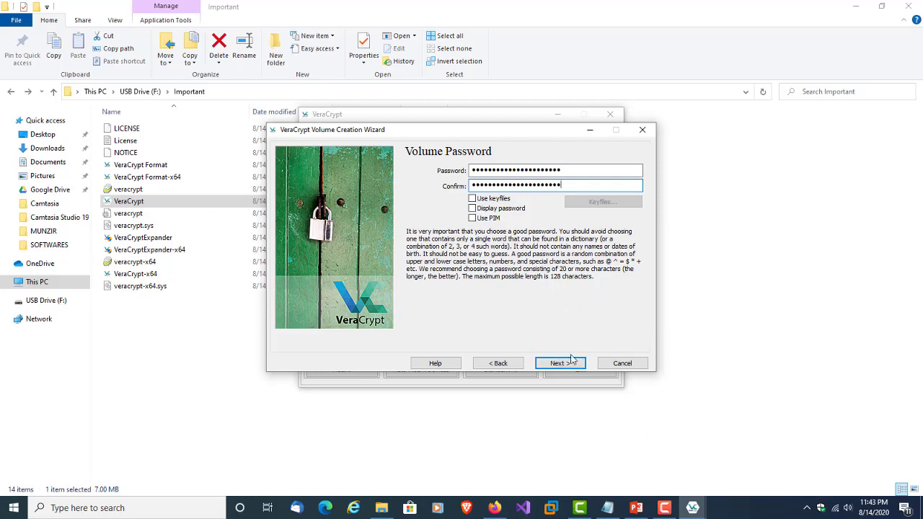
left_click(570, 364)
Format the volume with the exFAT filesystem and the random pool content displayed, and exit the creation wizard.
left_click(465, 178)
left_click(461, 214)
left_click(639, 200)
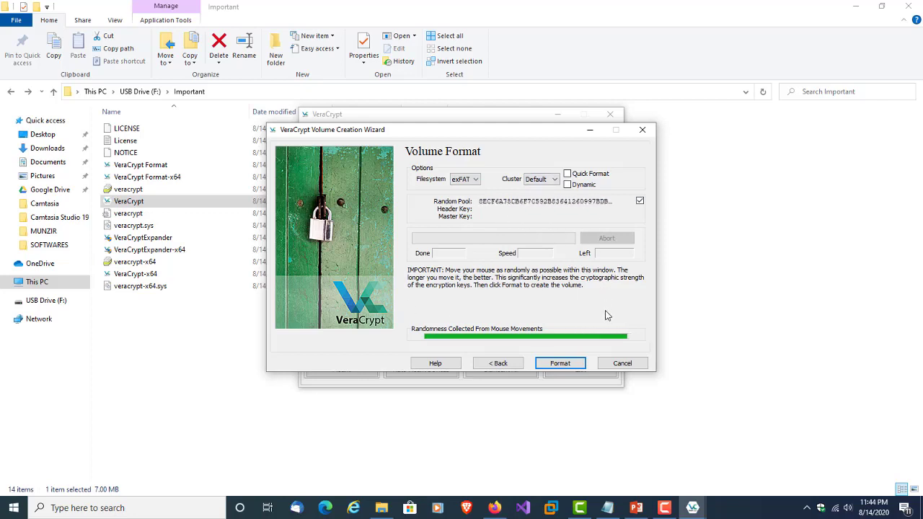
left_click(569, 364)
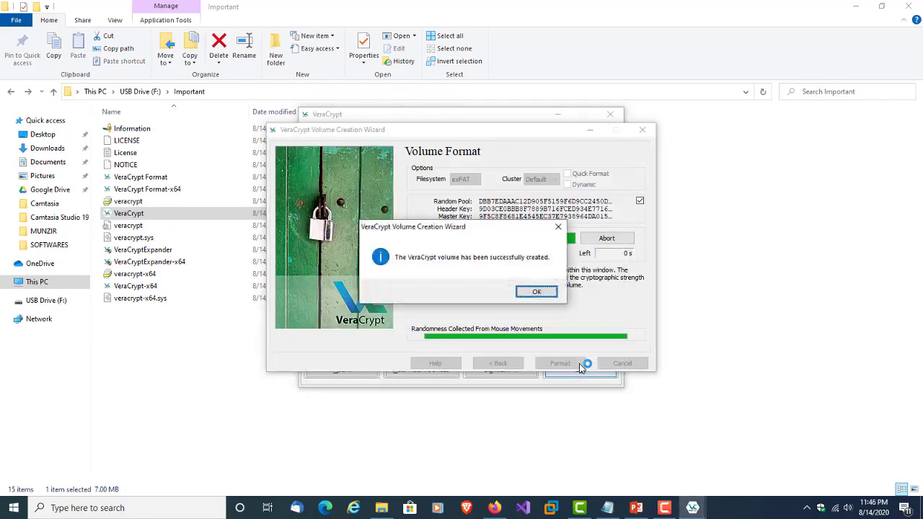
left_click(537, 292)
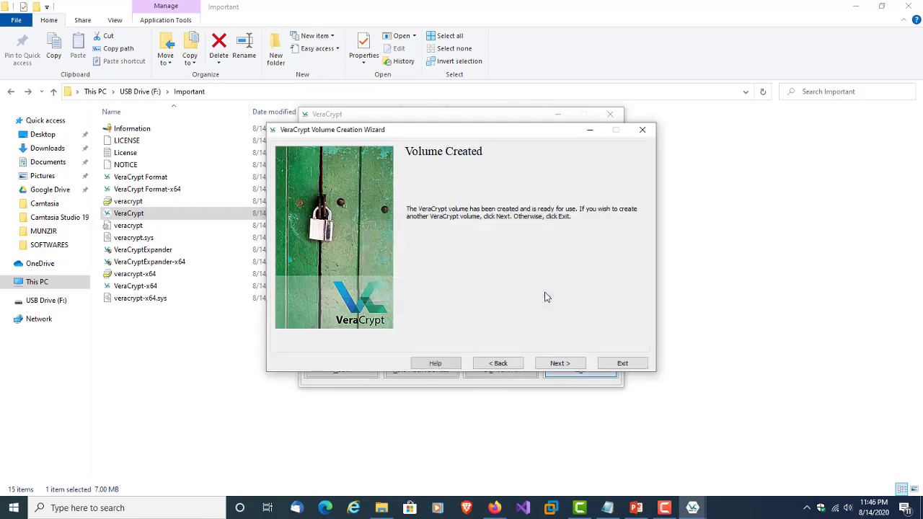
left_click(622, 365)
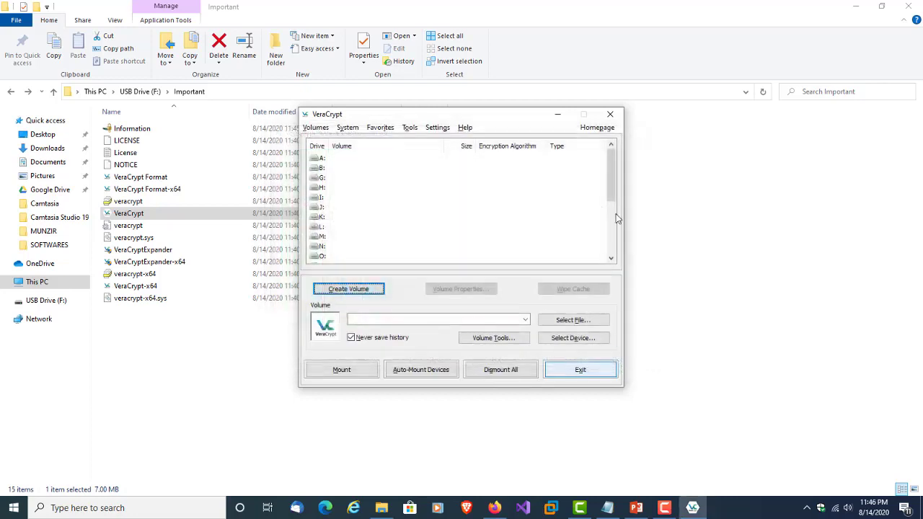
Close VeraCrypt and check the new Information volume file in the Important folder.
left_click(610, 114)
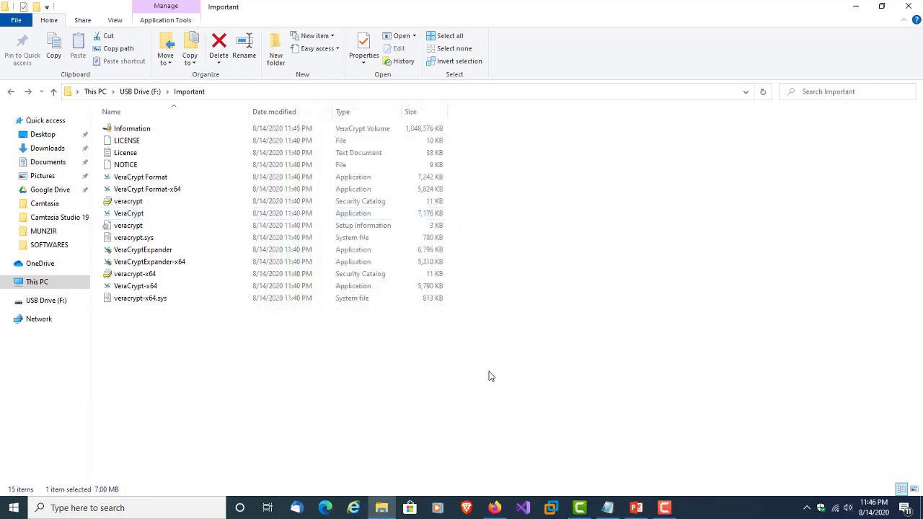
left_click(132, 129)
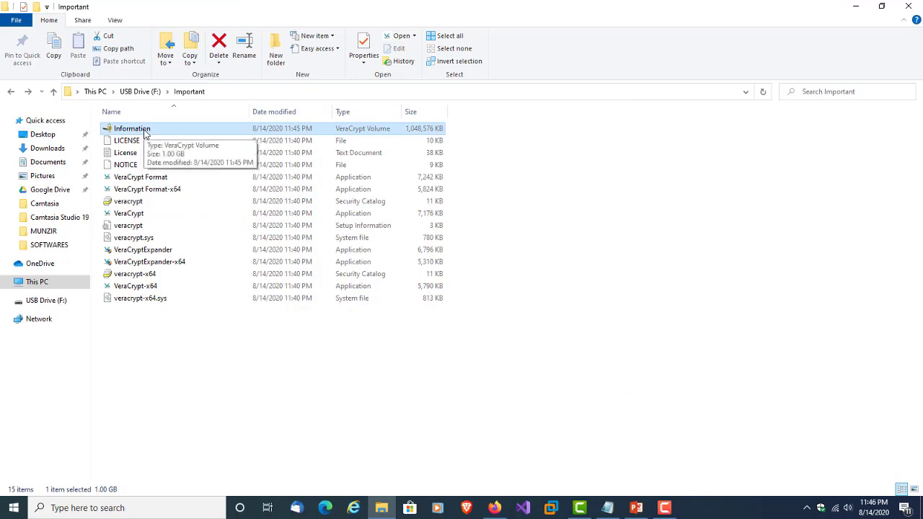
left_click(259, 370)
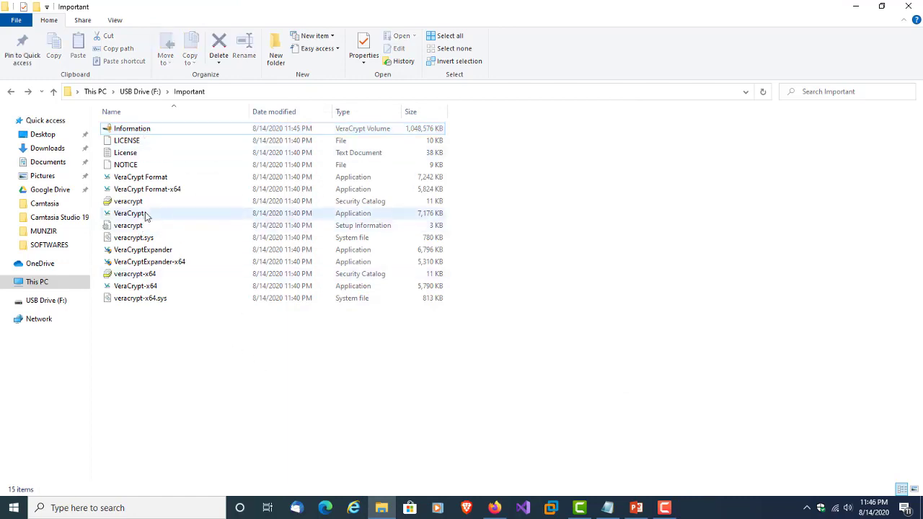
Run VeraCrypt again from the USB drive and choose F:\Important\Information.hc as the volume file.
double_click(145, 216)
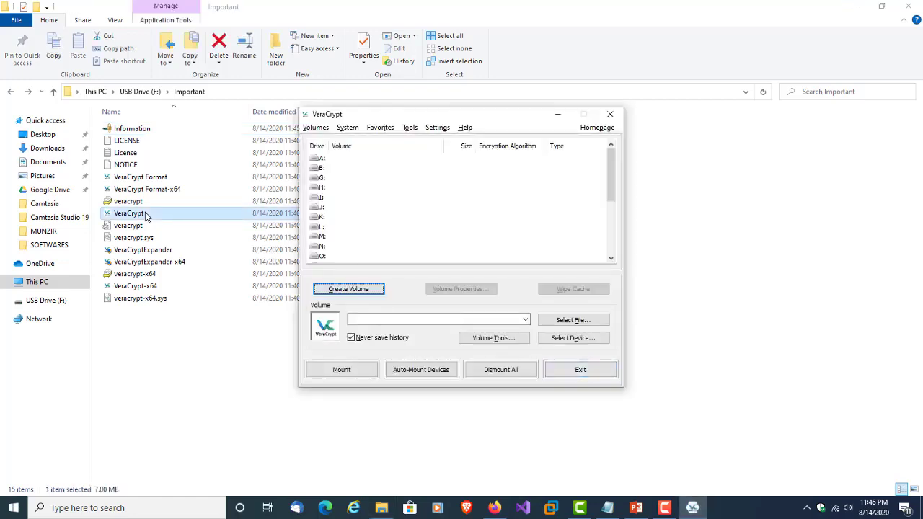
left_click(577, 322)
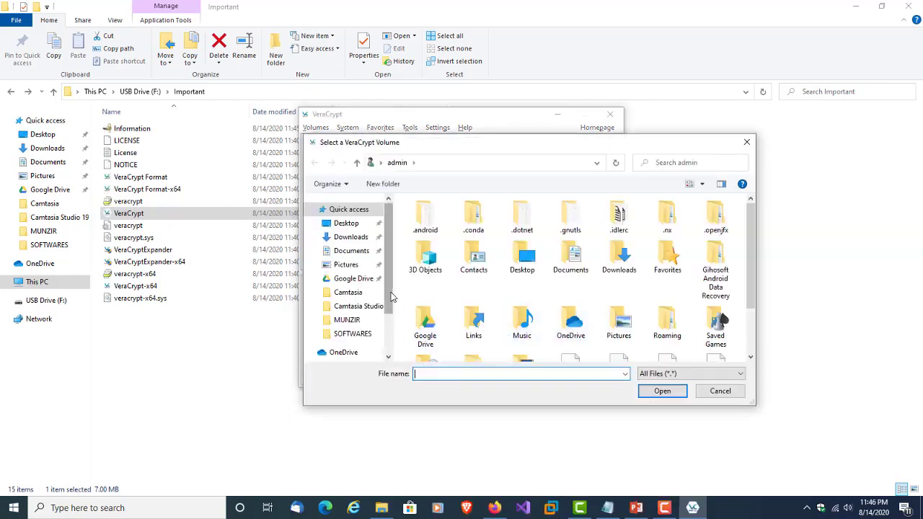
scroll(393, 302, "down", 3)
left_click(349, 324)
double_click(430, 218)
left_click(436, 218)
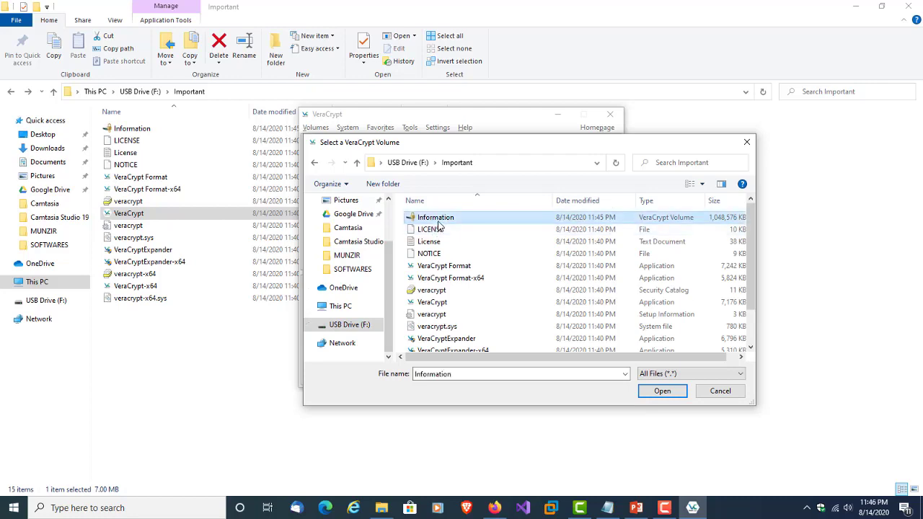
left_click(657, 394)
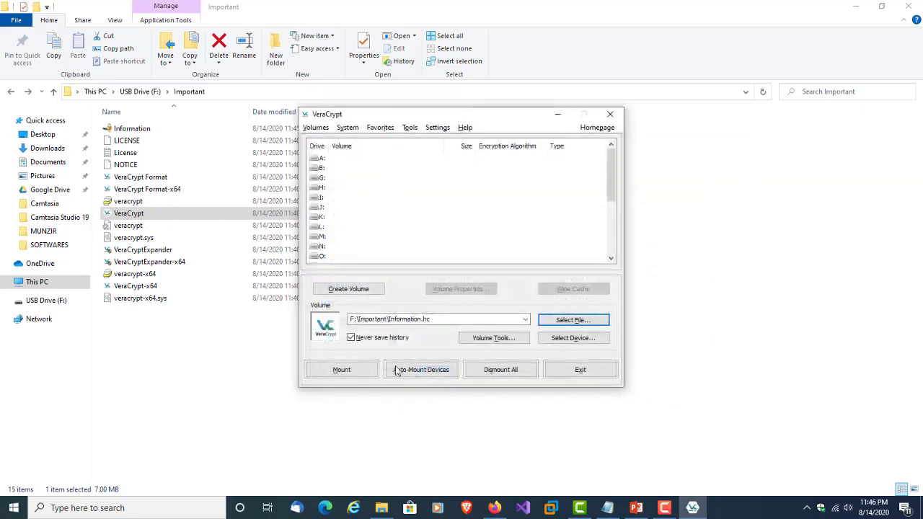
Mount the container as drive L: using the copied volume password, and return File Explorer to This PC.
left_click(331, 228)
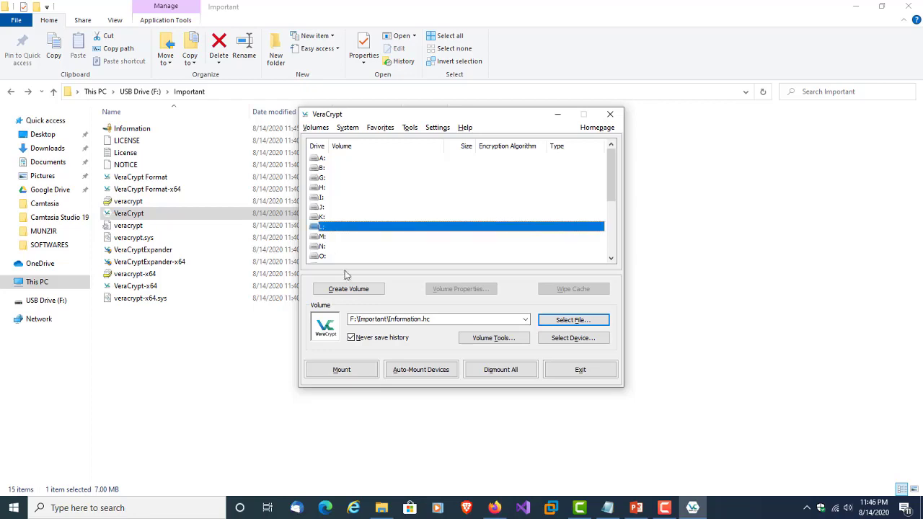
left_click(342, 370)
key("ctrl+v")
left_click(565, 221)
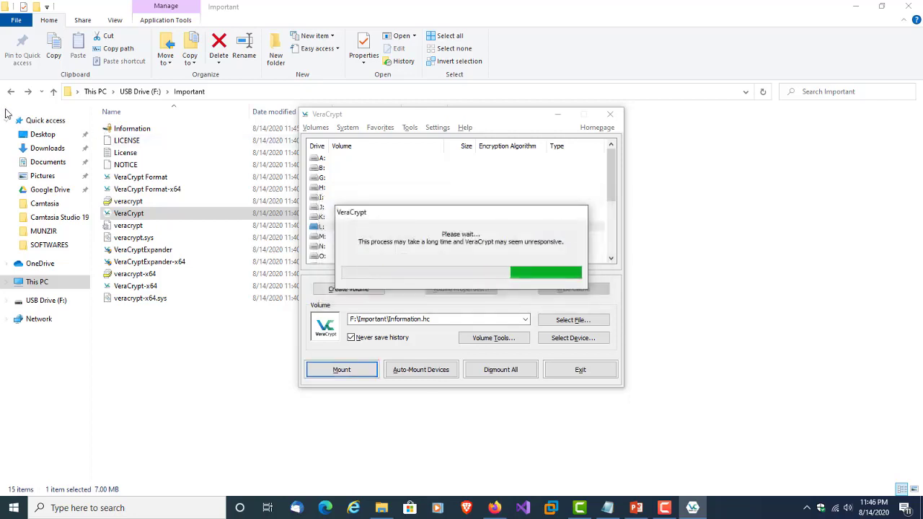
left_click(13, 91)
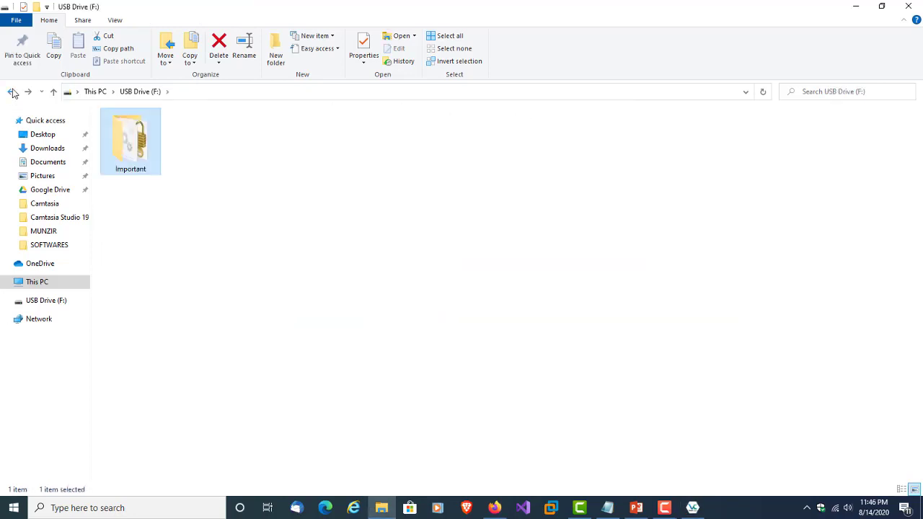
left_click(13, 92)
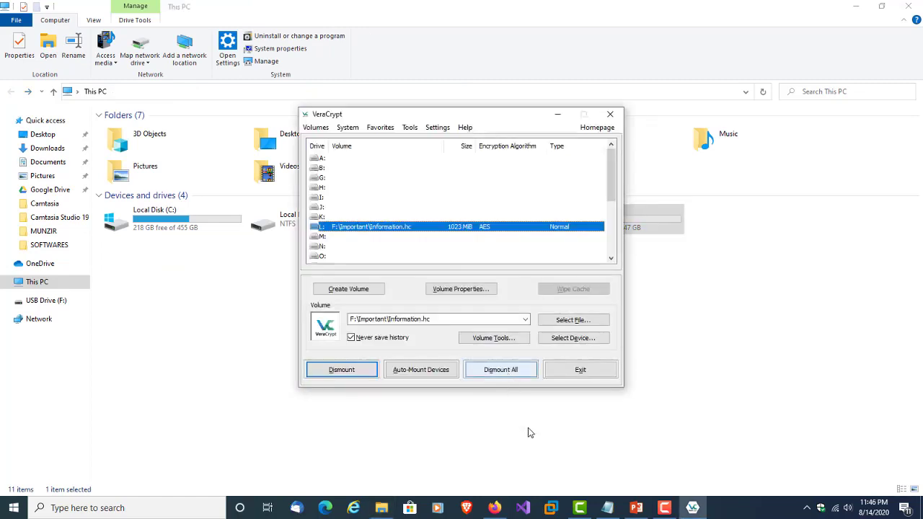
Open the mounted Local Disk (L:) in File Explorer to check its contents, and return to This PC.
left_click_drag(493, 121, 421, 118)
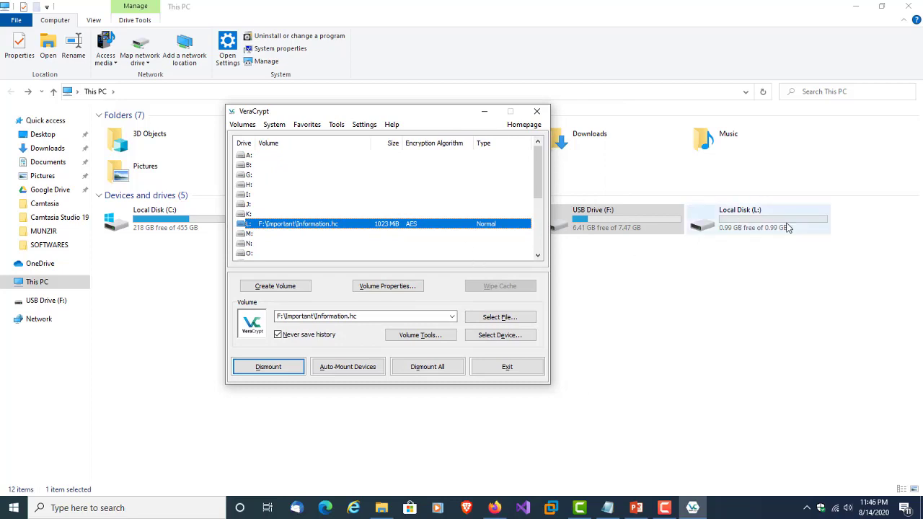
double_click(737, 222)
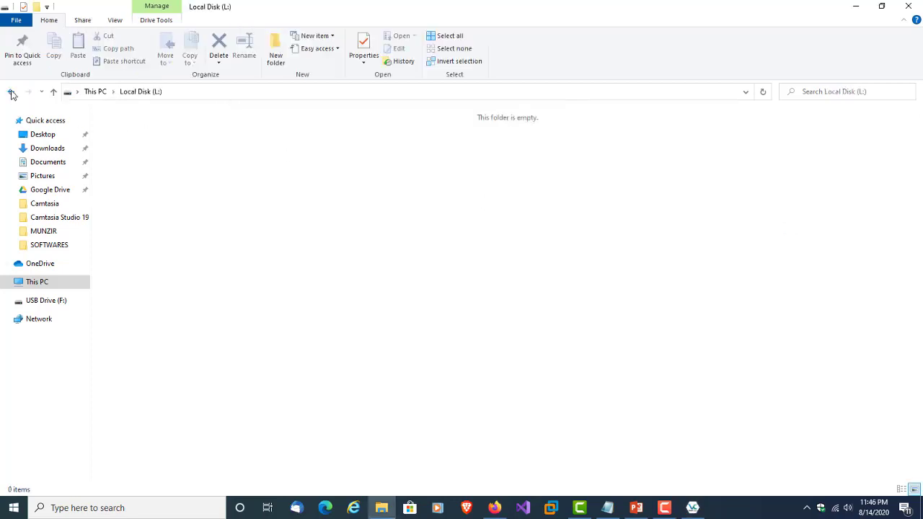
left_click(11, 93)
left_click(443, 310)
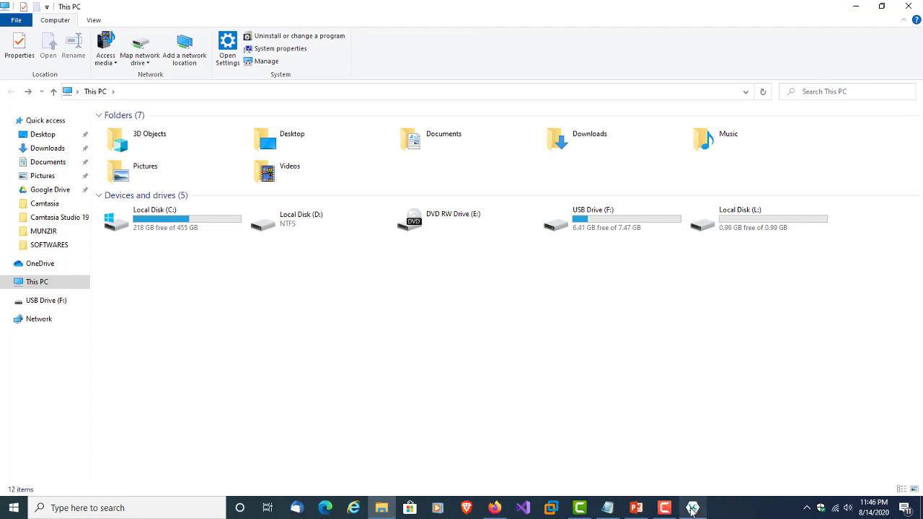
Dismount the F:\Important\Information.hc volume from drive L: and exit VeraCrypt.
left_click(691, 509)
left_click(274, 371)
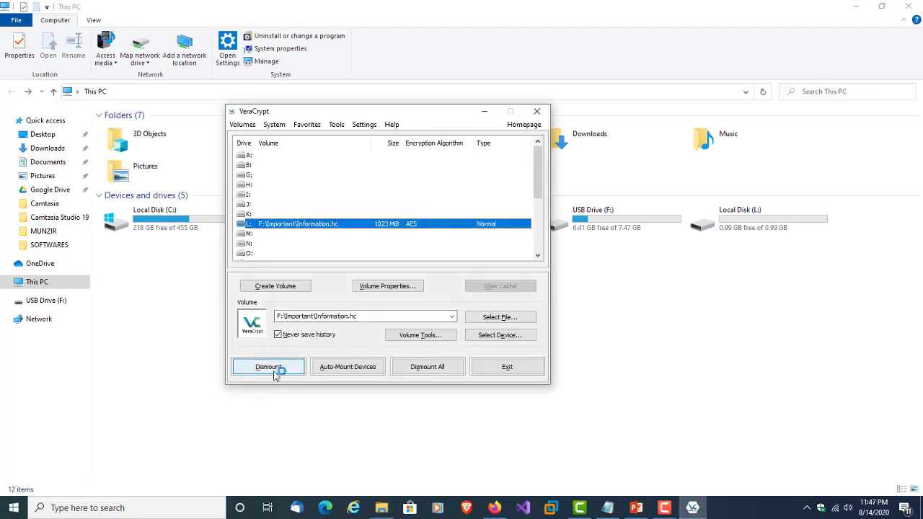
left_click(507, 369)
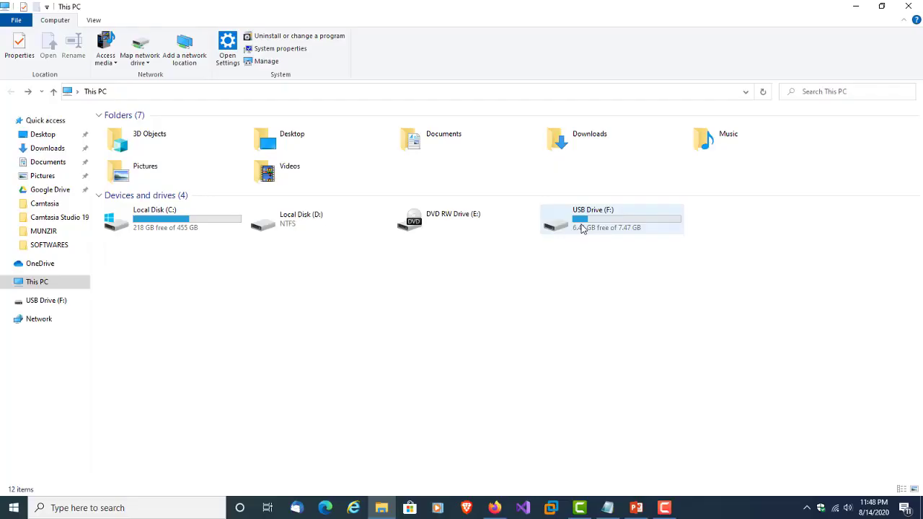
Run the portable VeraCrypt application from the Important folder on USB Drive (F:).
double_click(761, 225)
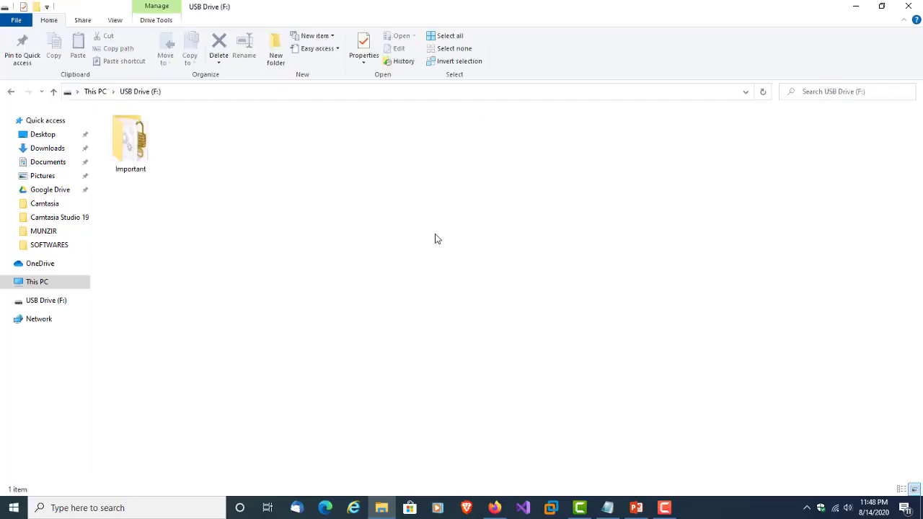
double_click(145, 163)
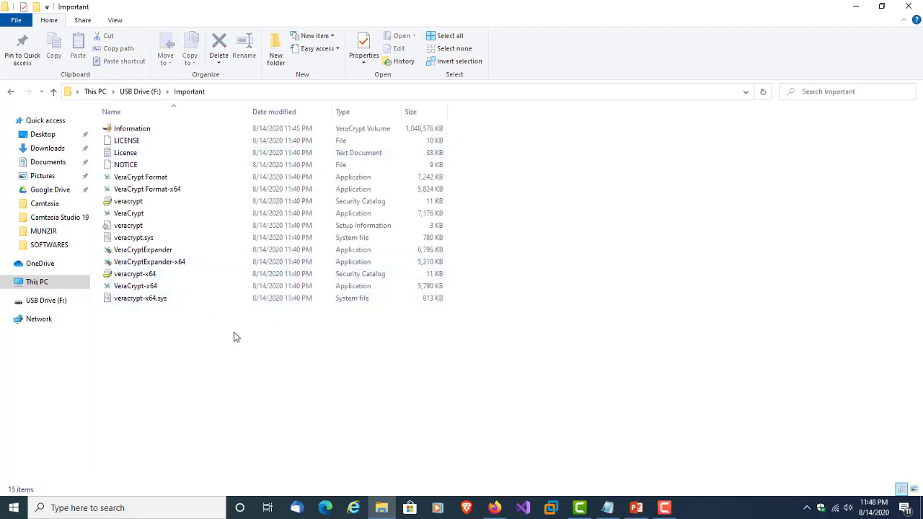
double_click(134, 216)
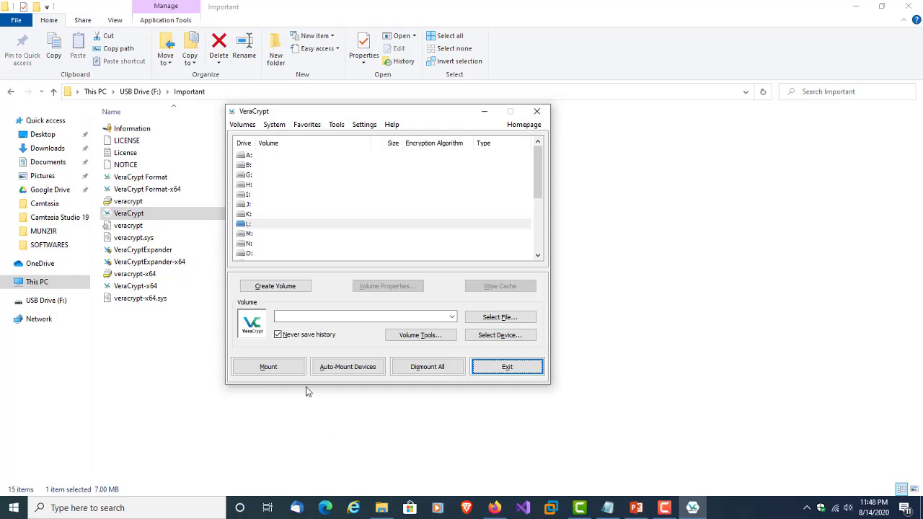
Start creating an encrypted file container as a hidden VeraCrypt volume in Normal mode.
left_click(284, 287)
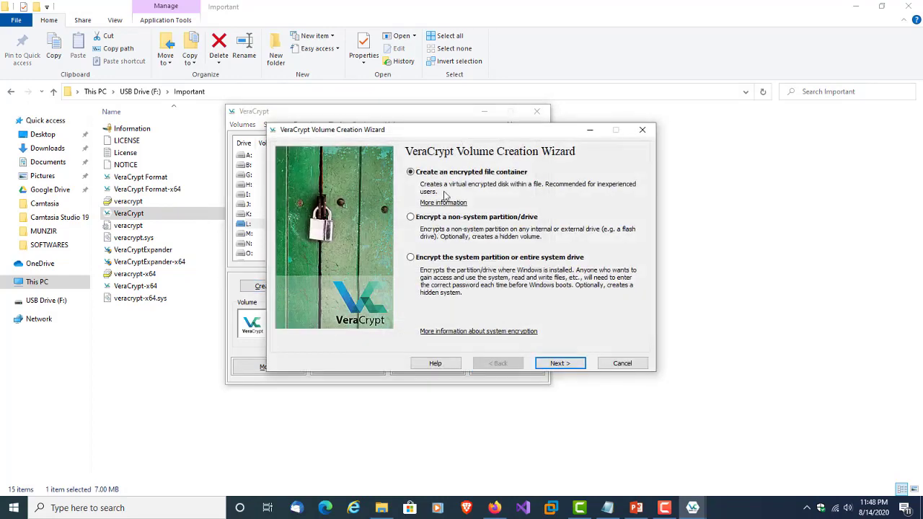
left_click(561, 363)
left_click(453, 242)
left_click(557, 366)
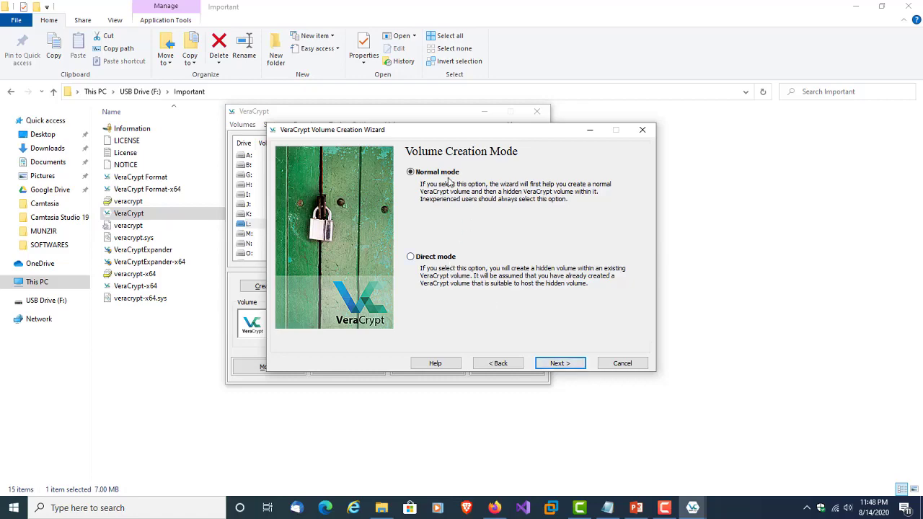
left_click(570, 366)
Set the outer volume's location to a new file Personal.hc in the Important folder on USB Drive (F:).
left_click(609, 179)
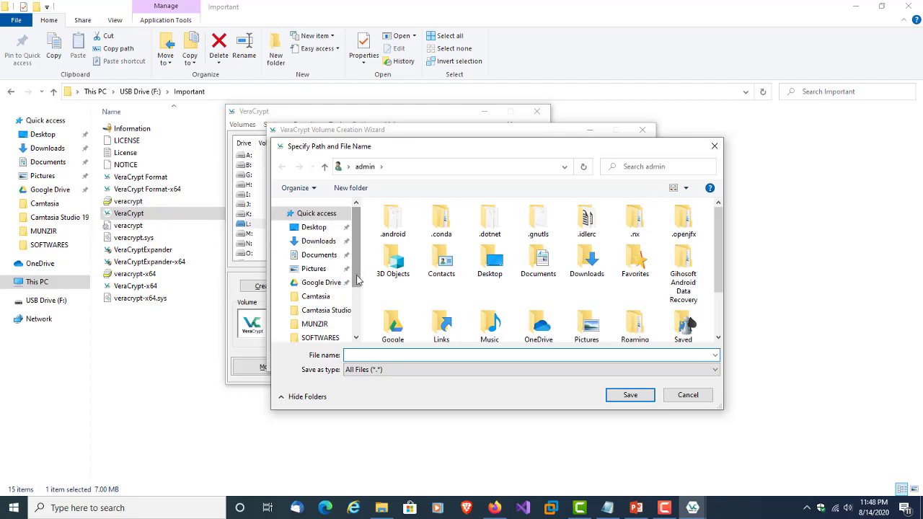
scroll(325, 289, "down", 3)
left_click(310, 301)
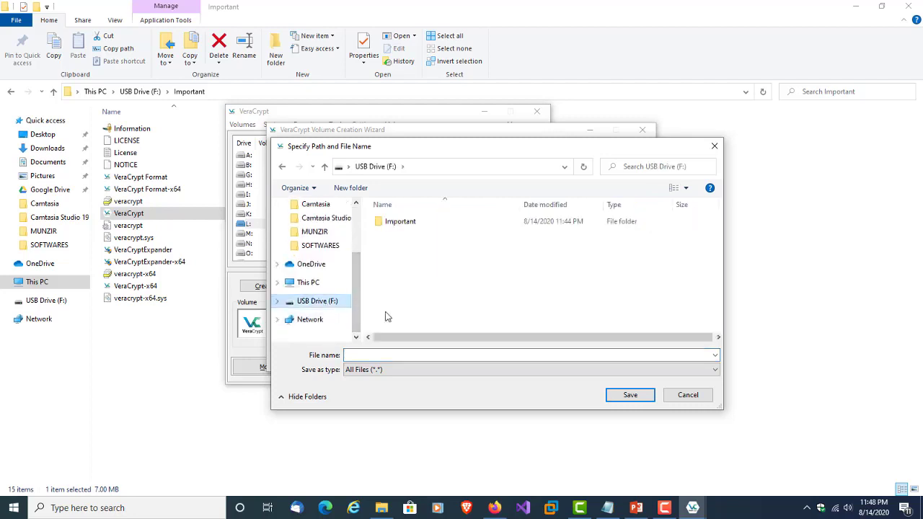
double_click(399, 222)
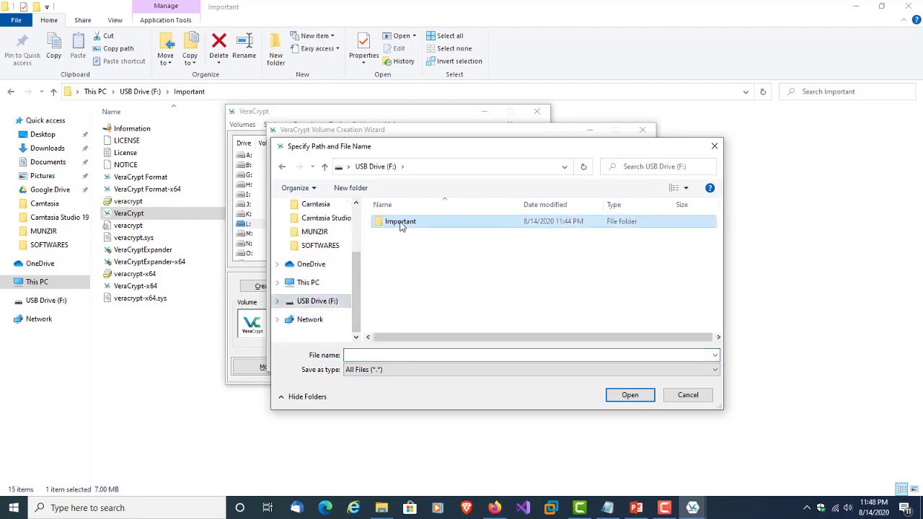
left_click(414, 355)
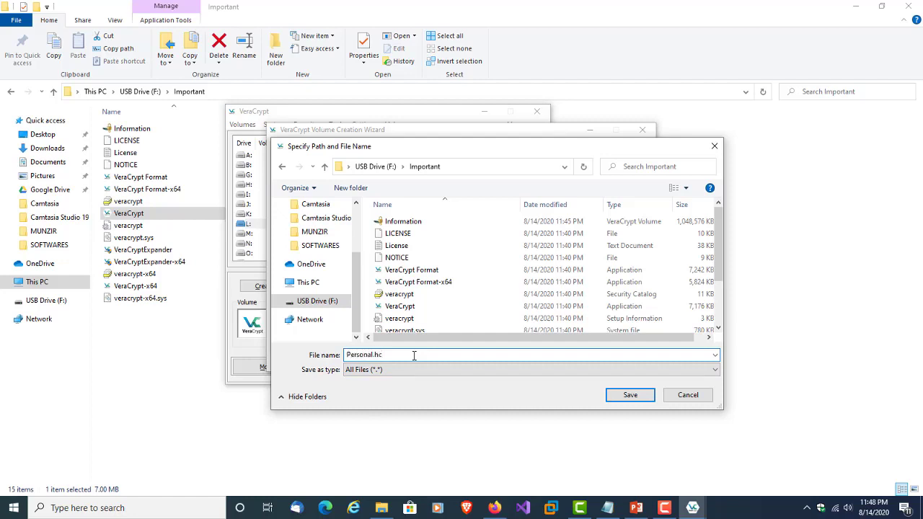
left_click(628, 396)
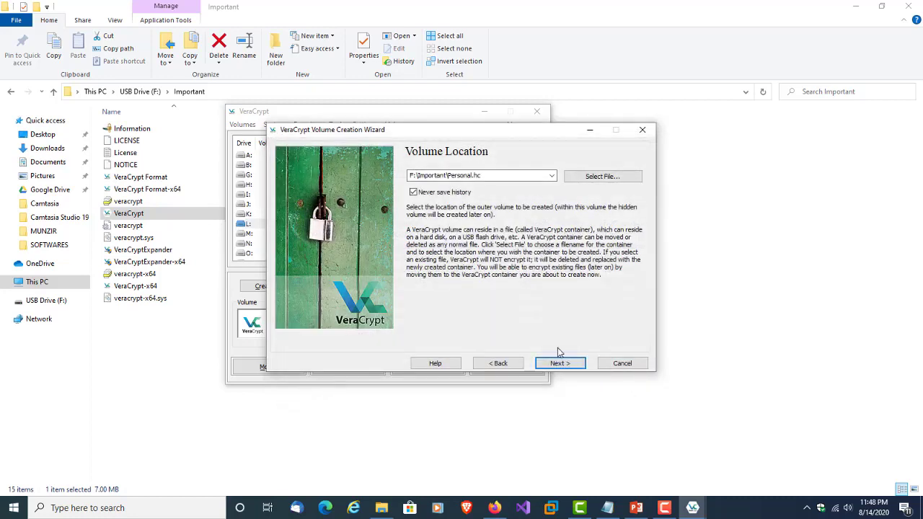
left_click(562, 364)
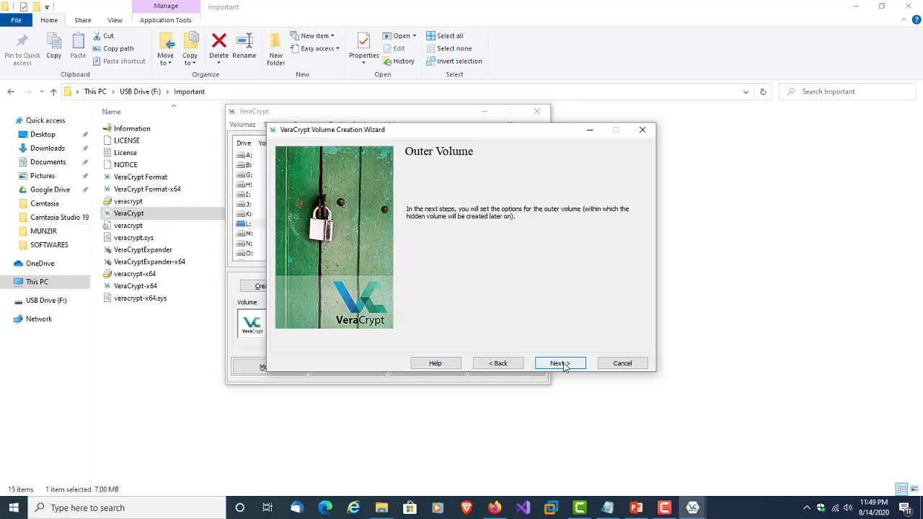
Accept AES encryption with the SHA-512 hash and set the outer volume size to 1 GB.
left_click(562, 364)
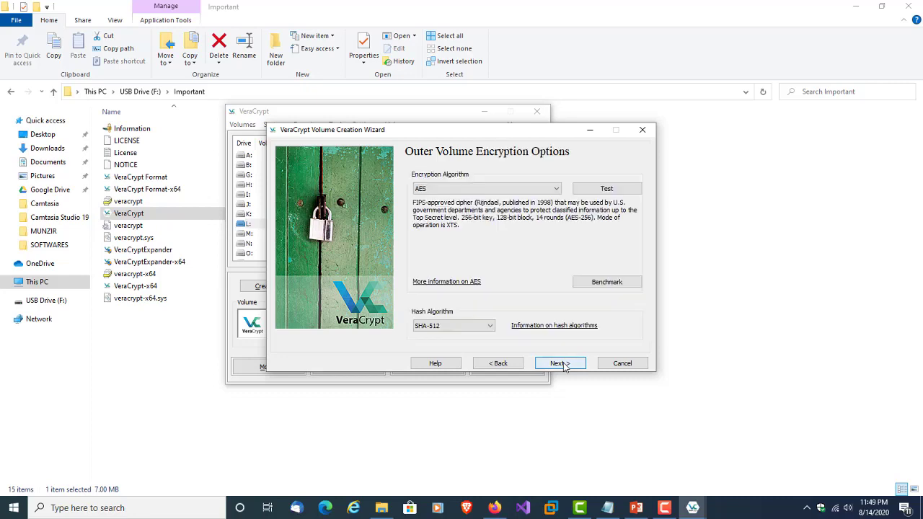
left_click(562, 364)
left_click(564, 190)
left_click(475, 191)
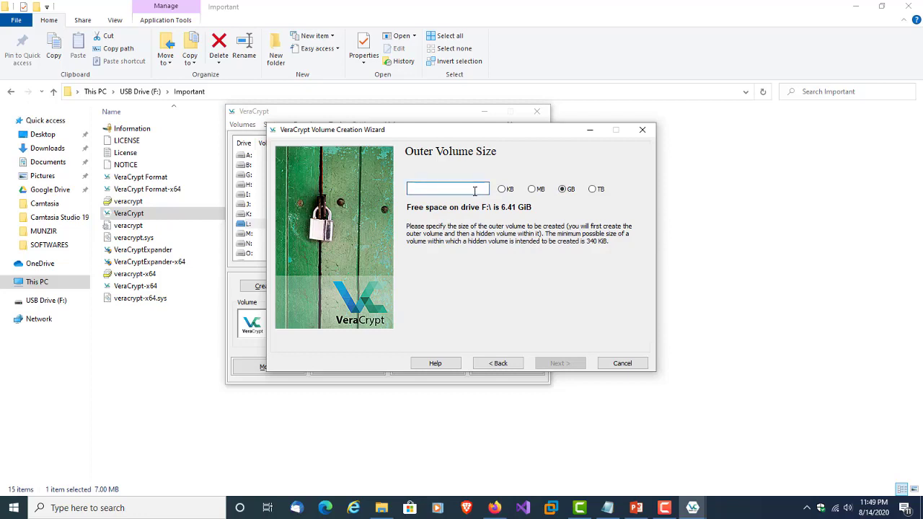
type("1")
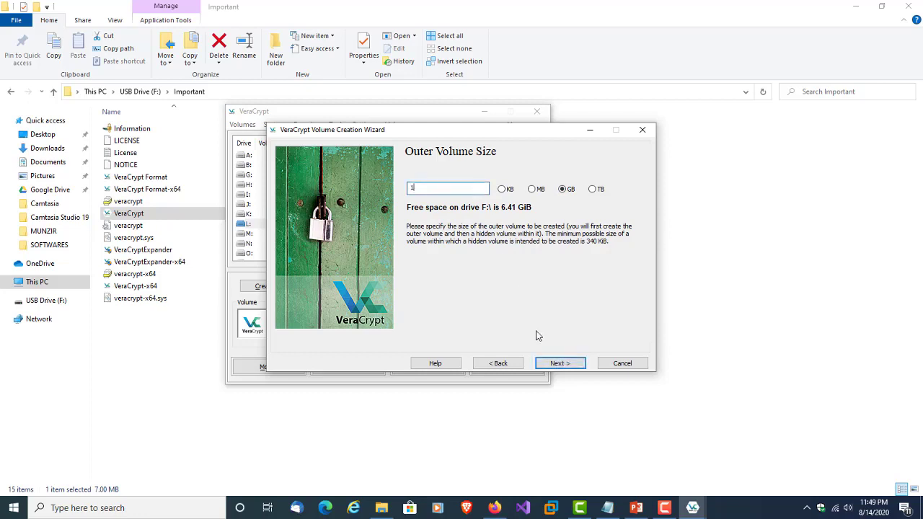
left_click(561, 365)
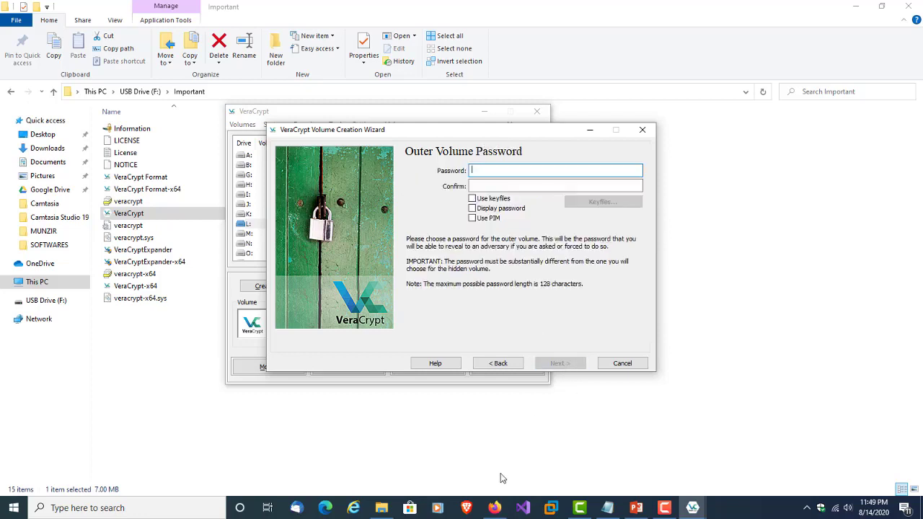
Switch to Firefox and use the password manager extension's generator to regenerate and copy a 22-character password.
left_click(494, 507)
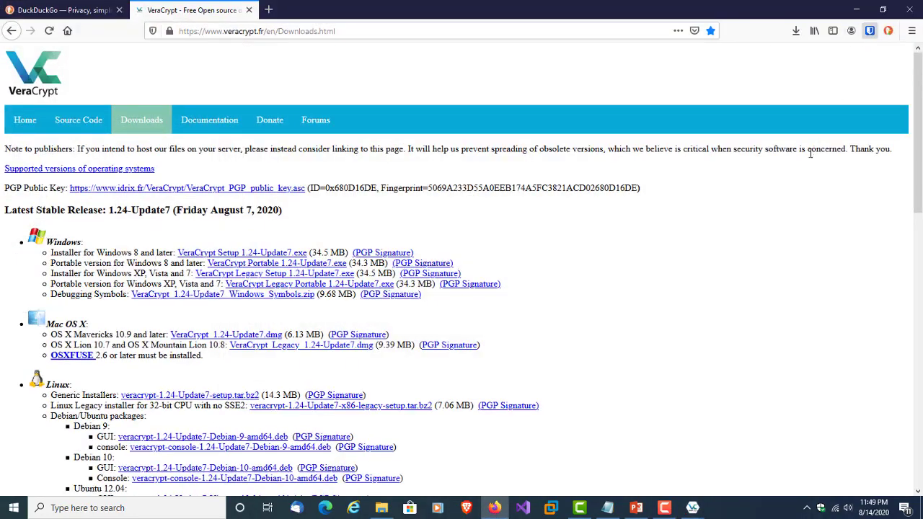
key("ctrl+shift+y")
left_click(797, 371)
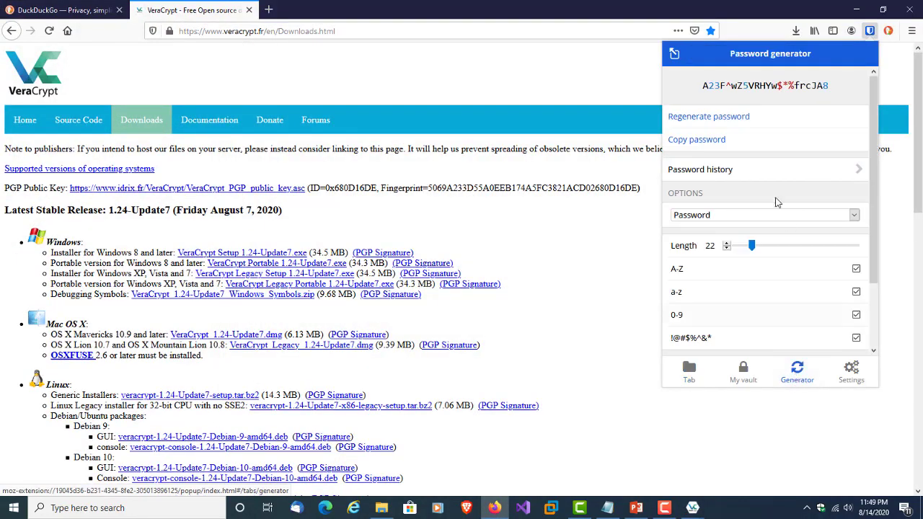
left_click(708, 117)
left_click(709, 117)
left_click(709, 117)
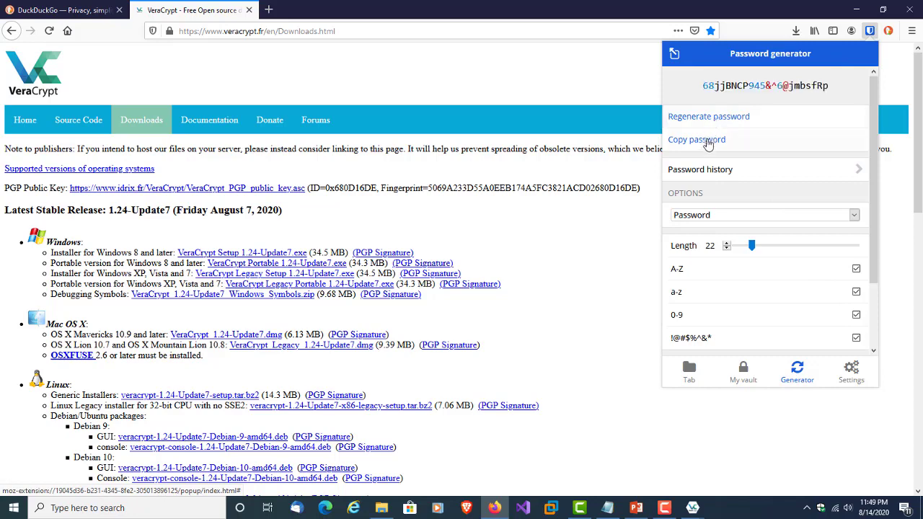
left_click(709, 140)
Return to VeraCrypt, paste the copied password into the outer volume's Password and Confirm fields, and format the volume as exFAT.
key("alt+Tab")
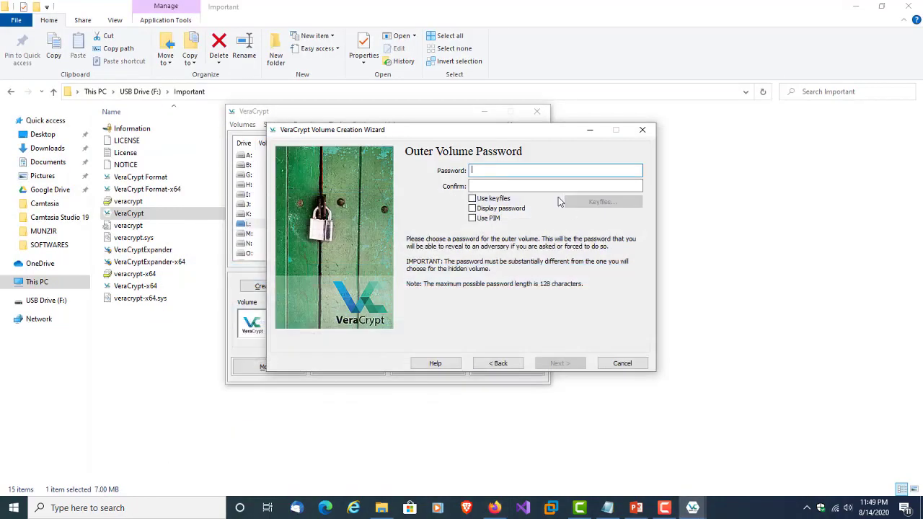
key("ctrl+v")
key("ctrl+v")
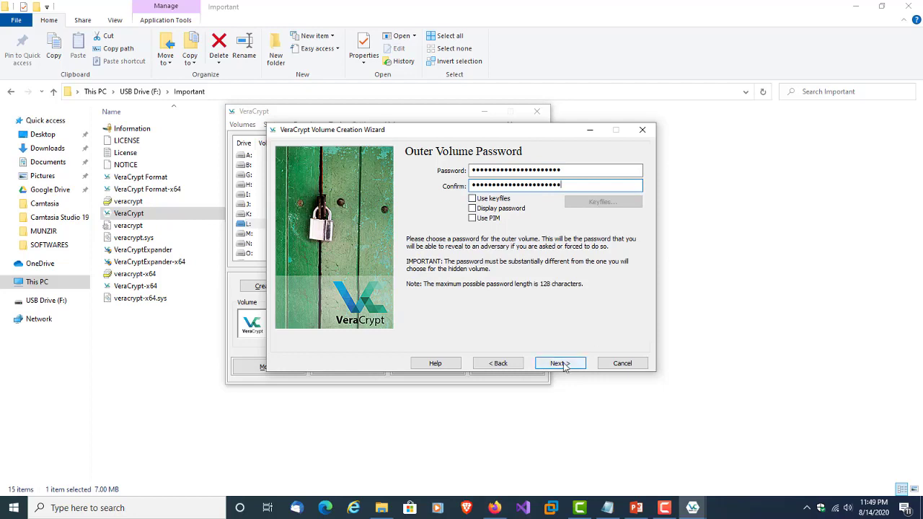
left_click(560, 363)
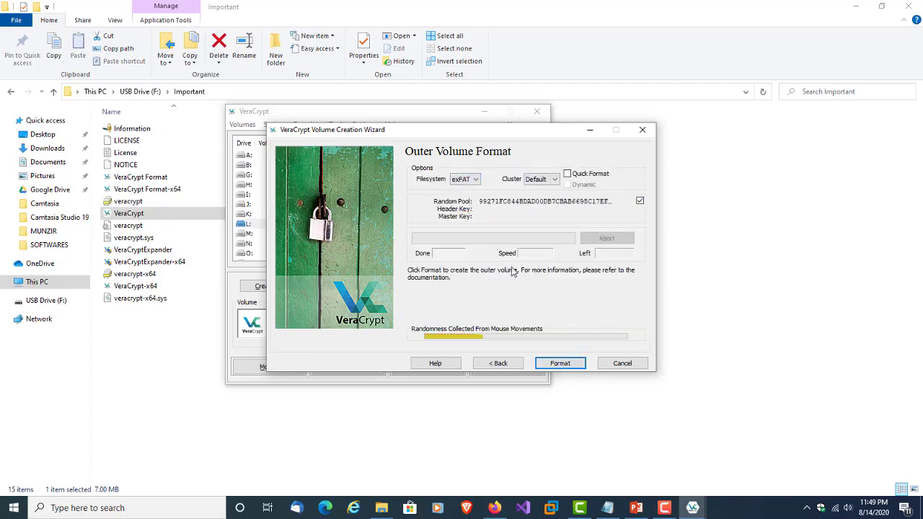
left_click(565, 366)
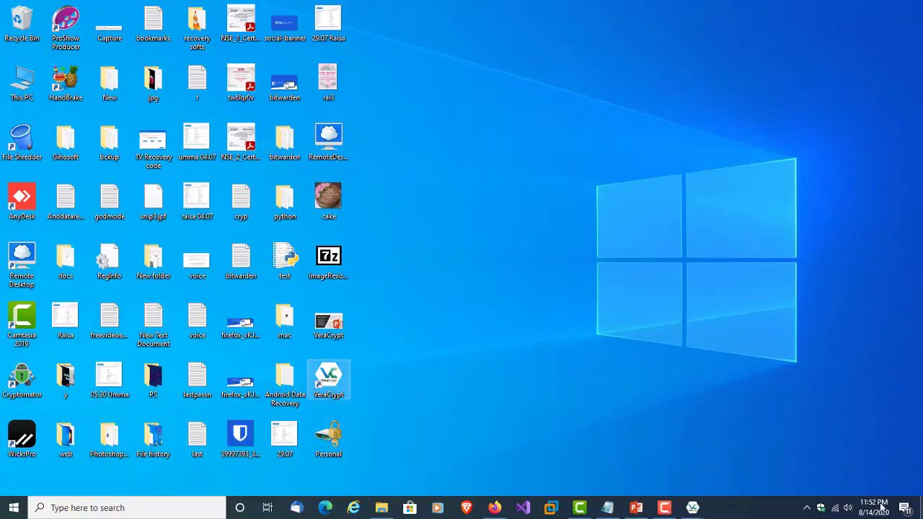
Copy the NSE_1_Certificate, tw6lqr0v, NSE_2_Certificate, cryp and bitwarden files from the desktop.
left_click(244, 143)
left_click(241, 81, "ctrl")
left_click(241, 21, "ctrl")
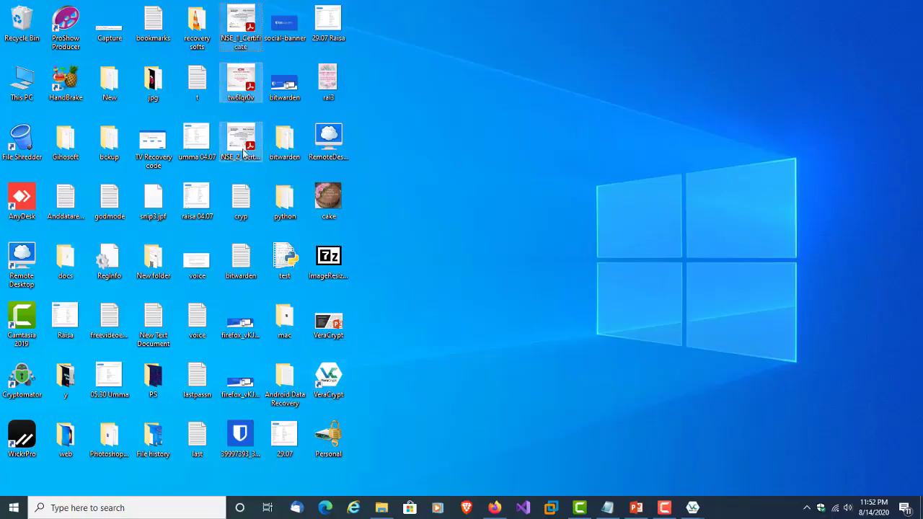
left_click(241, 198, "ctrl")
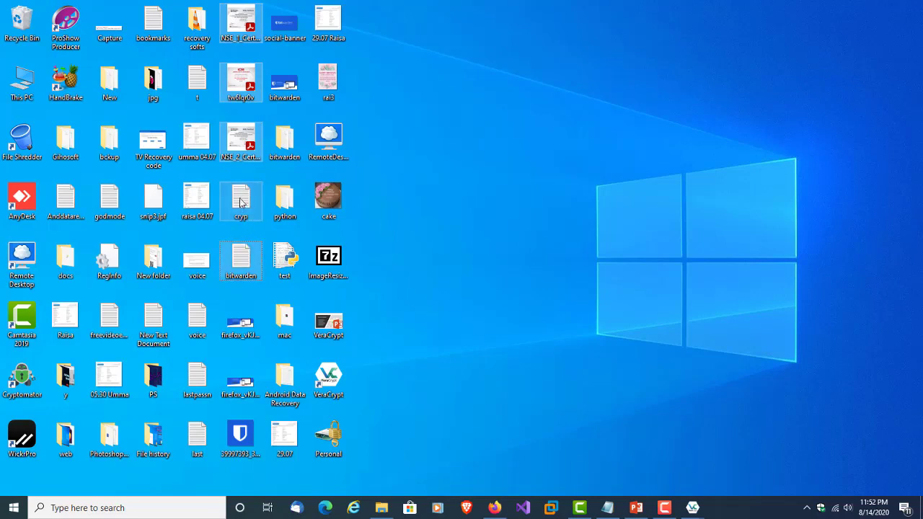
right_click(240, 202)
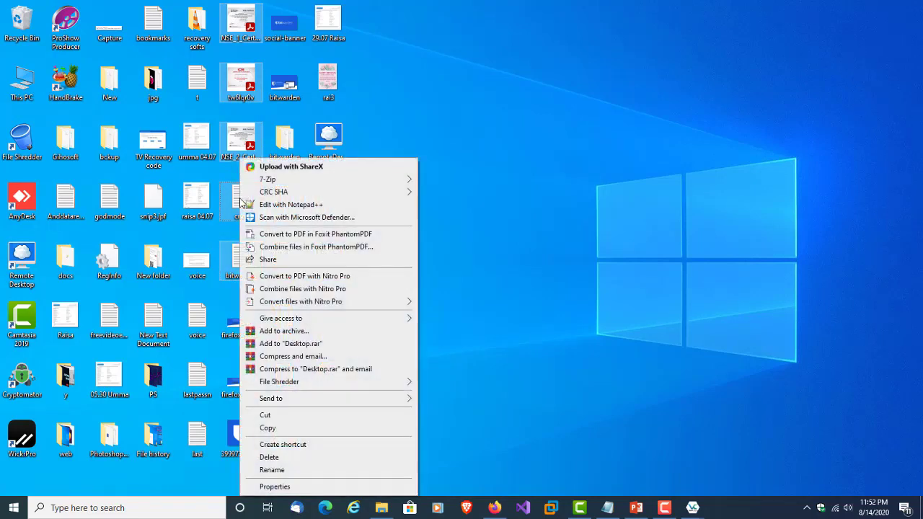
left_click(282, 428)
Open the outer volume (Z:) from the creation wizard, paste the copied files into it, and close its folder window.
key("alt+Tab")
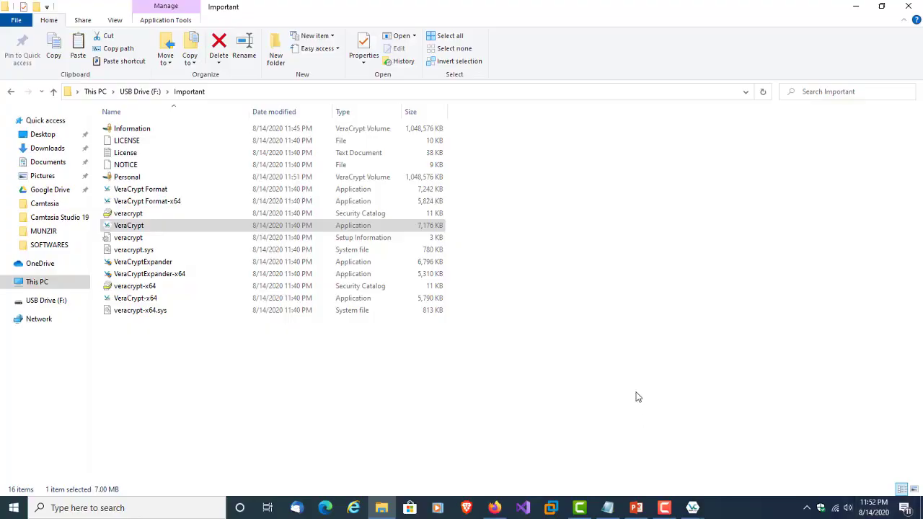
left_click(702, 510)
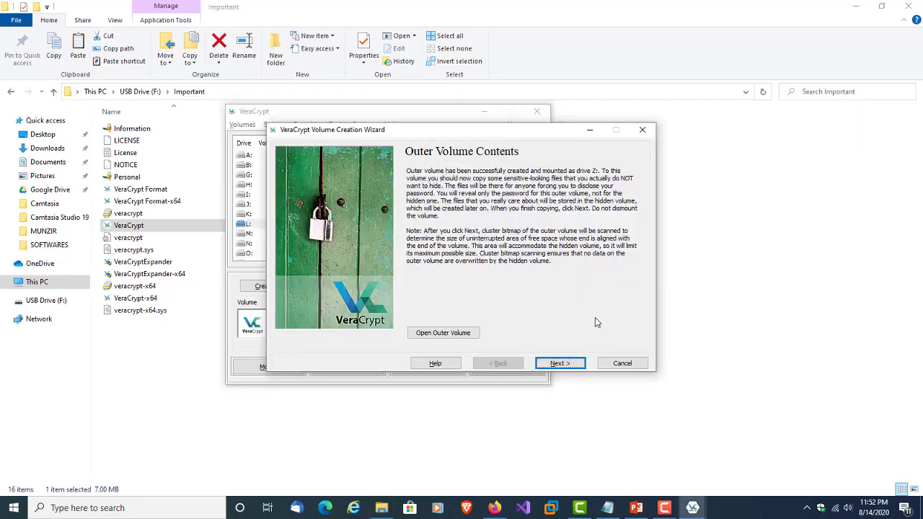
left_click(466, 337)
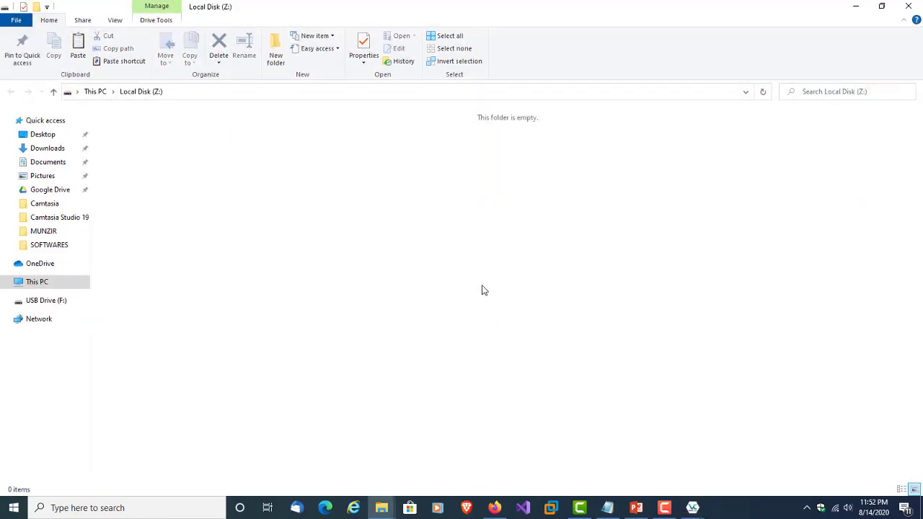
key("ctrl+v")
left_click(483, 290)
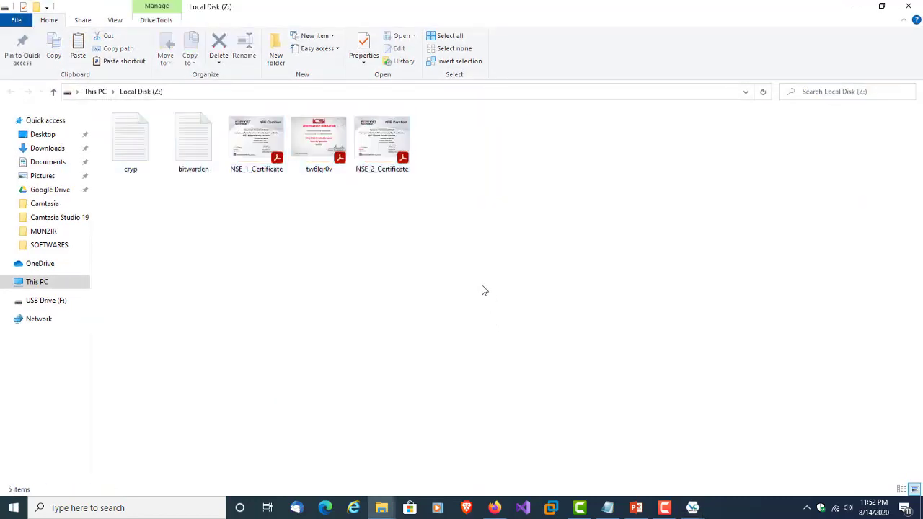
left_click(910, 6)
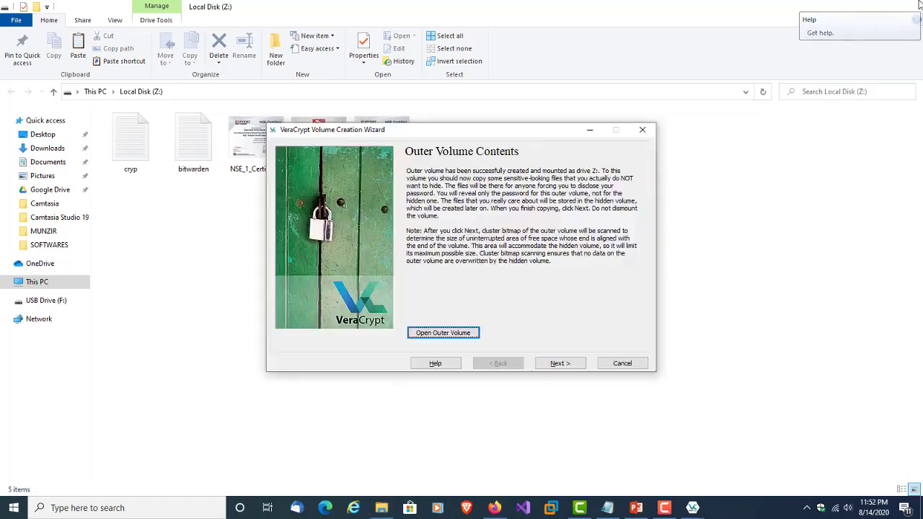
Proceed to the hidden volume with AES and SHA-512 encryption, and set its size to 900 MB, accepting that size.
left_click(562, 364)
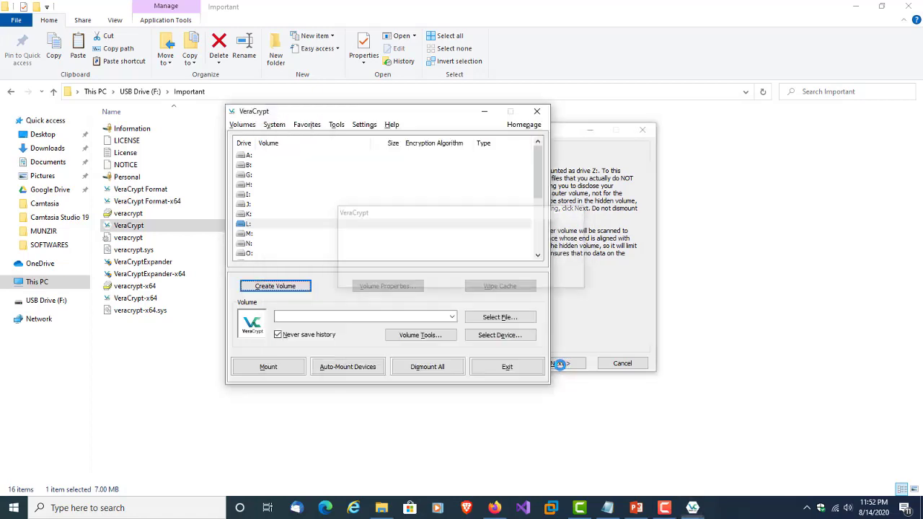
left_click(560, 363)
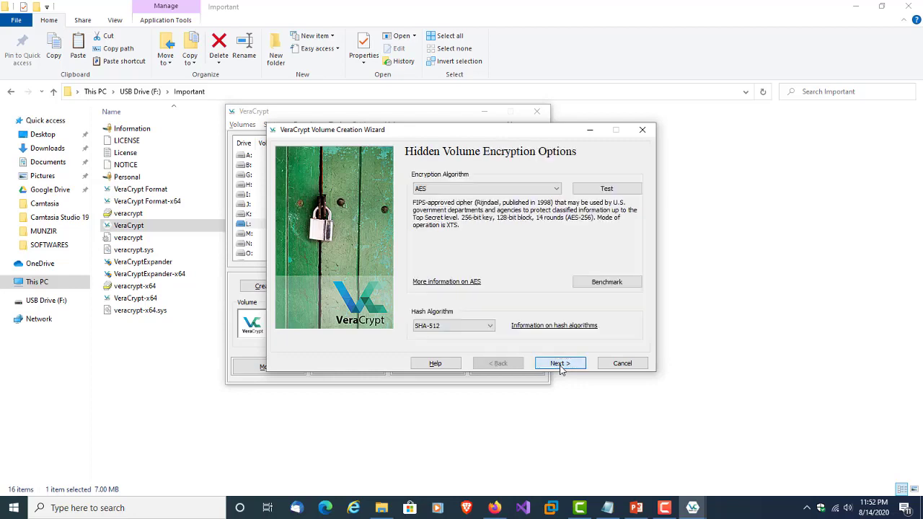
left_click(560, 364)
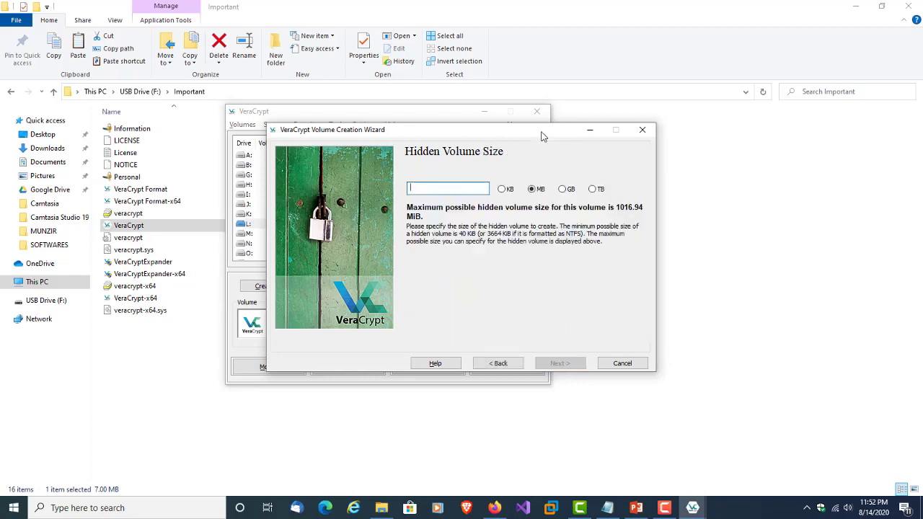
left_click(562, 189)
left_click(458, 190)
left_click(535, 190)
left_click(560, 364)
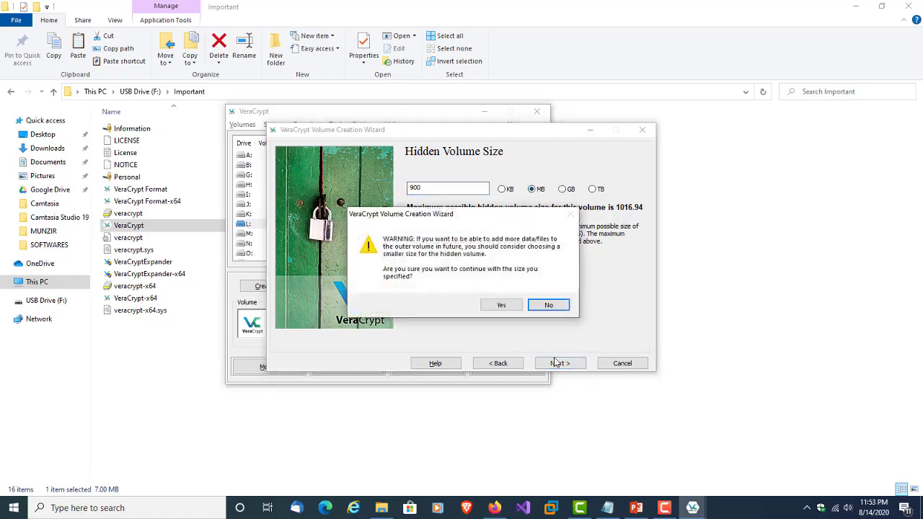
left_click(507, 307)
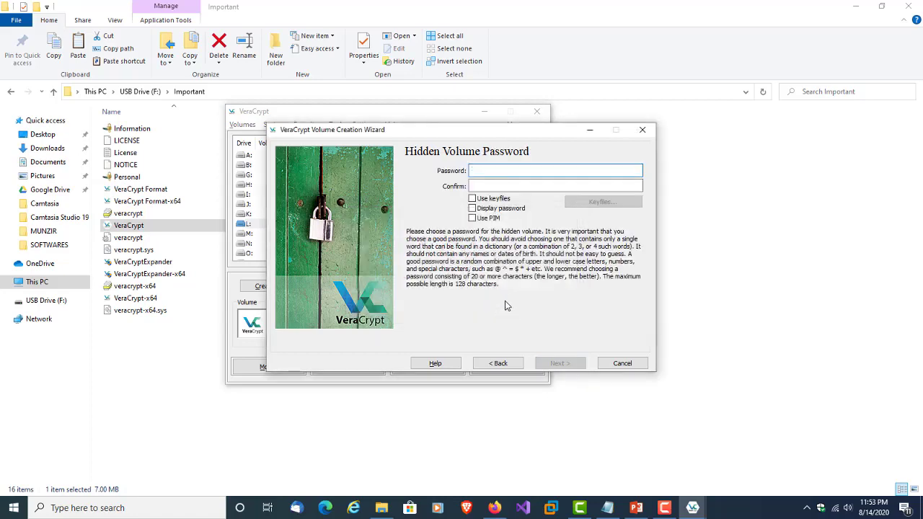
Switch to Firefox and use the password manager extension's generator to regenerate and copy a new 22-character password for the hidden volume.
left_click(495, 507)
left_click(871, 31)
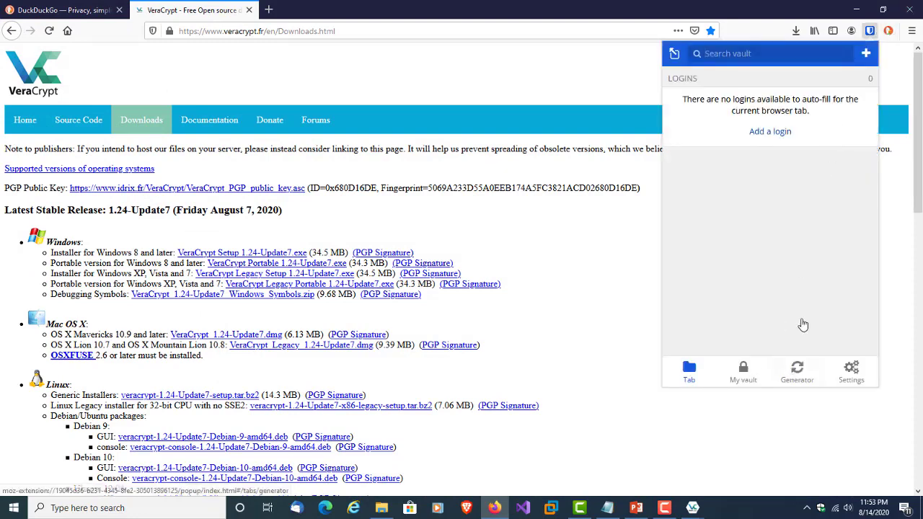
left_click(797, 369)
left_click(717, 117)
left_click(714, 118)
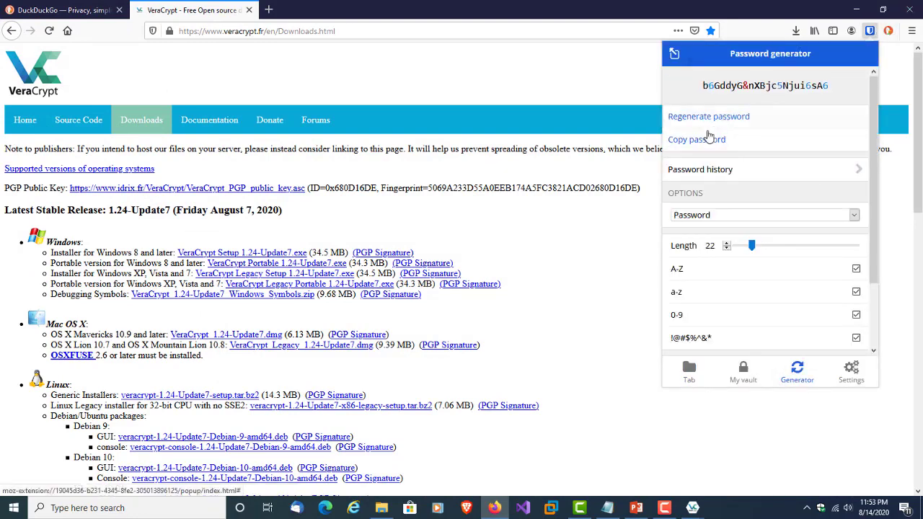
left_click(703, 140)
Return to VeraCrypt and paste the copied password into the hidden volume's Password and Confirm fields, then continue.
key("alt+Tab")
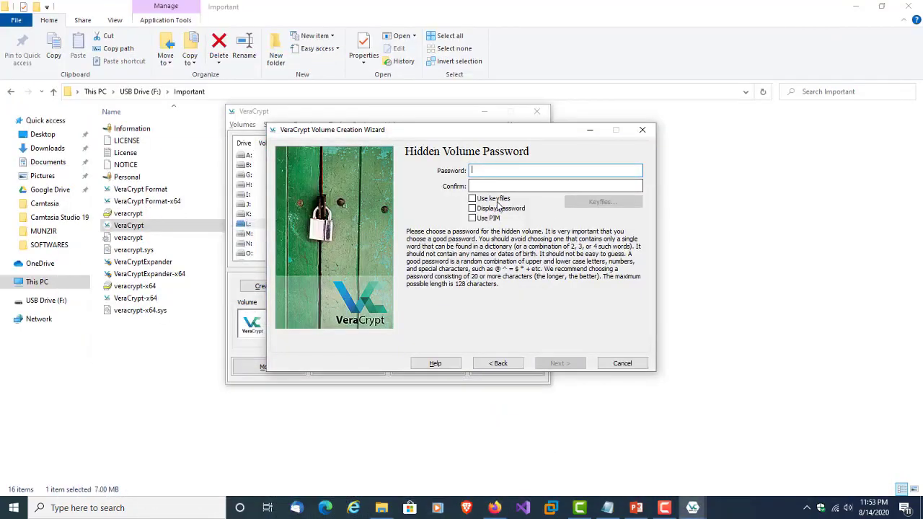
key("ctrl+v")
key("Tab")
key("ctrl+v")
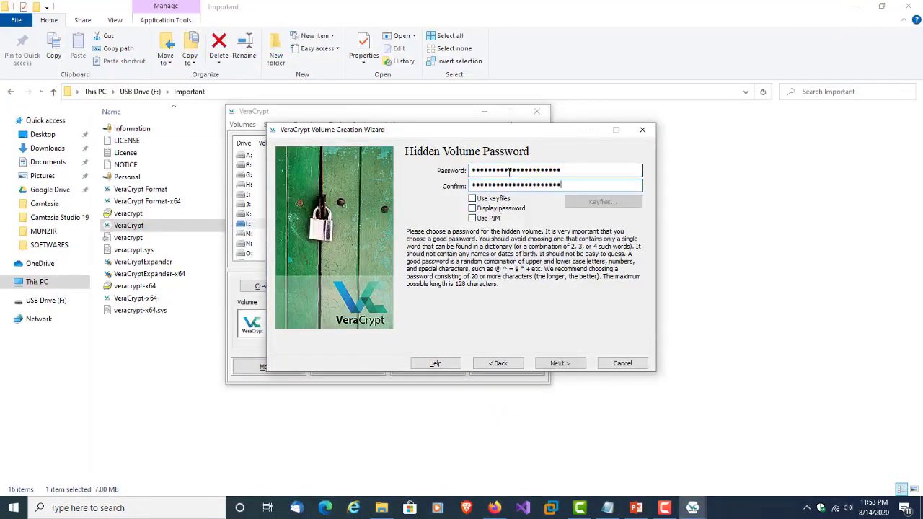
left_click(569, 364)
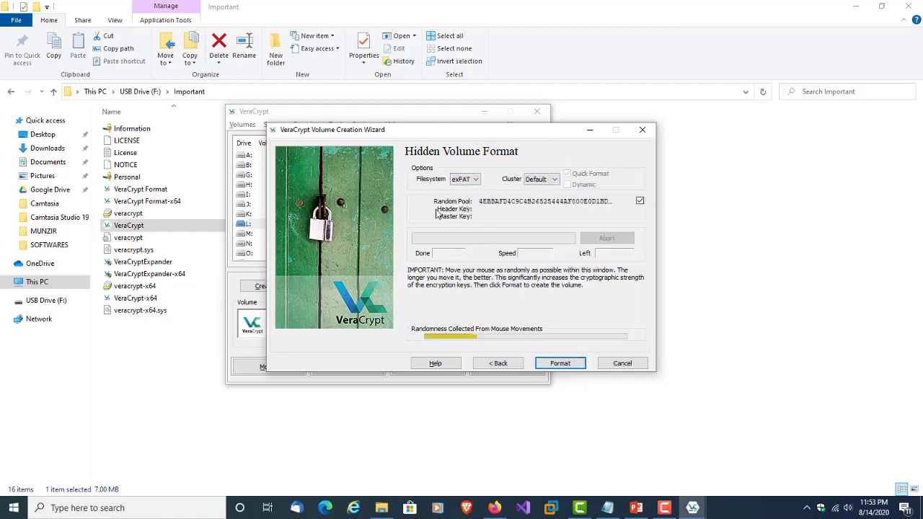
Format the hidden volume as exFAT and exit the Volume Creation Wizard.
left_click(570, 365)
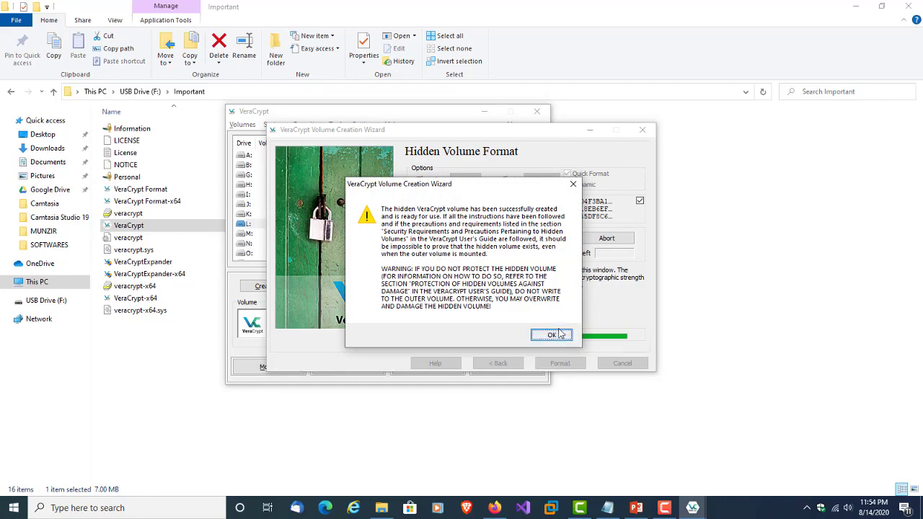
left_click(552, 335)
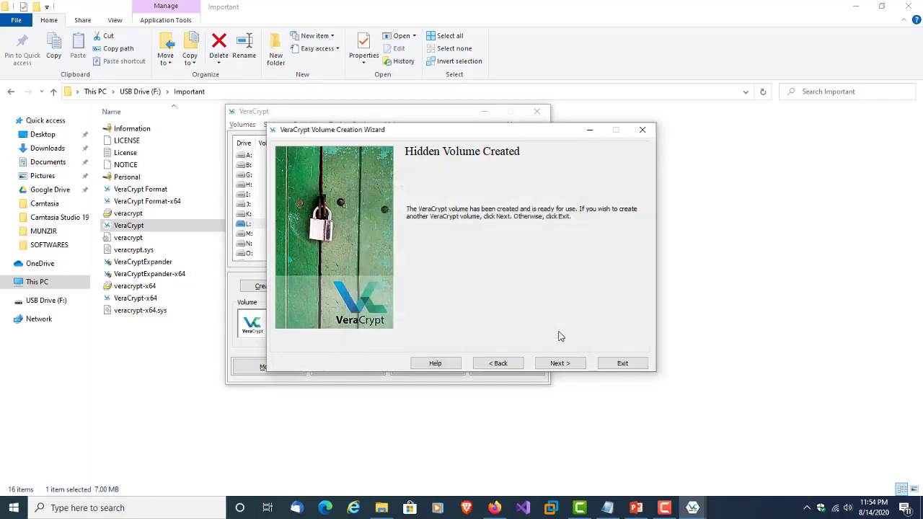
left_click(627, 363)
Select the Personal container in the USB drive's Important folder as the VeraCrypt volume to mount.
left_click_drag(363, 108, 586, 140)
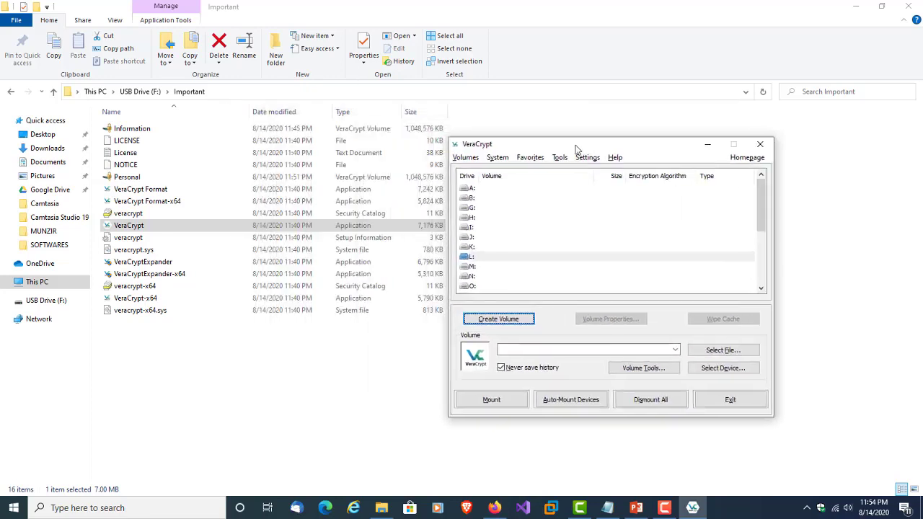
left_click(135, 178)
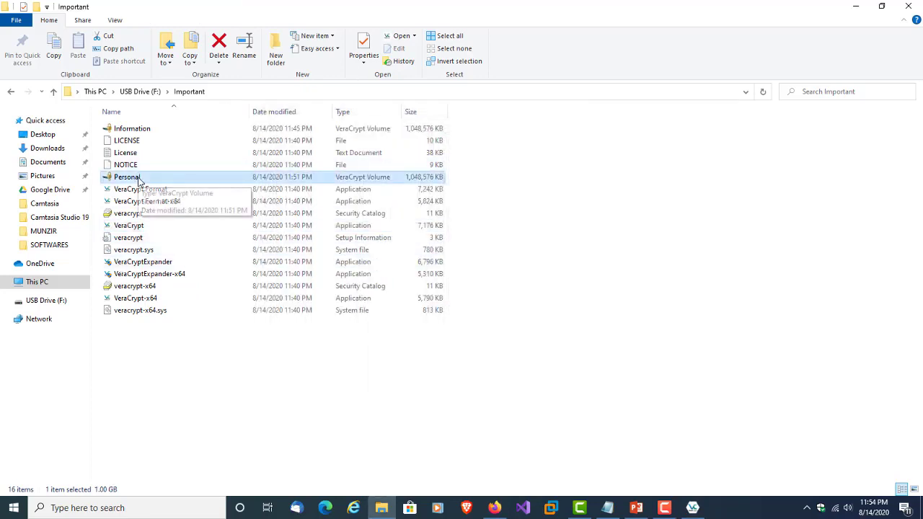
left_click(692, 507)
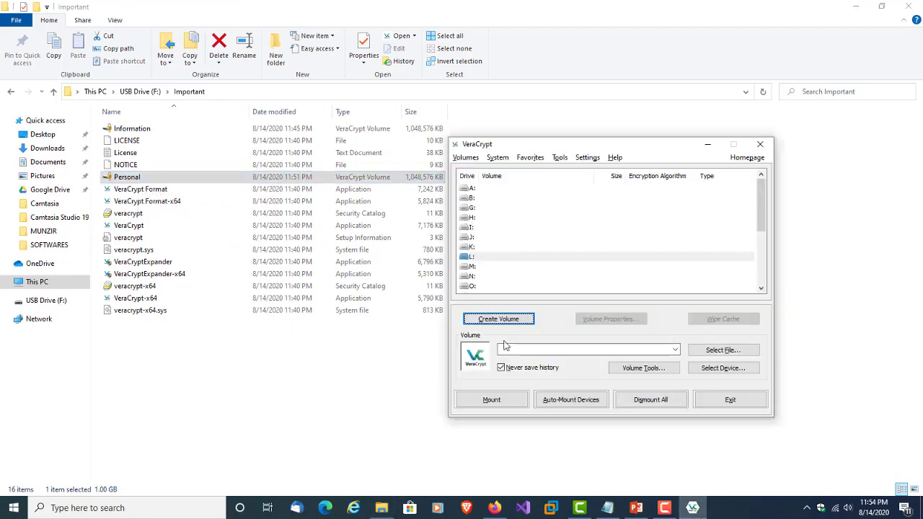
left_click(732, 353)
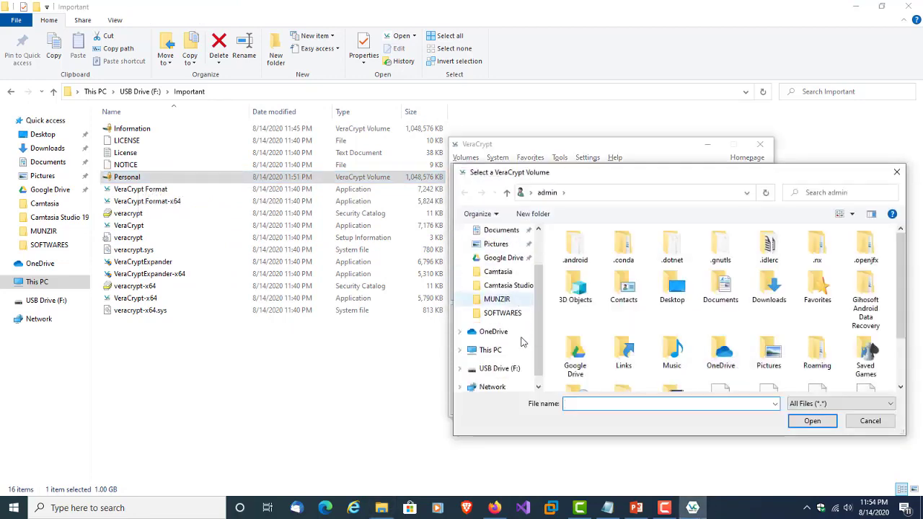
left_click(499, 368)
double_click(598, 247)
left_click(581, 296)
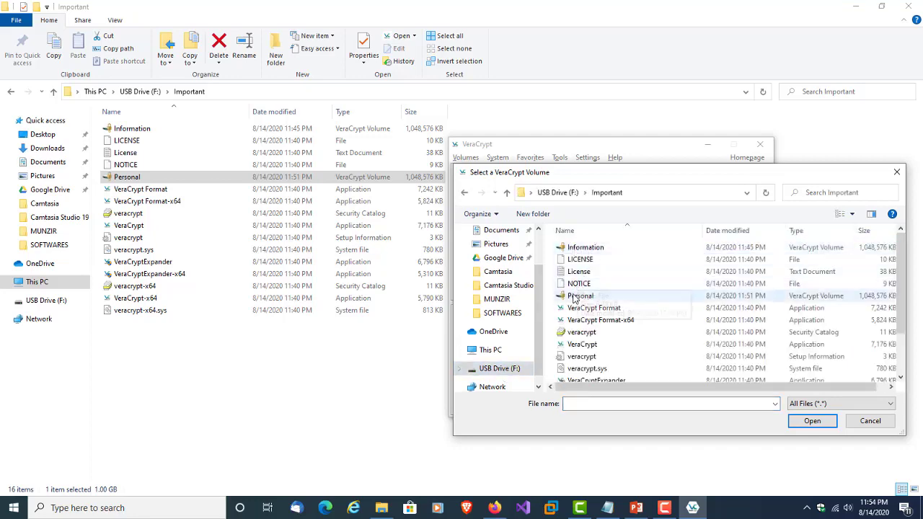
left_click(812, 421)
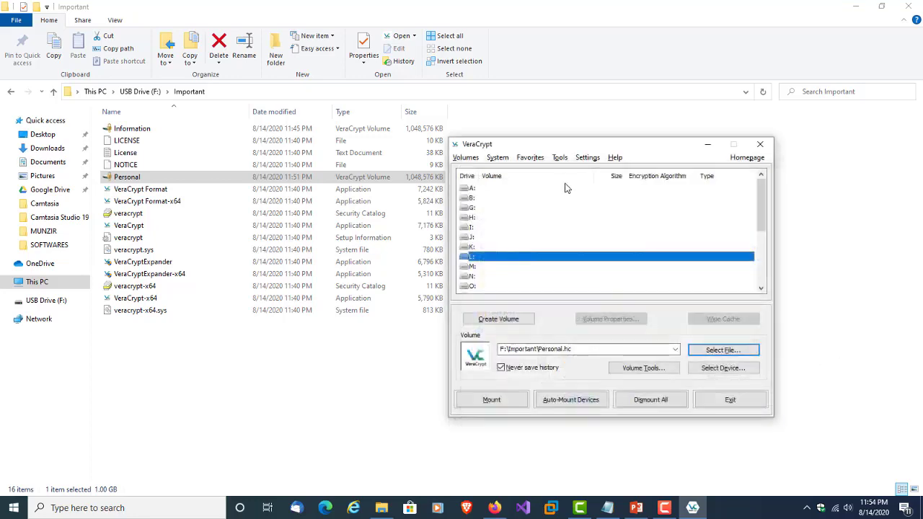
left_click_drag(552, 144, 450, 99)
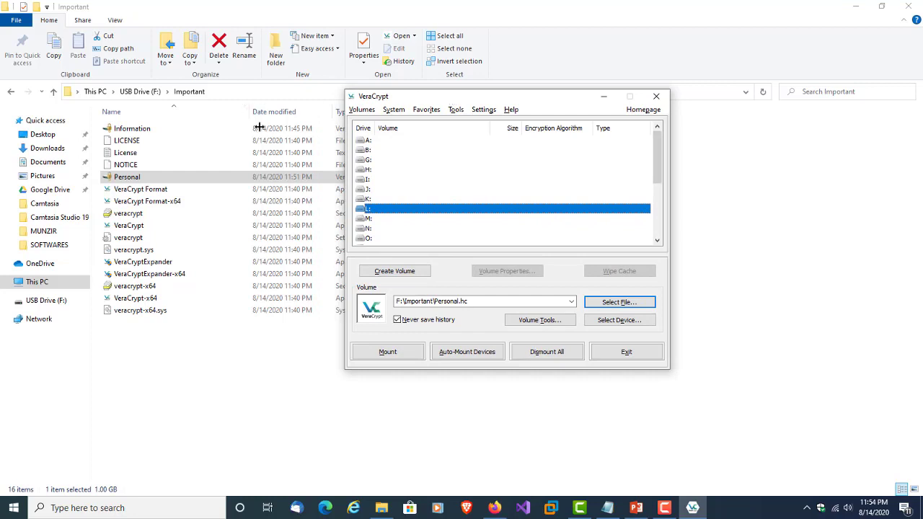
Mount Personal.hc as drive L: by pasting the hidden volume's password into the Password field.
left_click(391, 354)
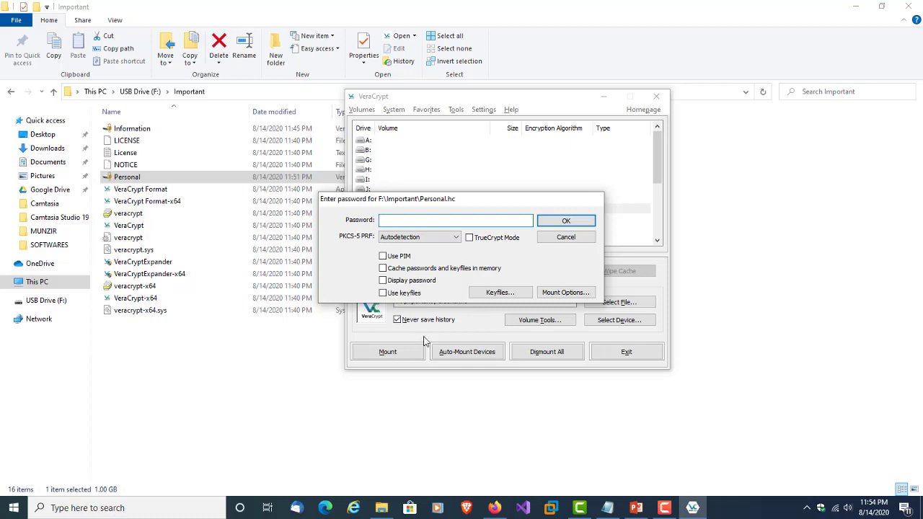
key("ctrl+v")
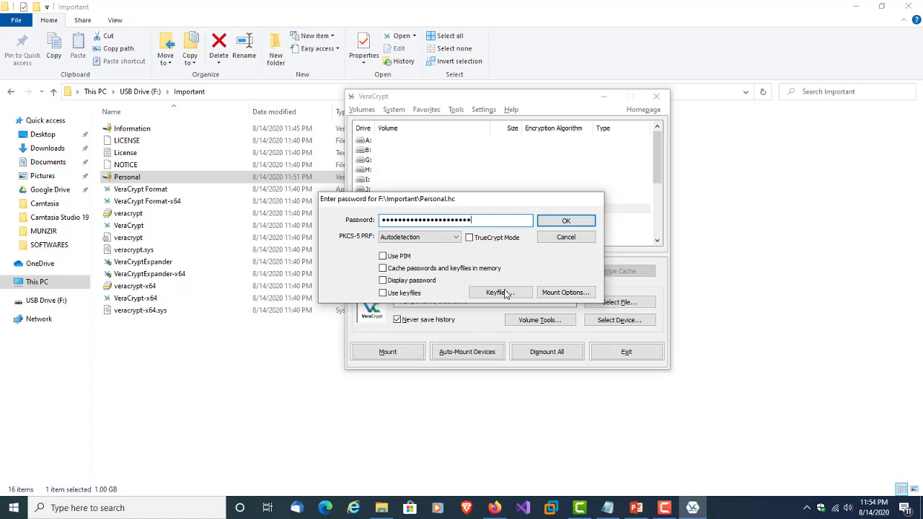
left_click(567, 222)
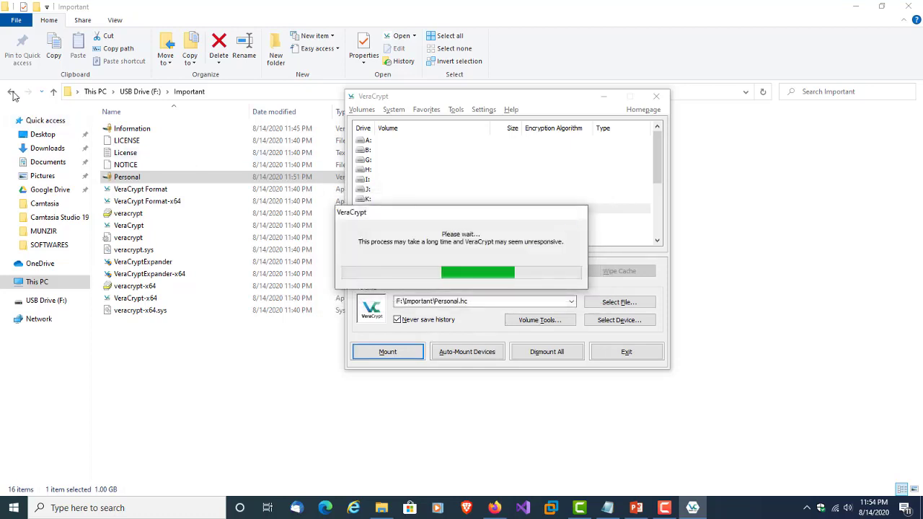
Check the mounted hidden volume's type and size in VeraCrypt and This PC, and view the contents of drive L:.
left_click(11, 94)
left_click(10, 93)
left_click(9, 94)
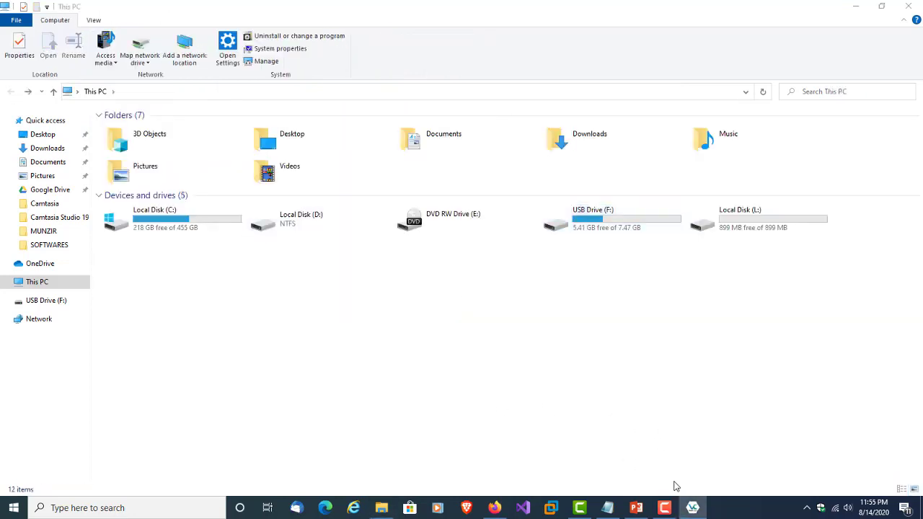
left_click(692, 508)
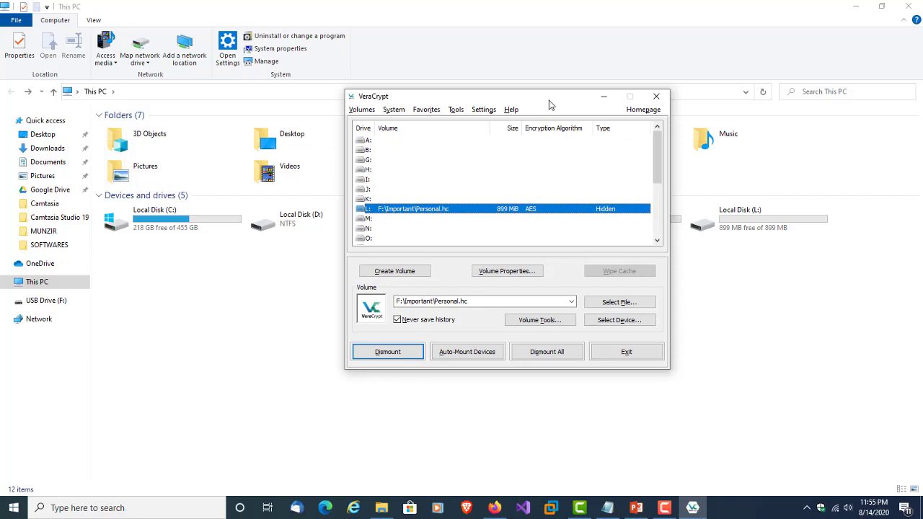
left_click_drag(549, 105, 488, 111)
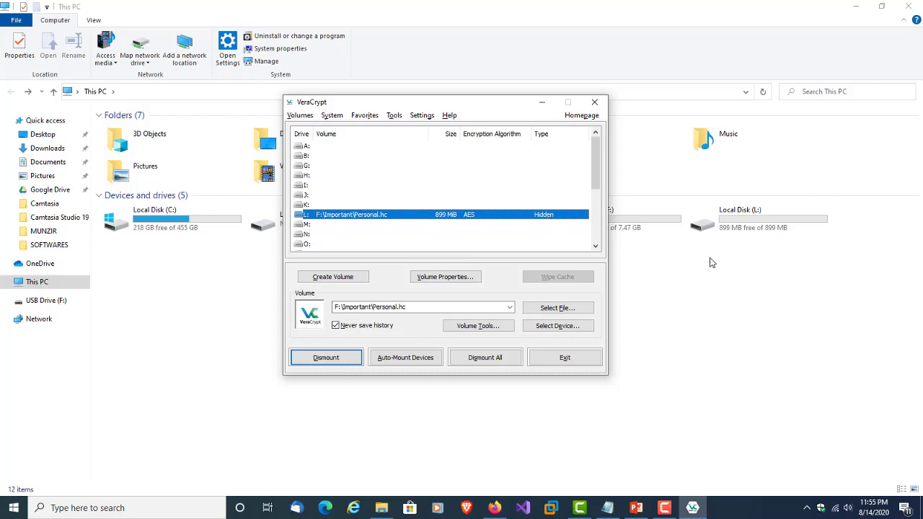
double_click(747, 230)
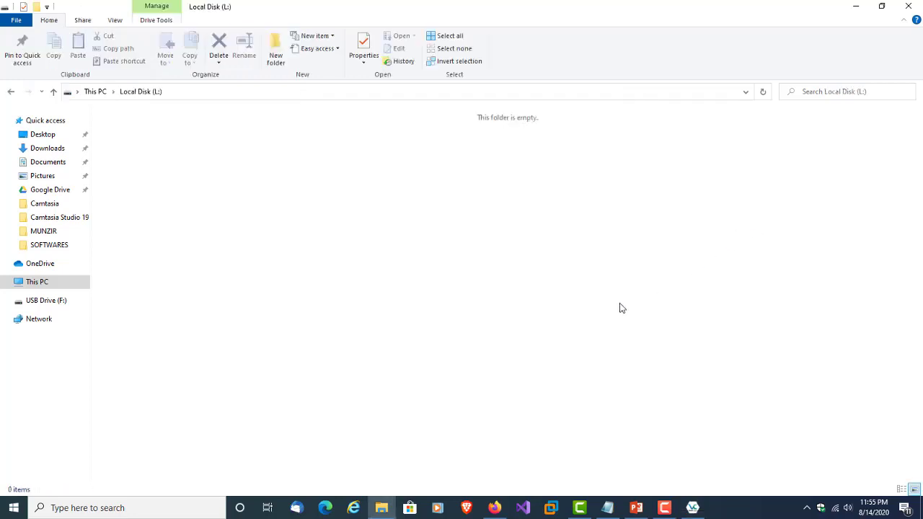
left_click(10, 92)
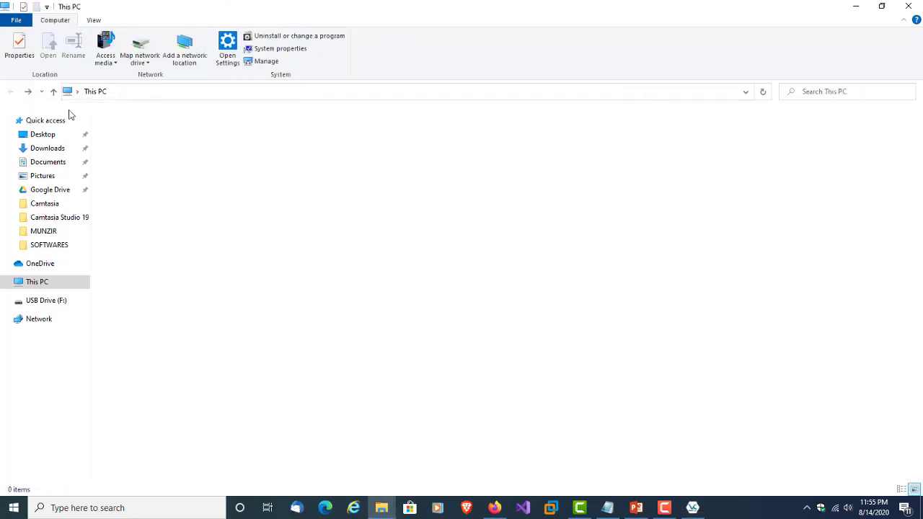
Dismount the hidden volume from L: and mount Personal.hc there again by pasting the outer volume's password into the Password field.
left_click(692, 507)
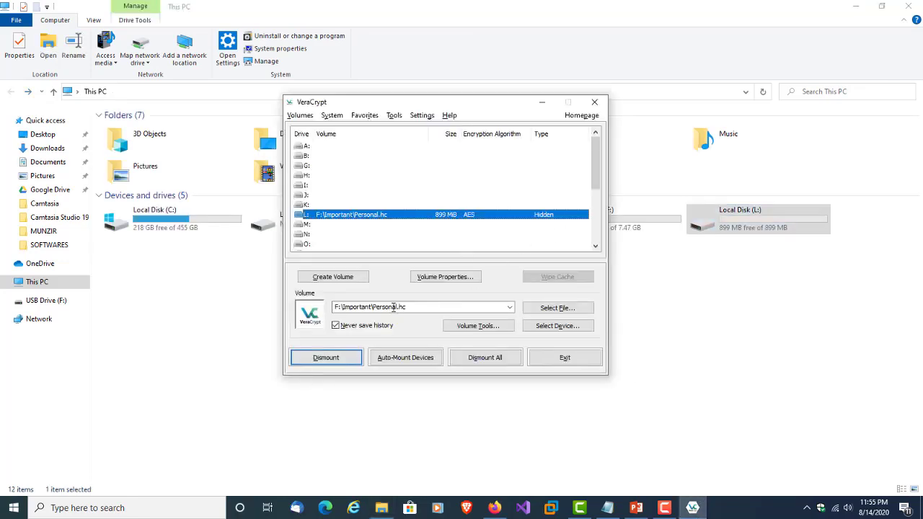
left_click(334, 359)
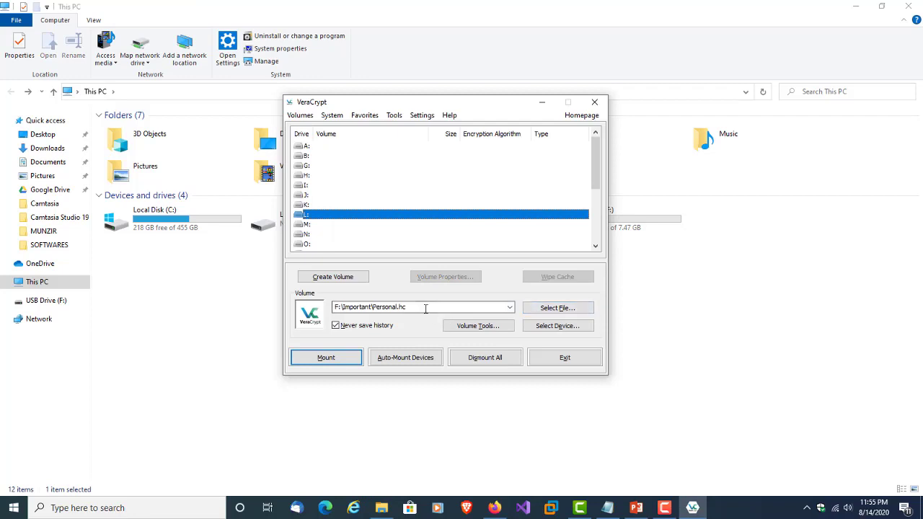
left_click(425, 308)
left_click(426, 308)
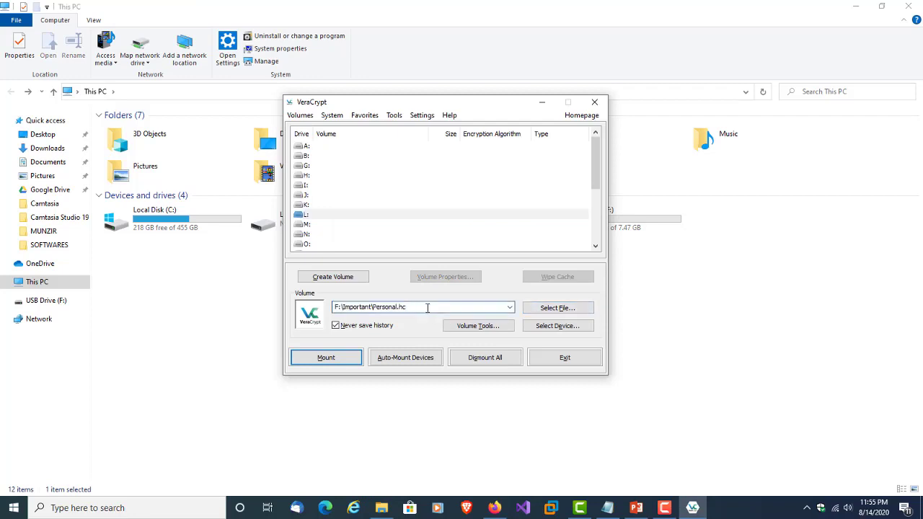
left_click(324, 360)
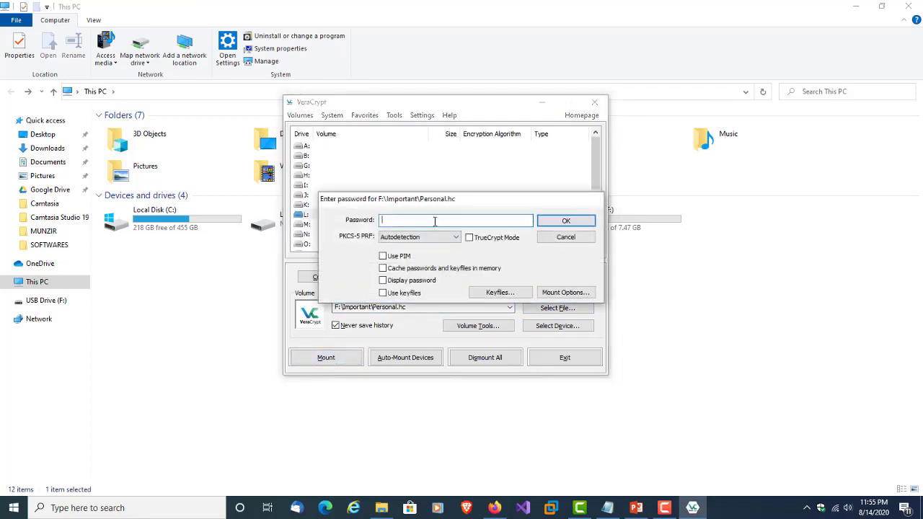
key("ctrl+v")
left_click(552, 219)
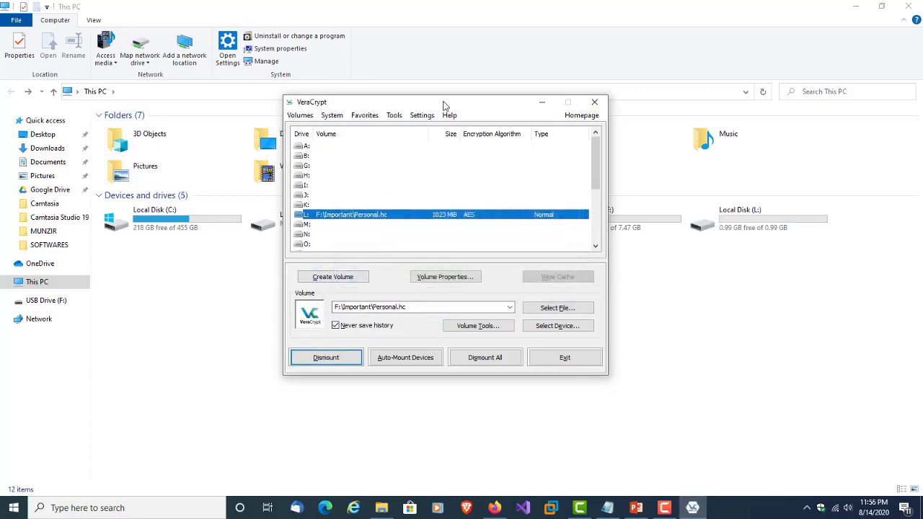
Open drive L: from This PC to view the files stored in the outer volume.
left_click_drag(446, 106, 364, 108)
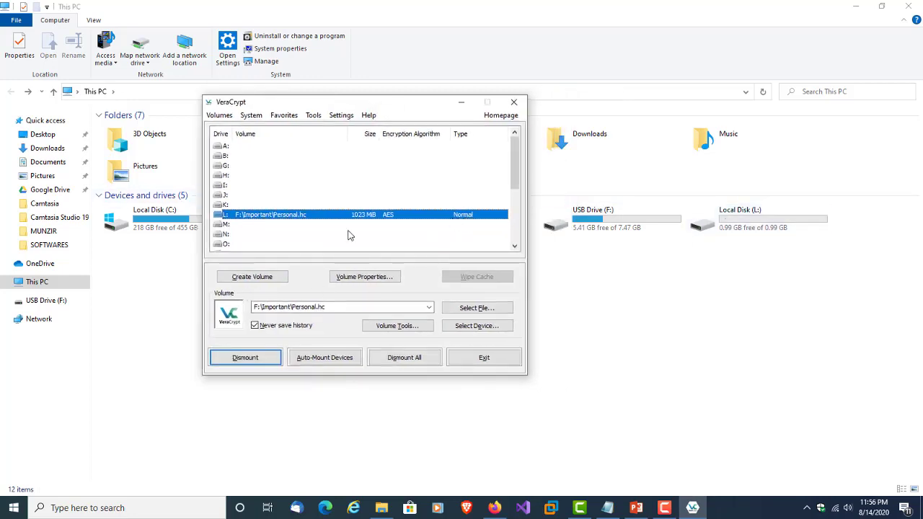
left_click(721, 226)
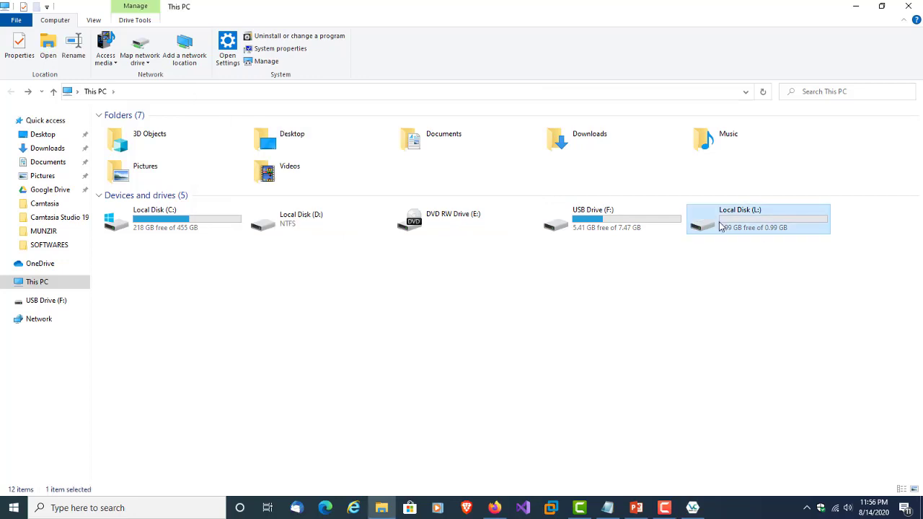
double_click(719, 225)
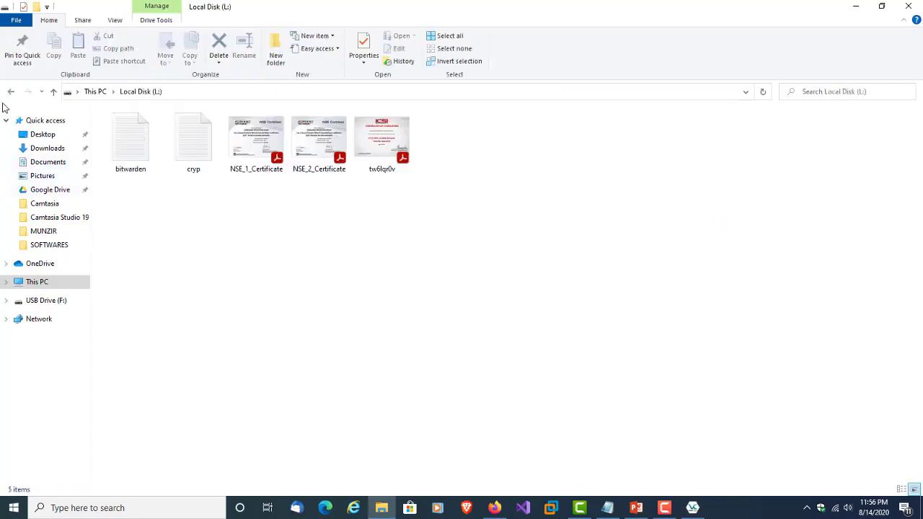
Return to This PC, dismount Personal.hc from drive L:, and close VeraCrypt.
left_click(10, 93)
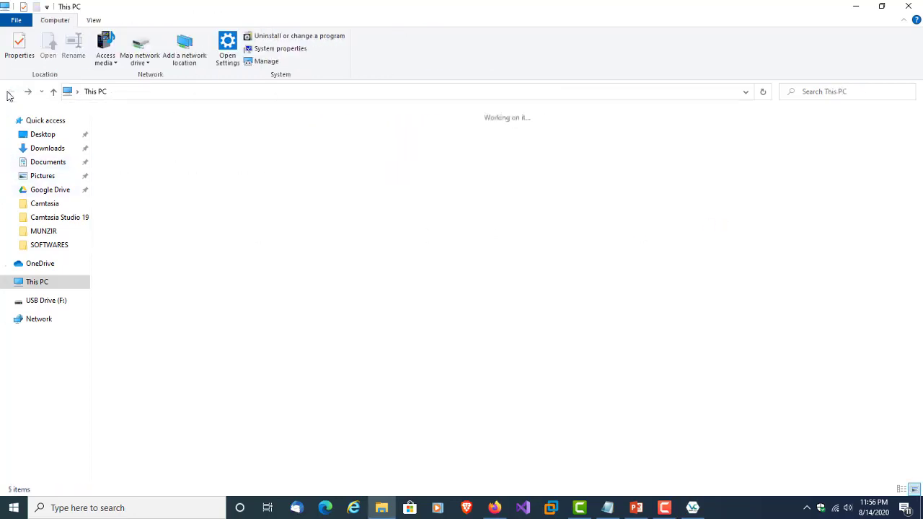
left_click(692, 508)
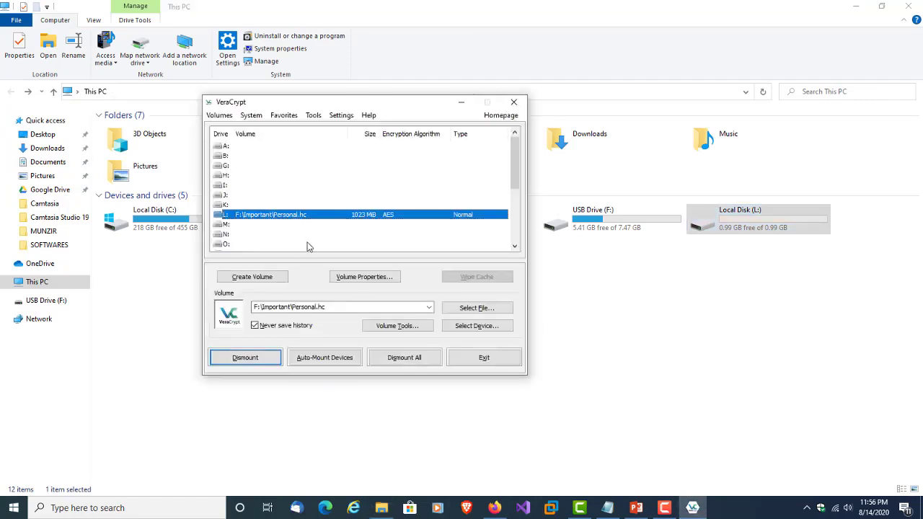
left_click(245, 357)
left_click(514, 101)
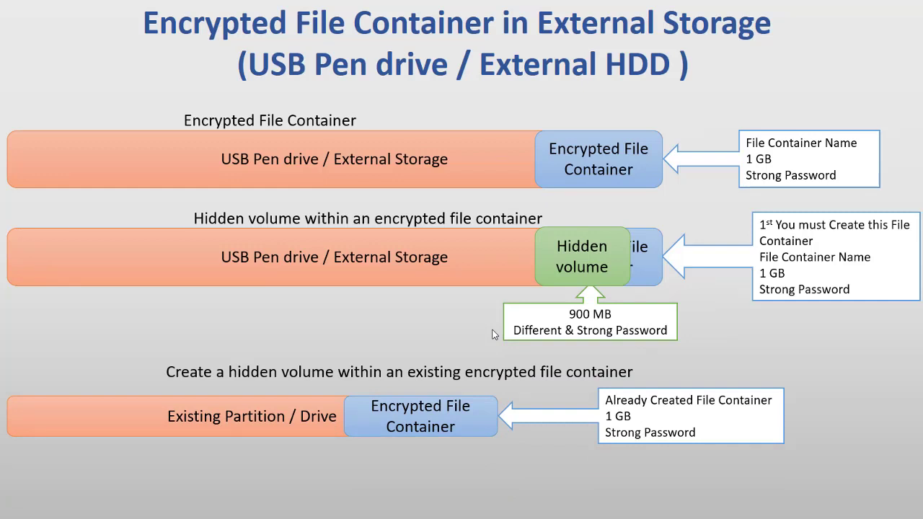
left_click(493, 334)
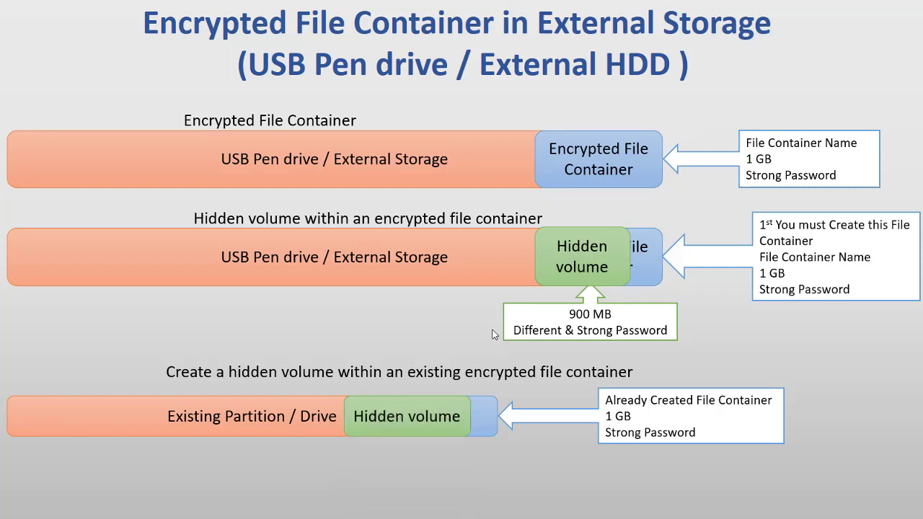
left_click(494, 334)
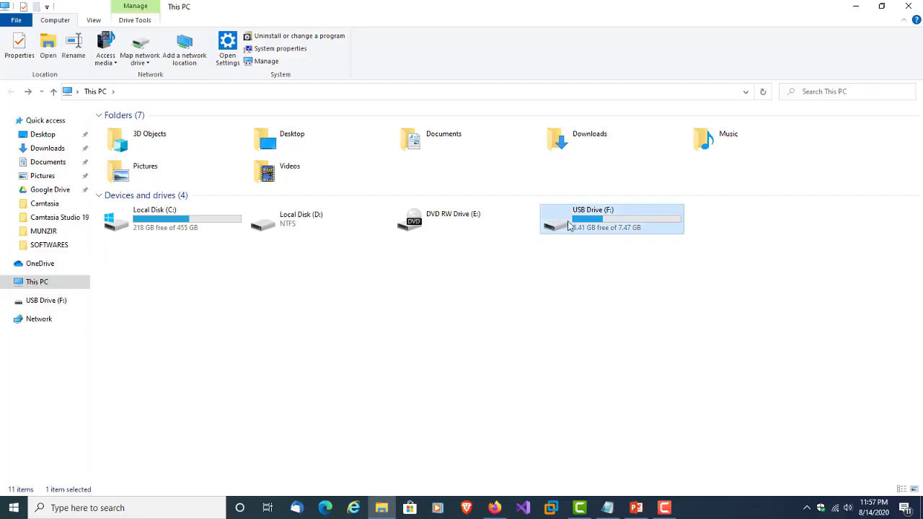
Open the Important folder on USB Drive (F:) and launch the portable VeraCrypt application from it.
double_click(568, 225)
double_click(111, 150)
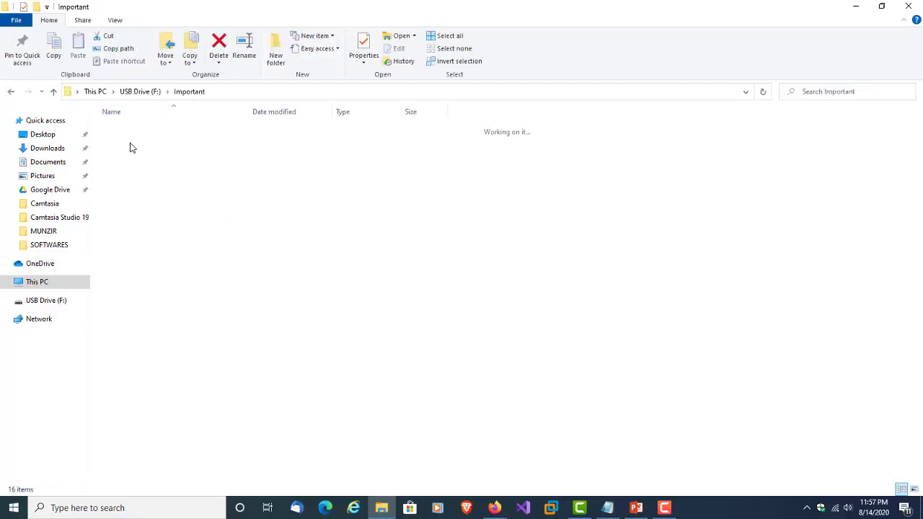
left_click(143, 132)
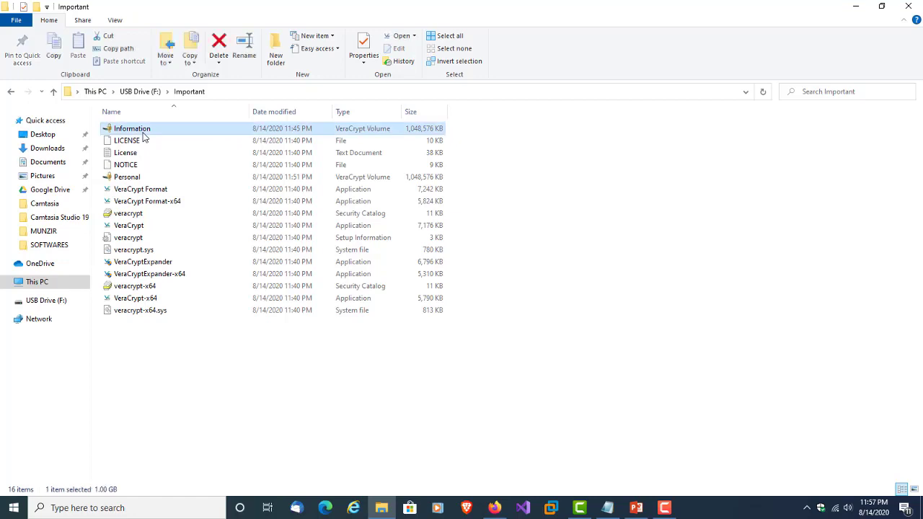
double_click(168, 228)
Start creating an encrypted file container as a hidden VeraCrypt volume in Direct mode.
left_click(252, 276)
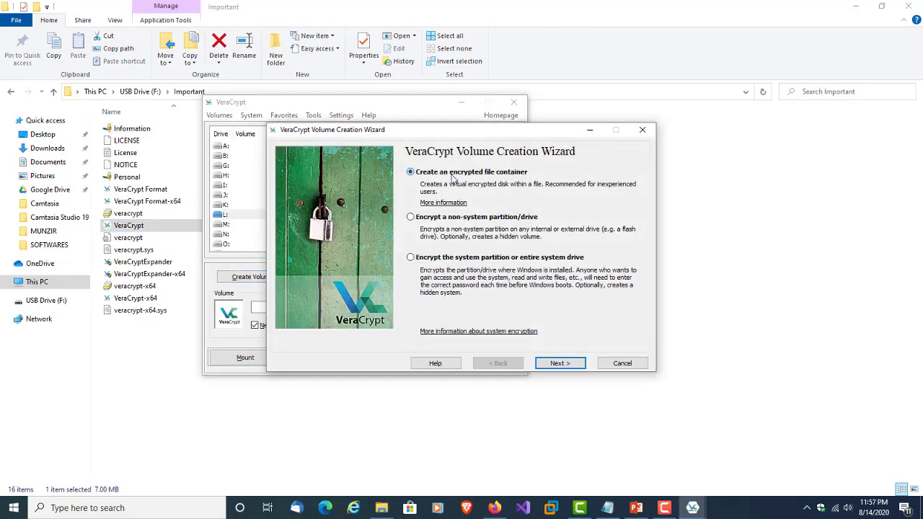
left_click(561, 364)
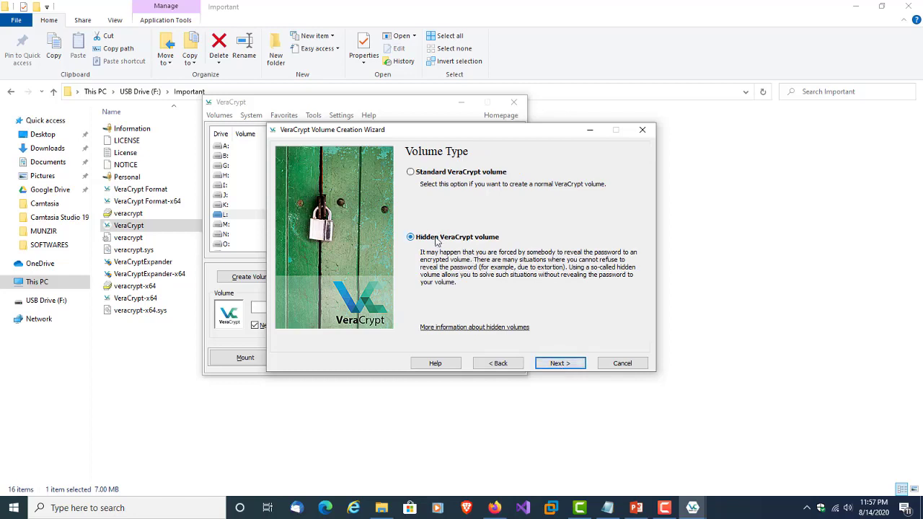
left_click(556, 364)
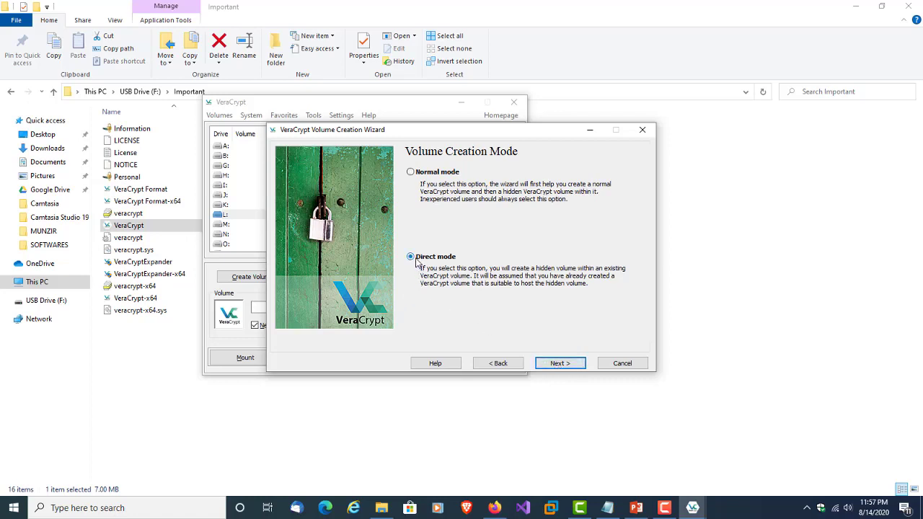
left_click(560, 363)
Choose the Information container in the Important folder of USB Drive (F:) as the volume location for the hidden volume.
left_click(599, 177)
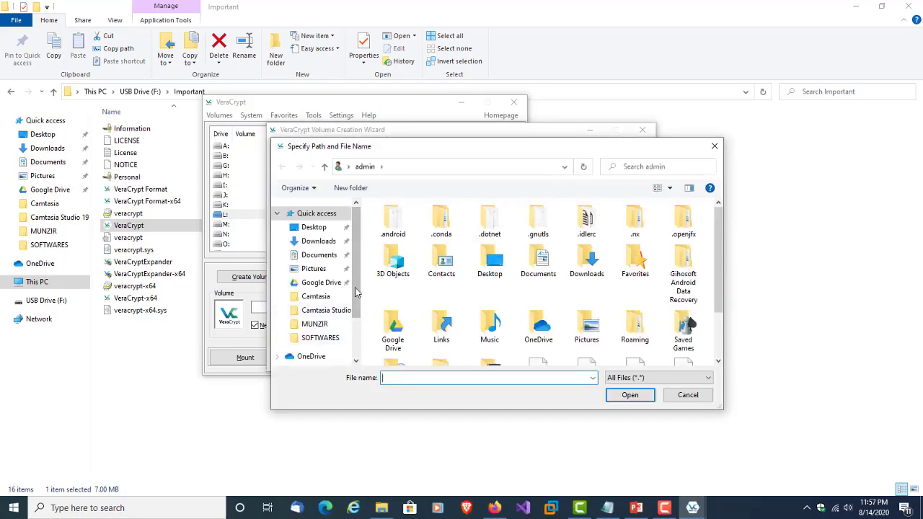
left_click_drag(358, 290, 358, 328)
left_click(318, 329)
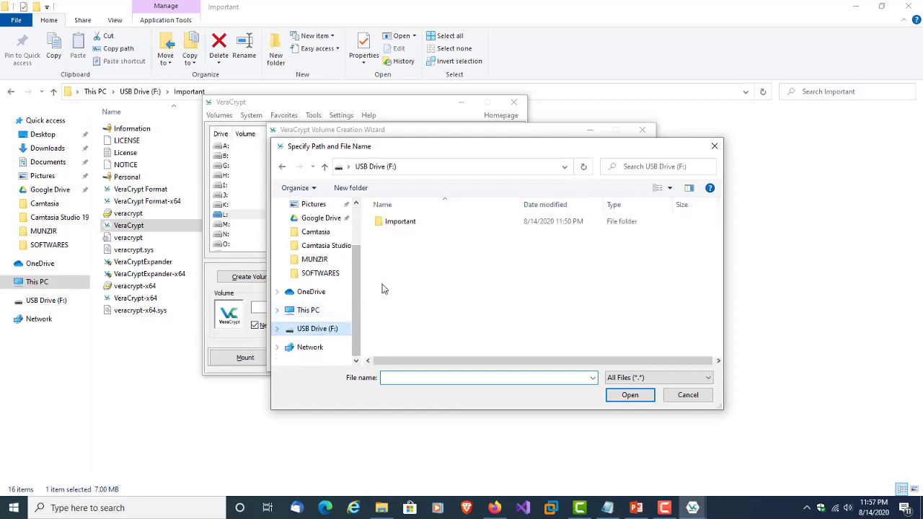
double_click(399, 222)
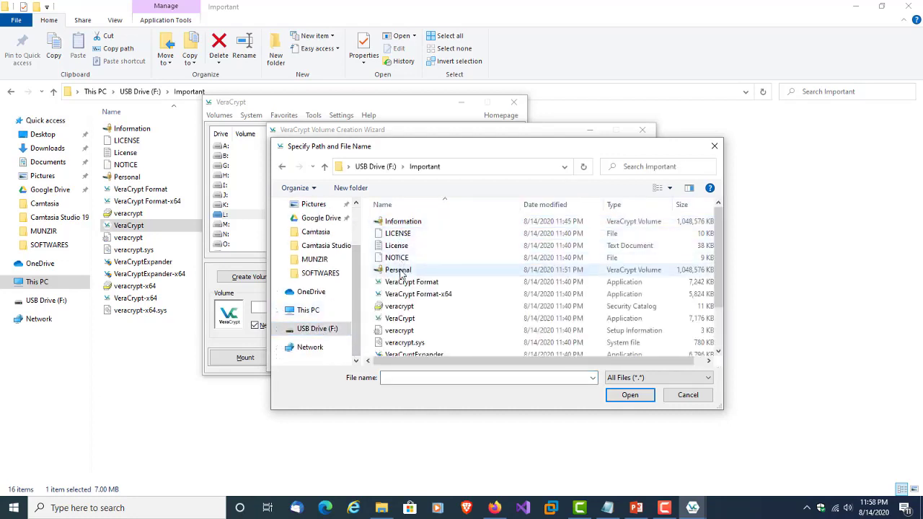
left_click(406, 225)
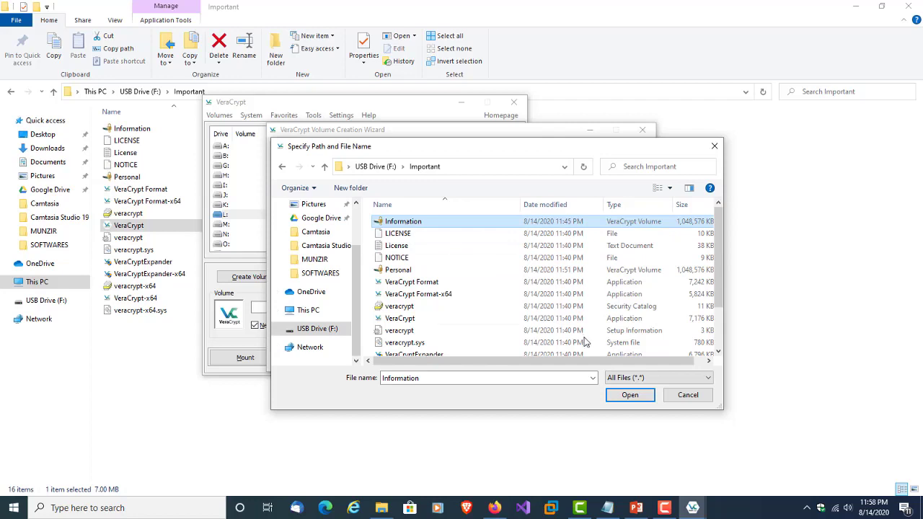
left_click(622, 398)
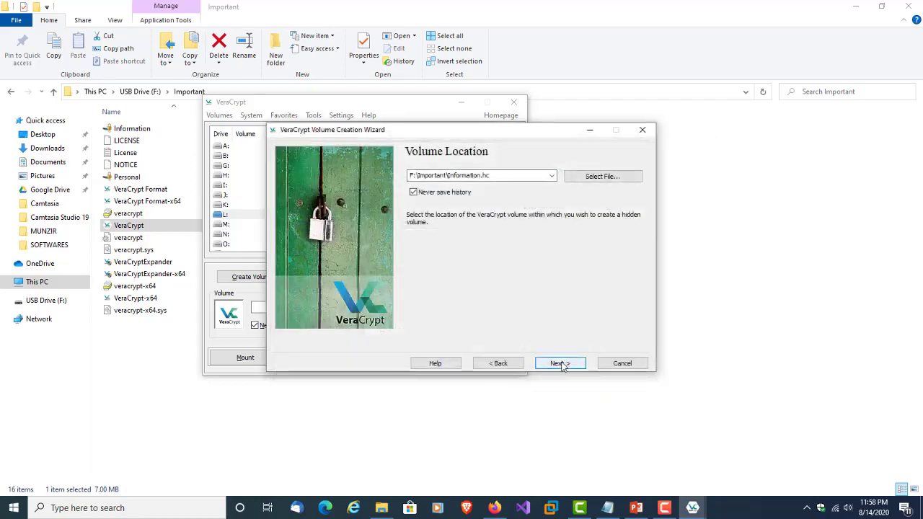
left_click(560, 363)
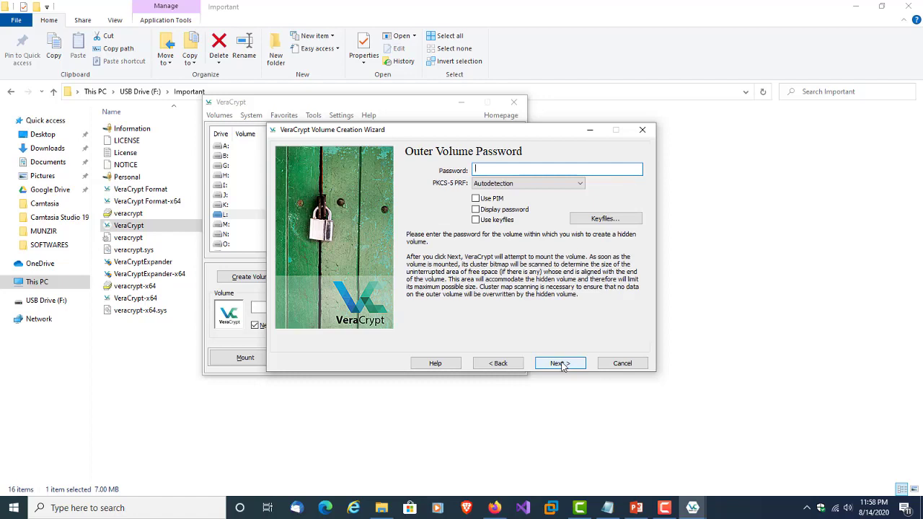
Paste the outer volume's password into its Password field and continue with the default encryption options to the hidden volume size.
key("ctrl+v")
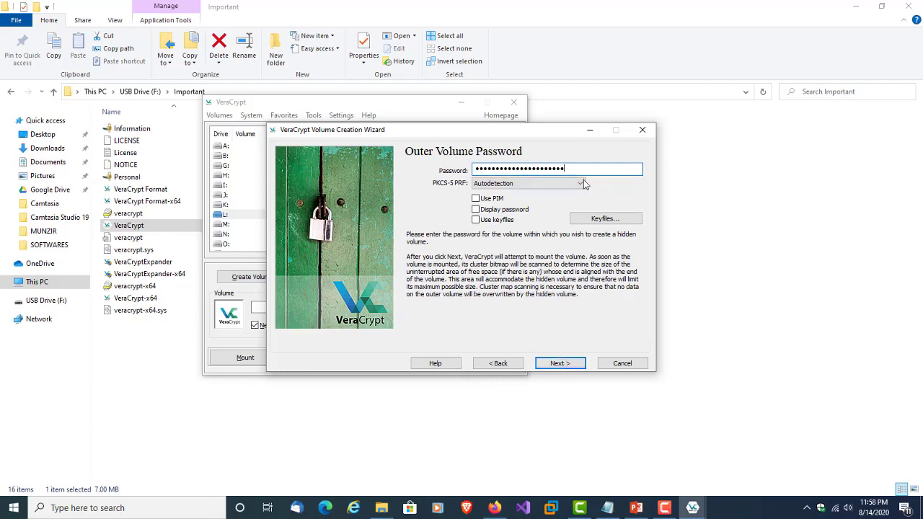
left_click(575, 362)
left_click(575, 363)
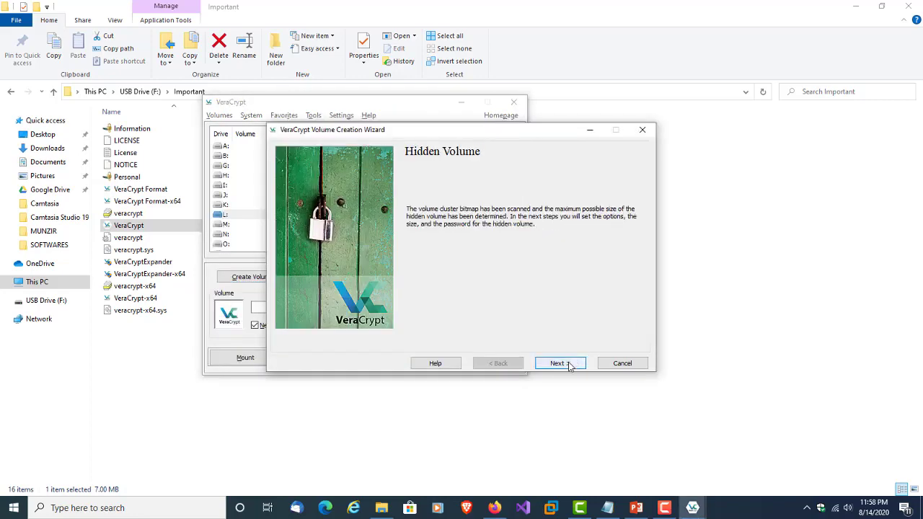
left_click(569, 364)
left_click(568, 364)
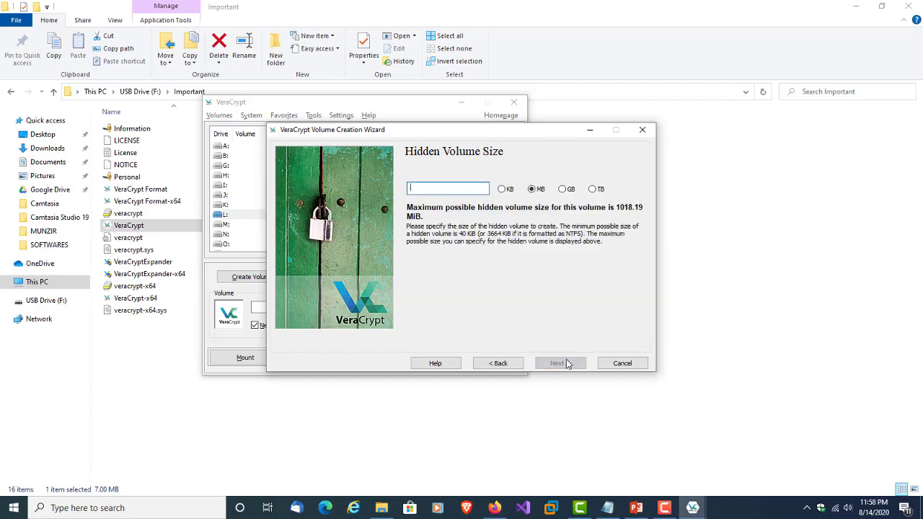
Set the hidden volume size to 900 MB and accept that size despite the warning.
type("900")
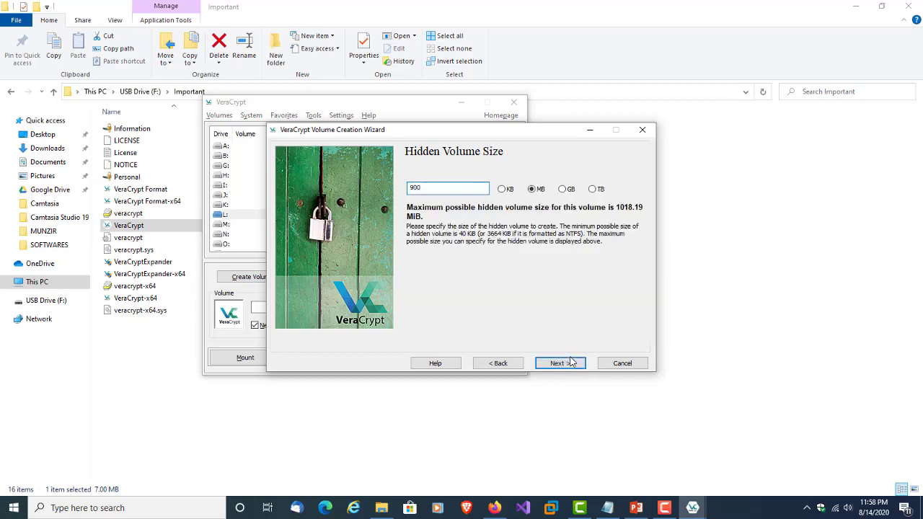
left_click(557, 366)
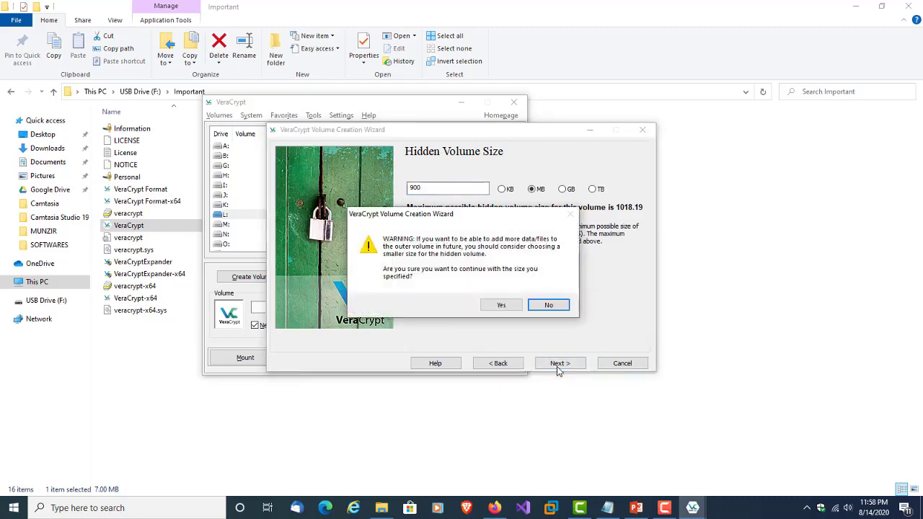
left_click(503, 306)
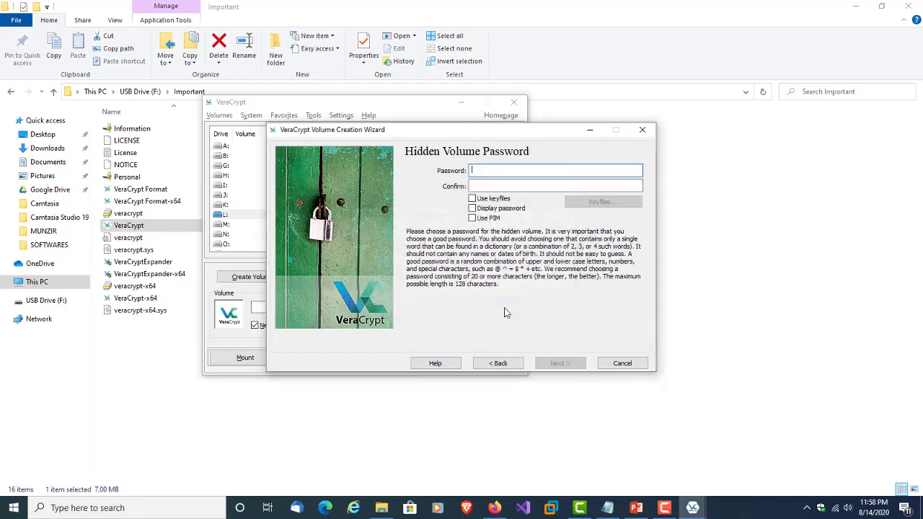
Switch to Firefox, generate a new password with the Bitwarden extension, copy it, and minimize the browser.
left_click(494, 507)
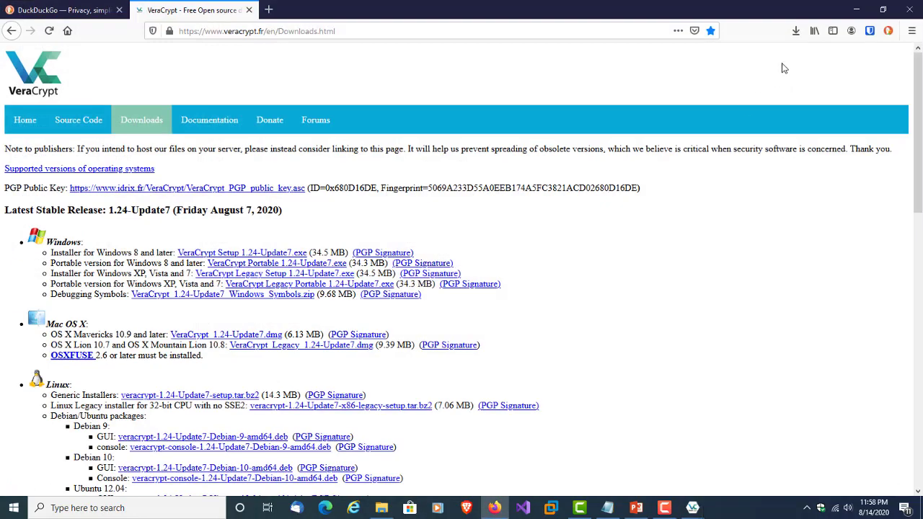
left_click(870, 30)
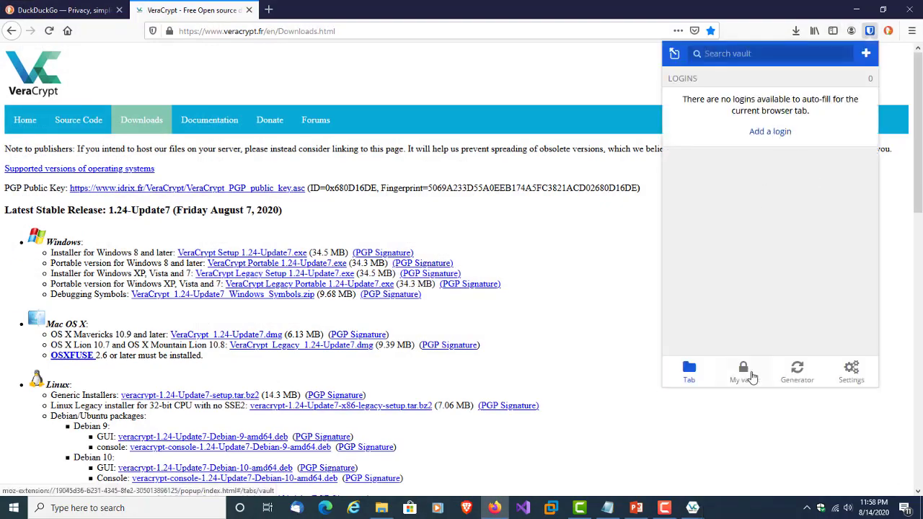
left_click(795, 374)
left_click(716, 117)
left_click(716, 118)
left_click(716, 118)
left_click(696, 140)
left_click(855, 10)
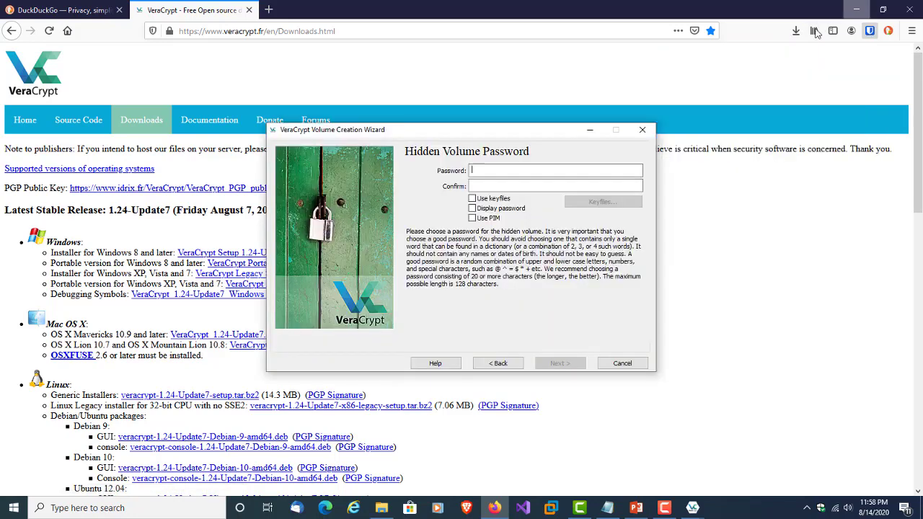
Paste the generated password into the hidden volume's Password and Confirm fields and continue to formatting.
key("ctrl+v")
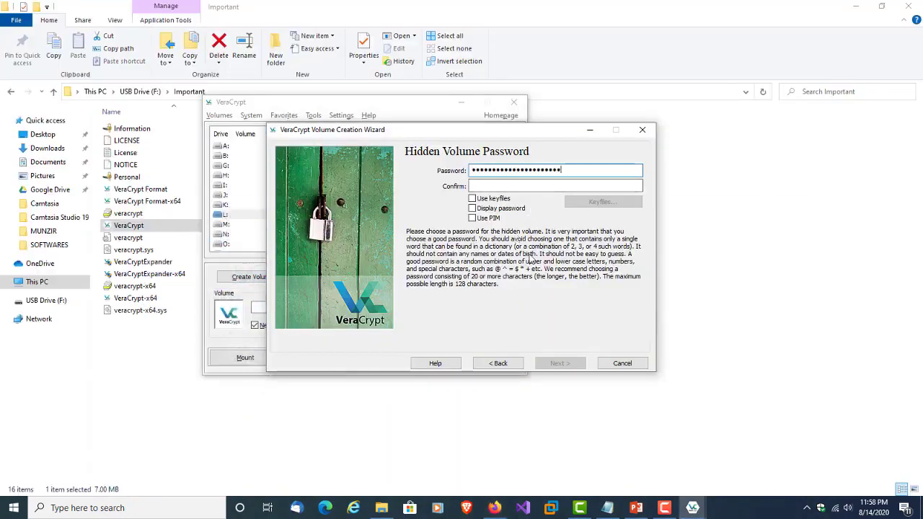
key("ctrl+v")
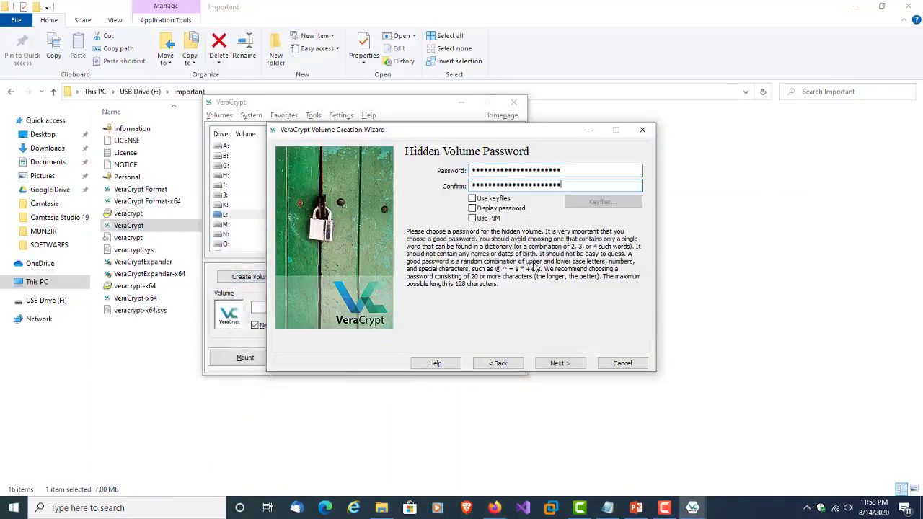
left_click(560, 364)
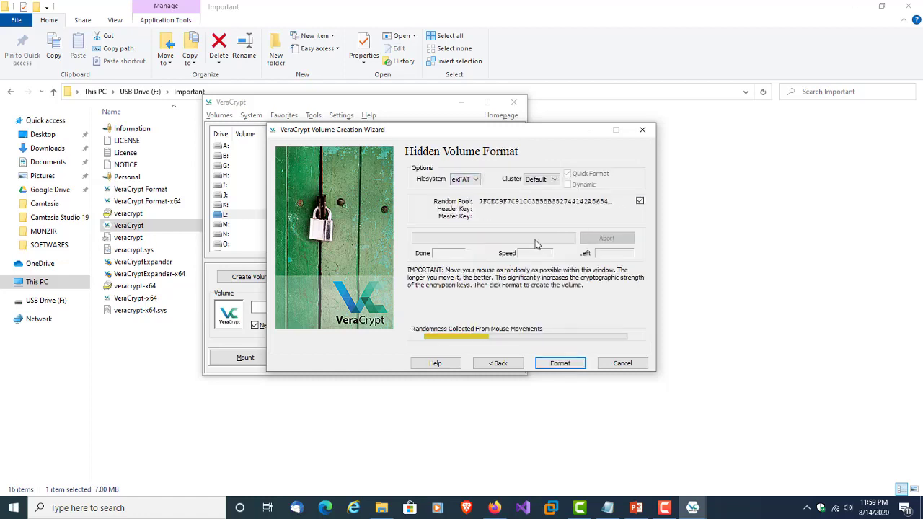
Format the hidden volume with the exFAT filesystem and default cluster size, and exit the creation wizard.
left_click(567, 365)
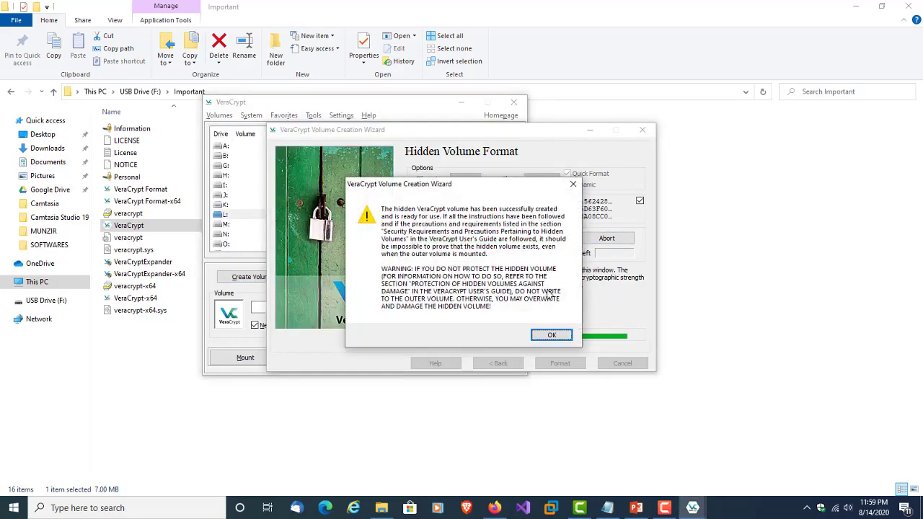
left_click(551, 335)
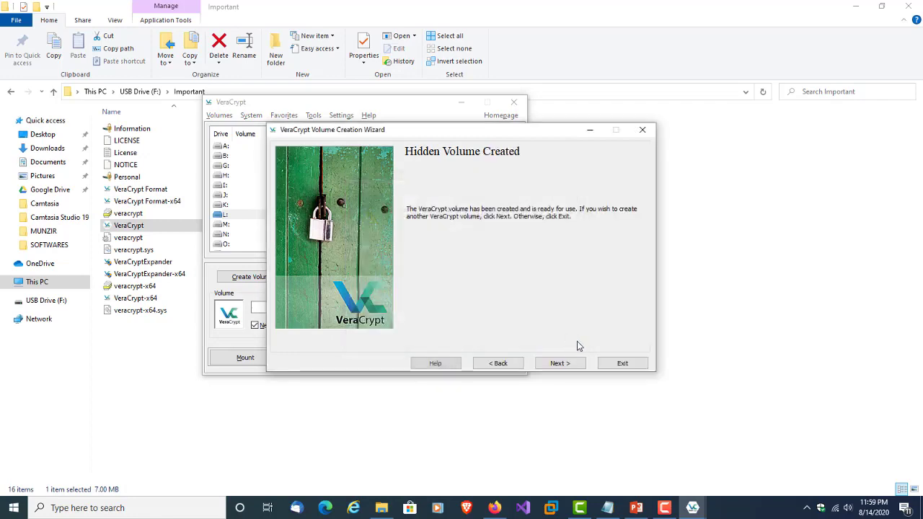
left_click(614, 363)
Select Information.hc from the USB drive's Important folder as the volume to mount and choose drive letter N:.
left_click(476, 308)
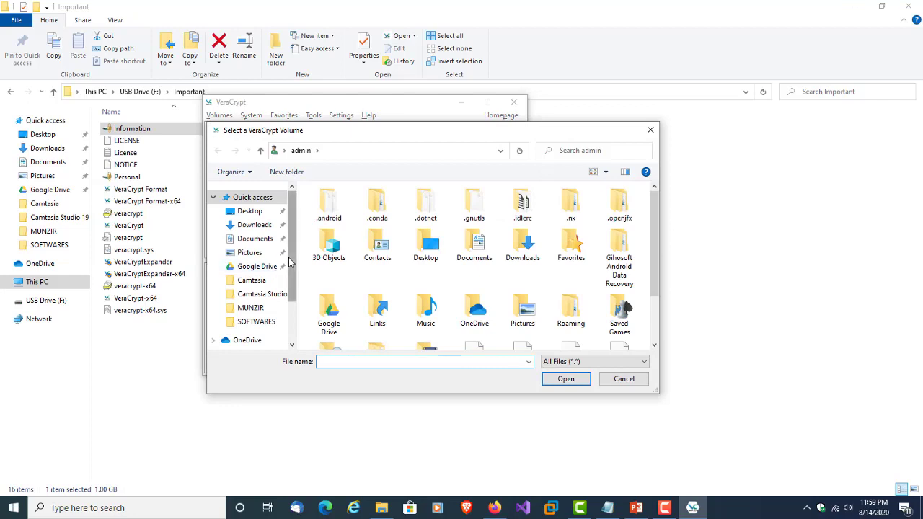
scroll(274, 268, "down", 2)
left_click(253, 312)
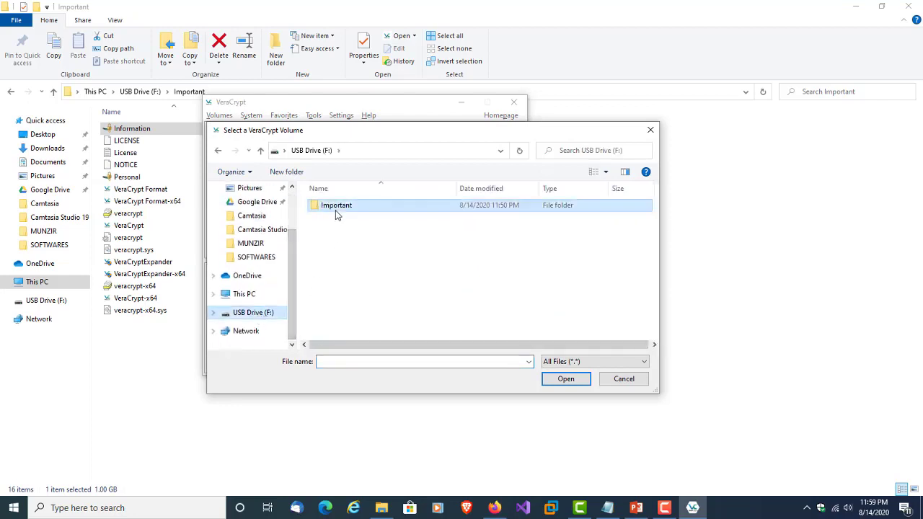
double_click(336, 206)
left_click(336, 205)
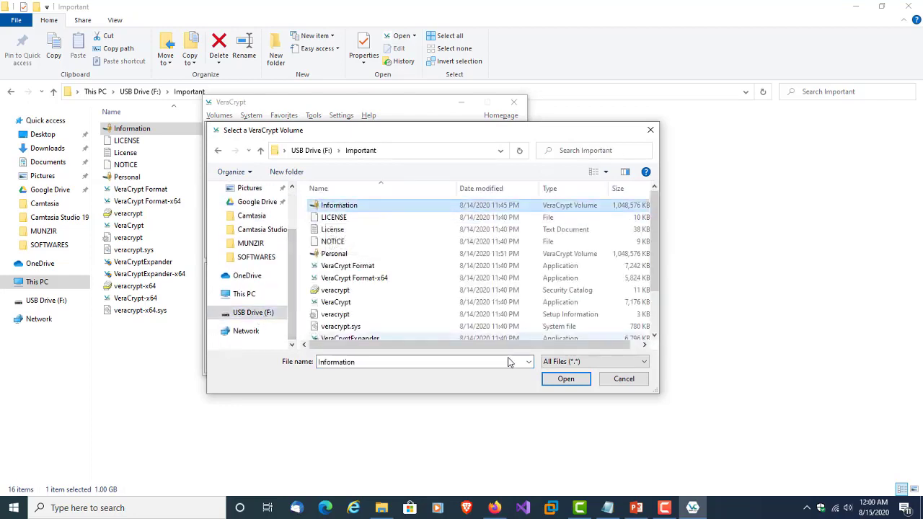
left_click(567, 380)
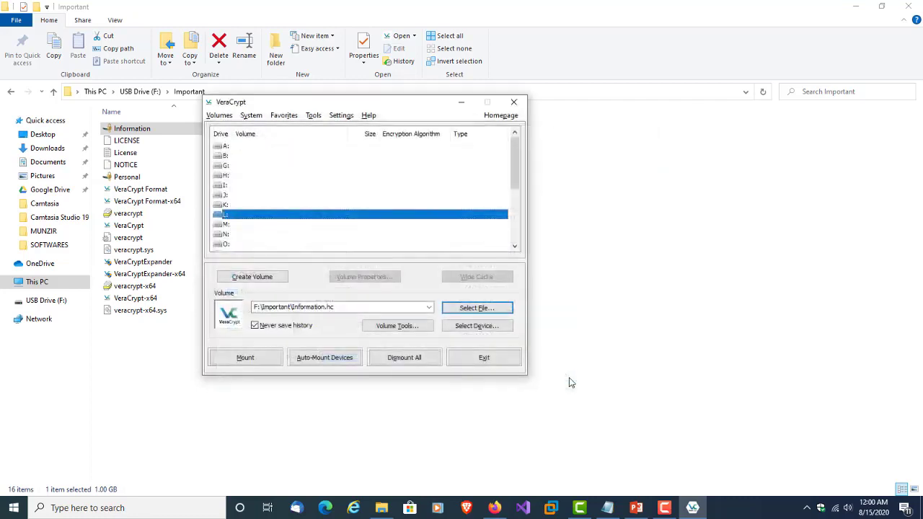
left_click(240, 235)
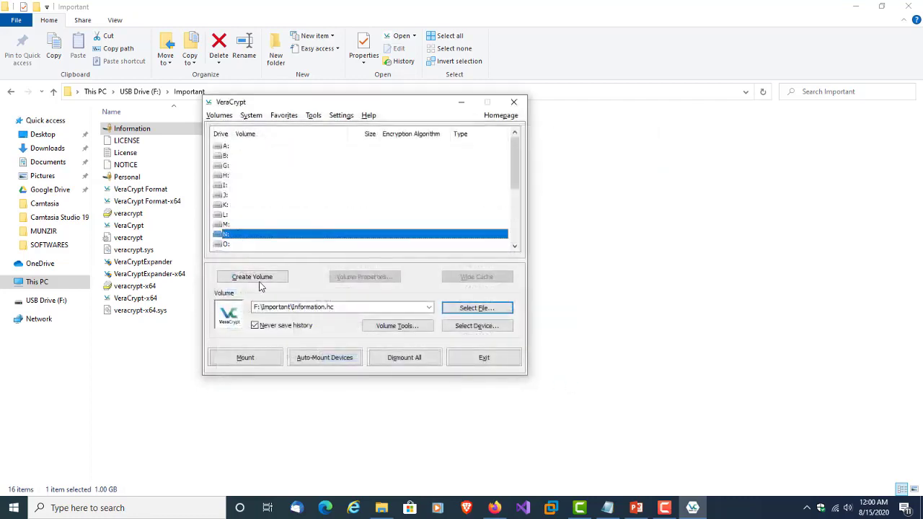
Mount Information.hc as drive N: by pasting the hidden volume's password into the Password field.
left_click(245, 357)
key("ctrl+v")
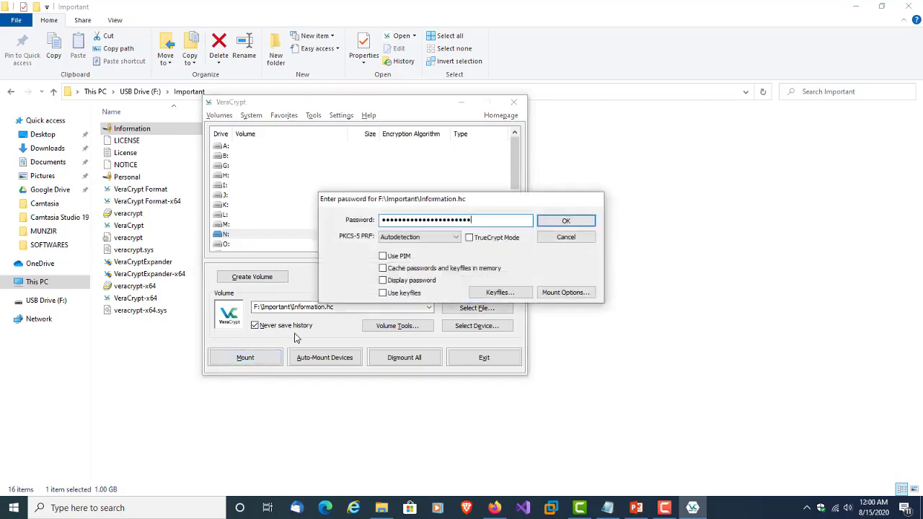
left_click(559, 222)
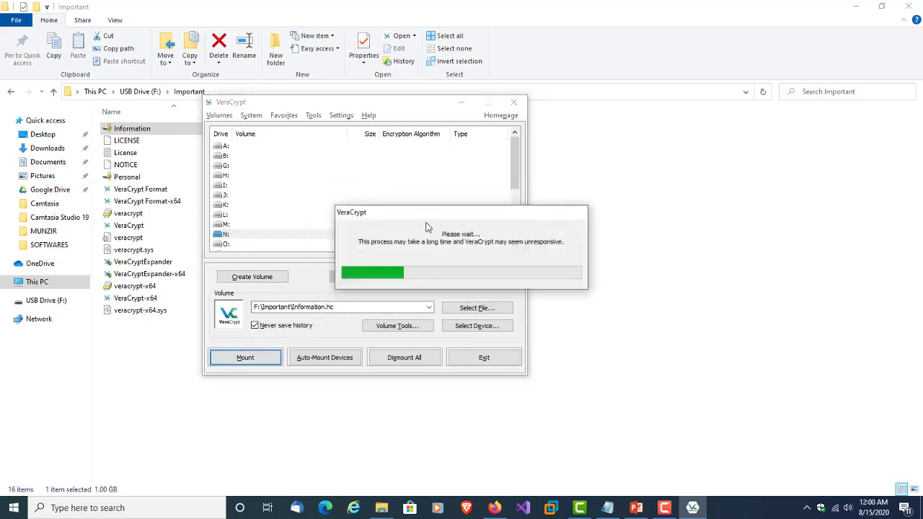
Return to This PC in File Explorer, compare drive N: with its VeraCrypt entry, and view the drive's contents.
left_click(11, 97)
left_click(11, 98)
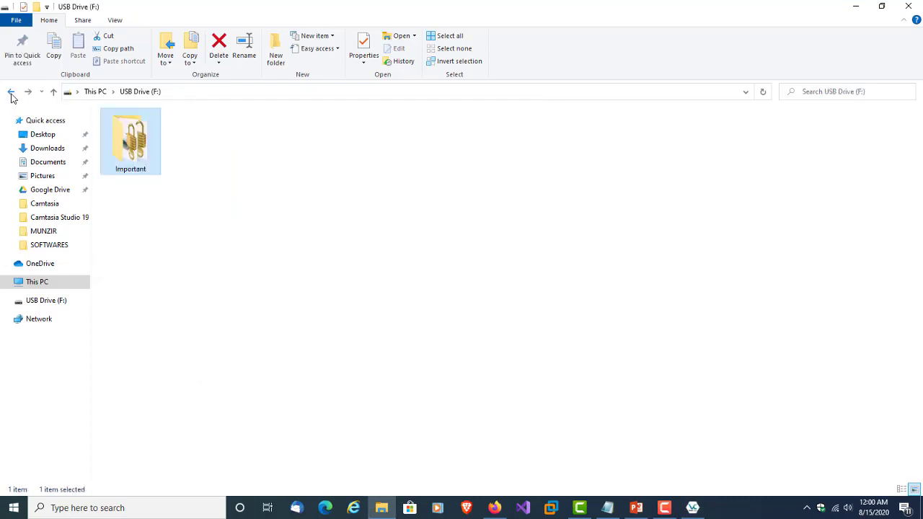
left_click(10, 94)
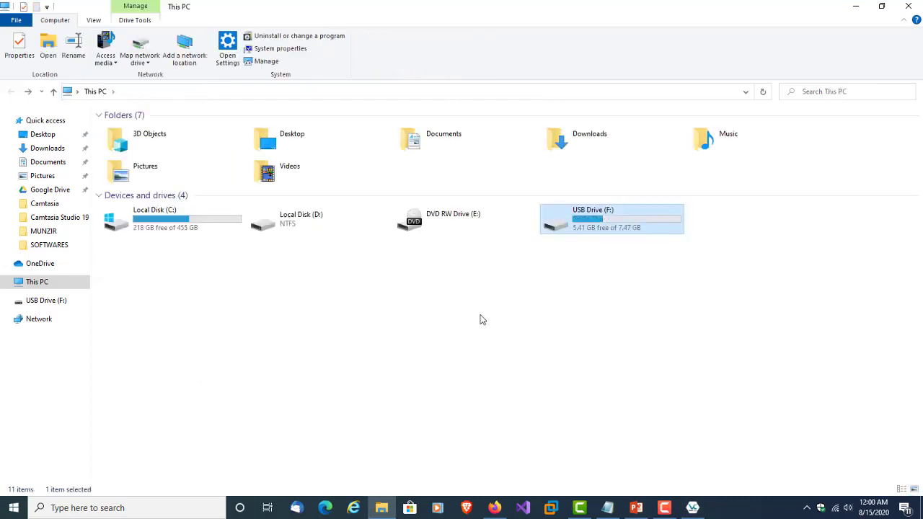
key("alt+Tab")
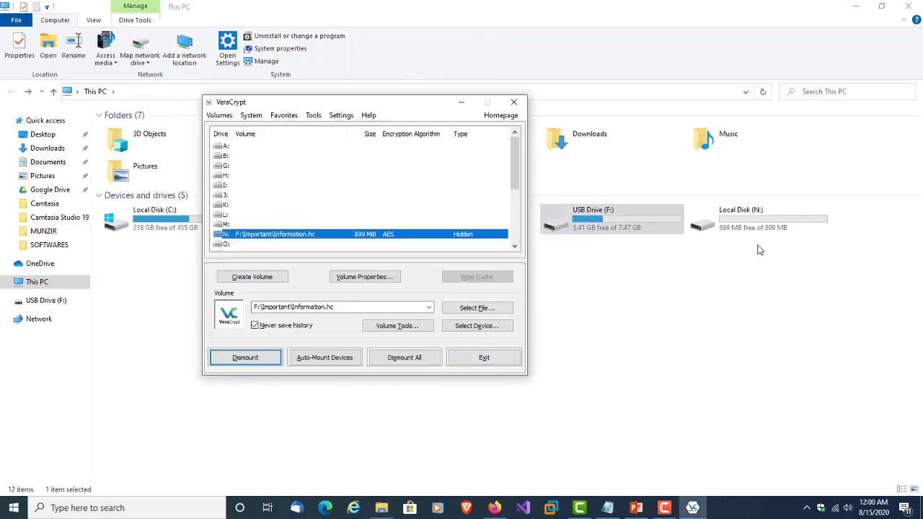
left_click_drag(364, 103, 340, 99)
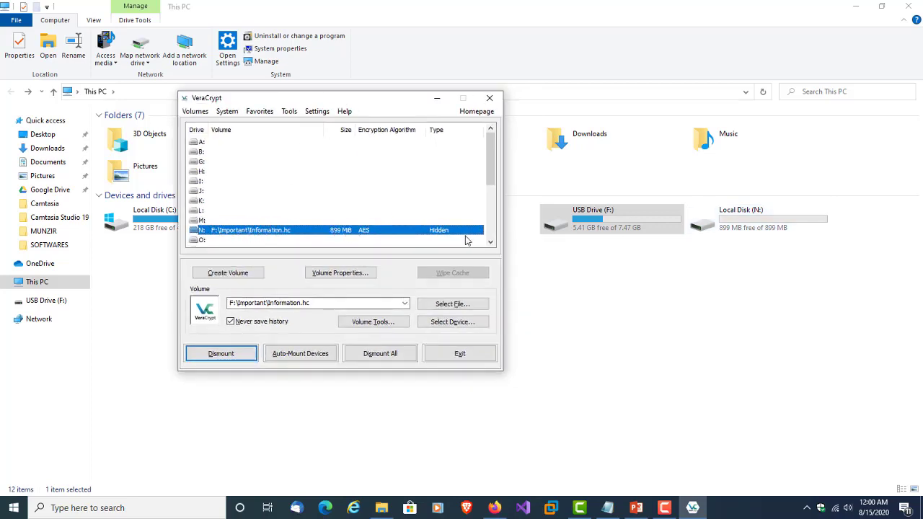
double_click(768, 237)
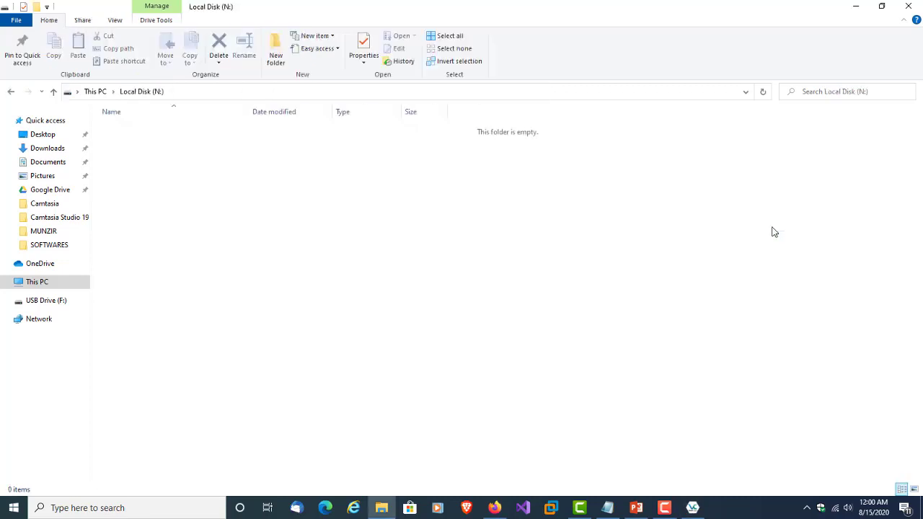
left_click(12, 93)
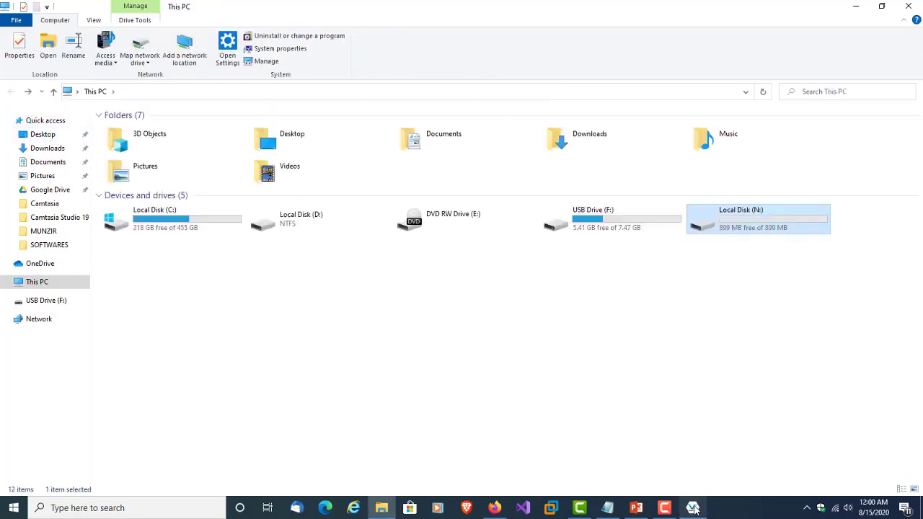
Dismount the hidden volume from N: in VeraCrypt and mount Information.hc there again using the outer volume's password.
left_click(692, 507)
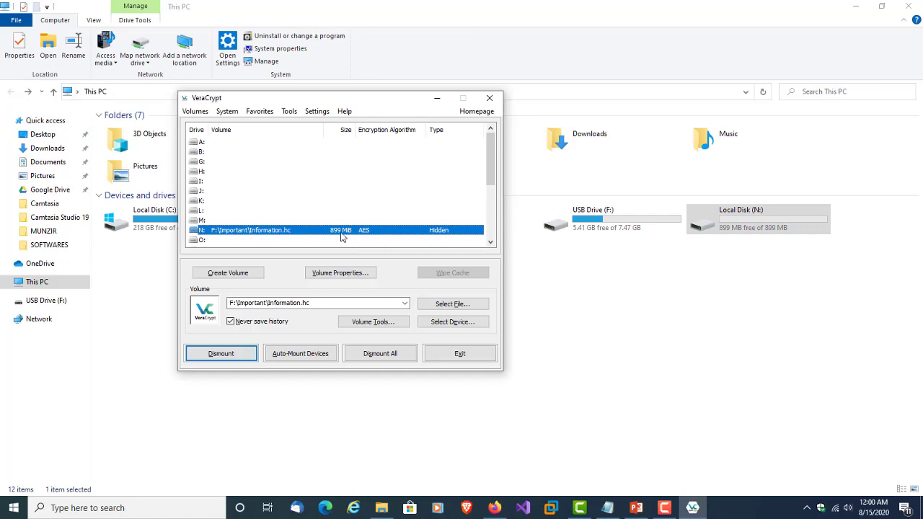
left_click(232, 360)
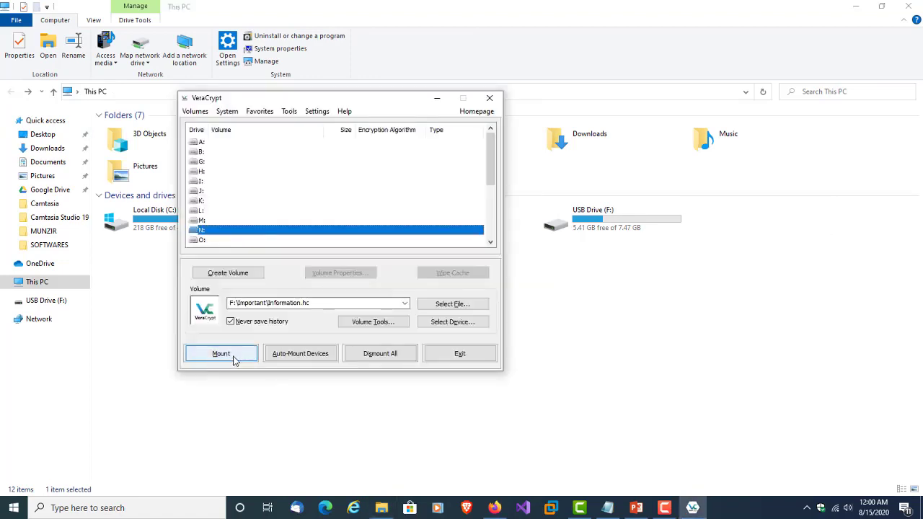
left_click(327, 302)
left_click(327, 303)
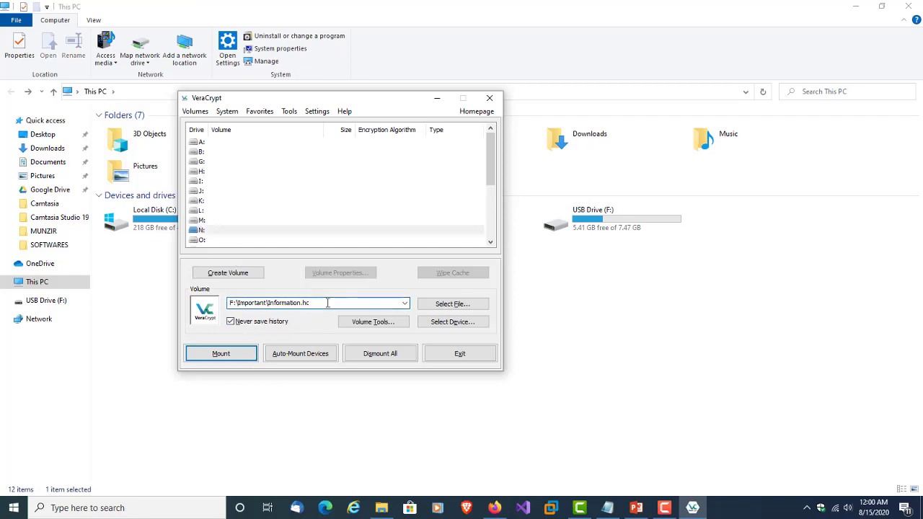
left_click(232, 361)
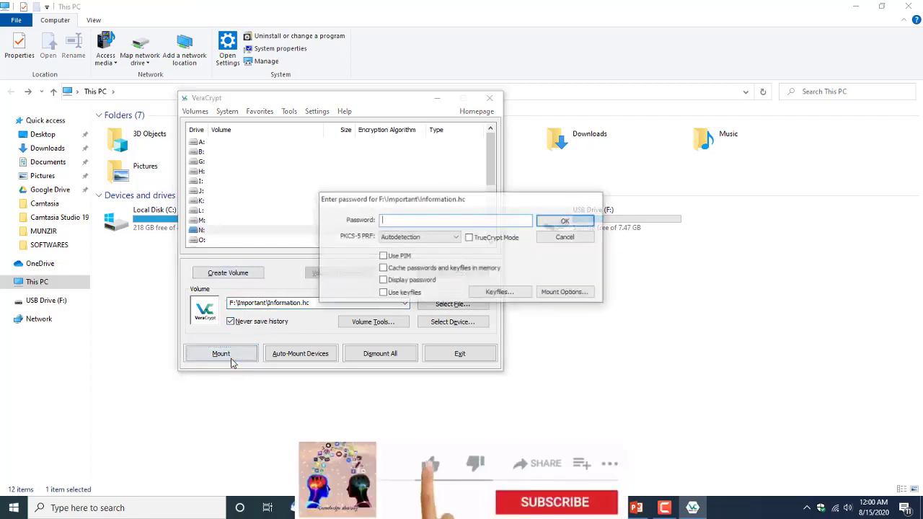
key("ctrl+v")
left_click(552, 223)
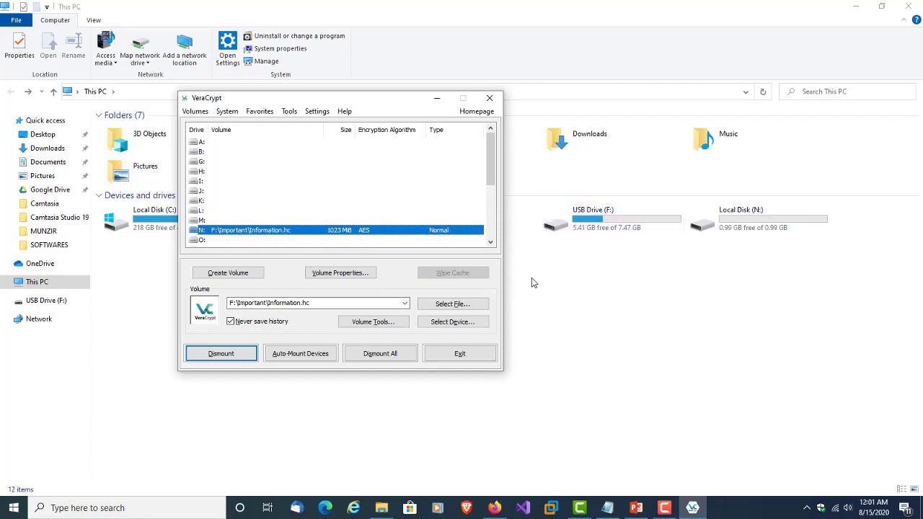
View the contents of the mounted outer volume on drive N: and return to This PC.
double_click(788, 233)
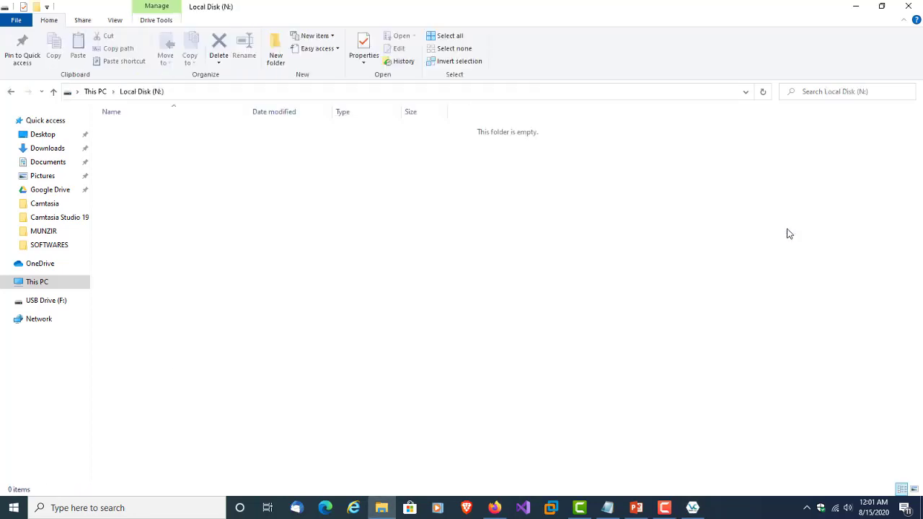
left_click(11, 93)
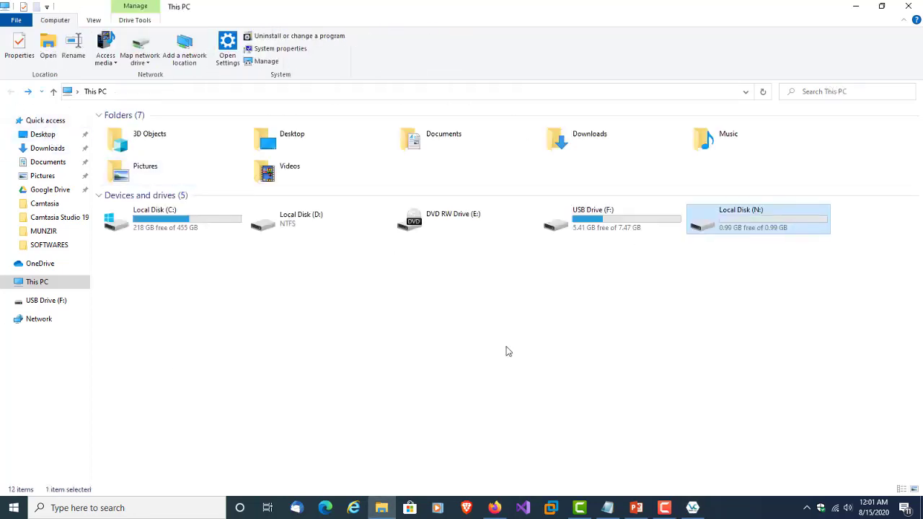
Switch to VeraCrypt, dismount the outer volume from drive N:, and close the VeraCrypt window.
left_click(692, 508)
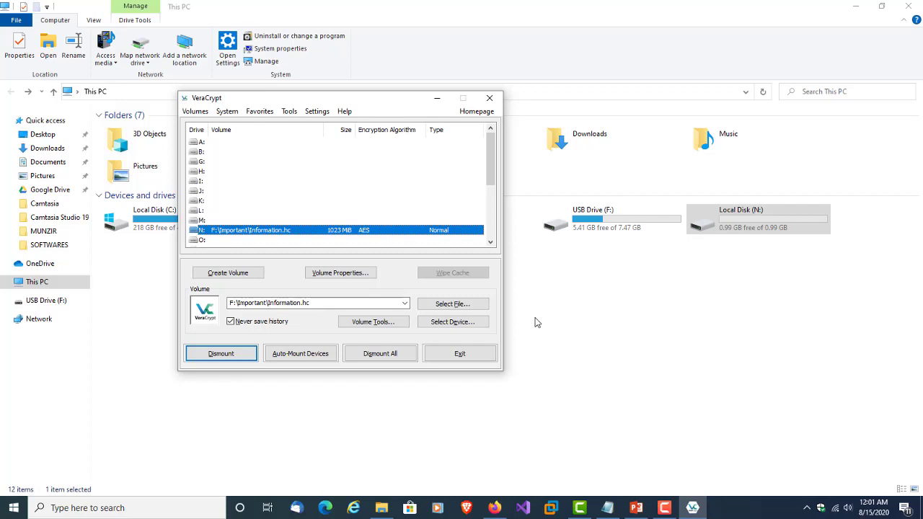
left_click(221, 359)
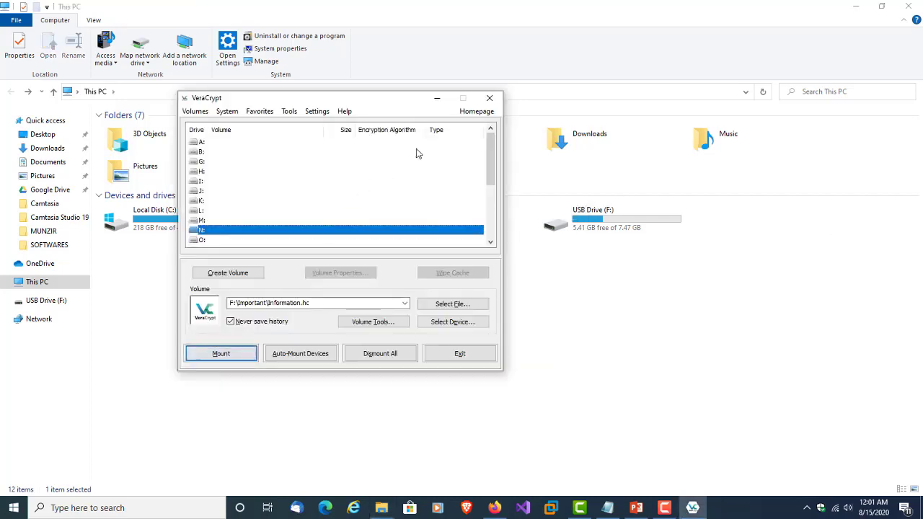
left_click(489, 99)
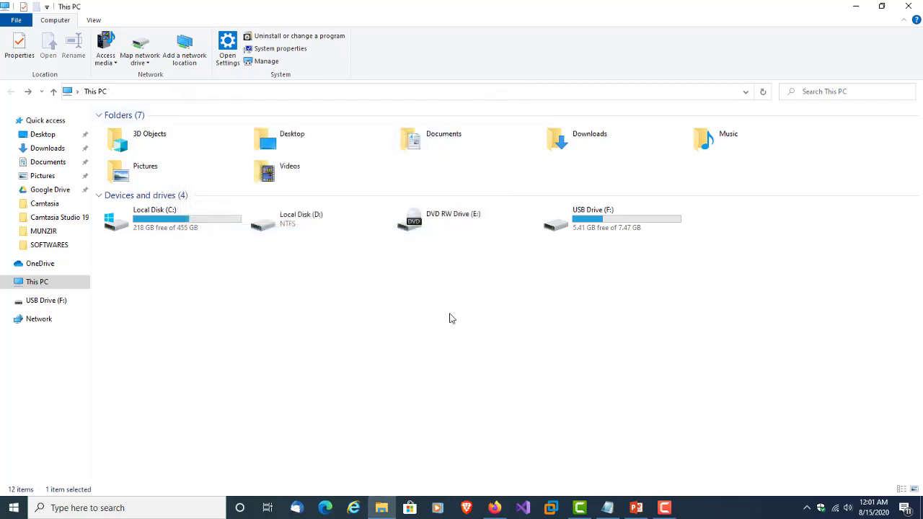